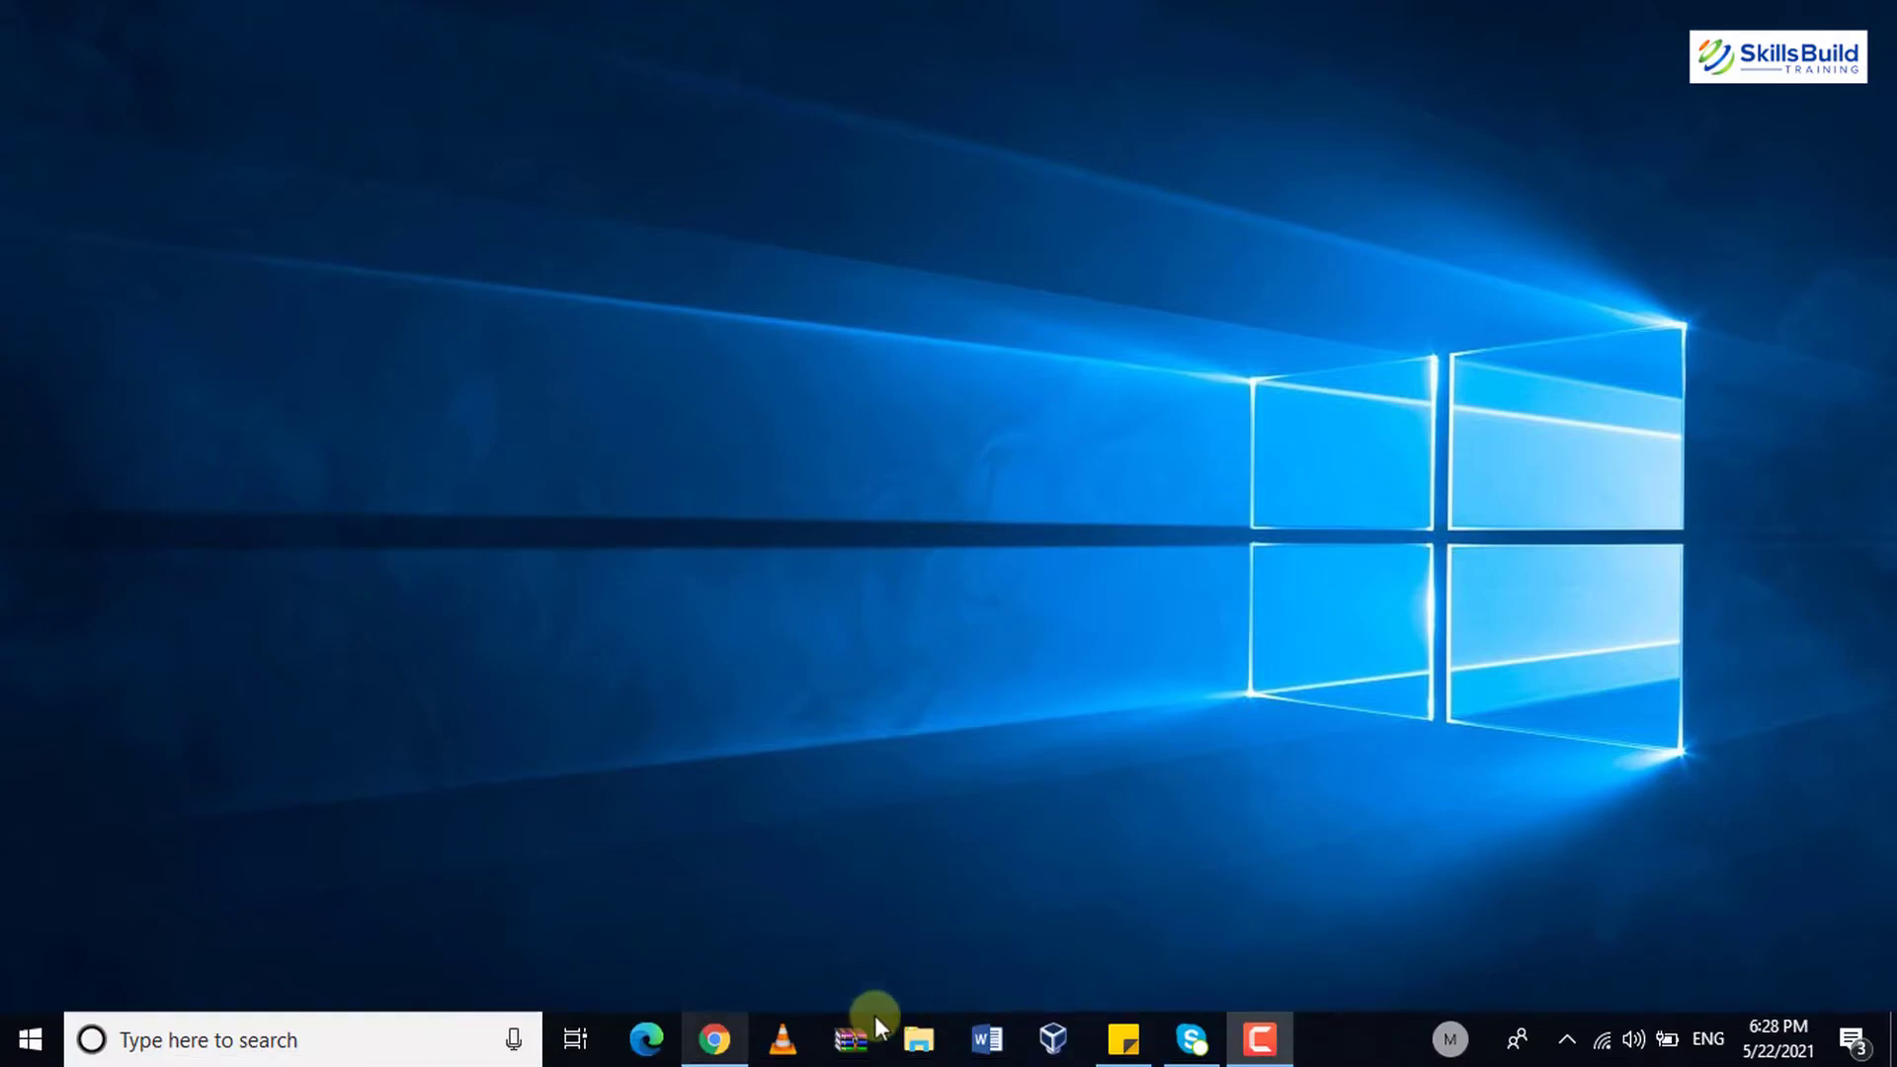
Launch Google Chrome from the taskbar to a blank New Tab page.
click(725, 1029)
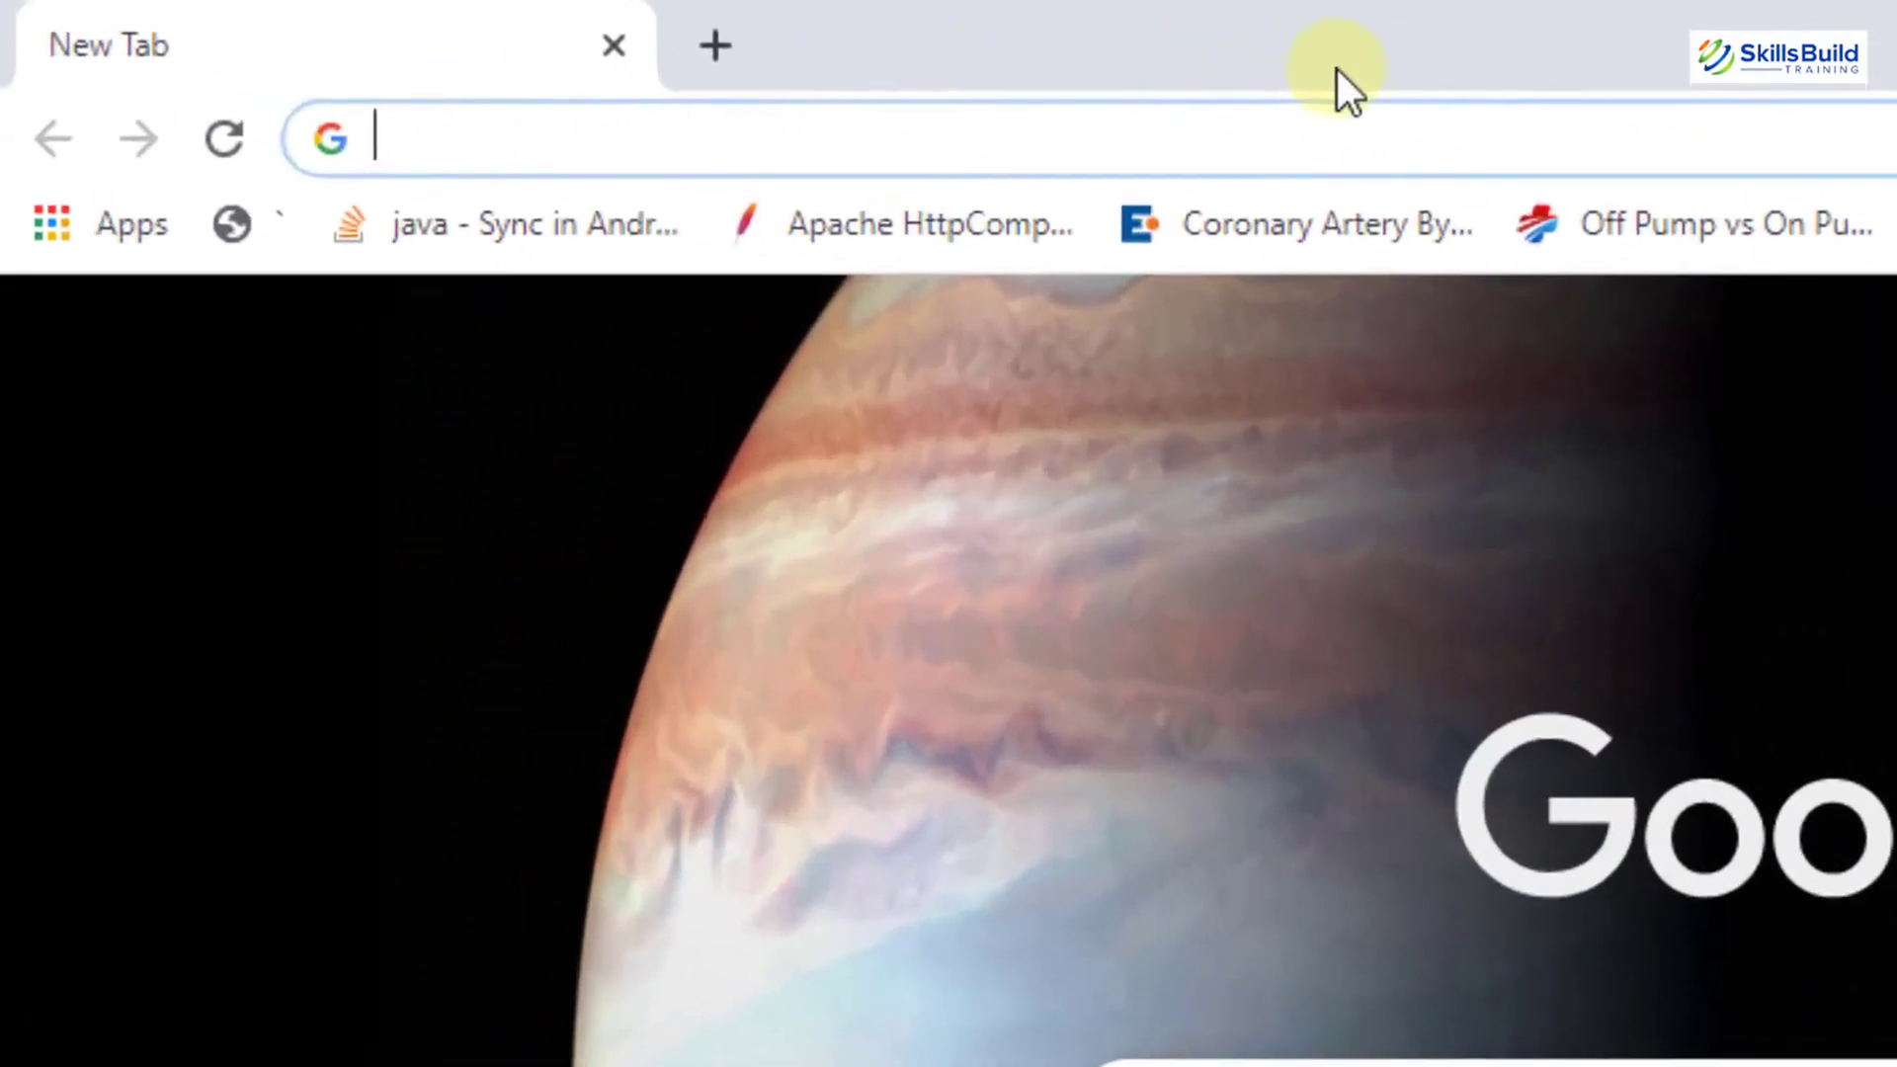
Search 'macos cursors for windows' and open the DeviantArt macOS Cursors for Windows page.
text(macos c)
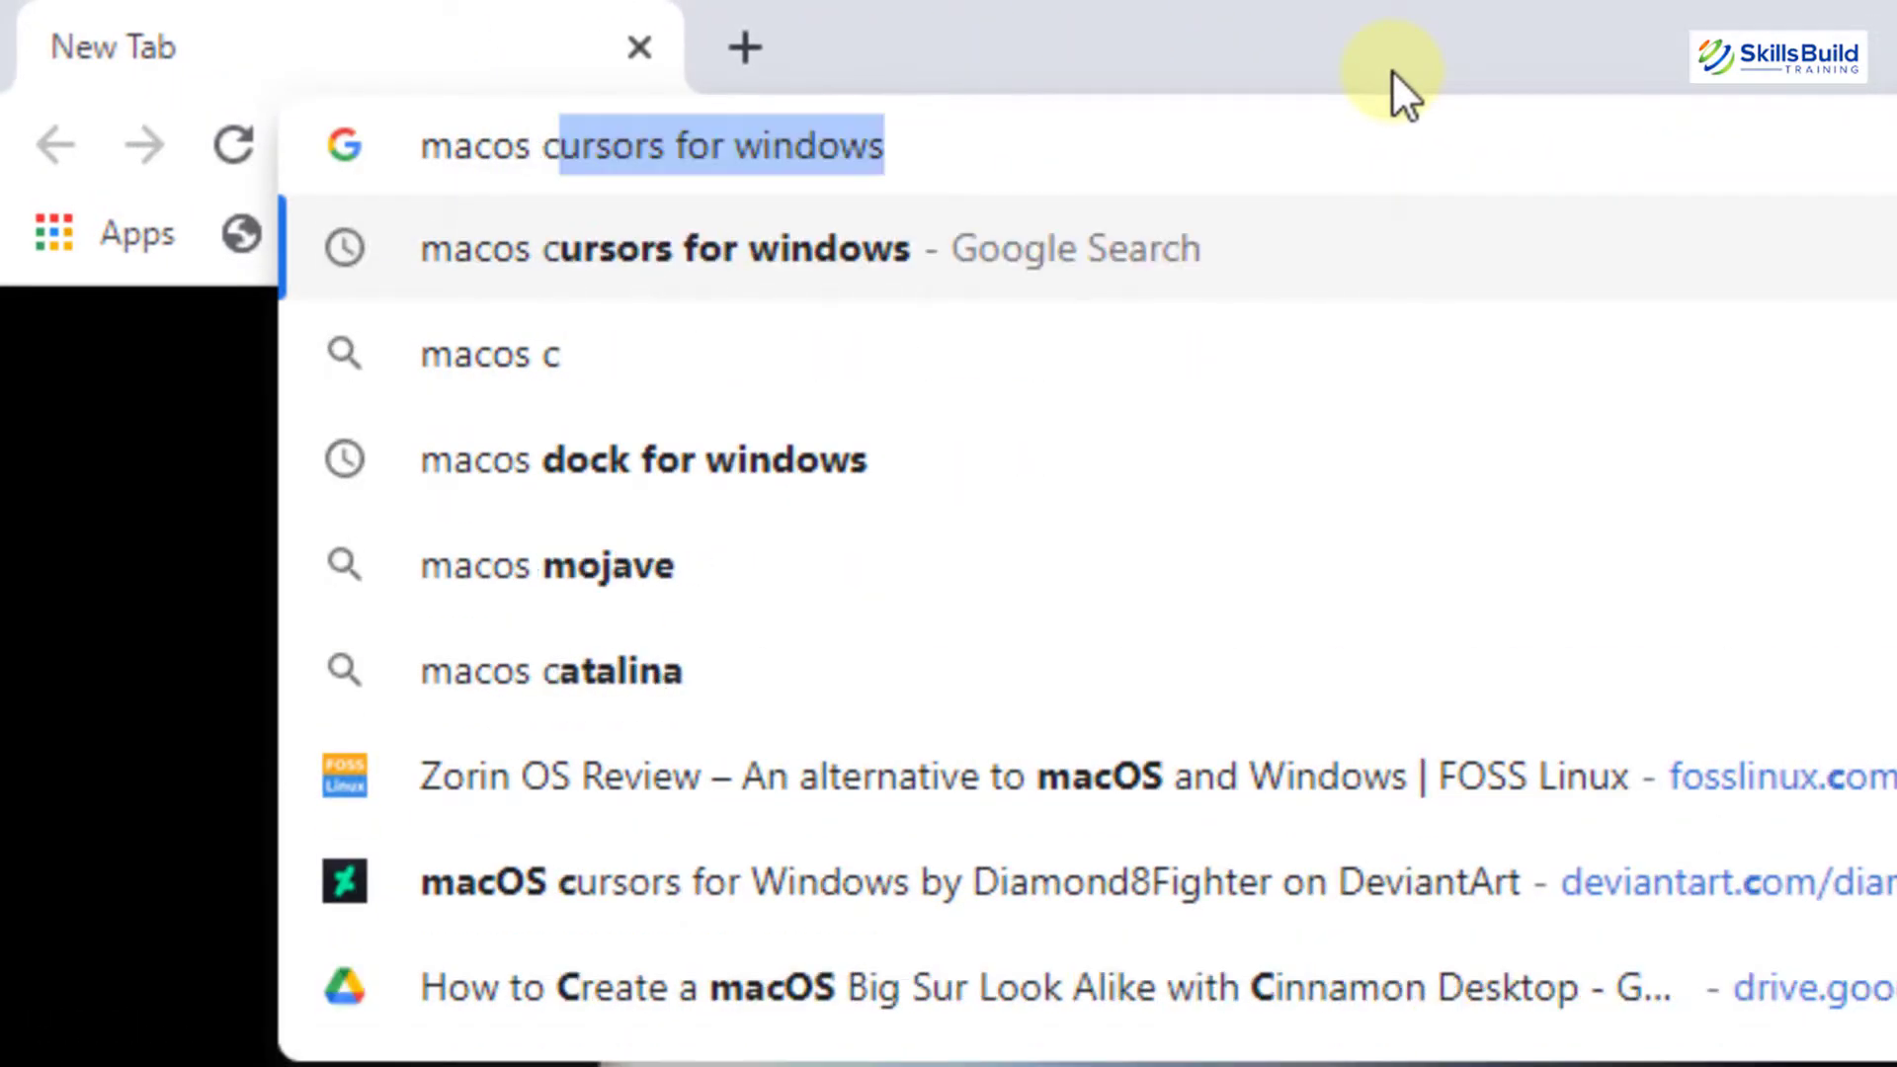
key(Return)
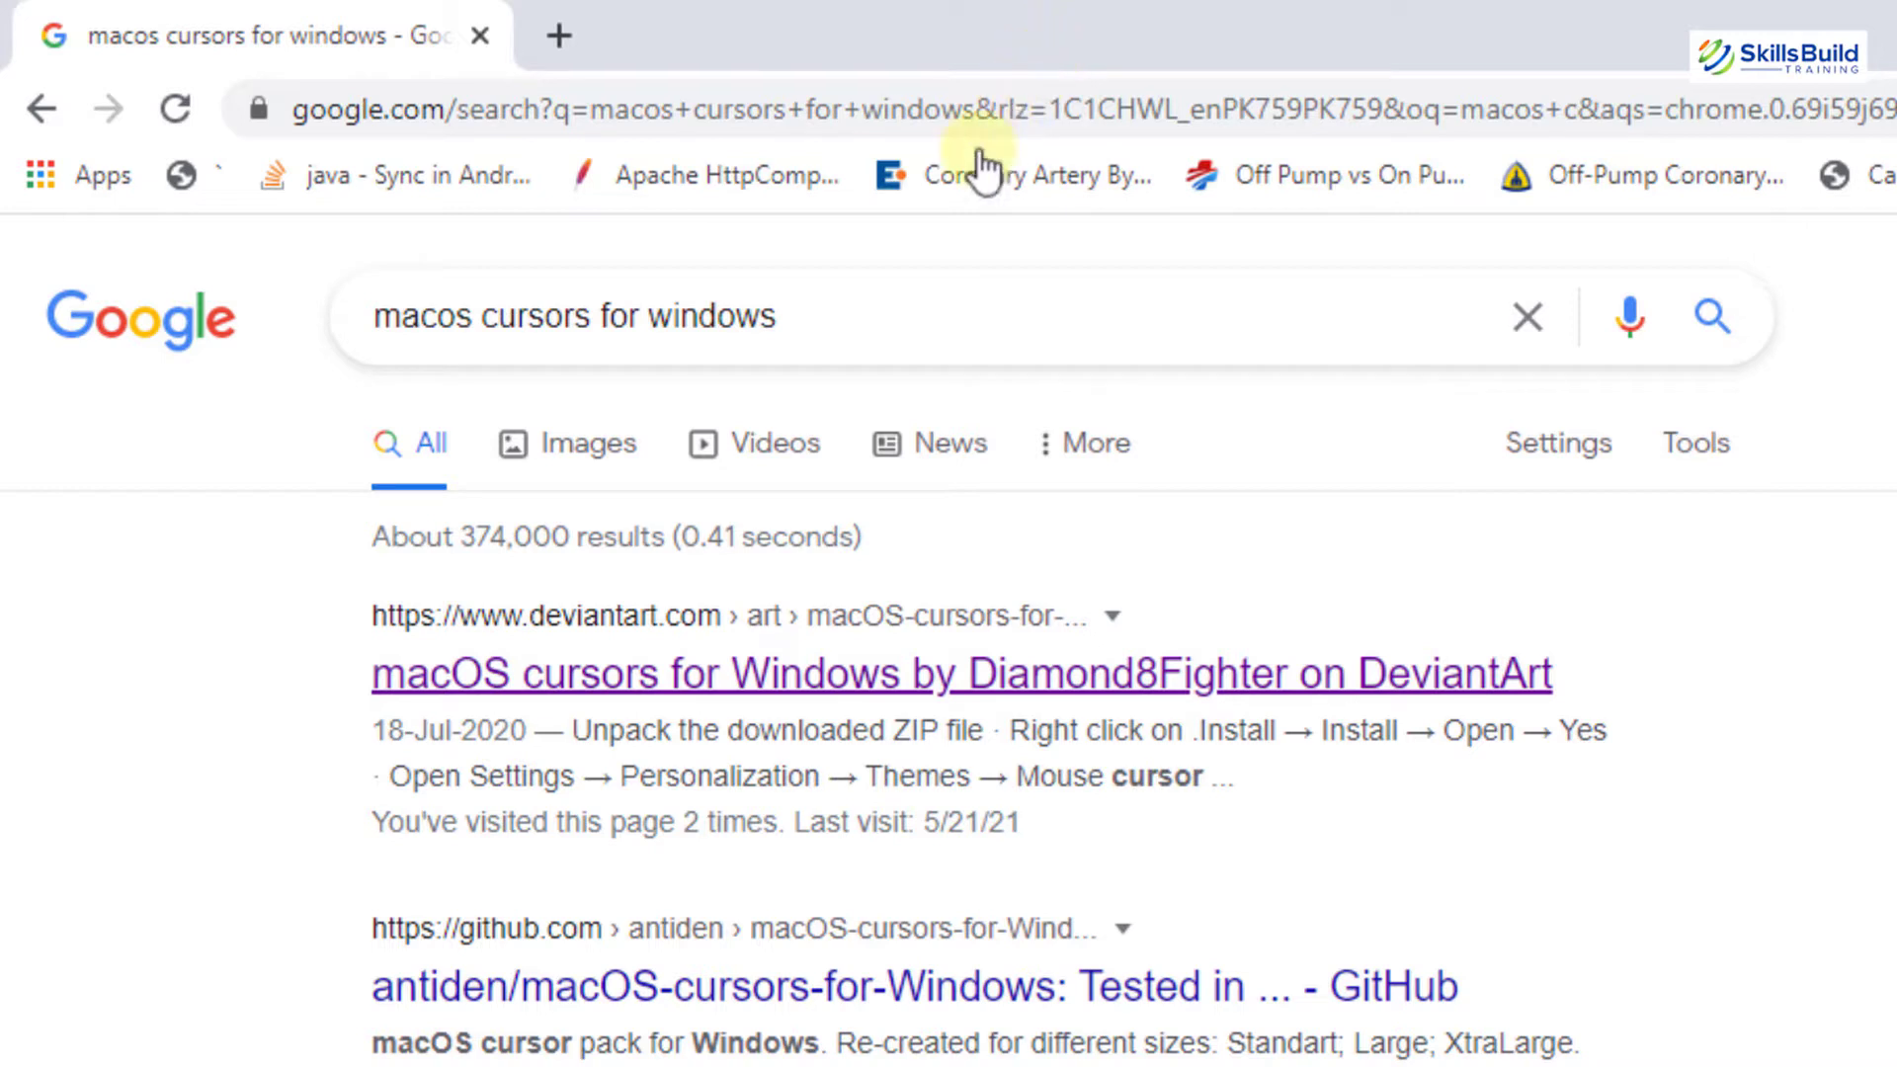
click(627, 679)
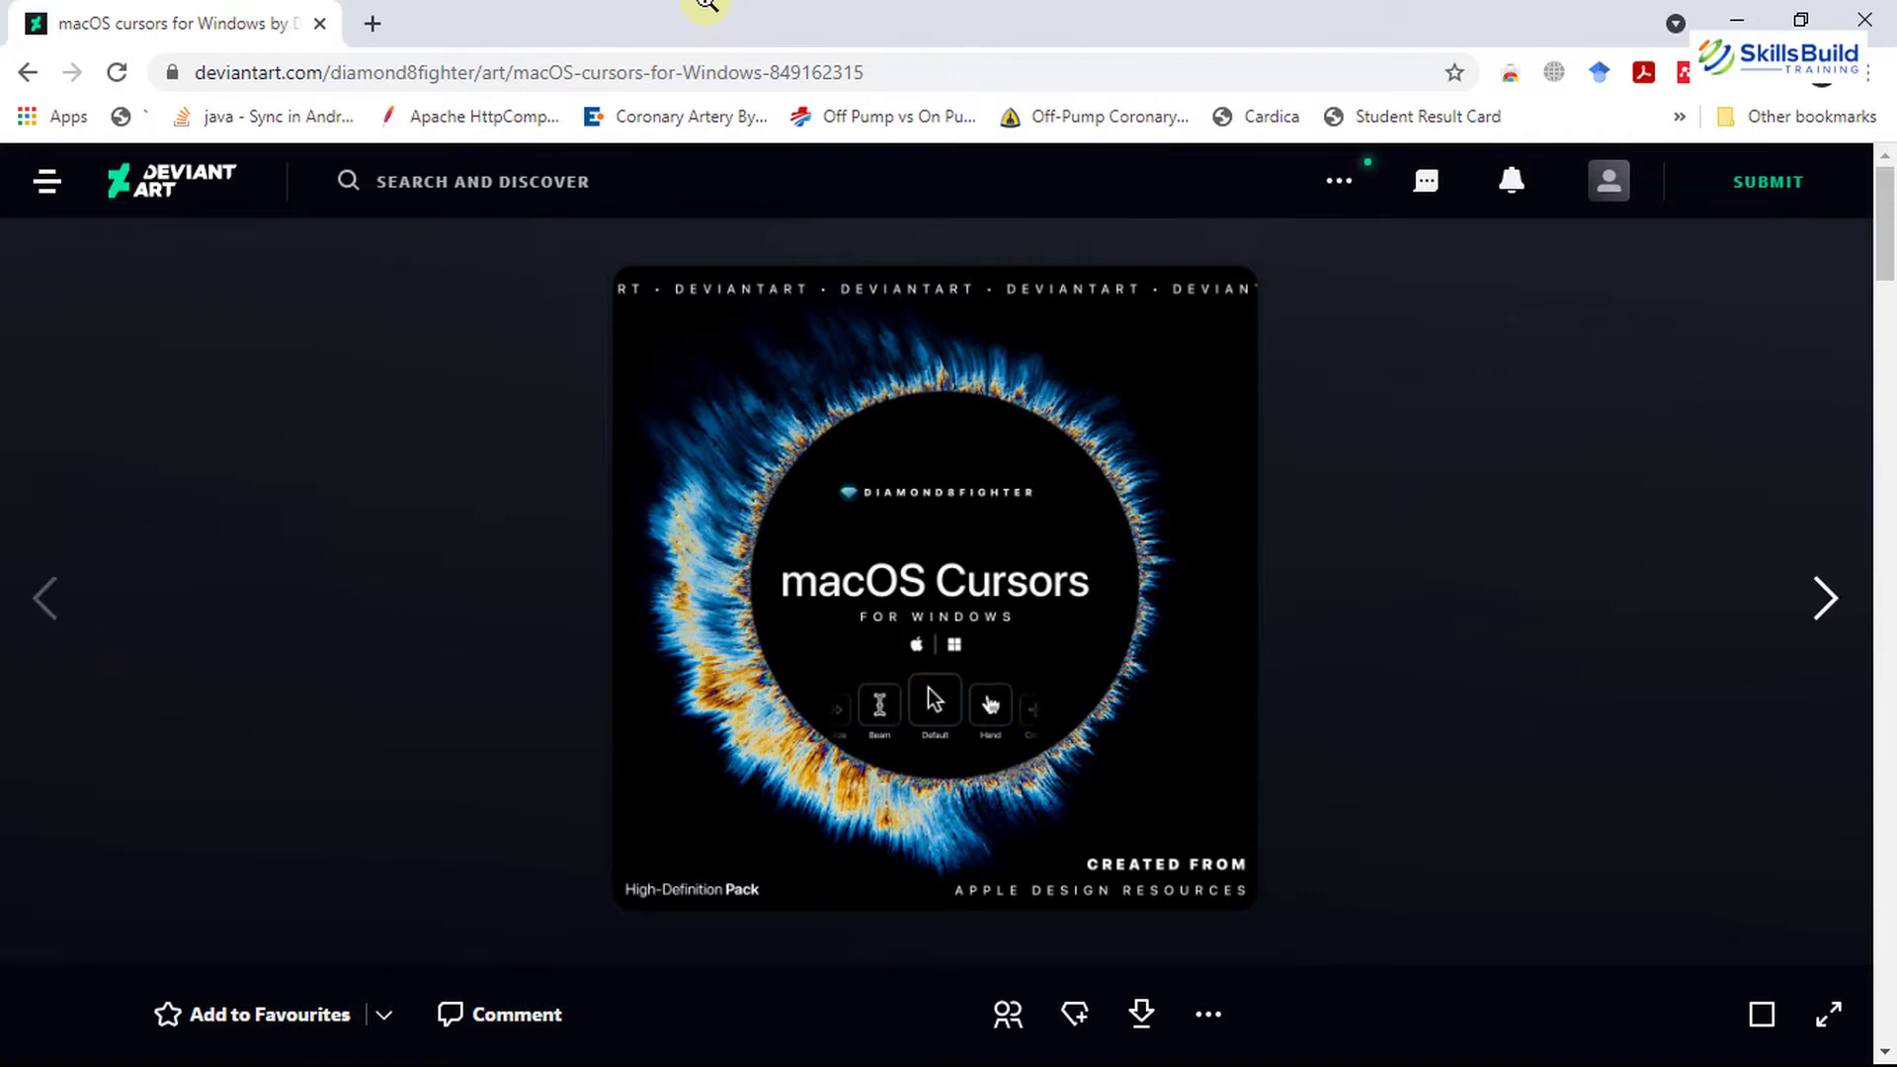
Download macos_cursors_for_windows_by_diamond8fighter_de1khu3.zip from DeviantArt into Documents.
click(1609, 180)
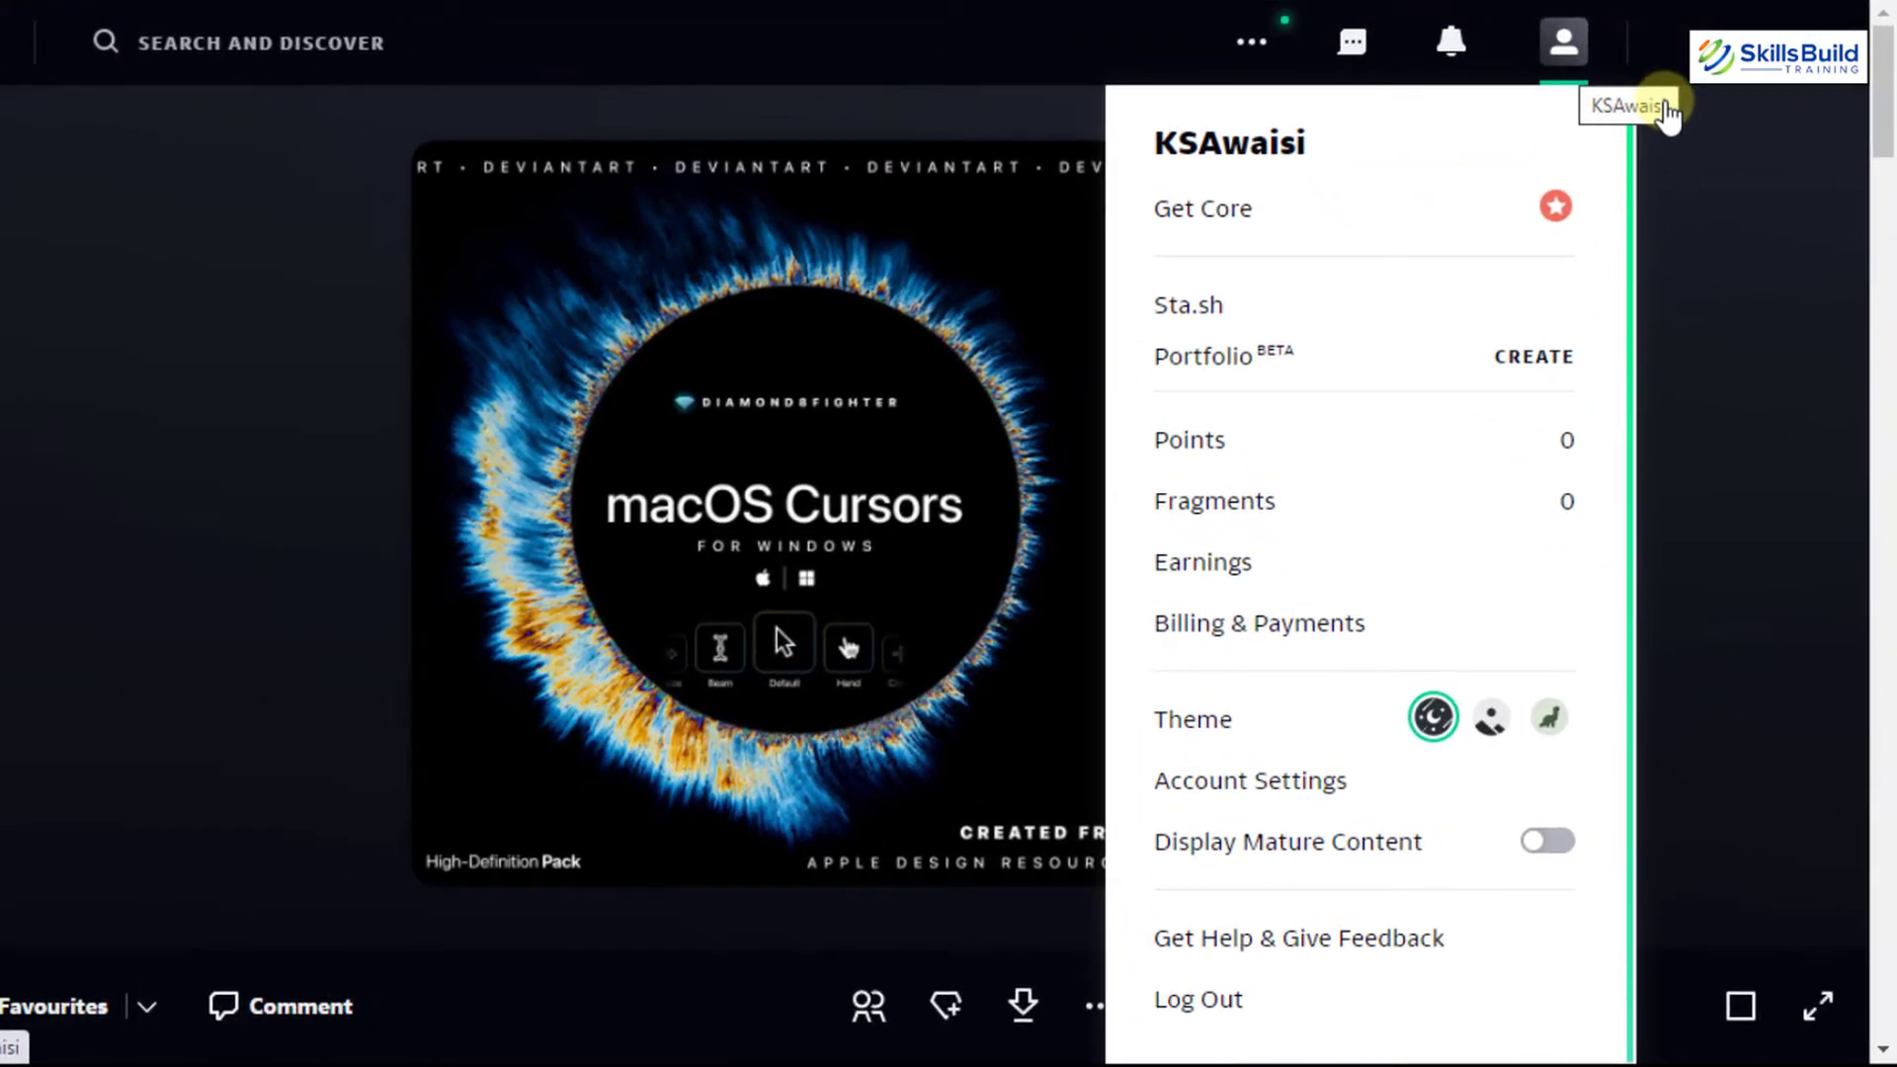
click(850, 402)
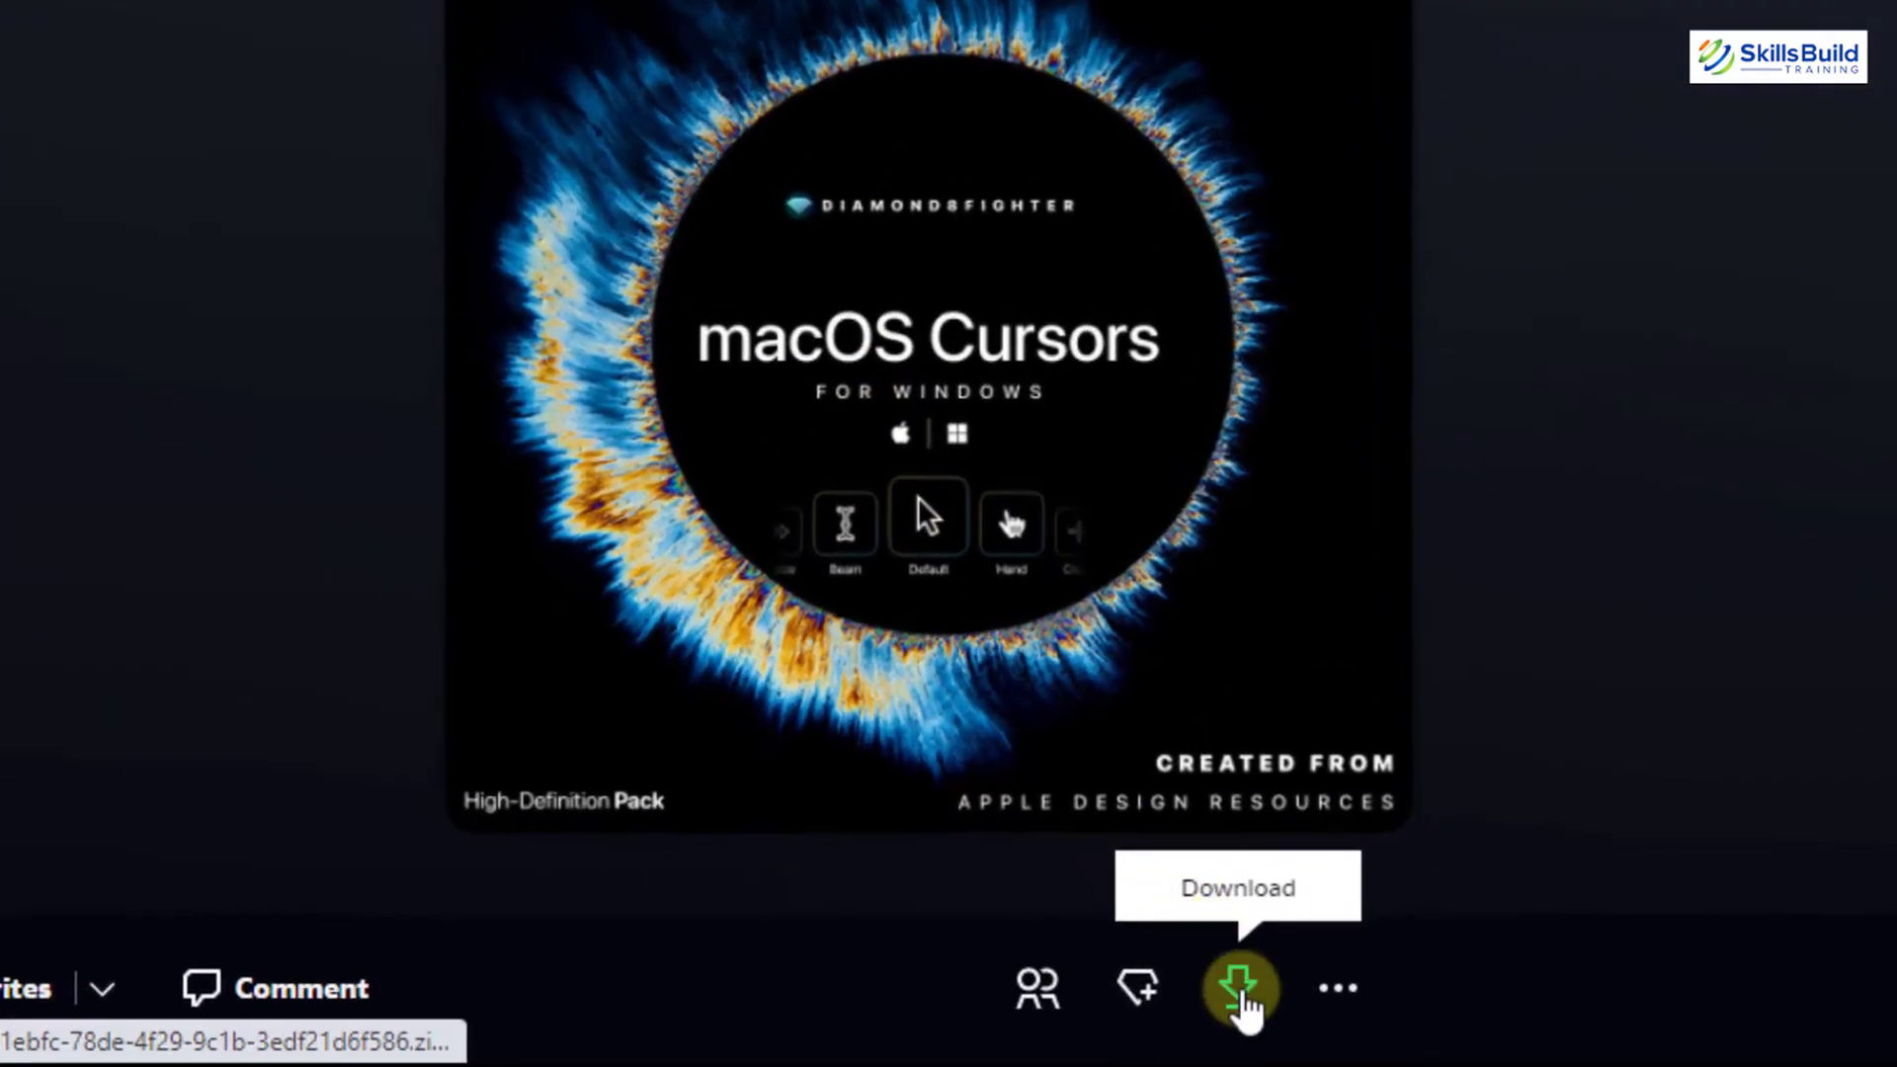
click(1141, 1014)
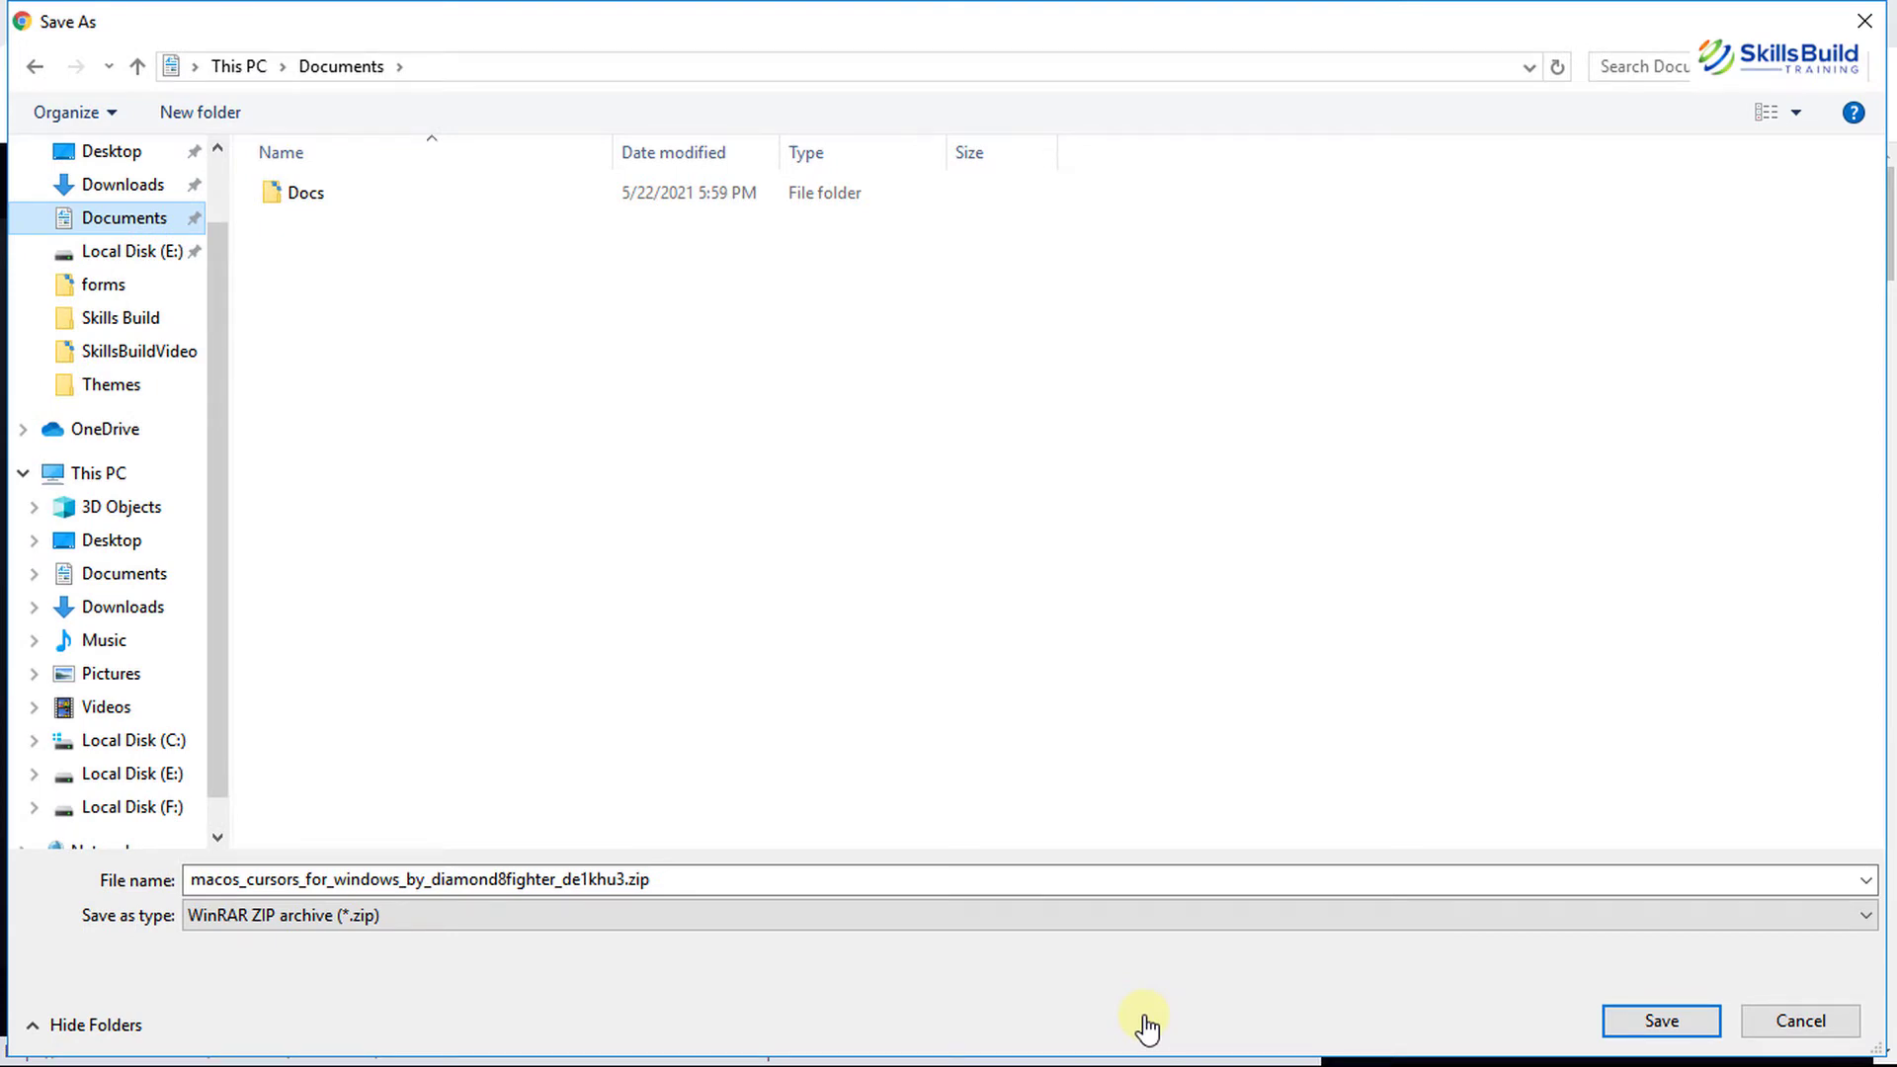
click(1680, 1019)
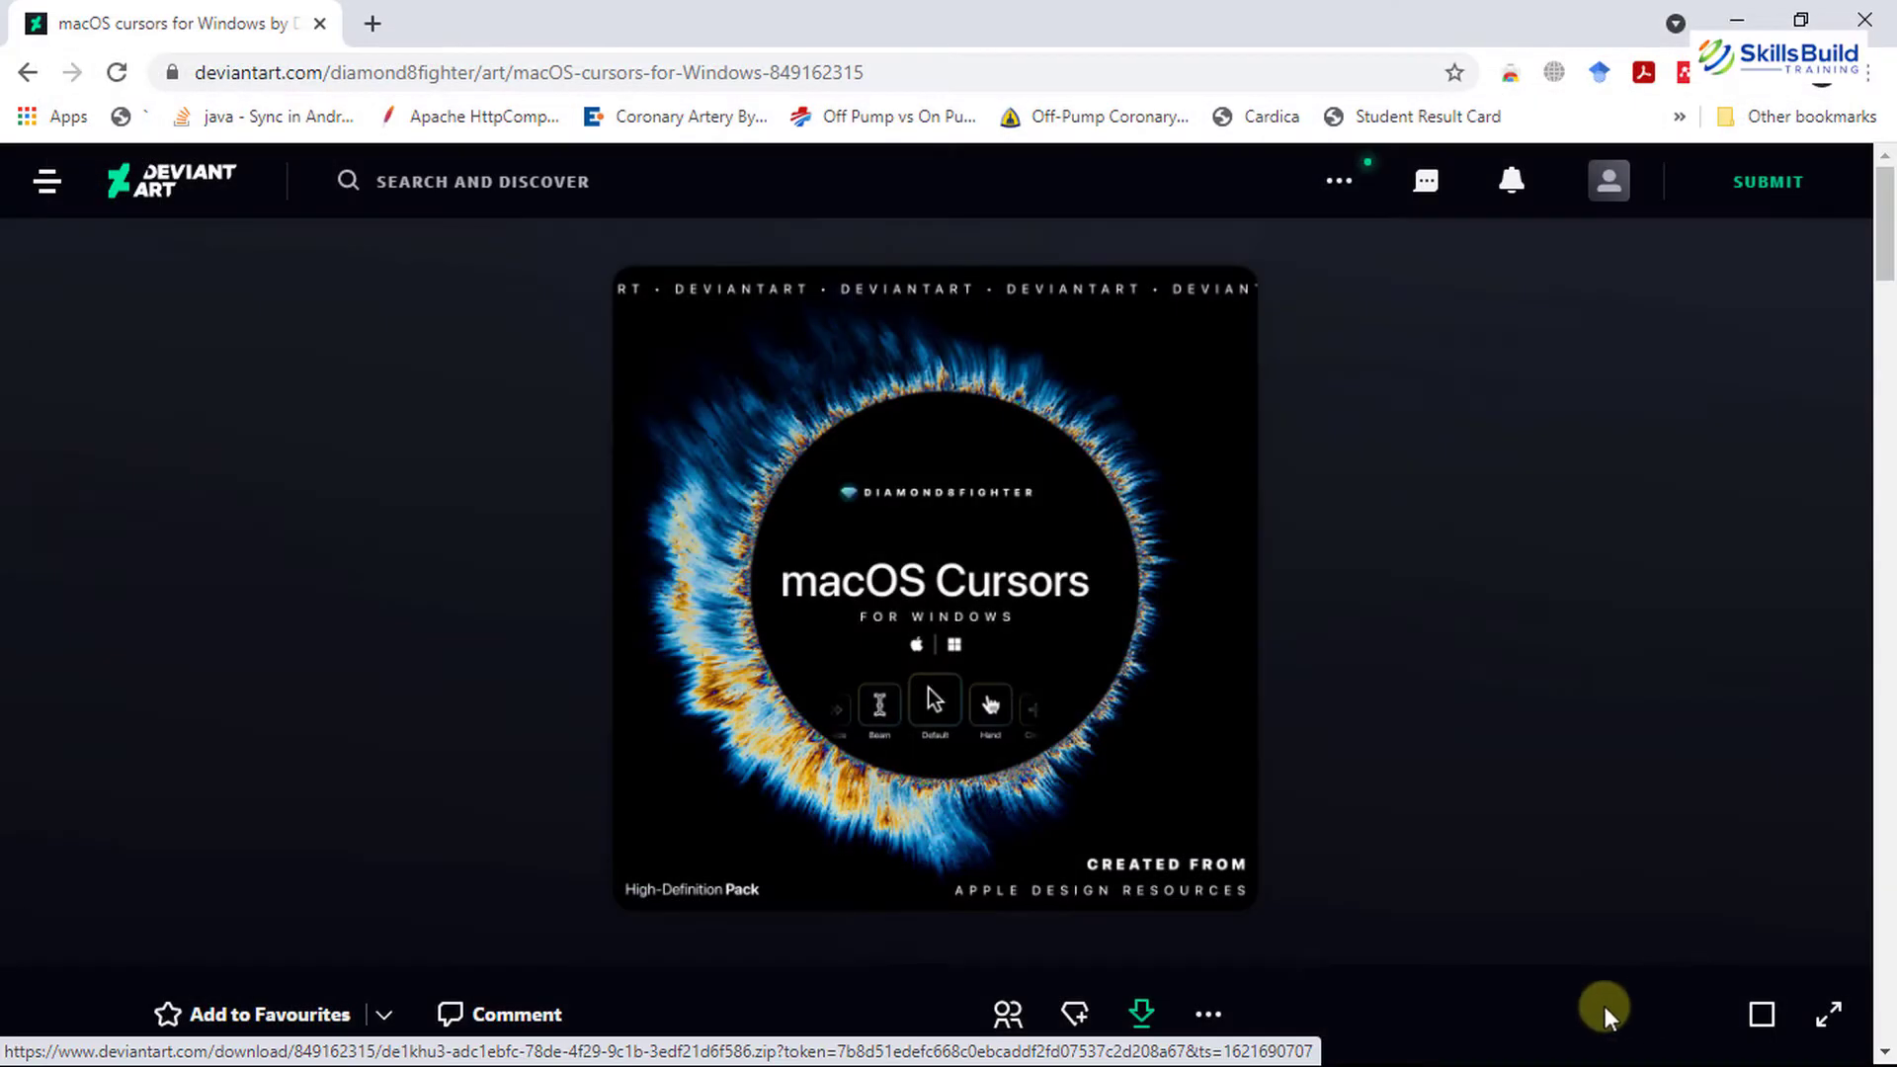
click(294, 1027)
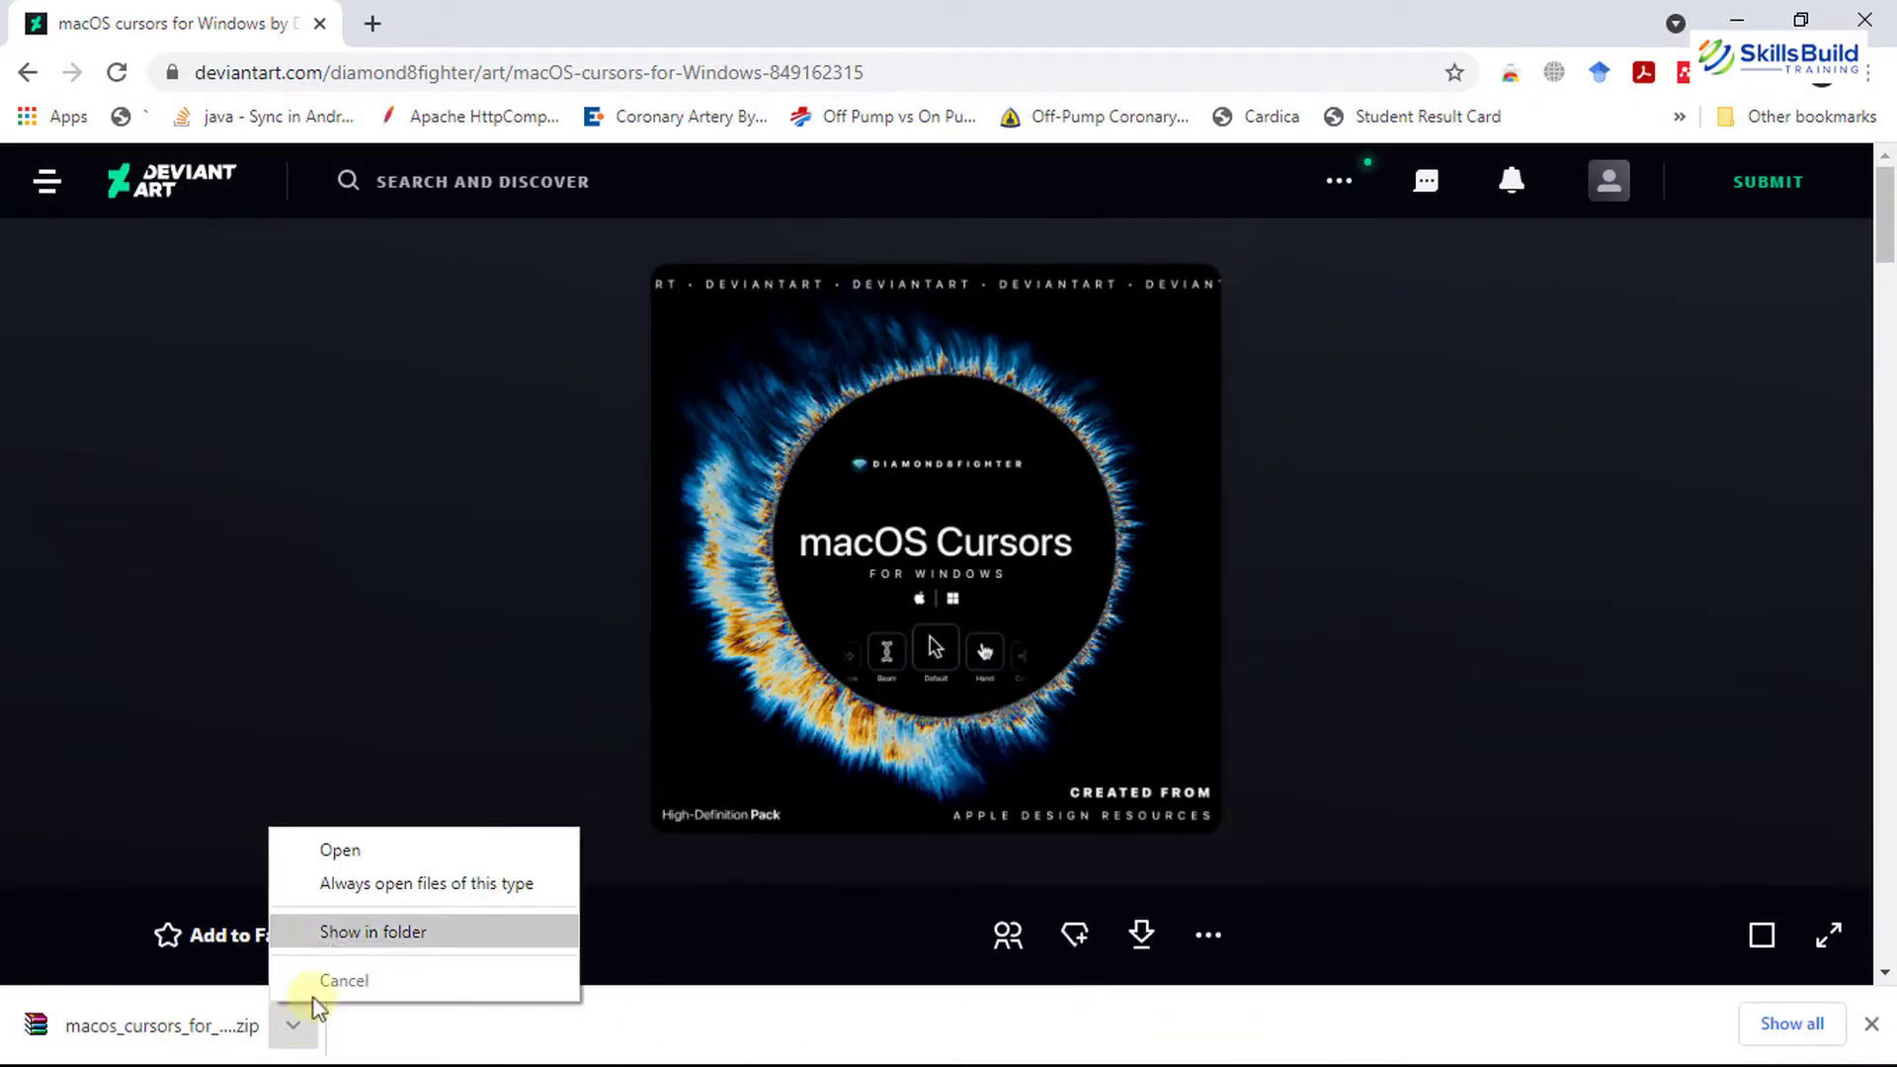
Extract the cursor zip in Documents and open the macOS cursors for Windows folder.
click(341, 933)
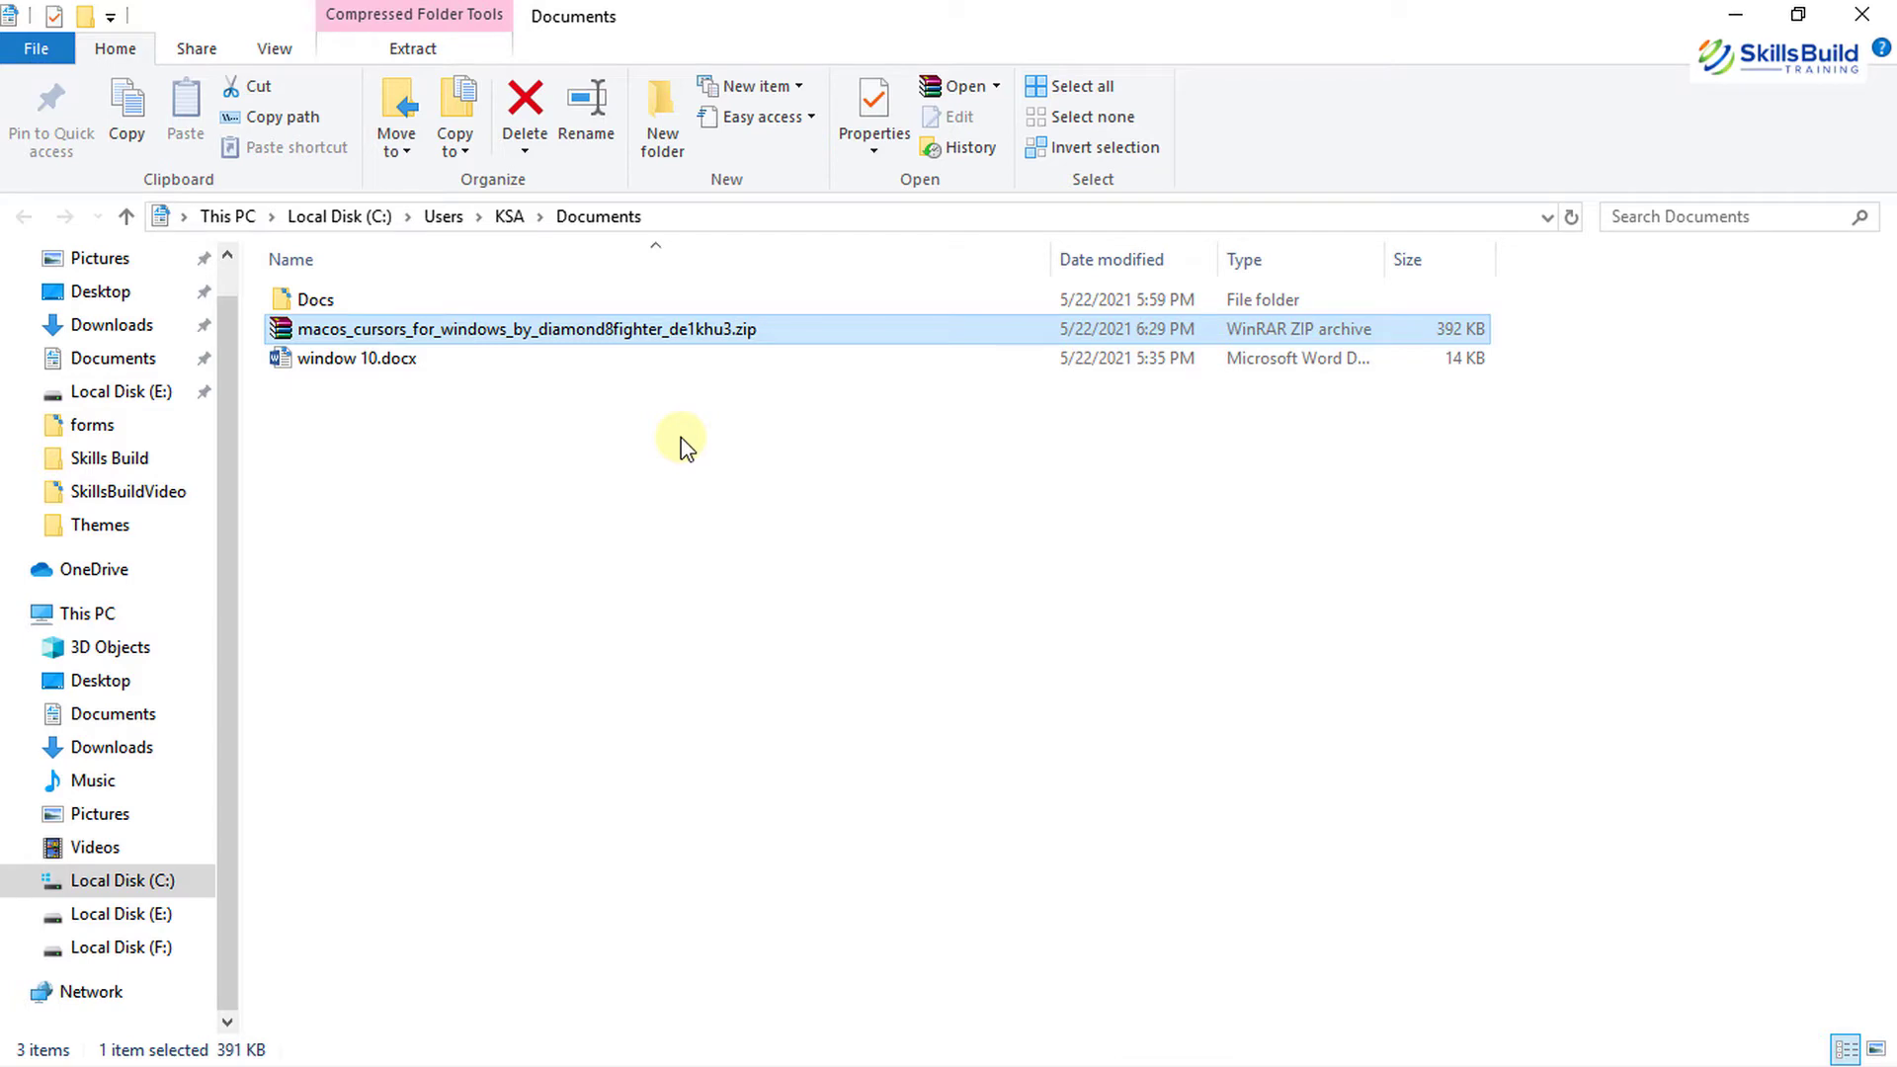
right_click(445, 326)
click(527, 466)
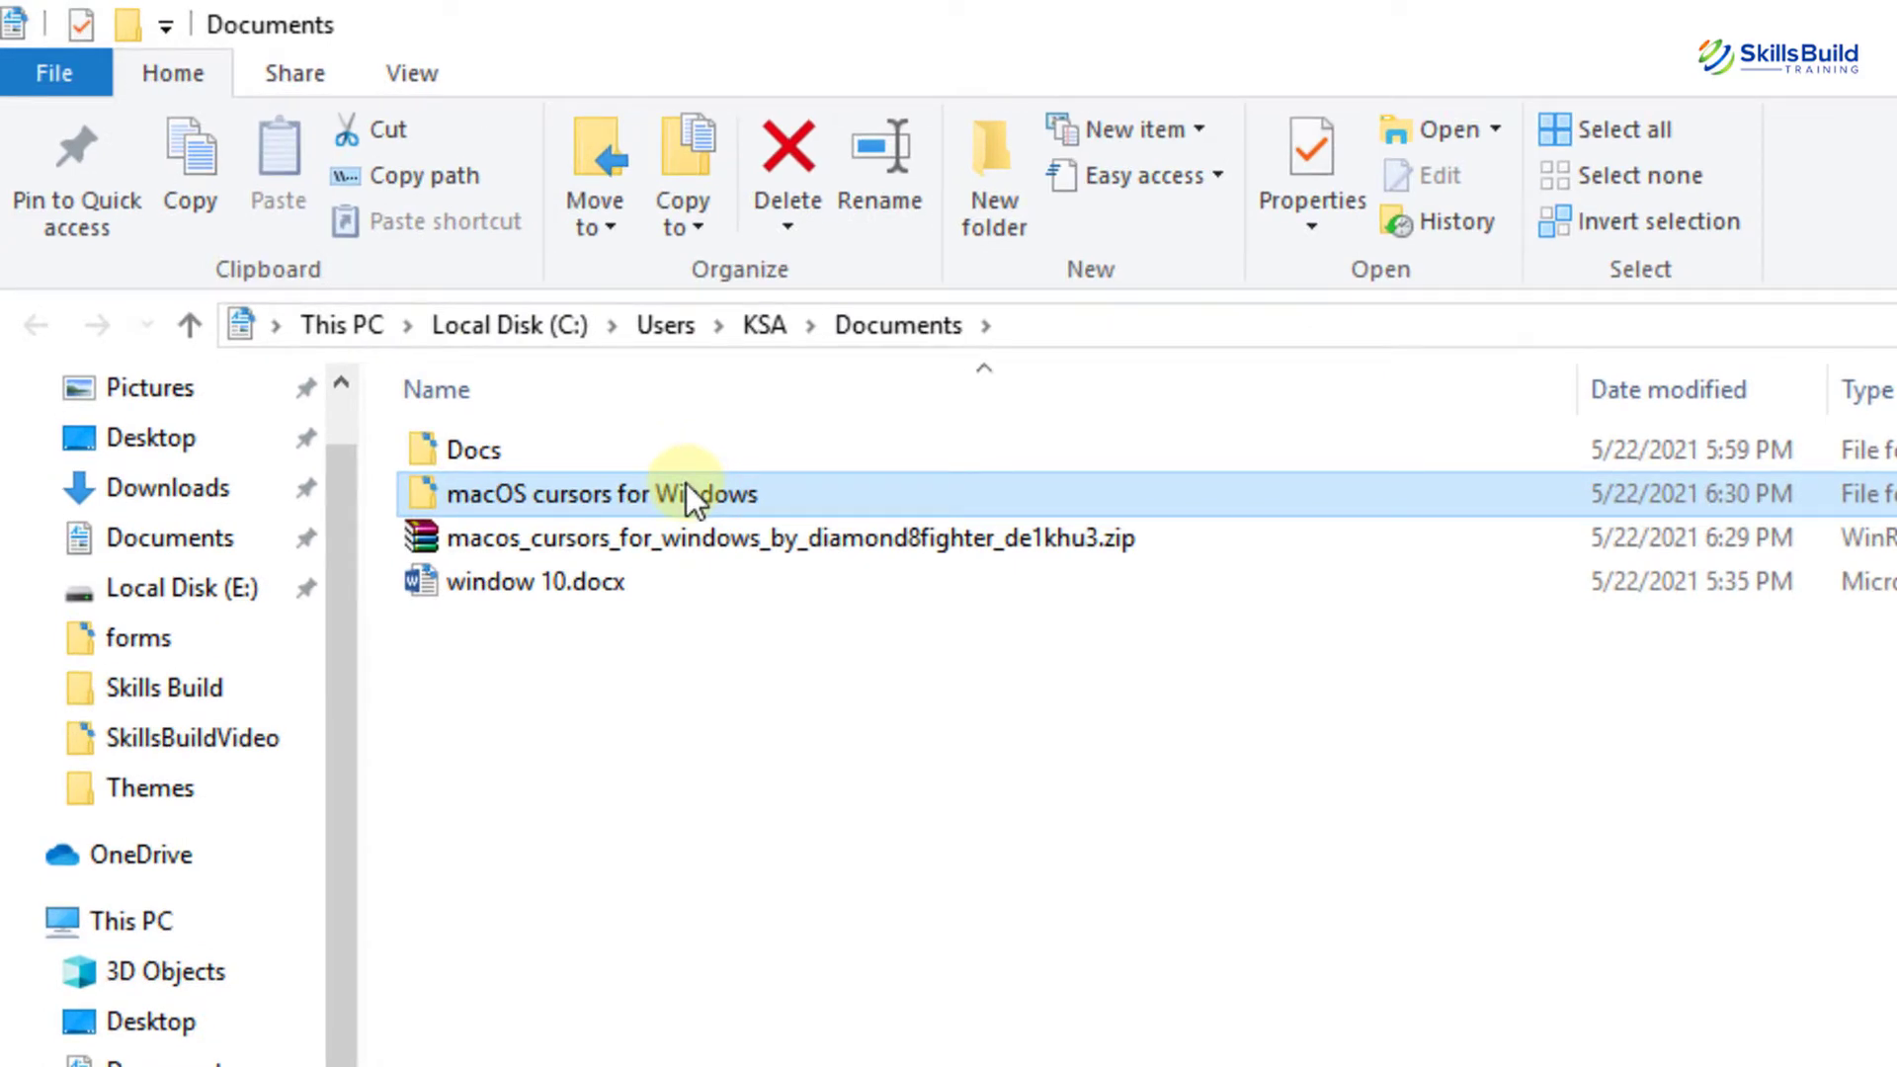
double_click(686, 483)
Install the cursor set from .Install.inf, then minimise Explorer and Chrome.
click(601, 454)
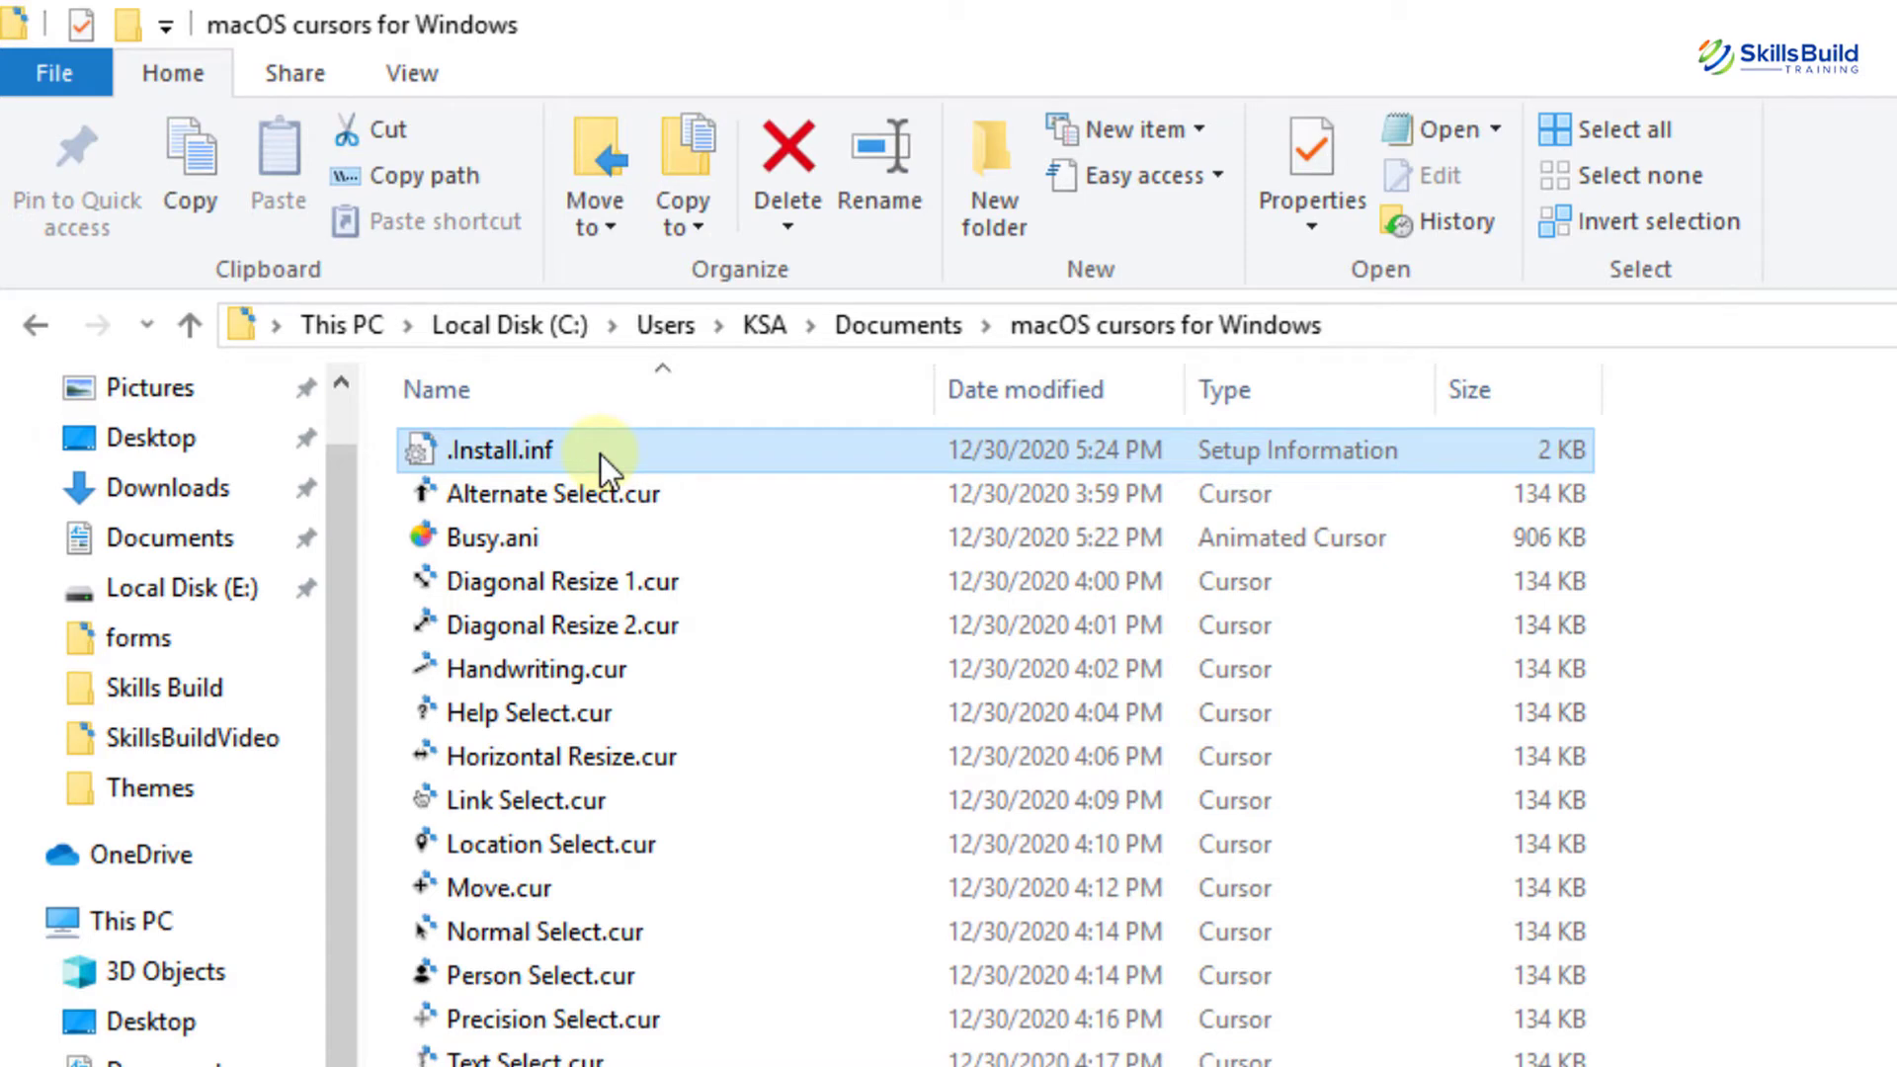
right_click(600, 454)
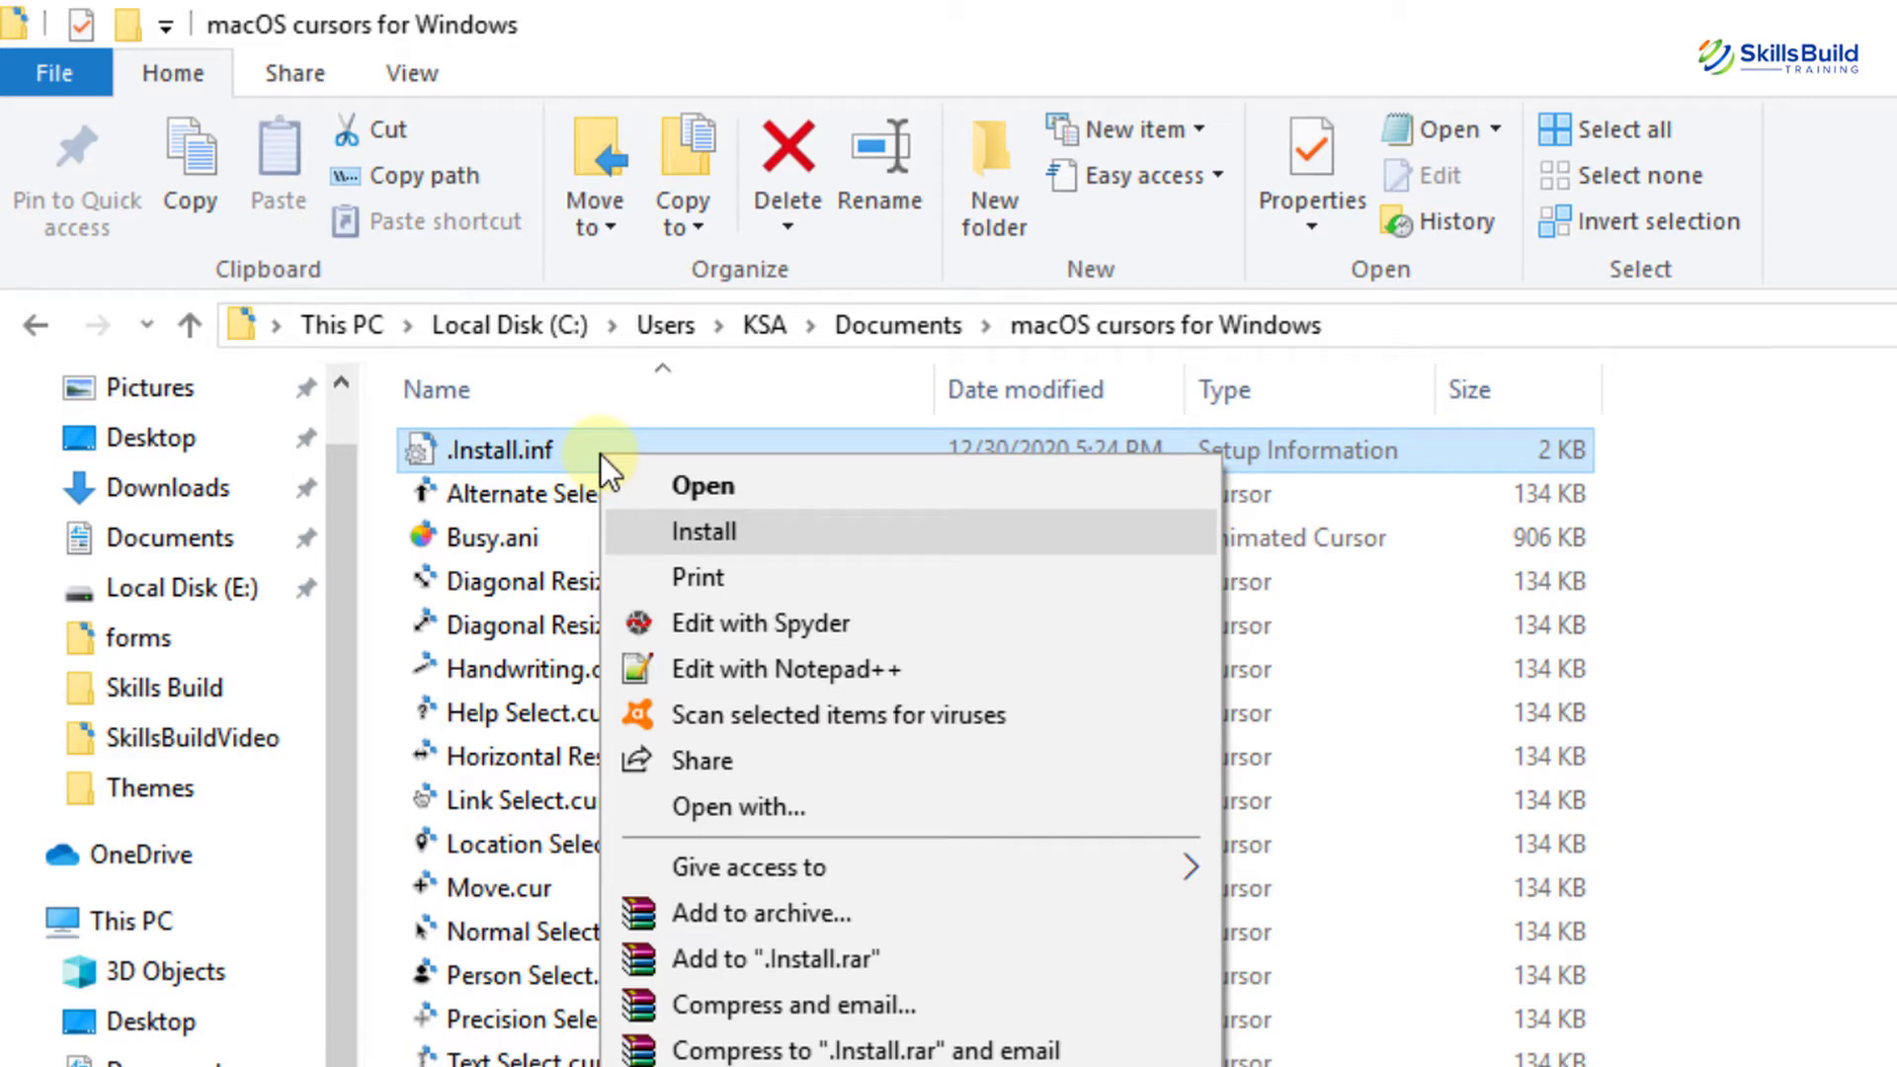
click(703, 526)
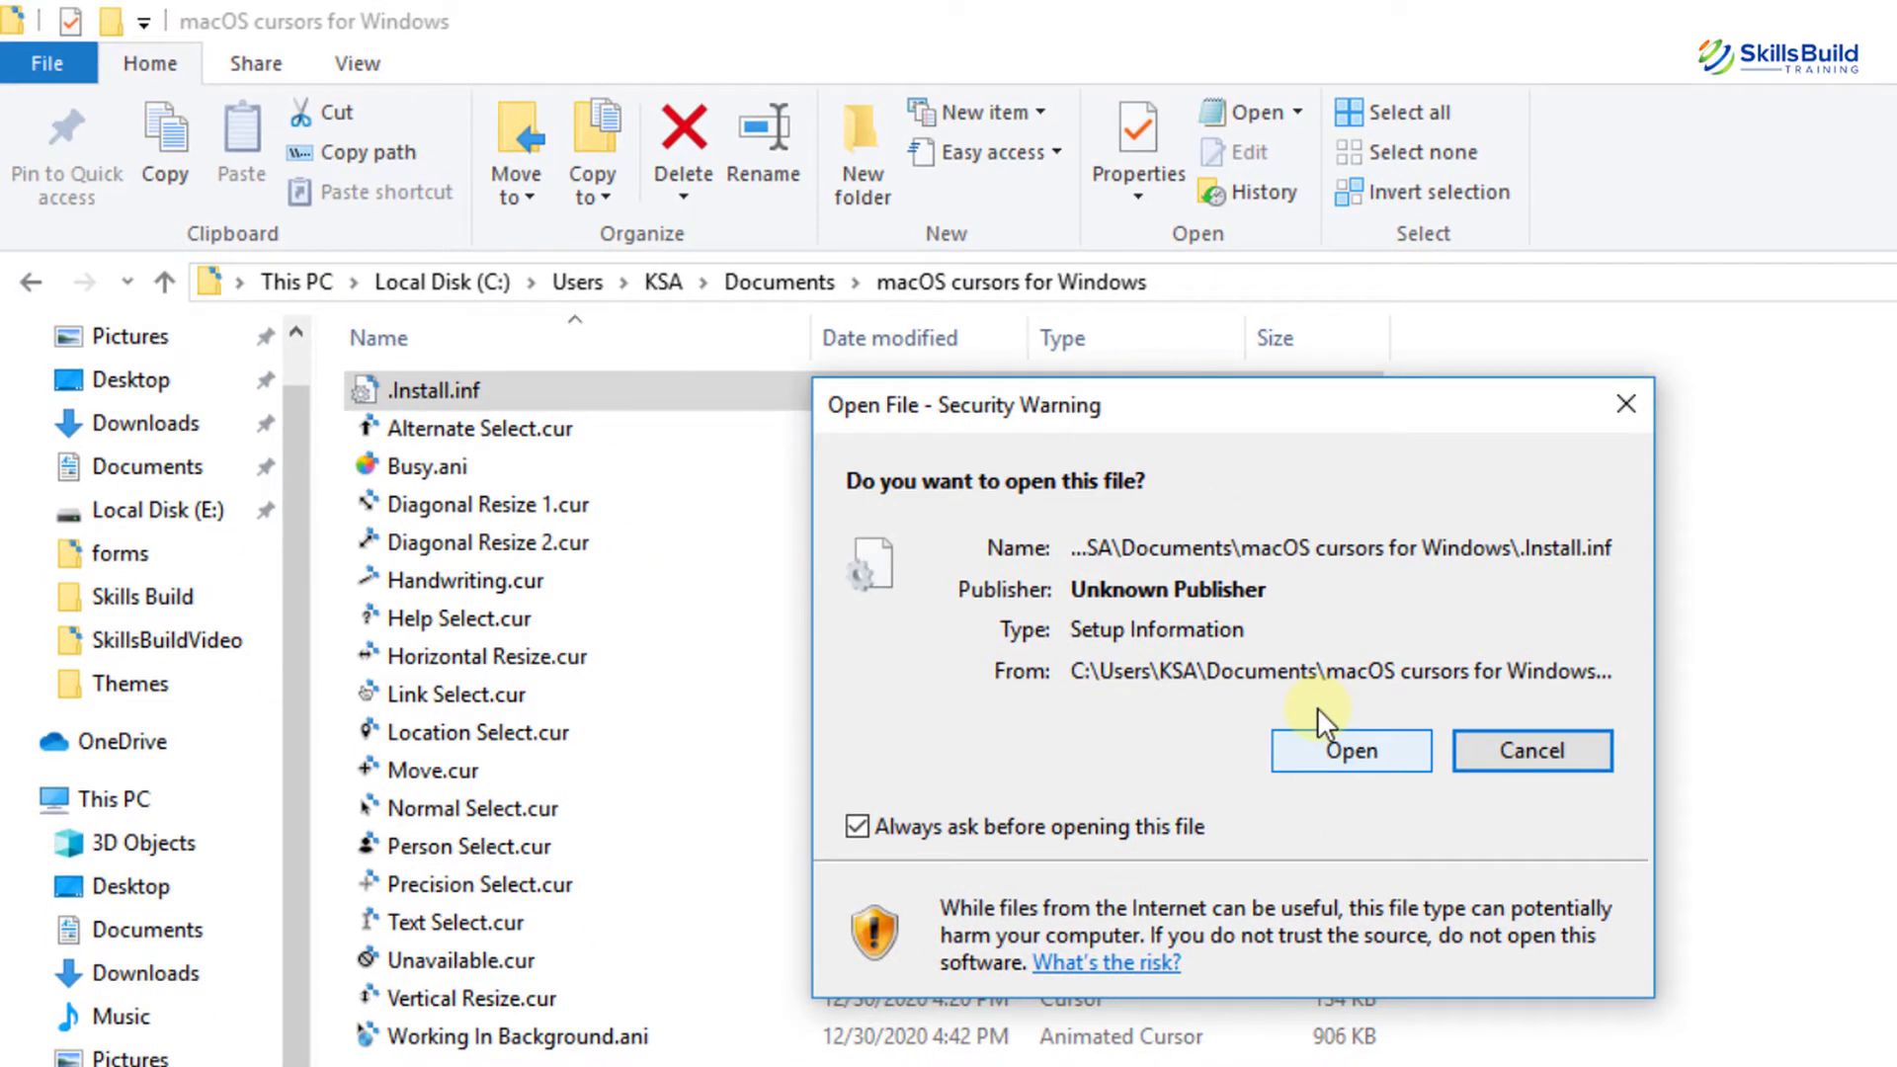
click(1321, 731)
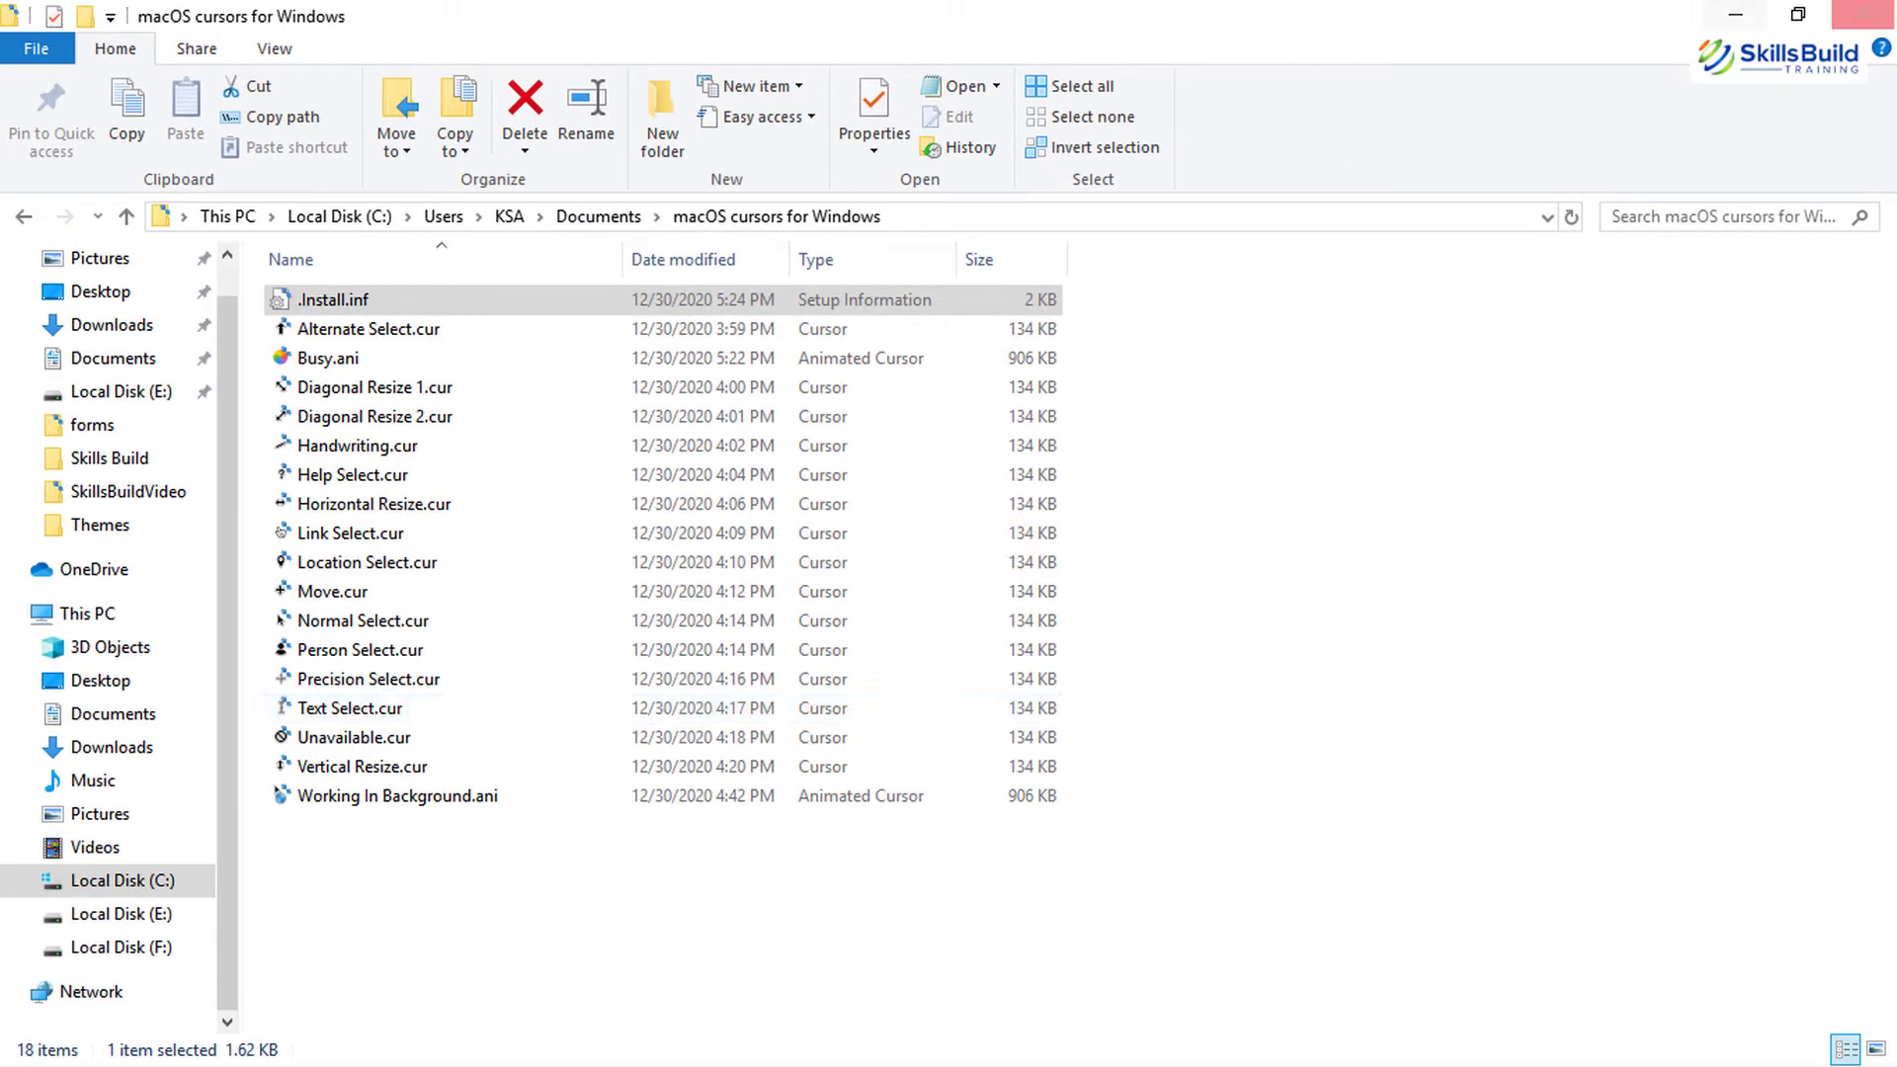
click(1740, 11)
click(1739, 12)
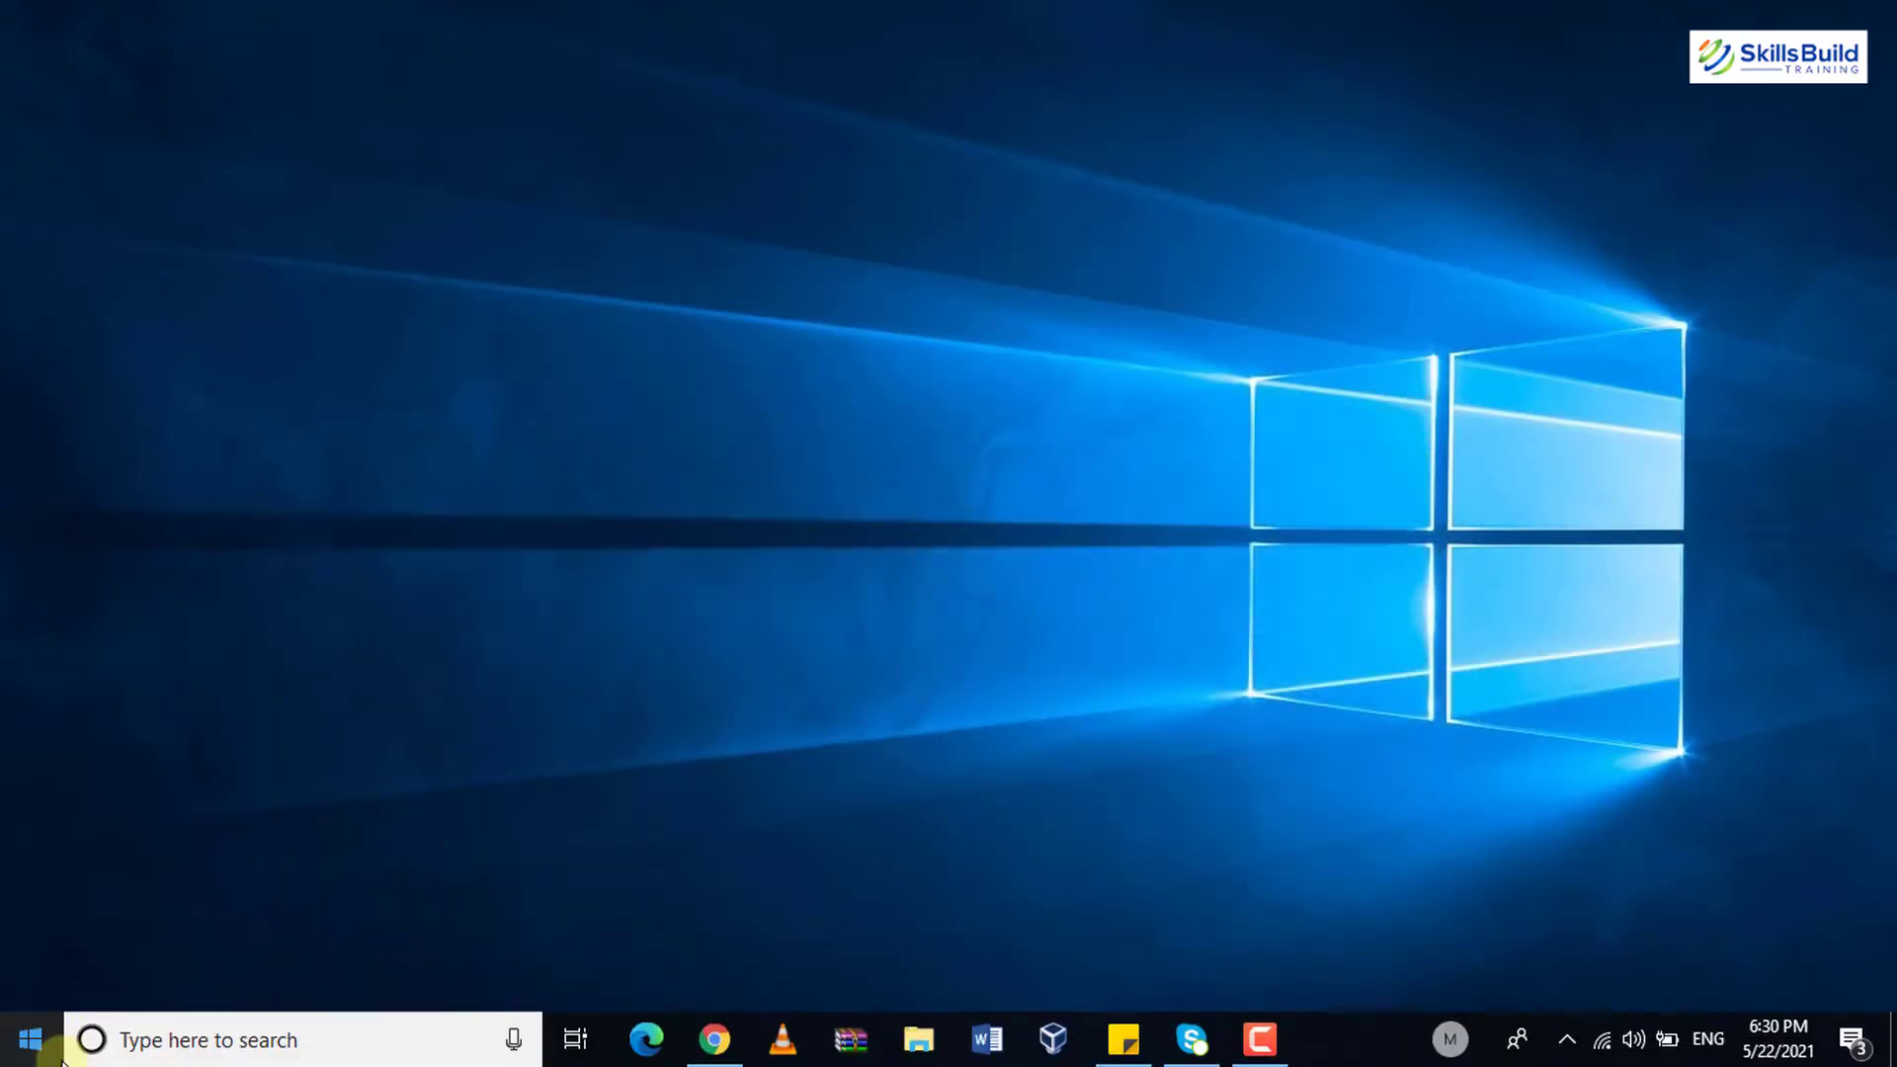
Launch Control Panel and bring up its mouse settings via a 'mouse' search.
click(62, 1060)
text(con)
key(Return)
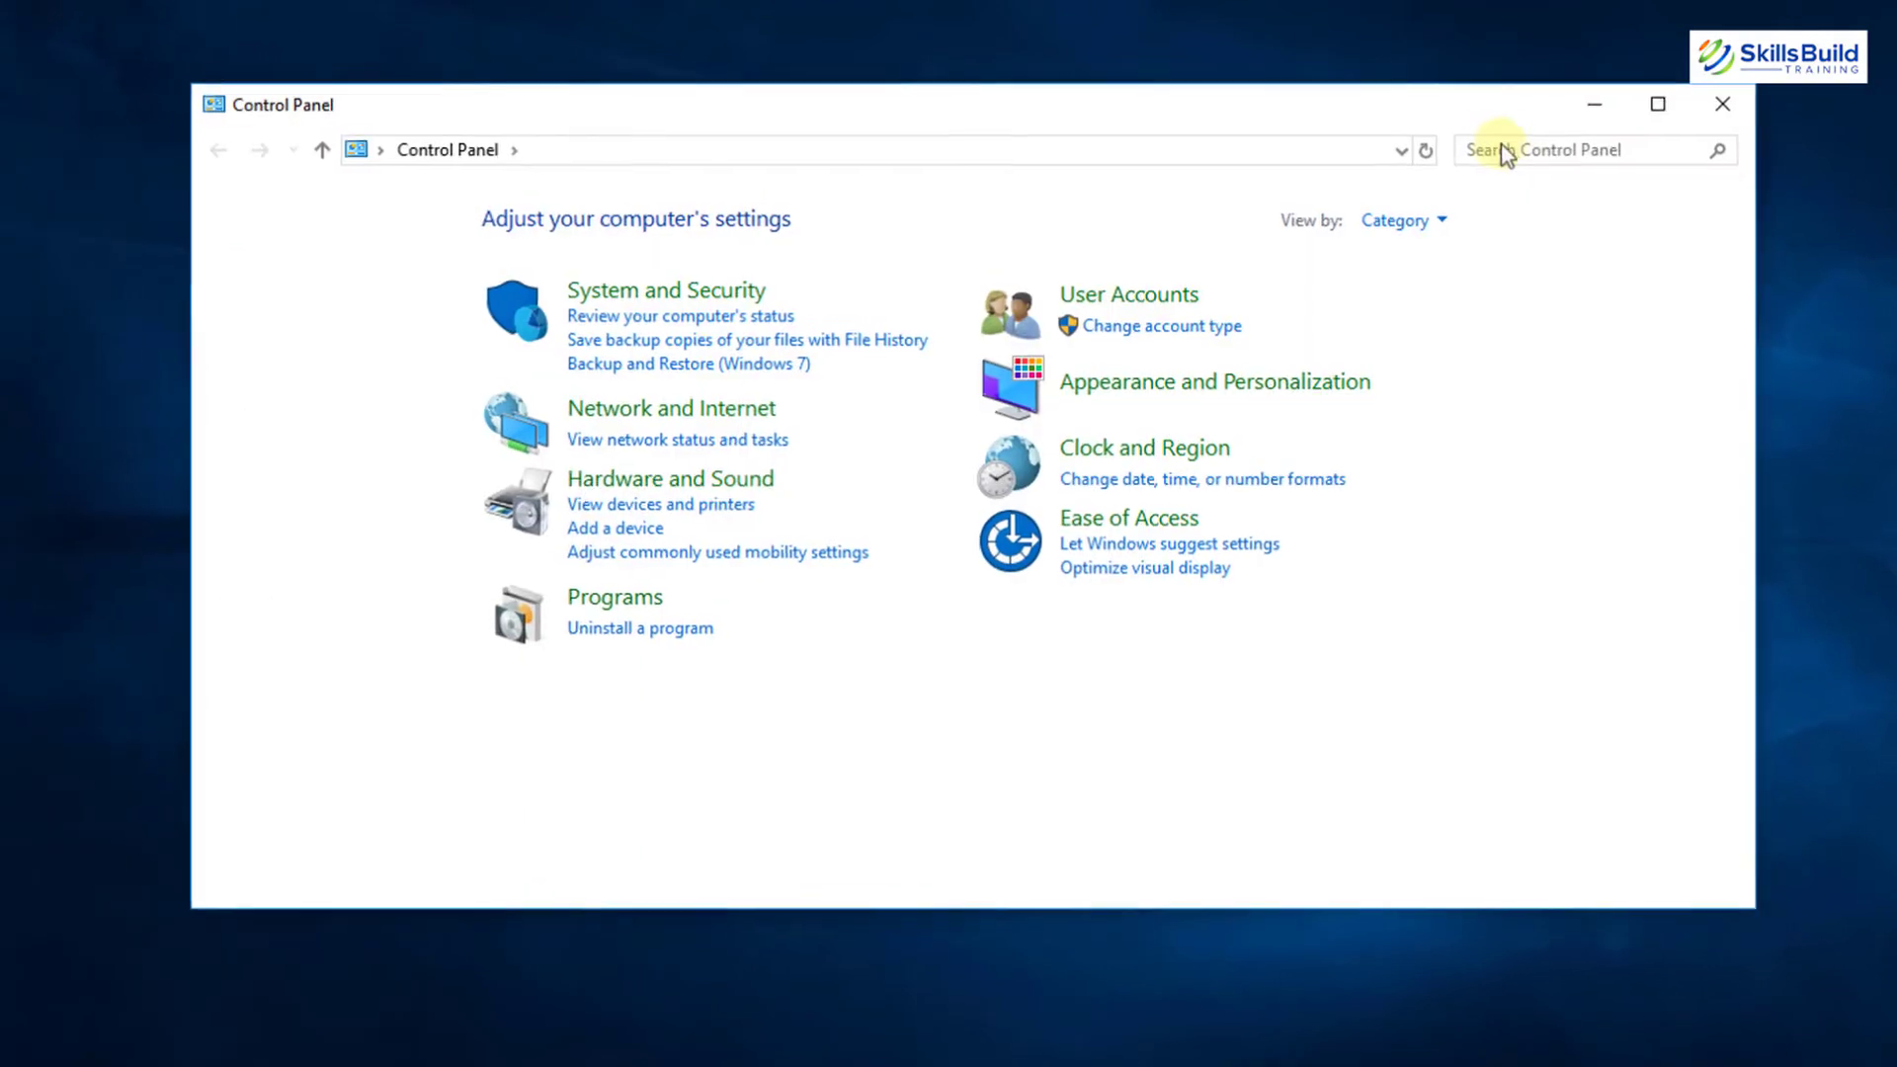
click(1559, 129)
text(mouse)
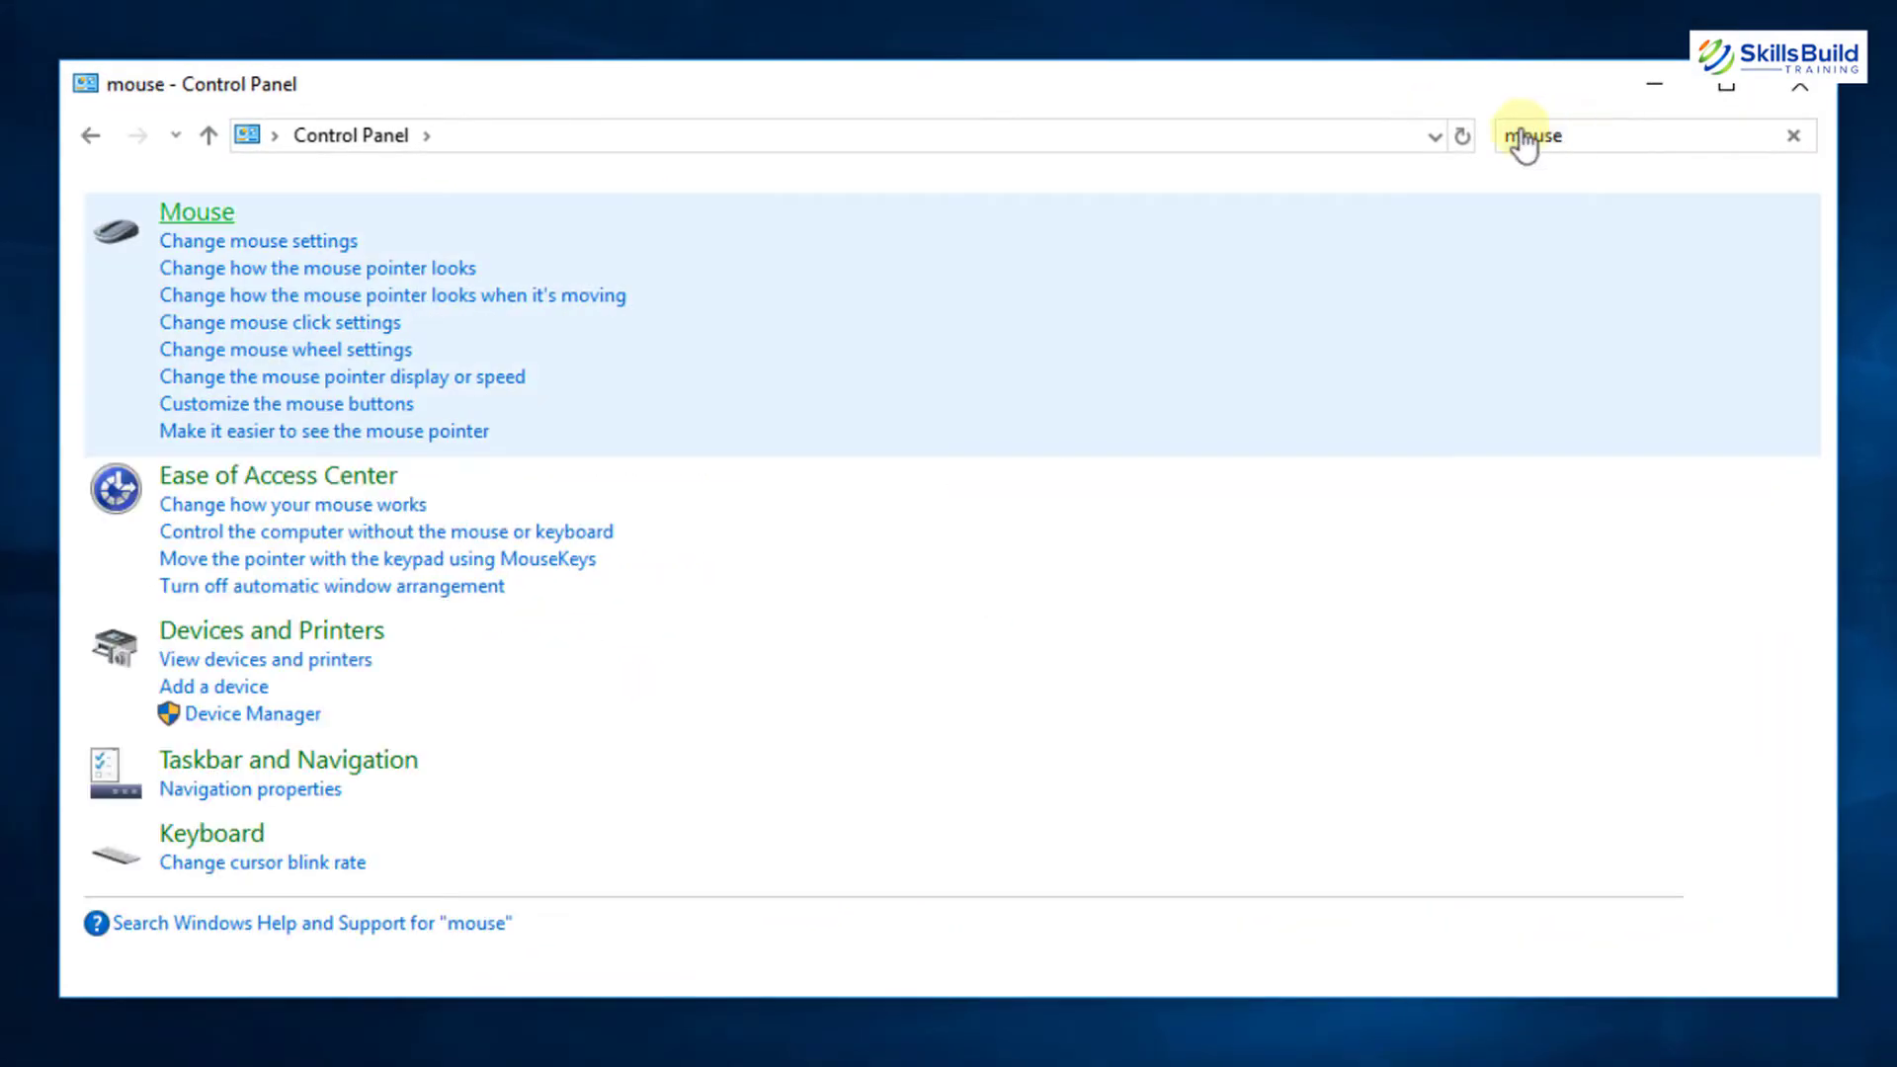
click(197, 213)
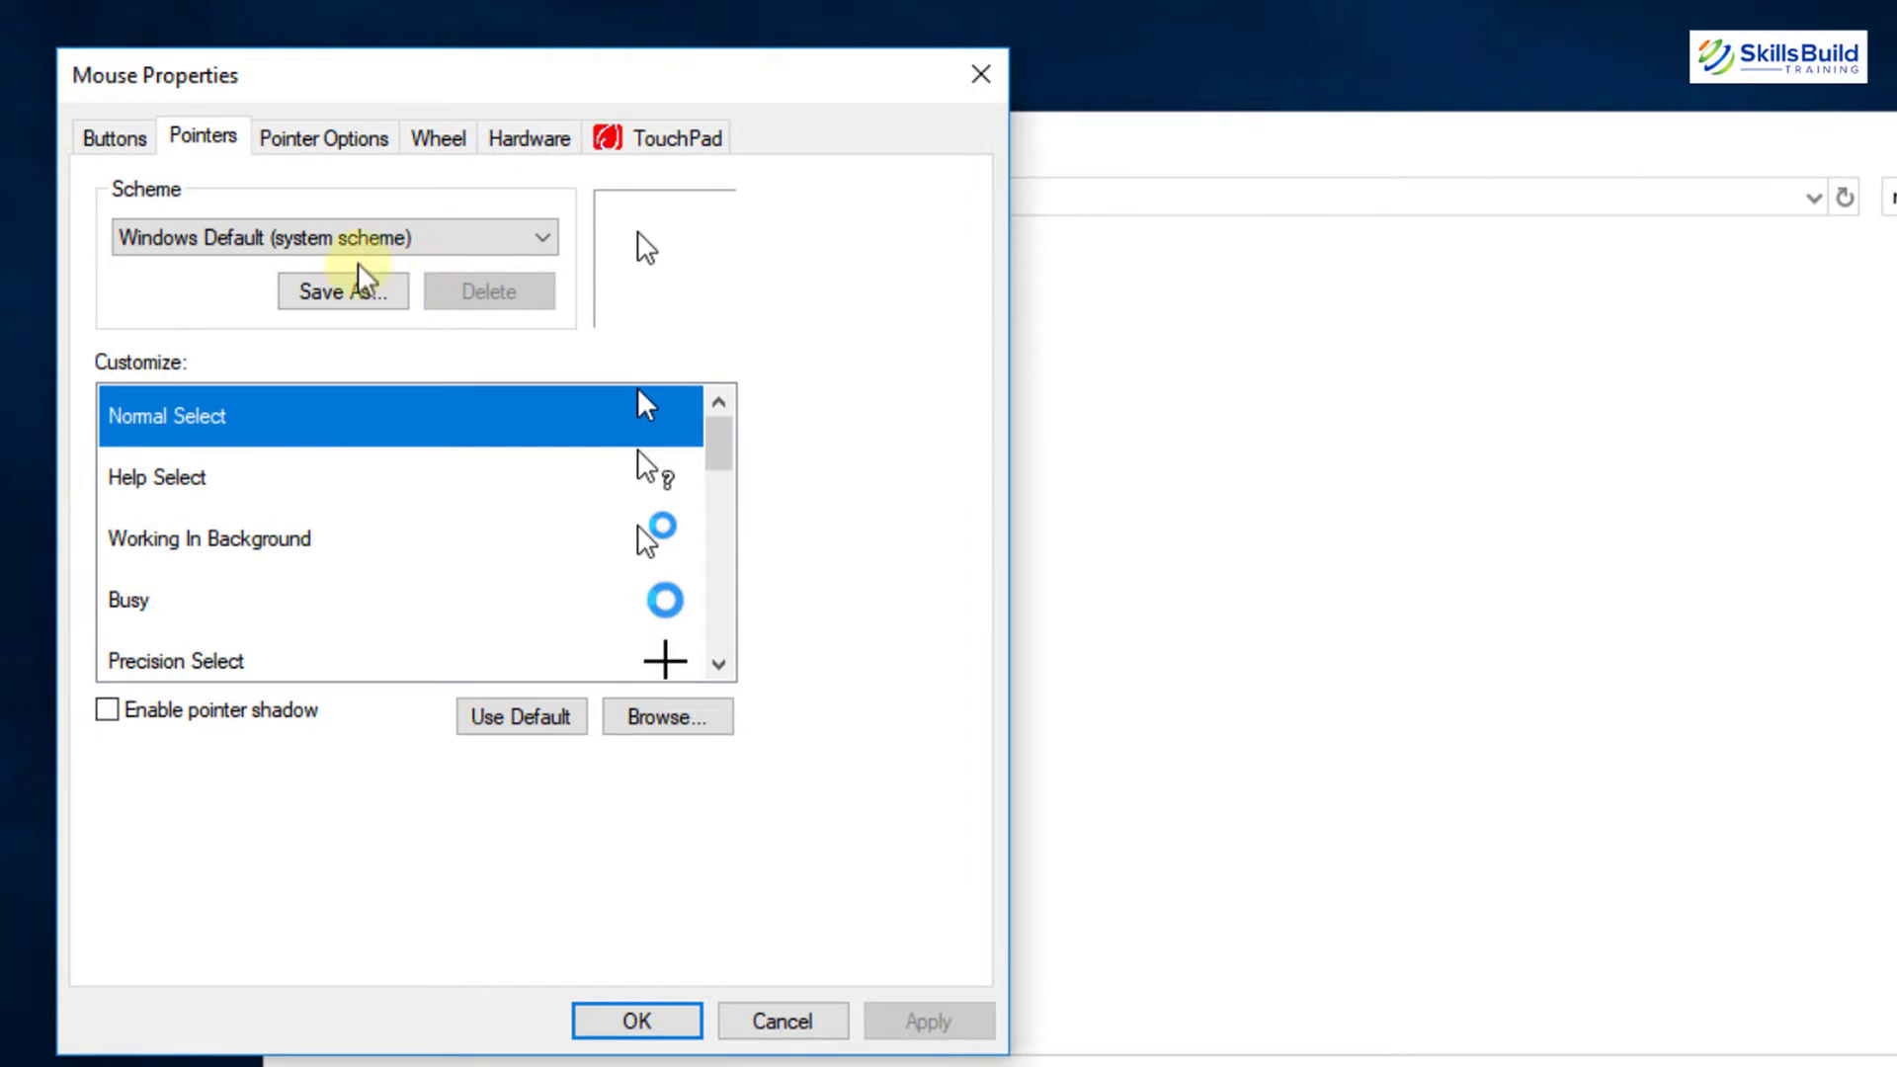
Apply the macOS pointer scheme, confirm the replacement, and close Control Panel.
click(158, 237)
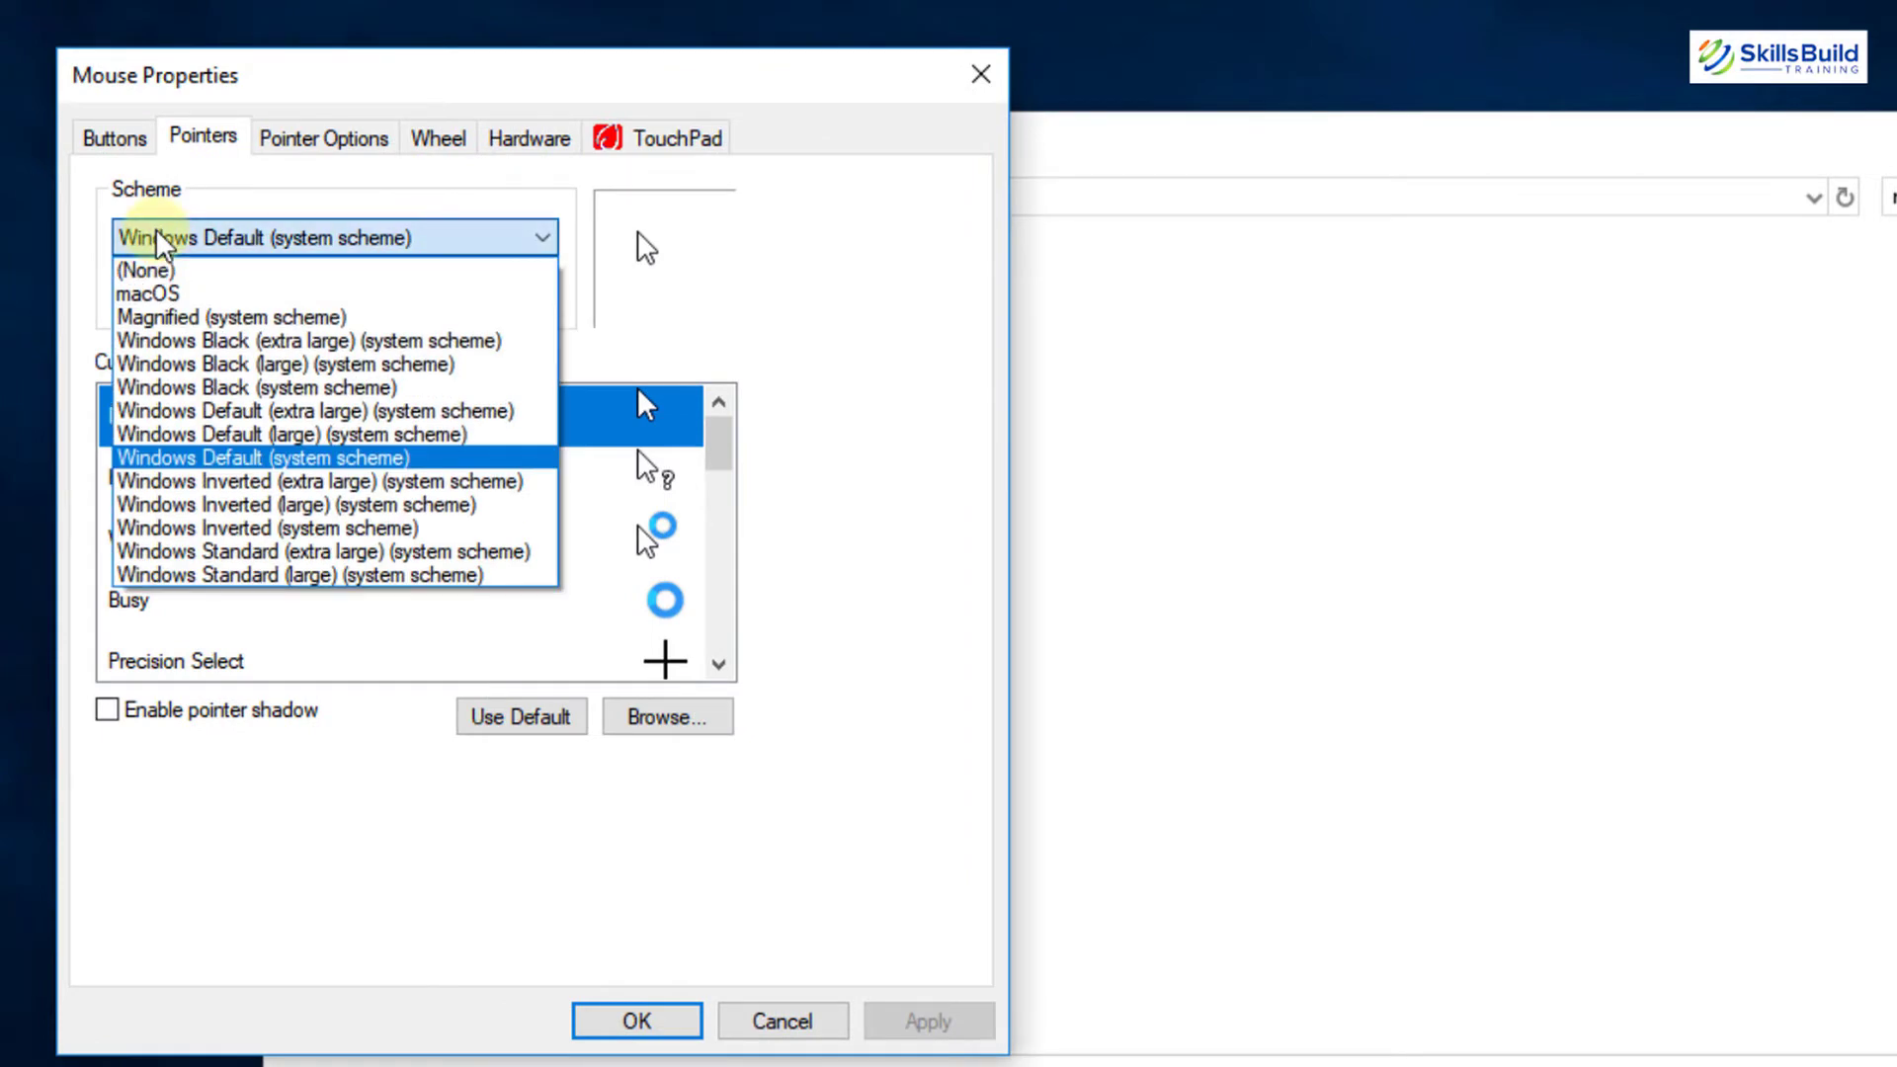
key(m)
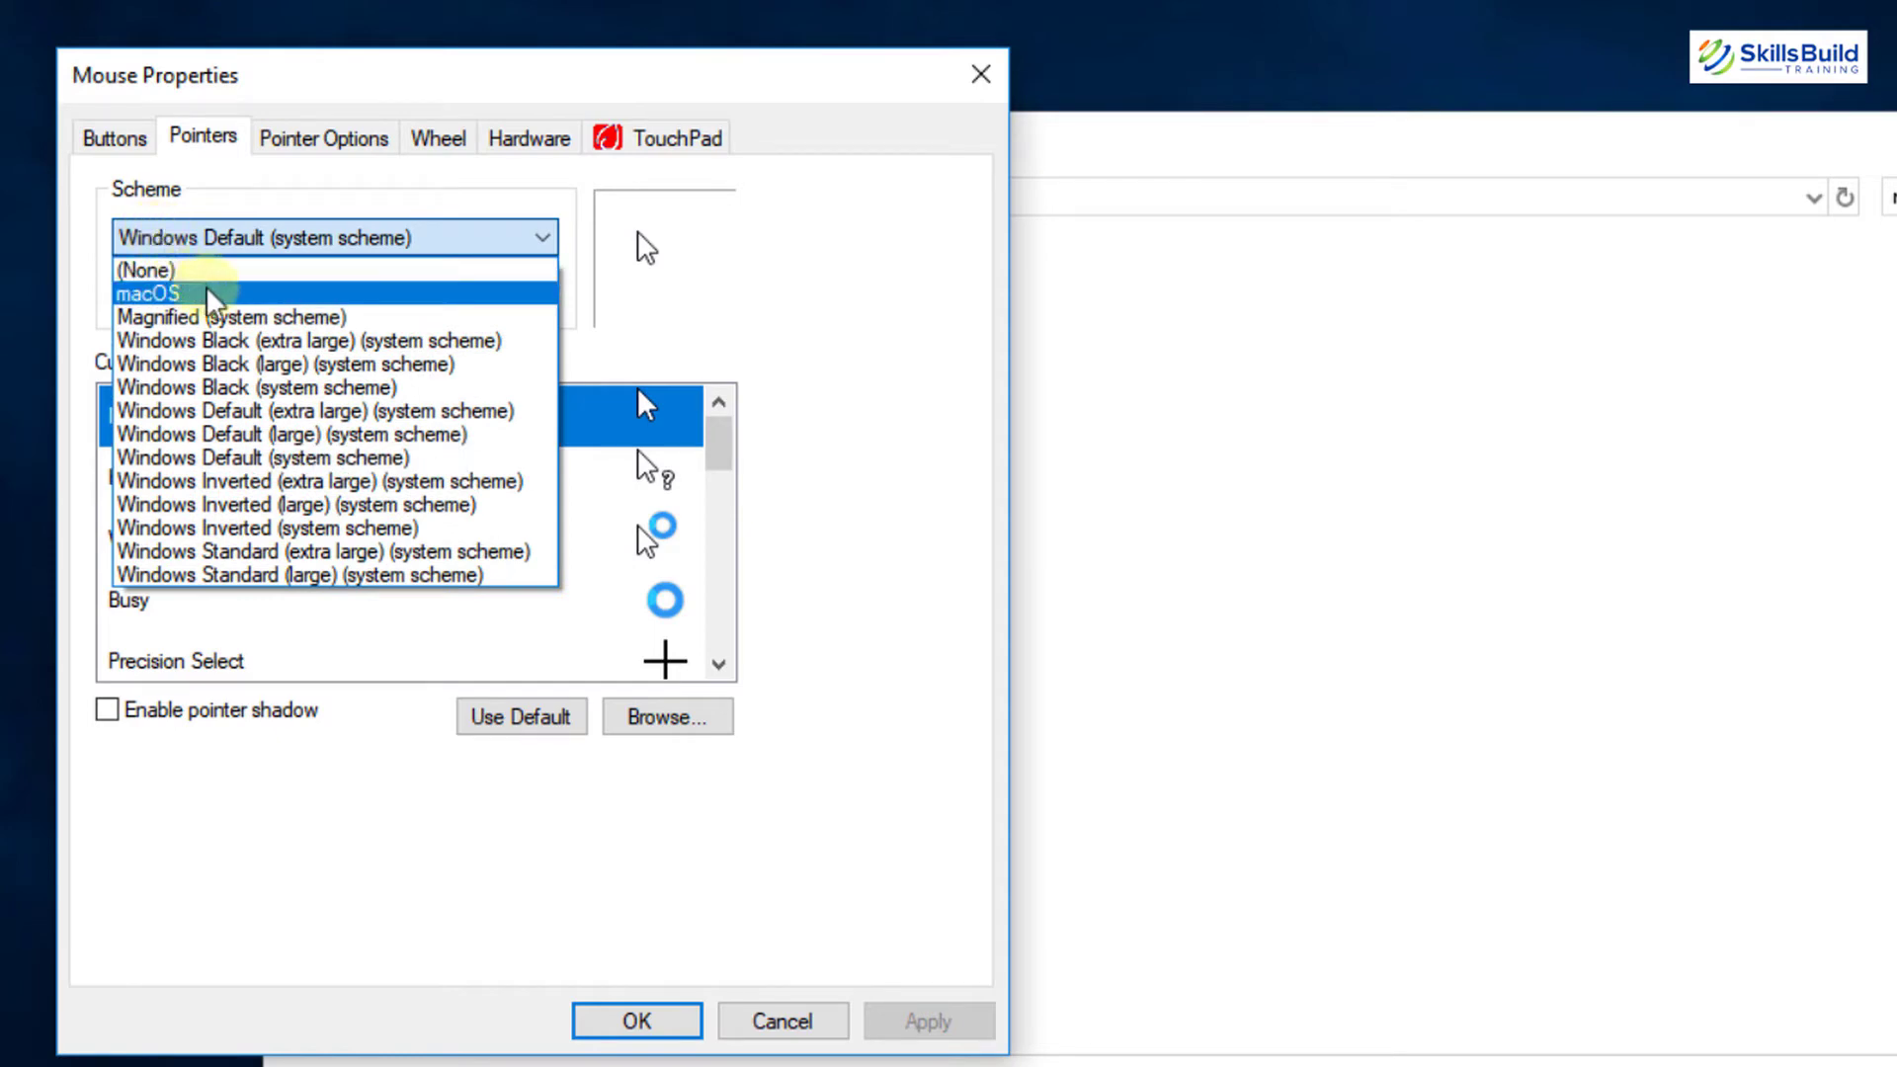
click(158, 294)
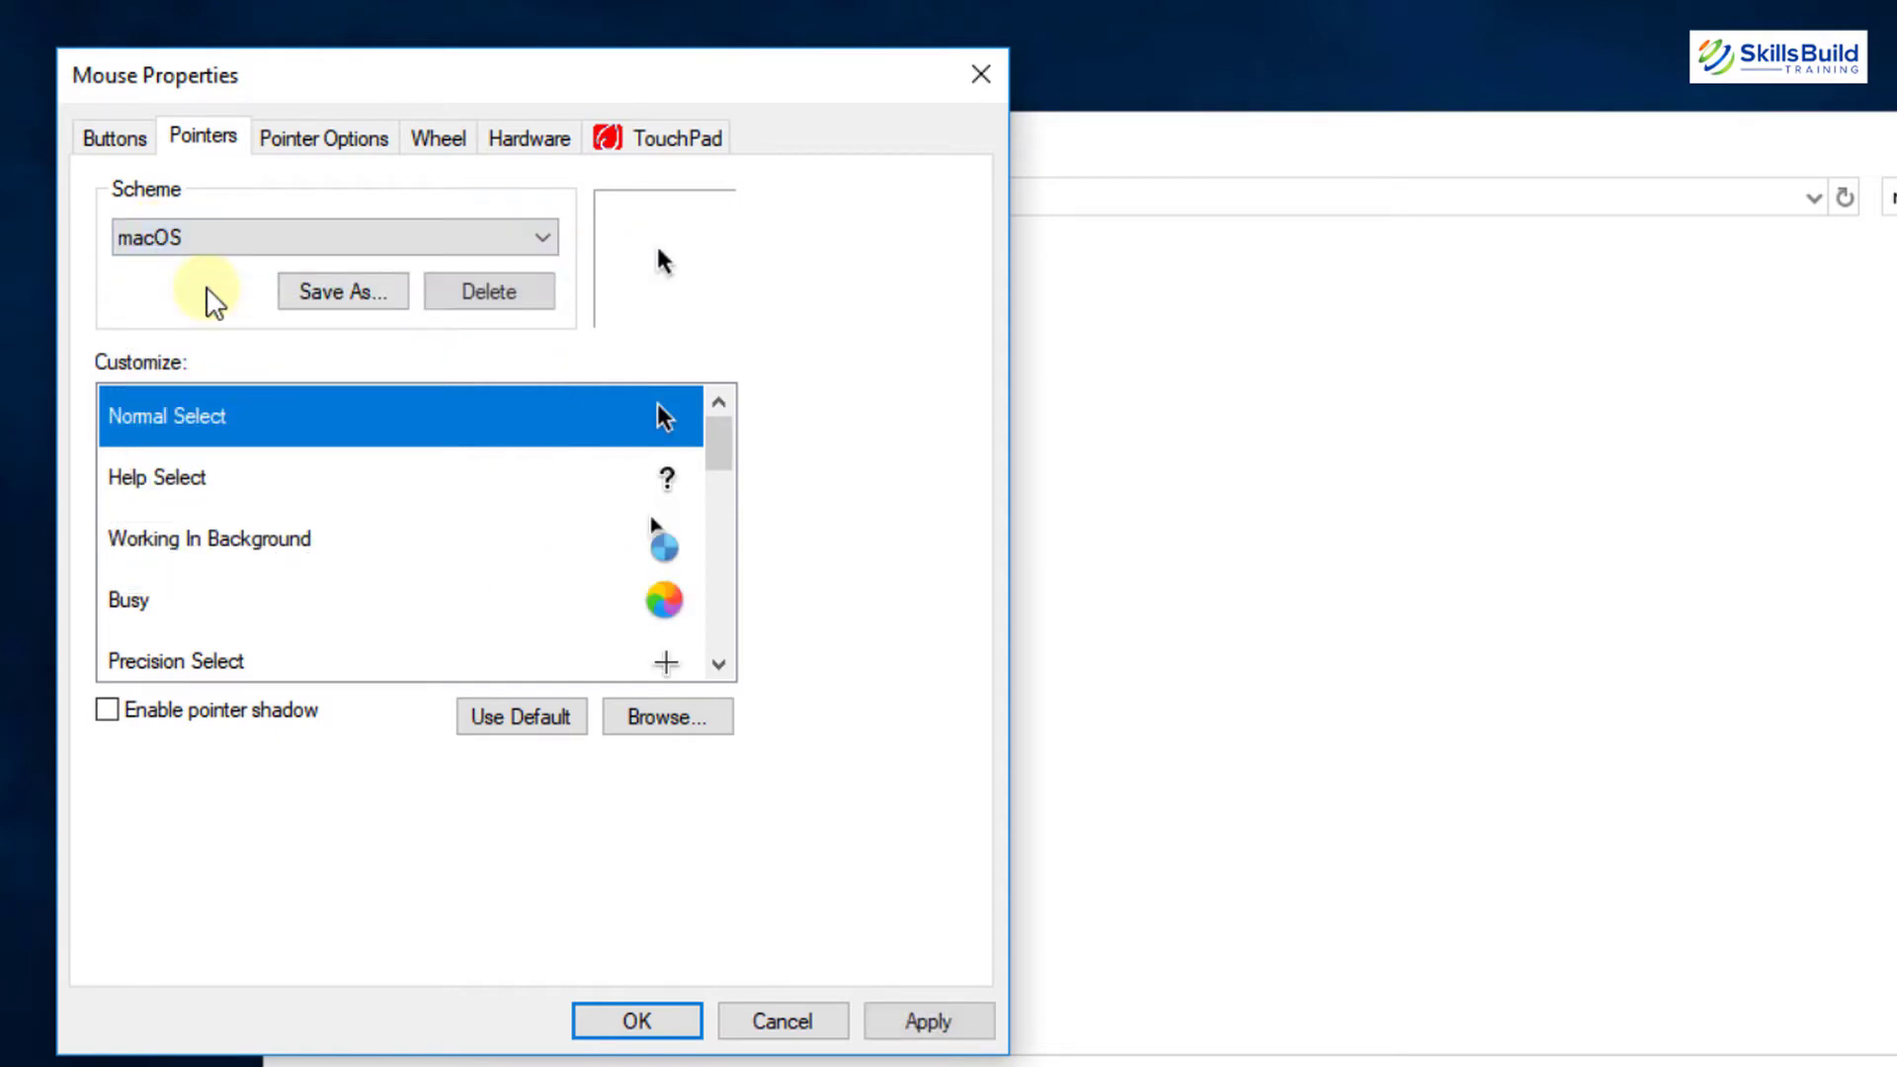
click(924, 1023)
click(1340, 845)
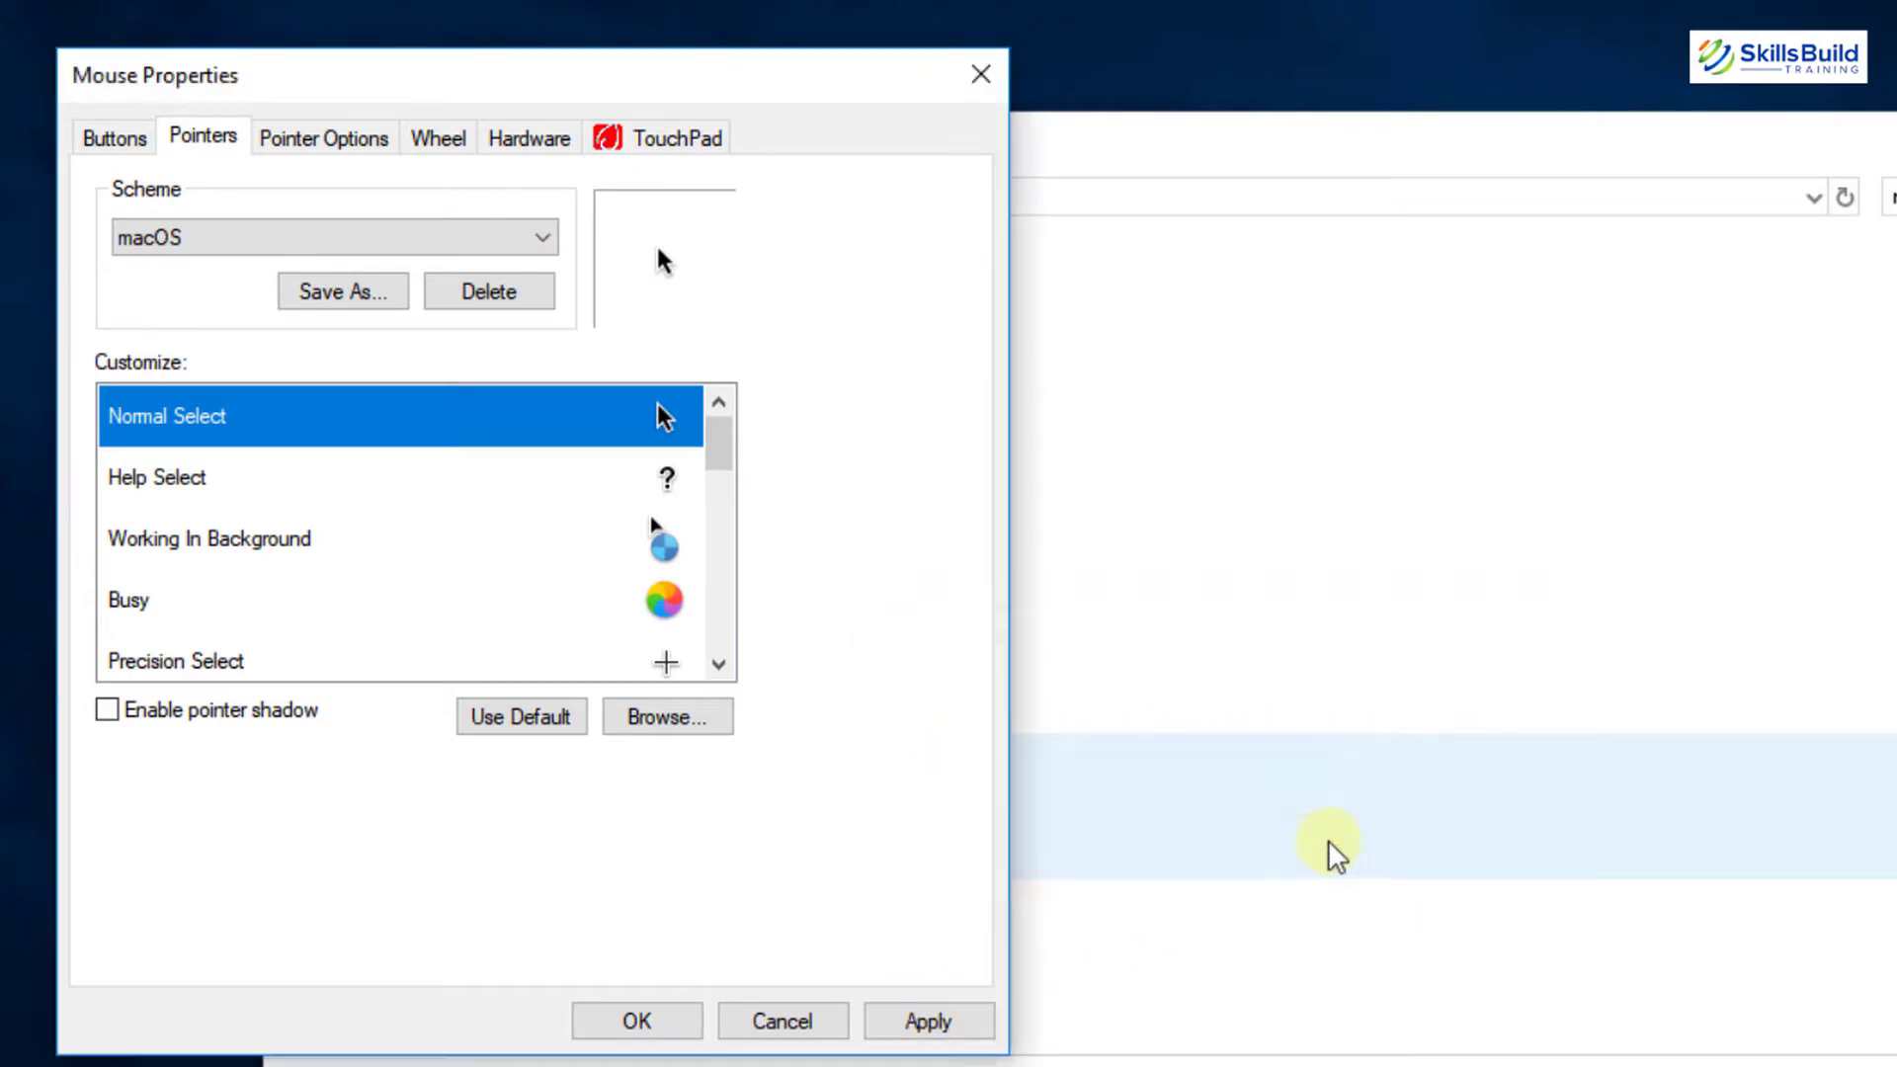
click(638, 1020)
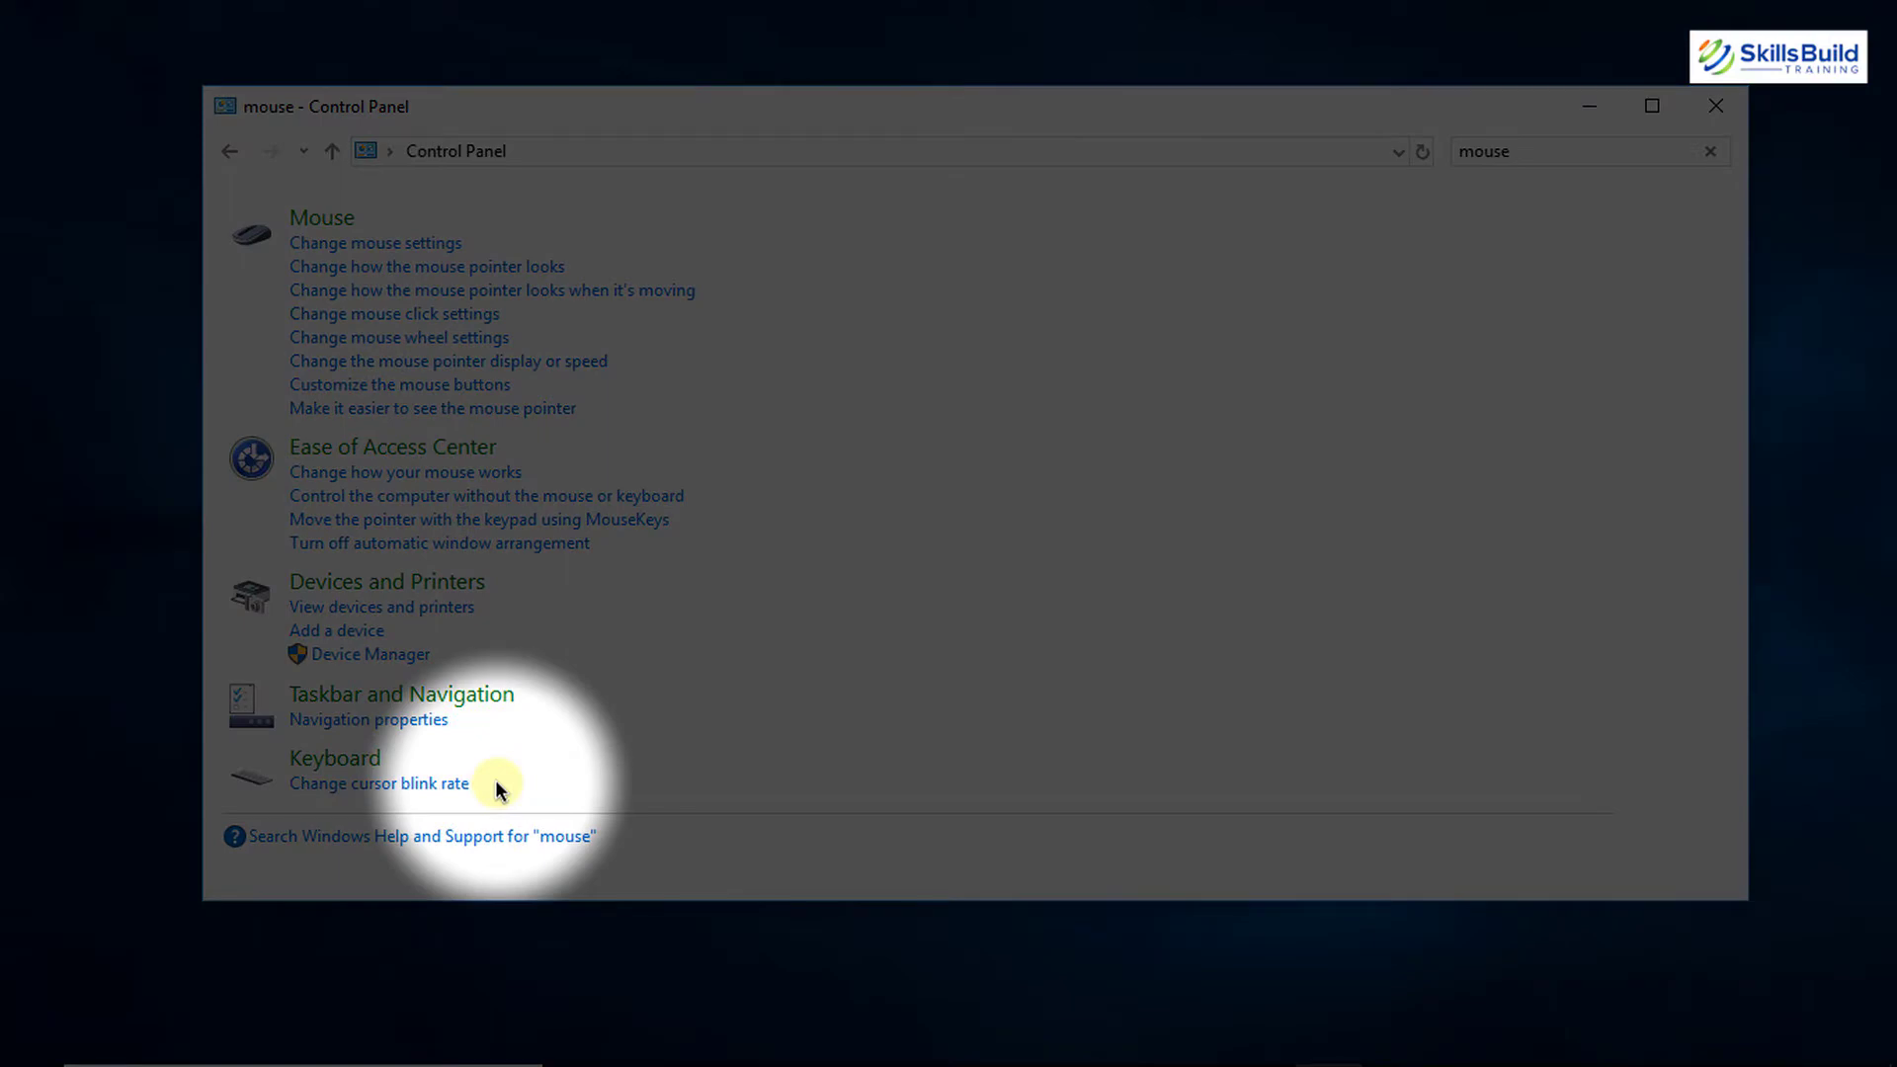
key(alt+F4)
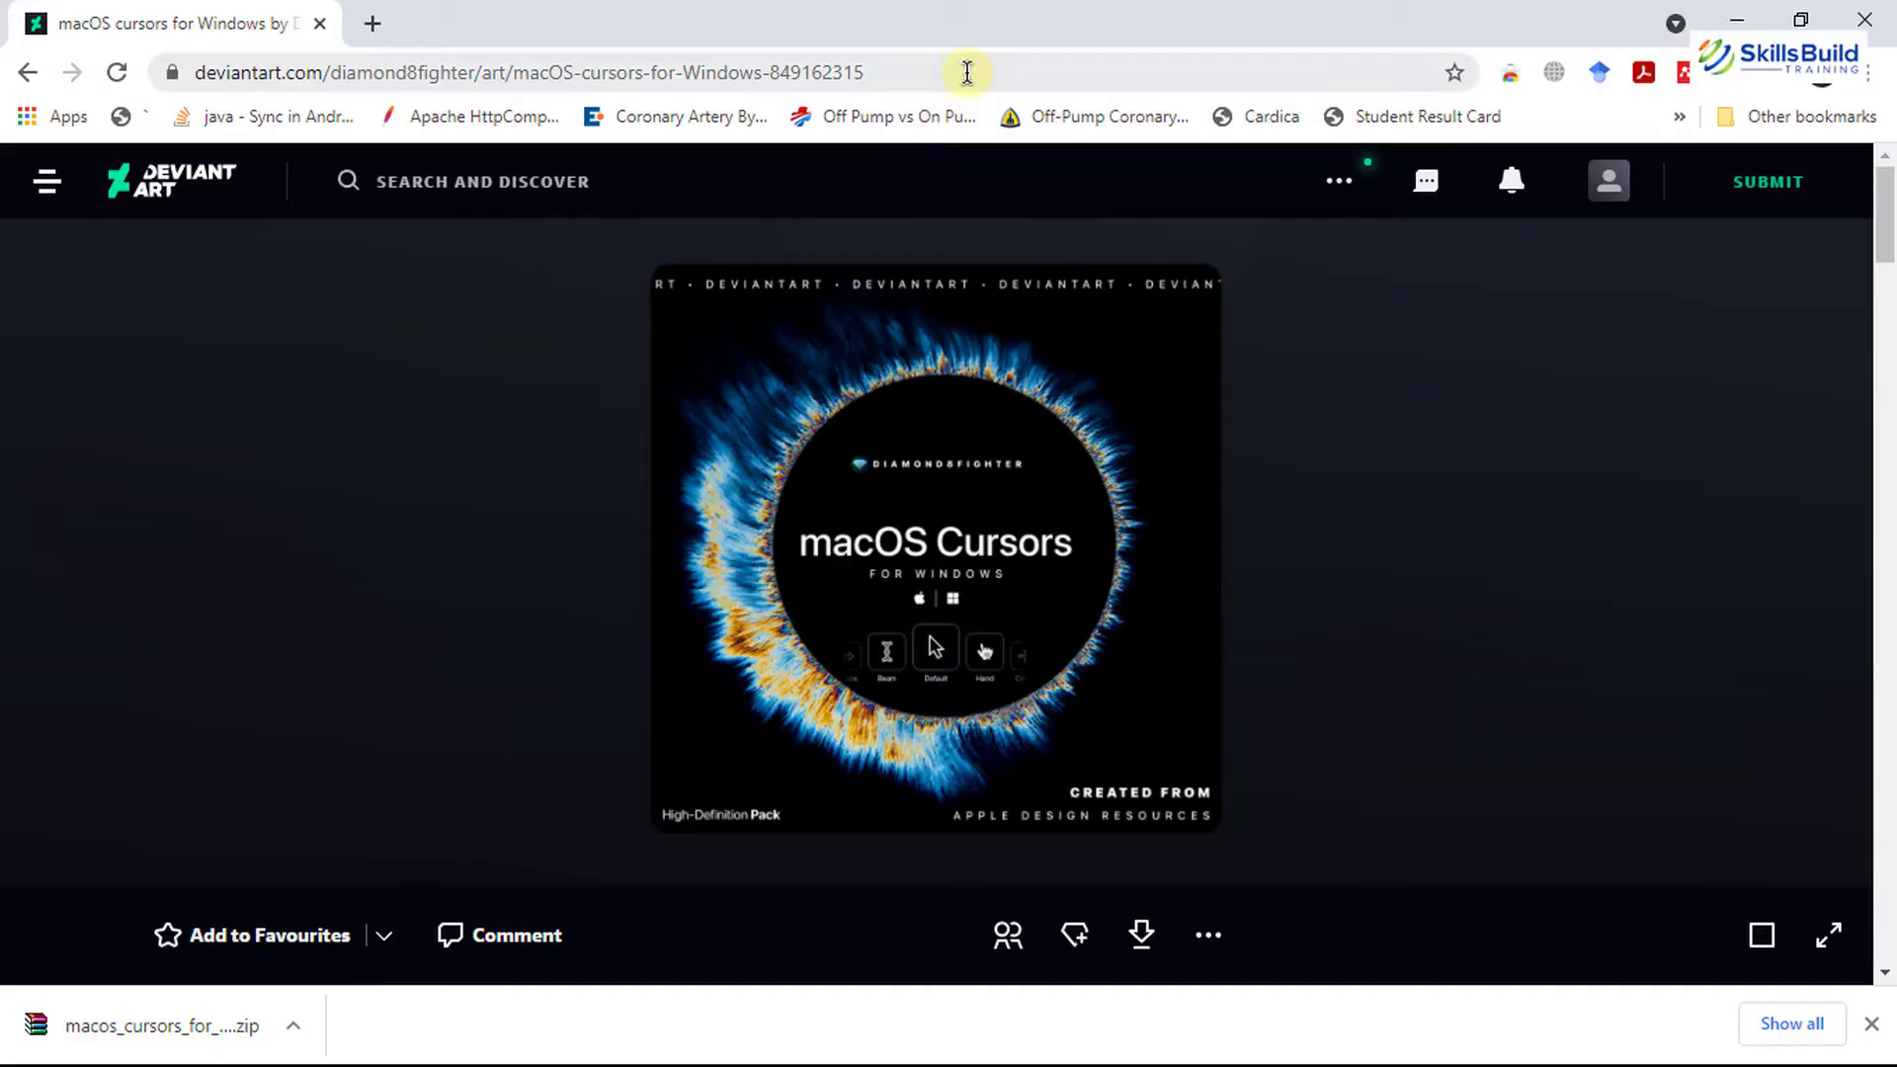
Search 'rainmeter download' and go to the Downloads section of rainmeter.net.
click(965, 72)
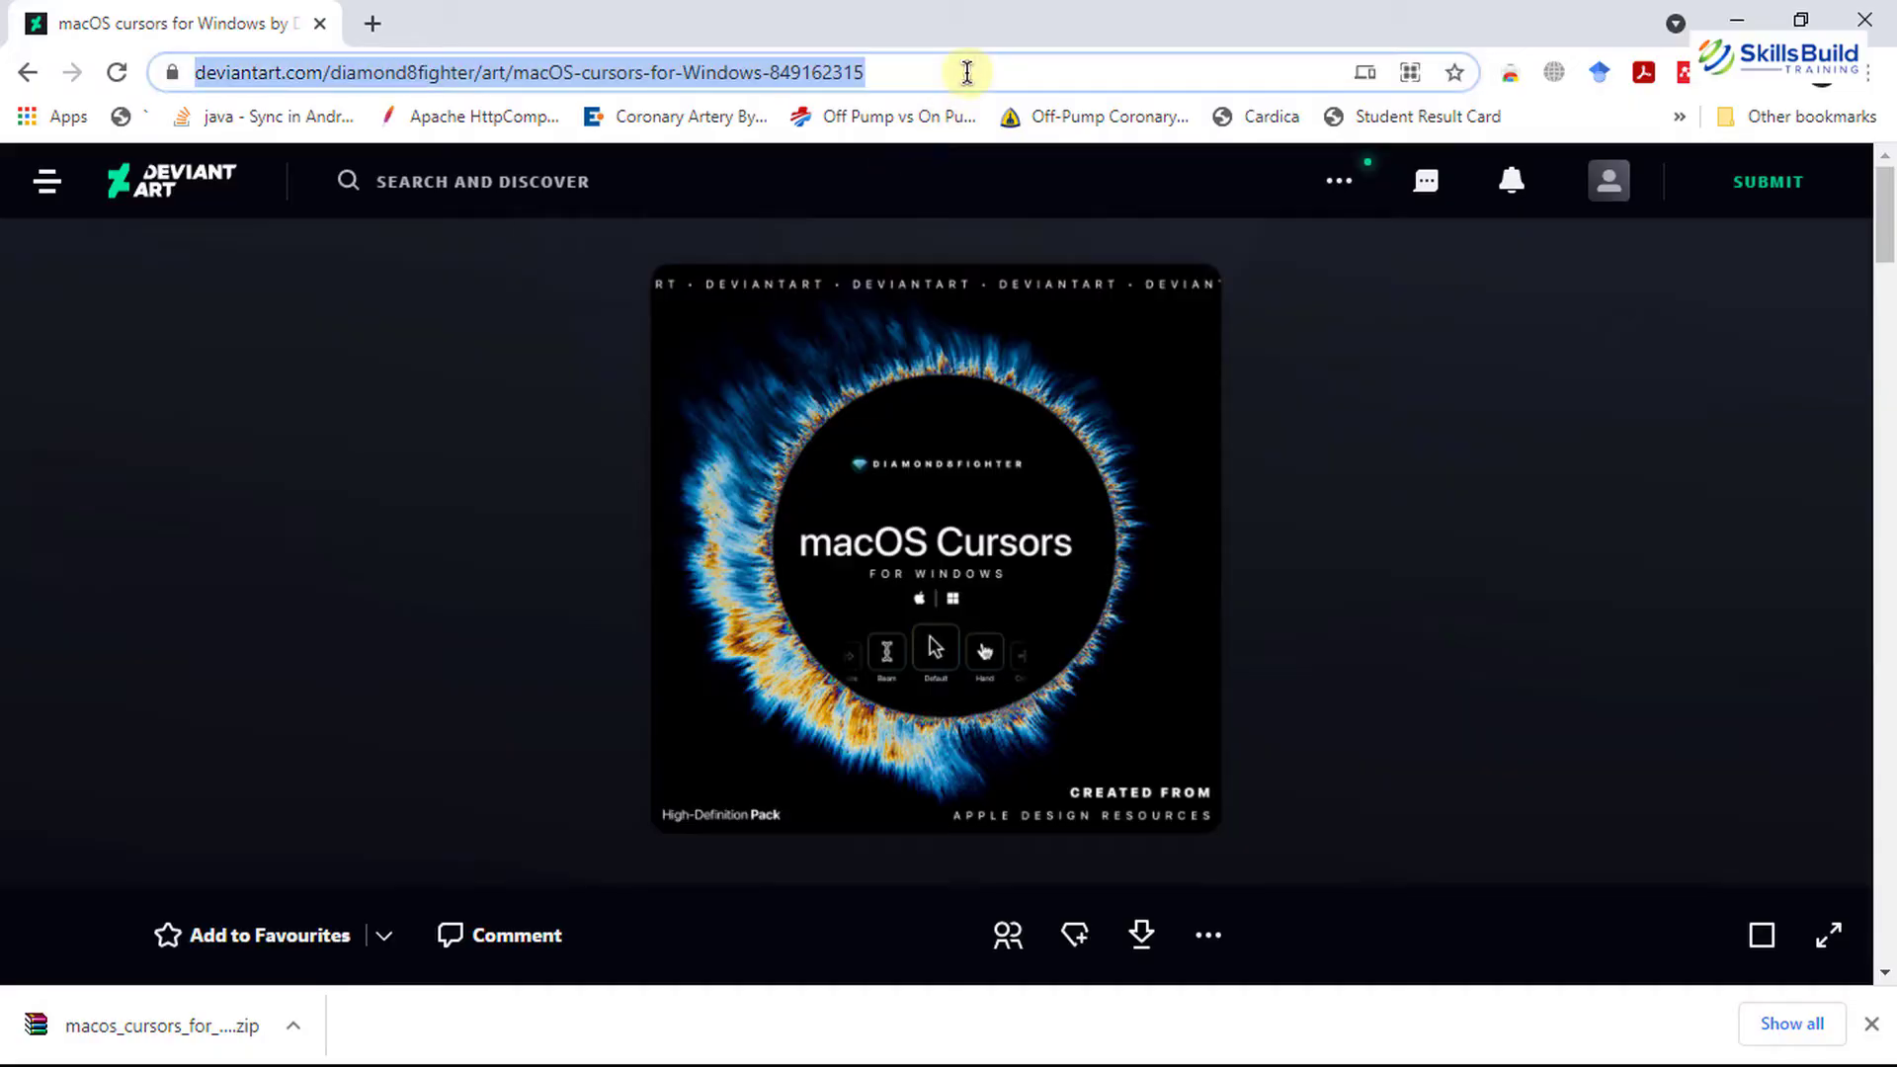
text(rainmeter do)
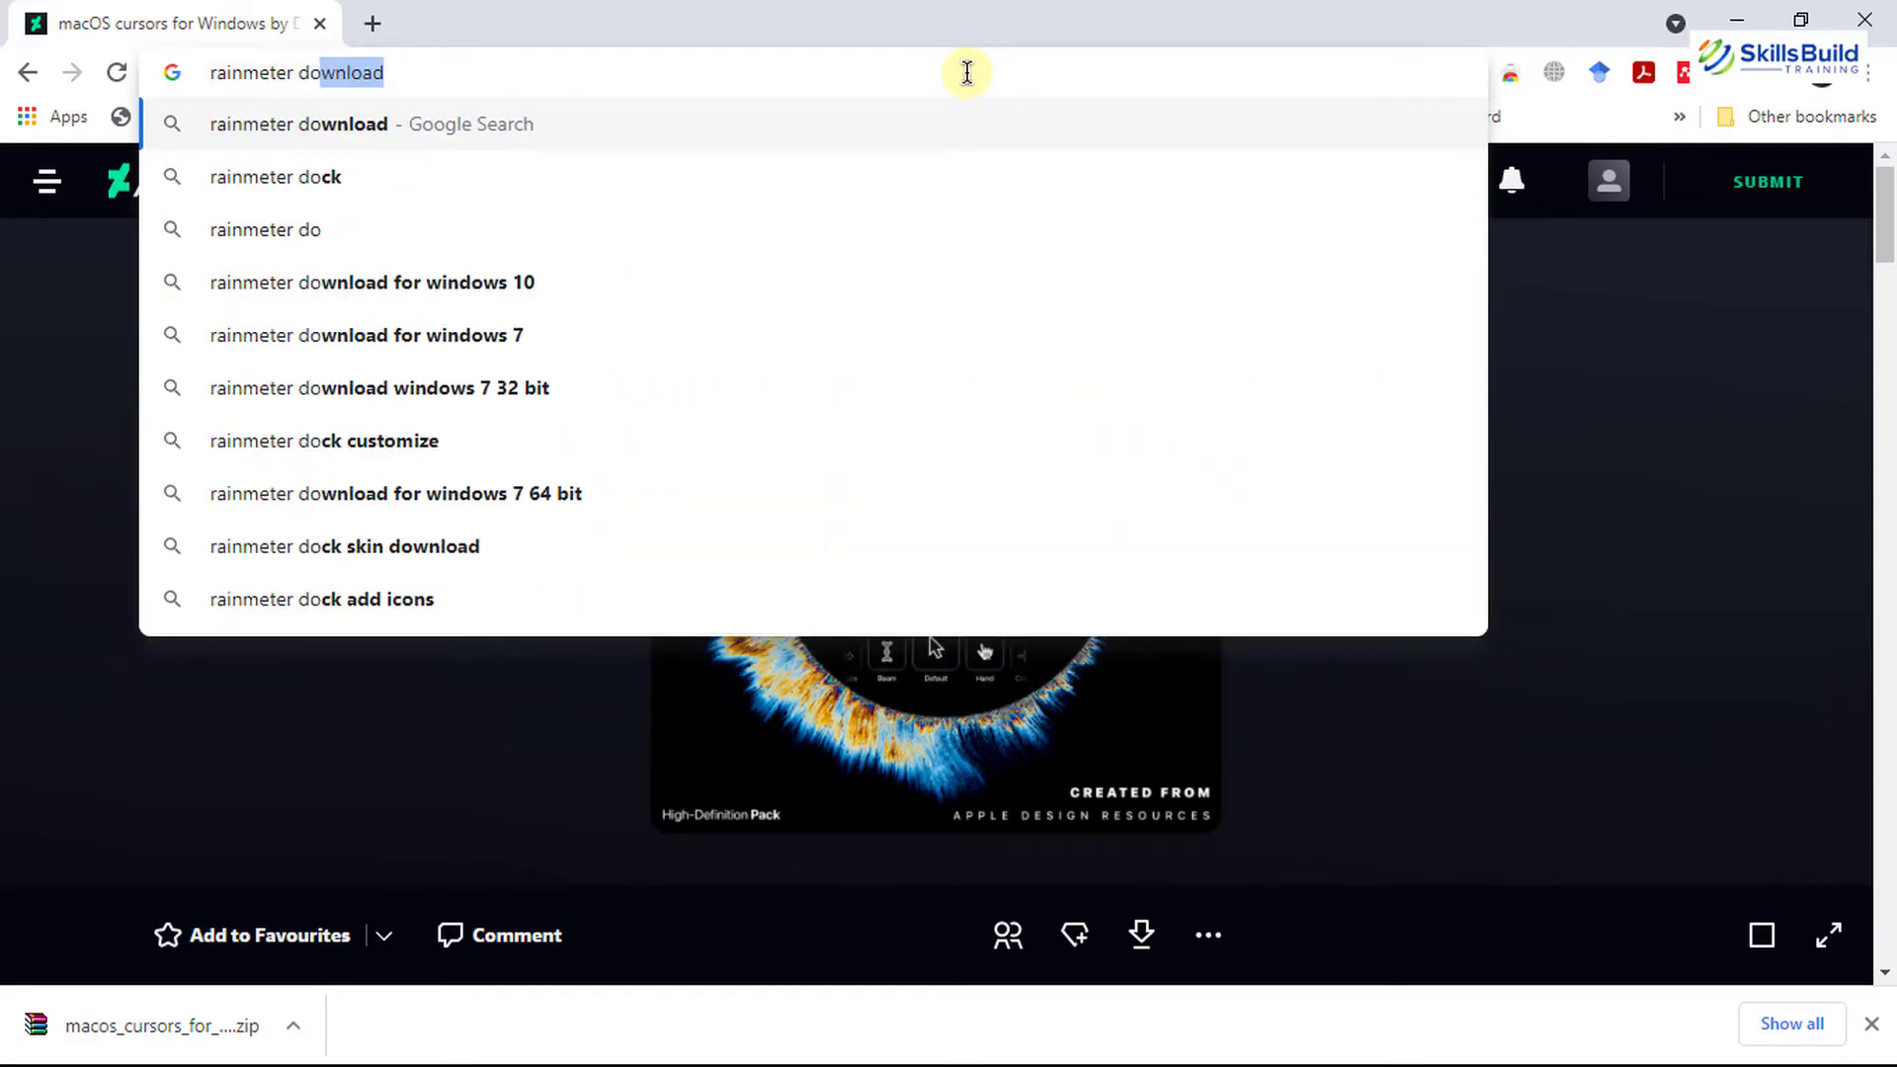
key(Return)
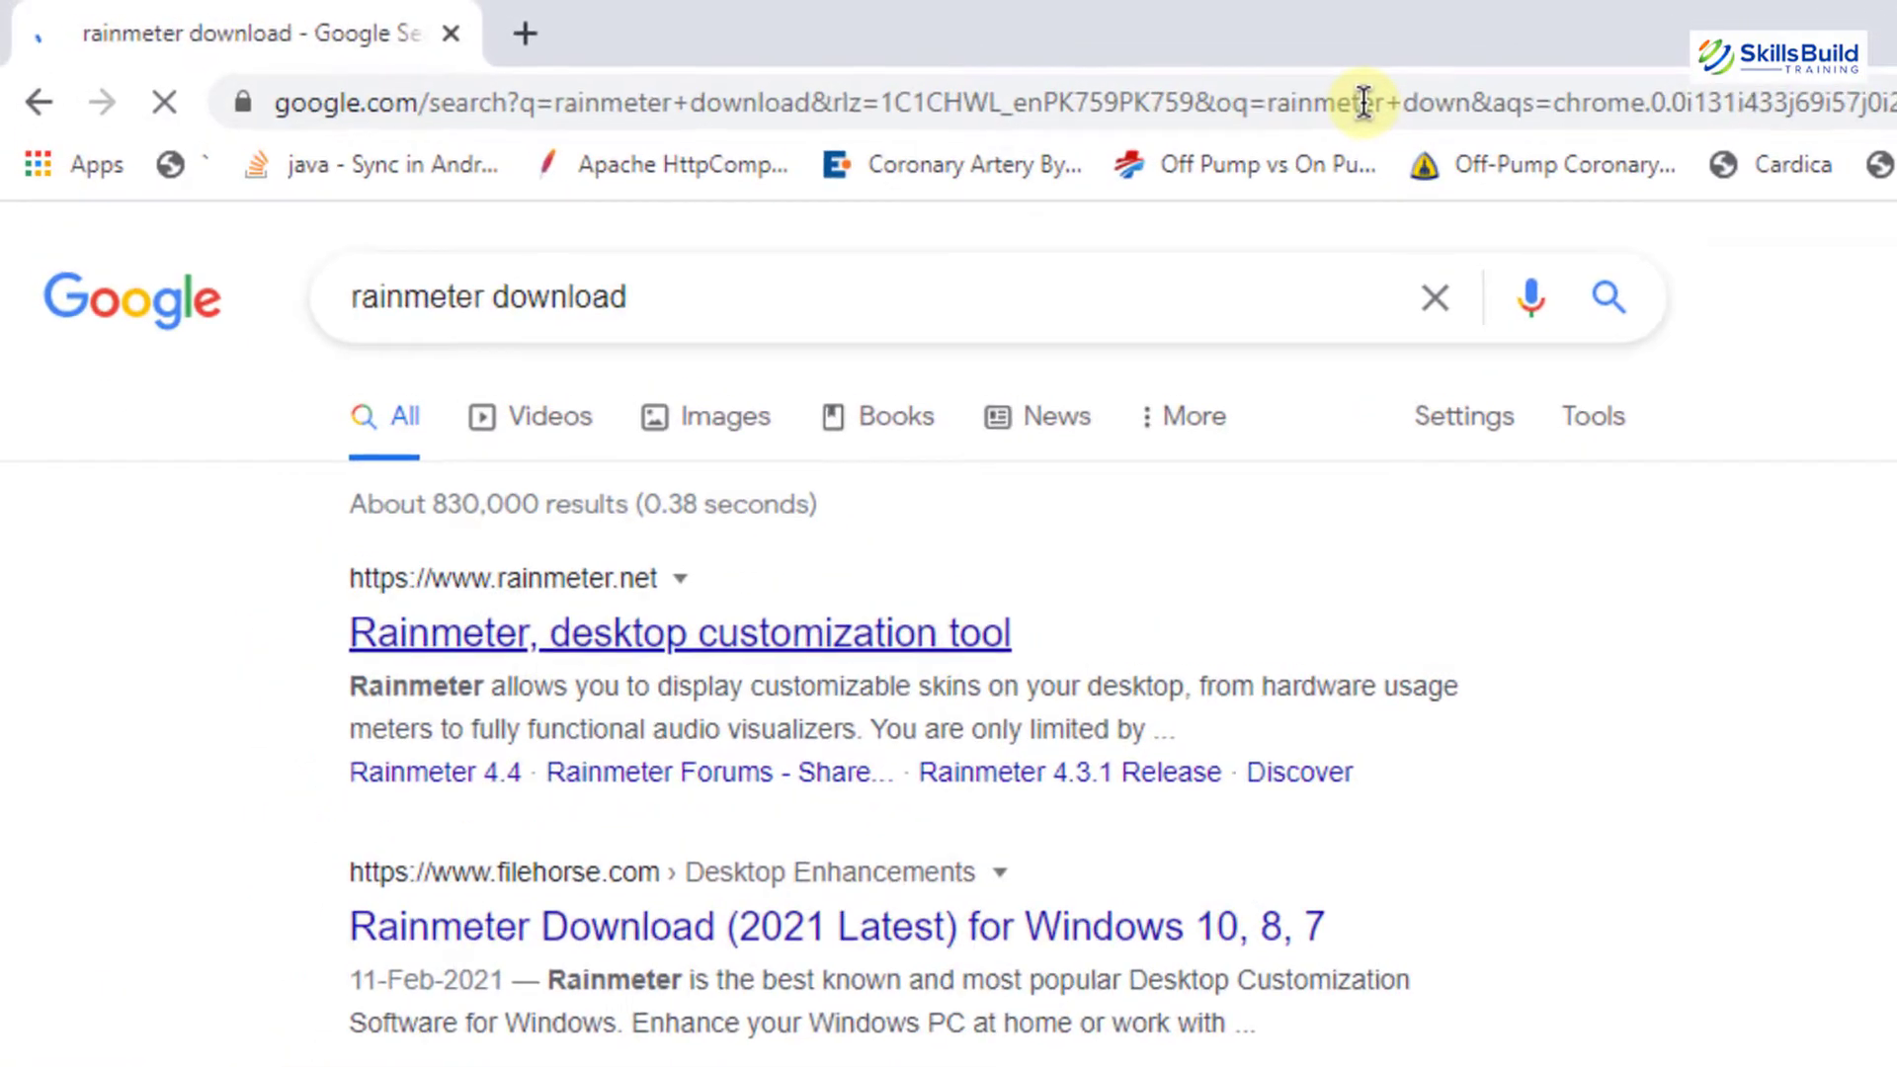
click(657, 632)
scroll(644, 618, down, 5)
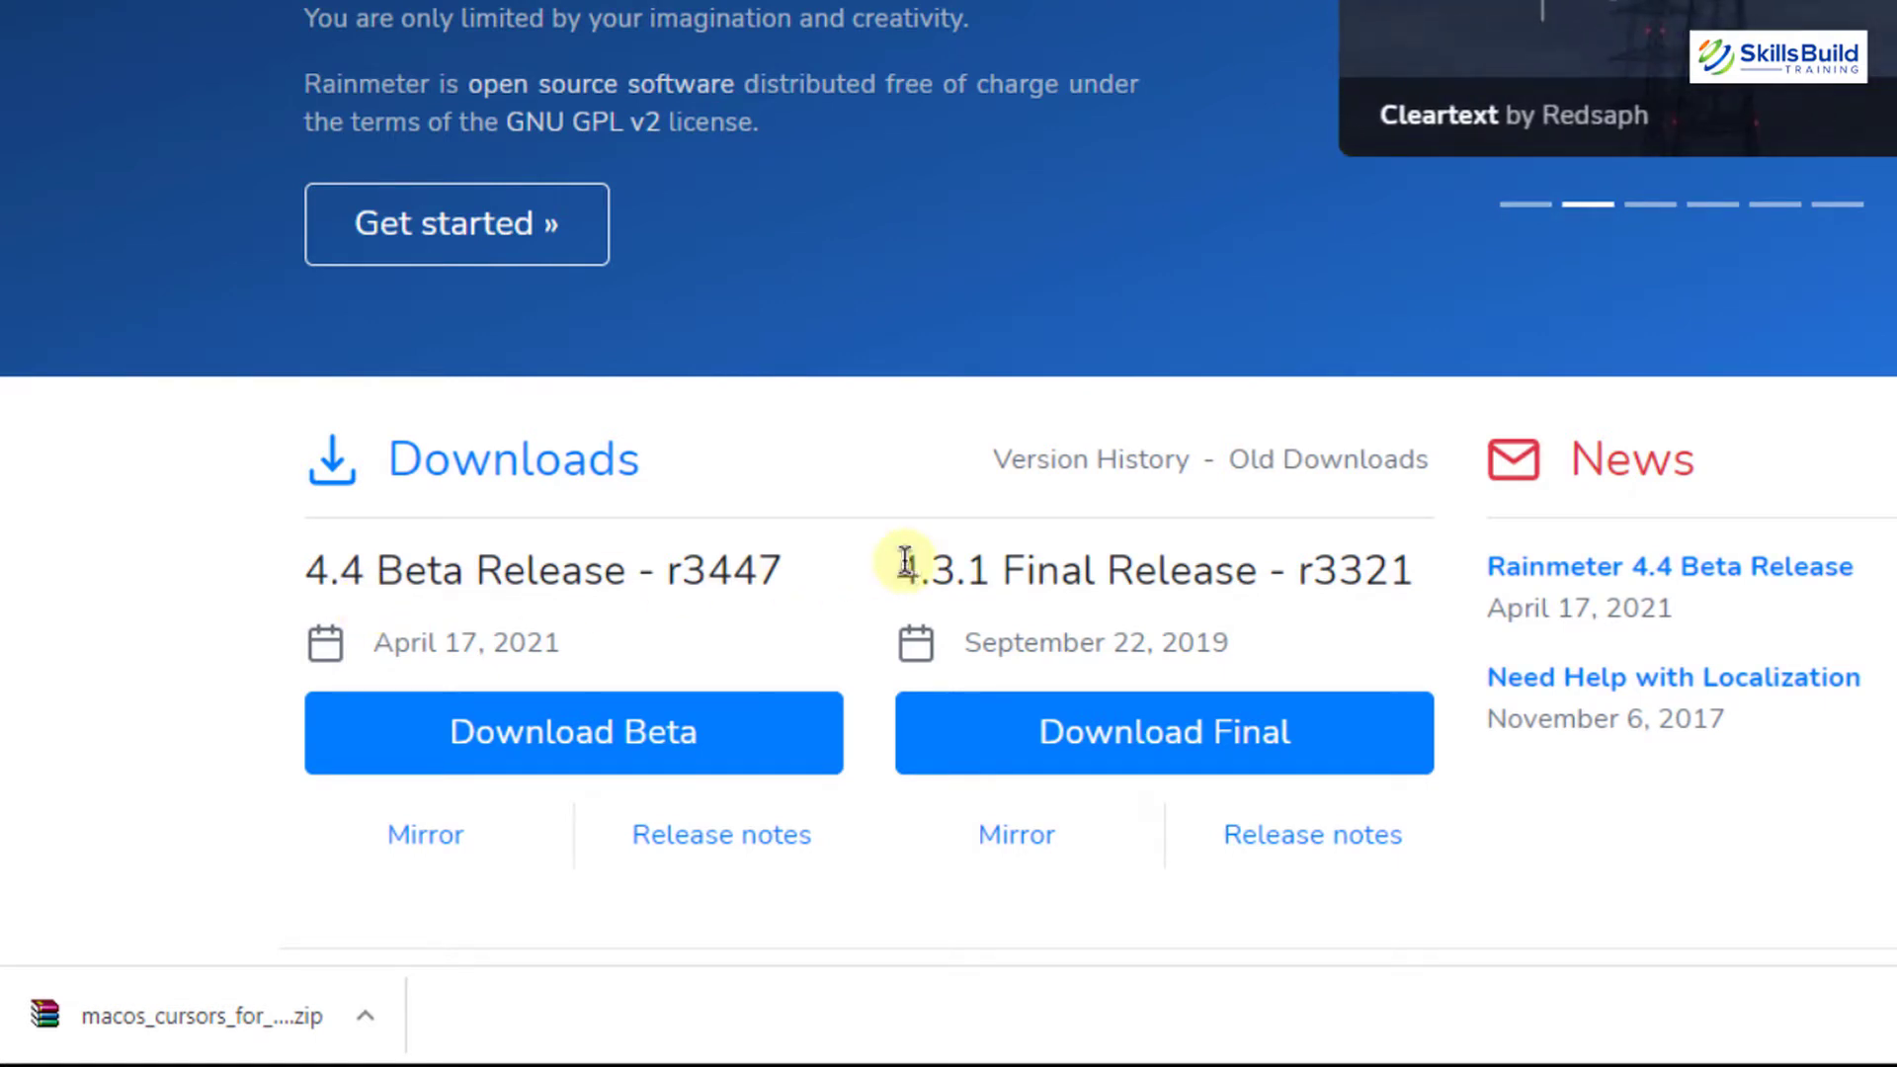
Download and save the Rainmeter-4.3.1.exe final release installer.
drag(905, 563, 1181, 555)
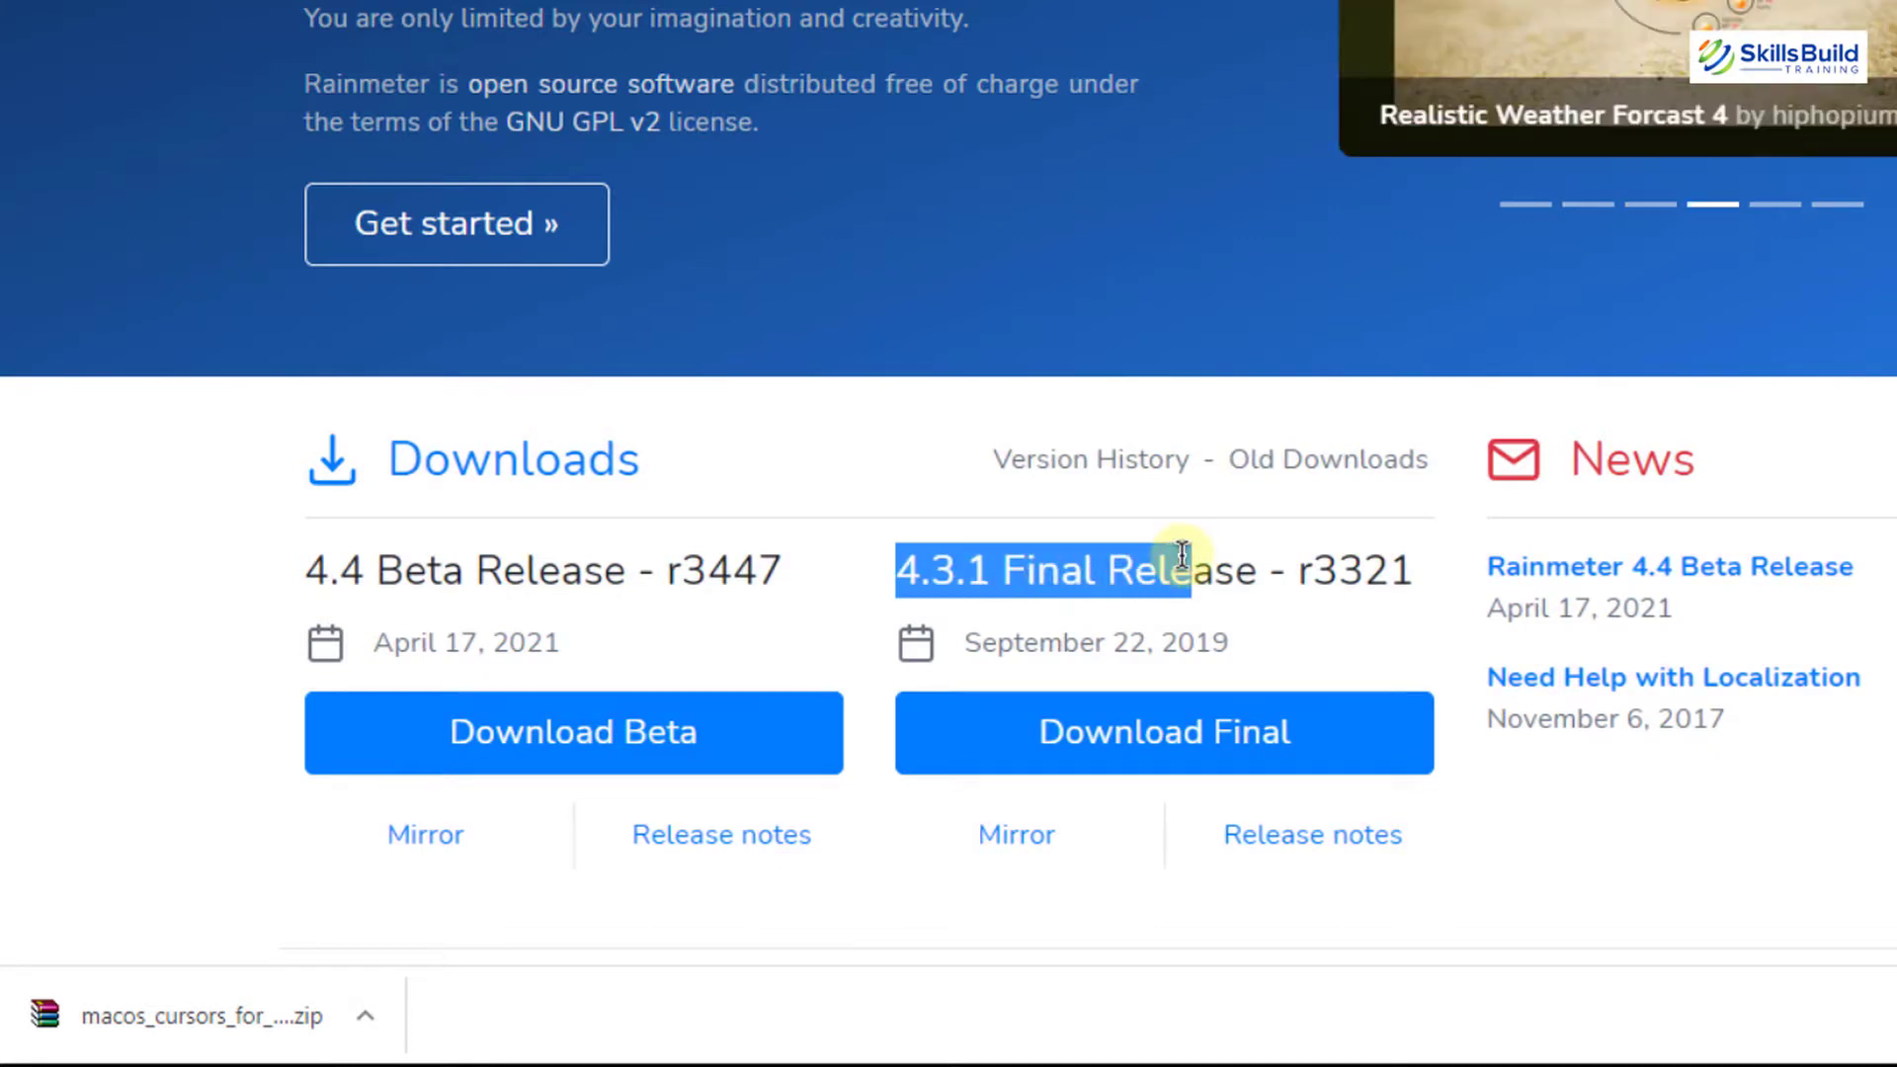
drag(403, 565, 561, 569)
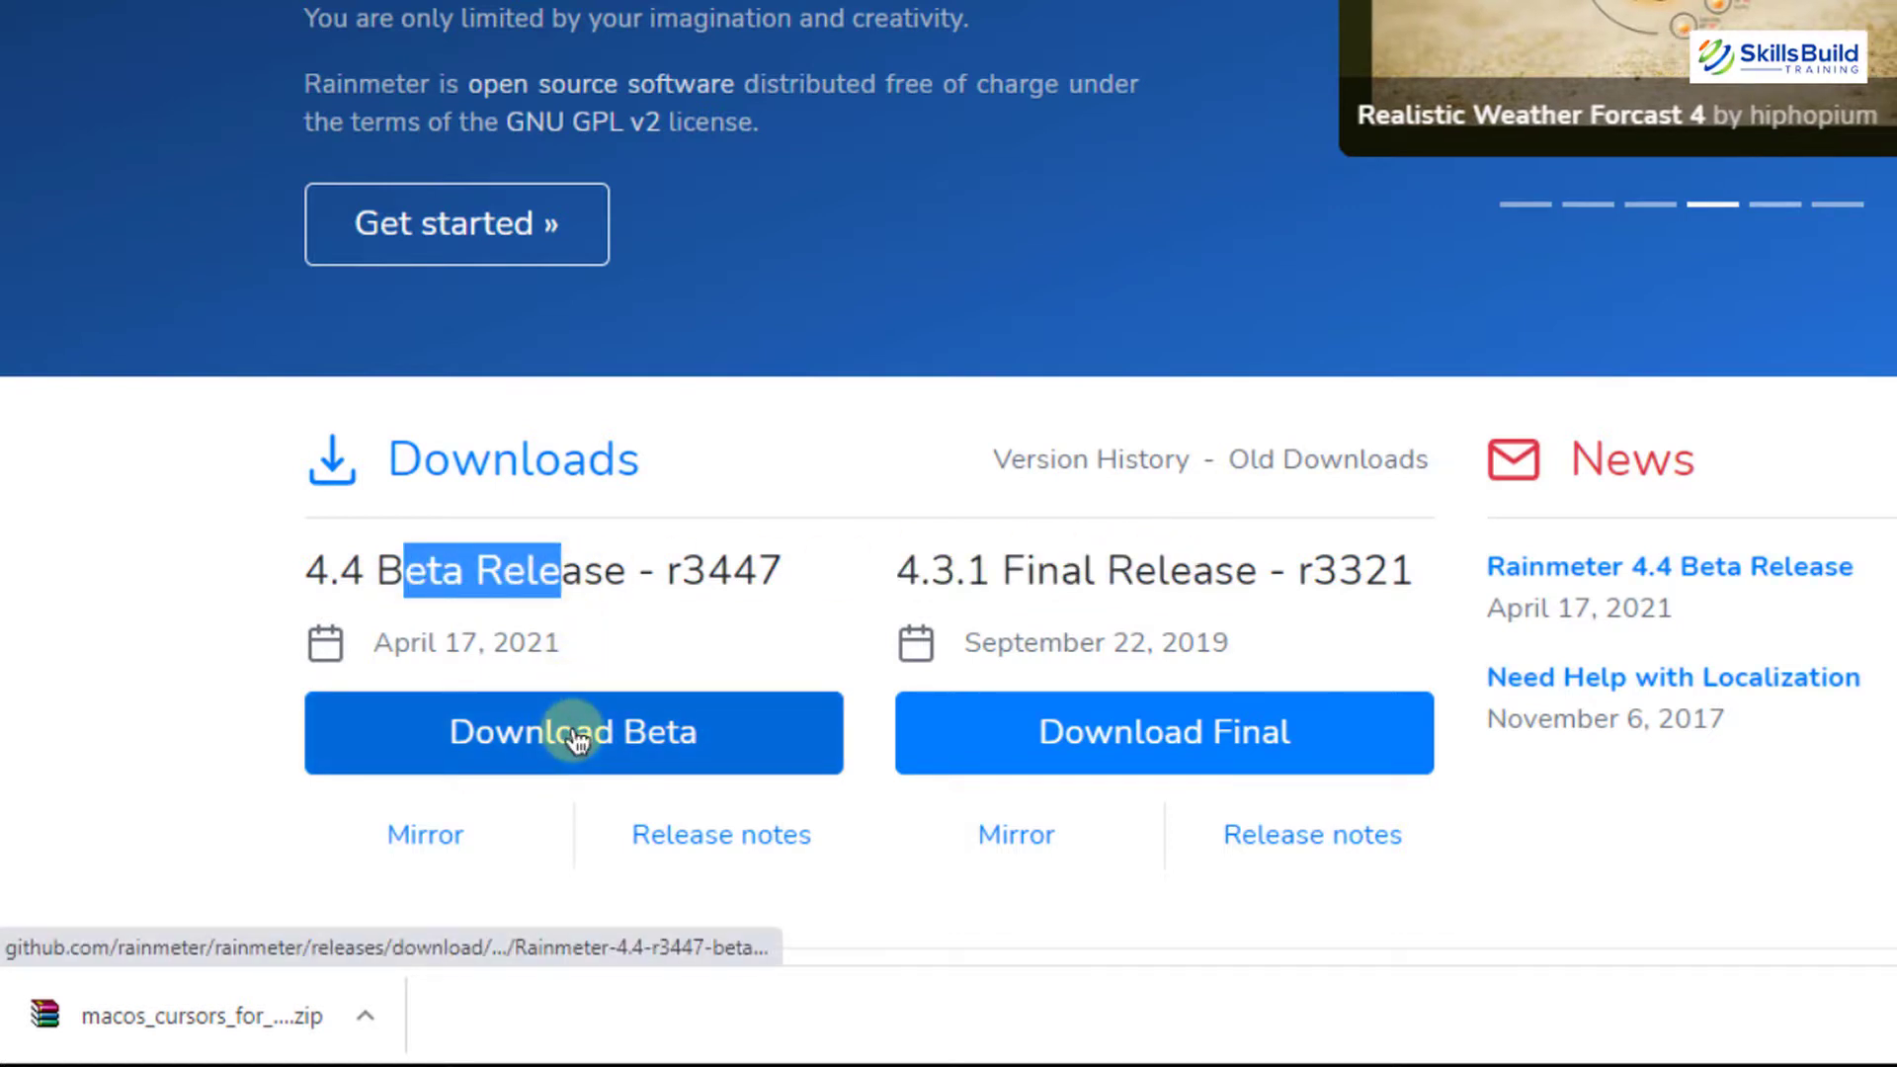
click(1037, 729)
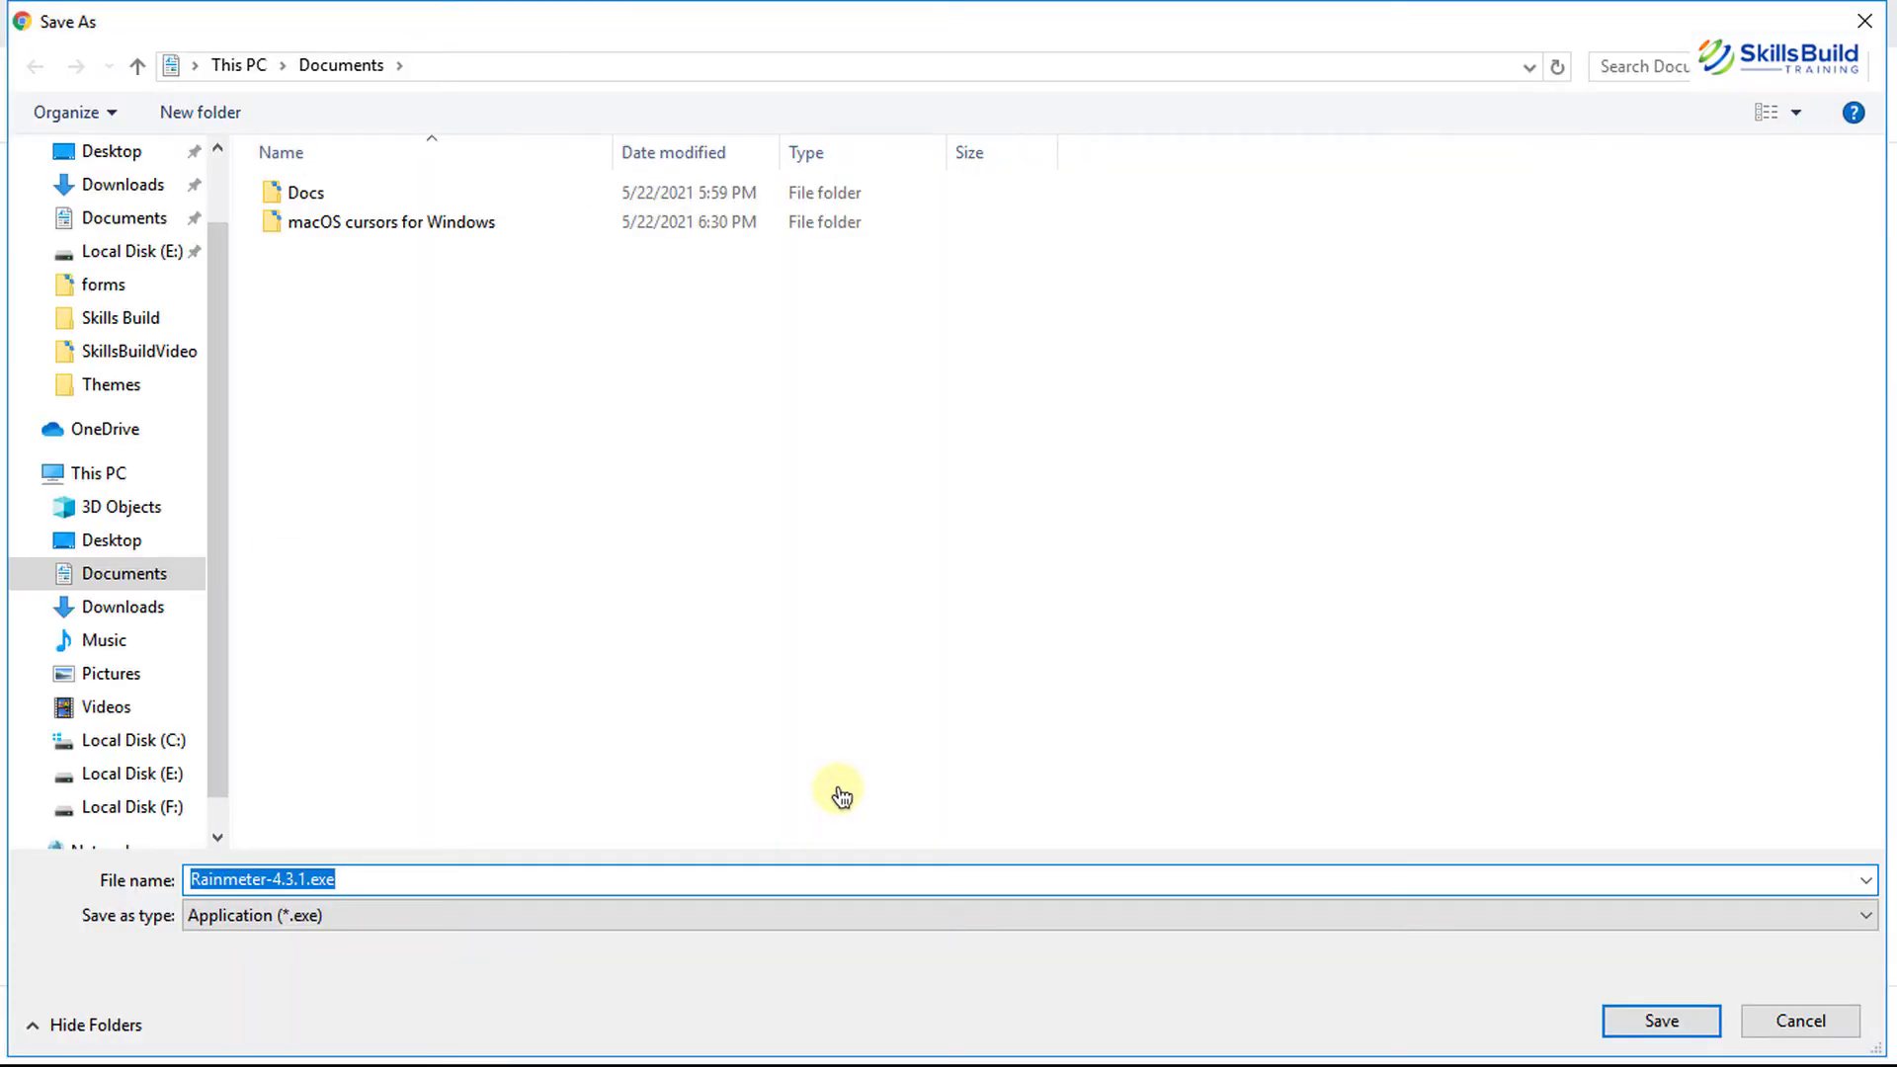
key(Return)
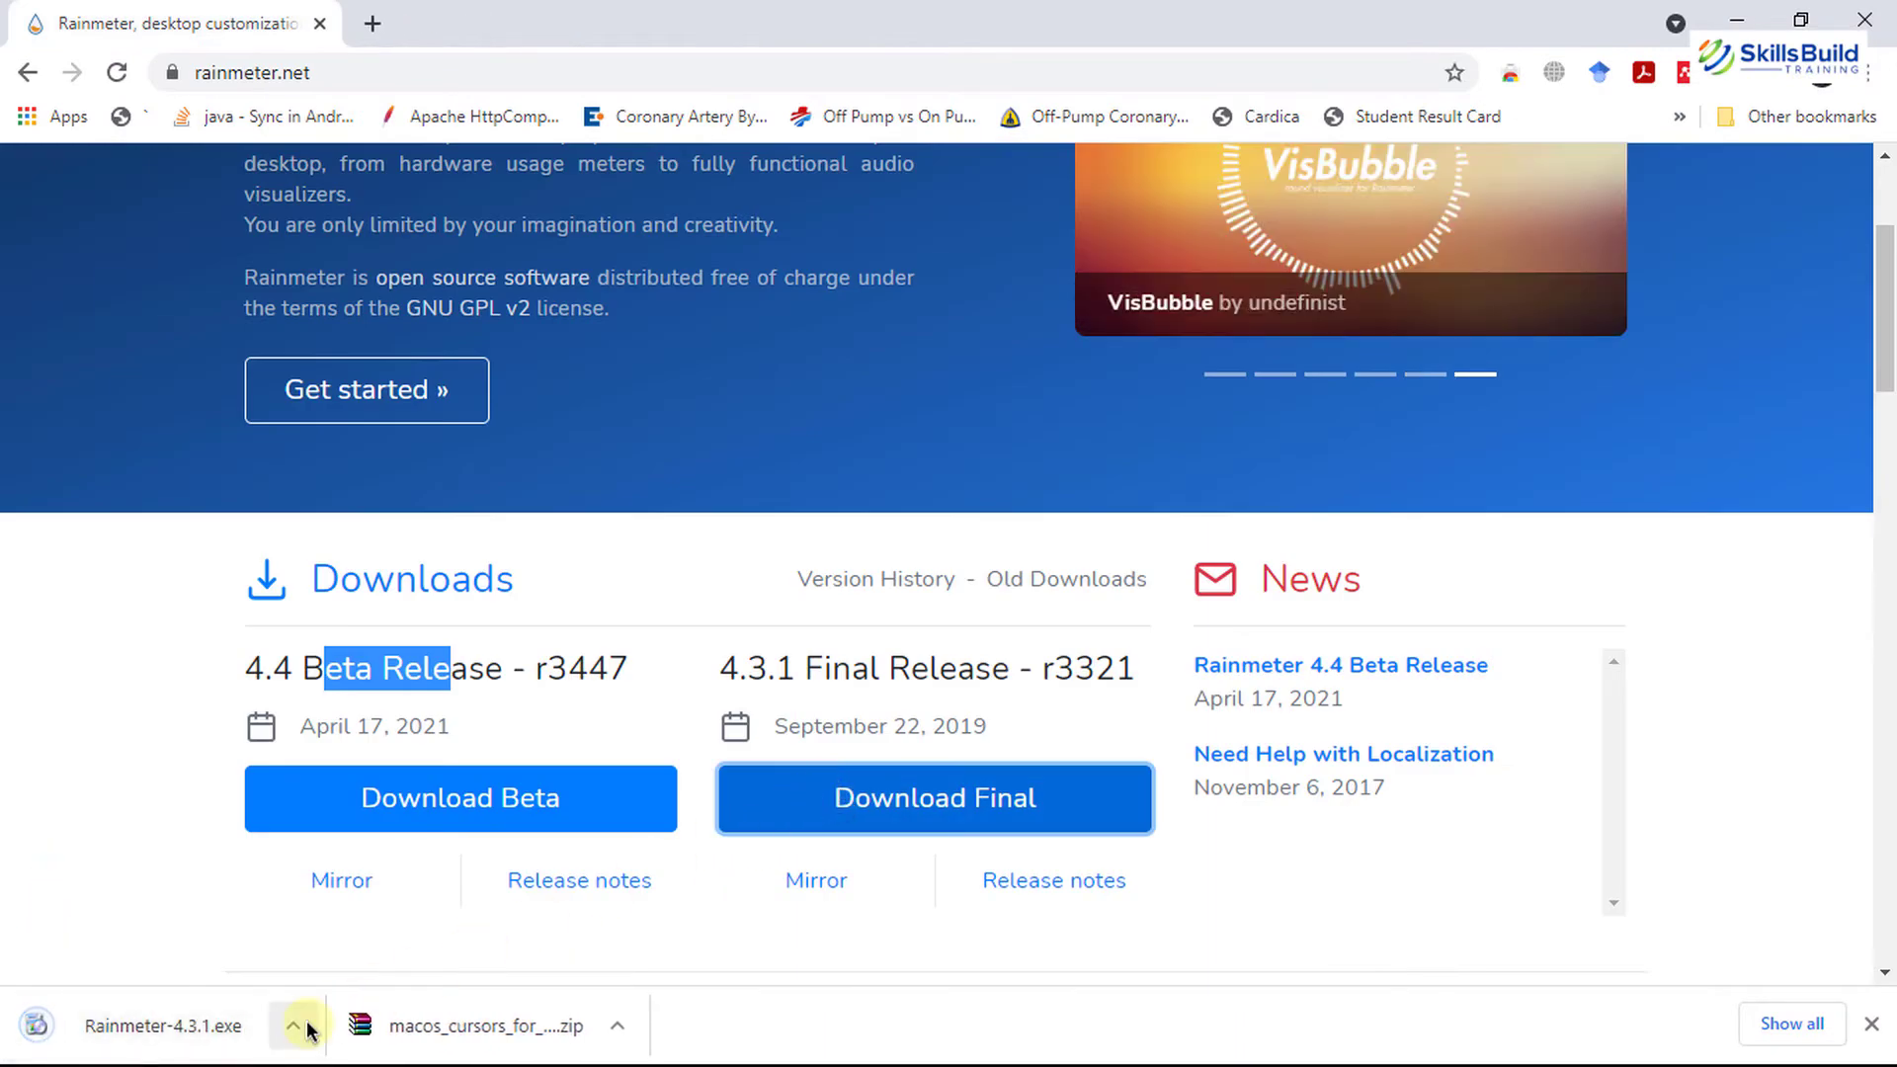
Run Rainmeter-4.3.1.exe as a standard English installation to C:\Program Files\Rainmeter.
click(313, 1027)
click(361, 932)
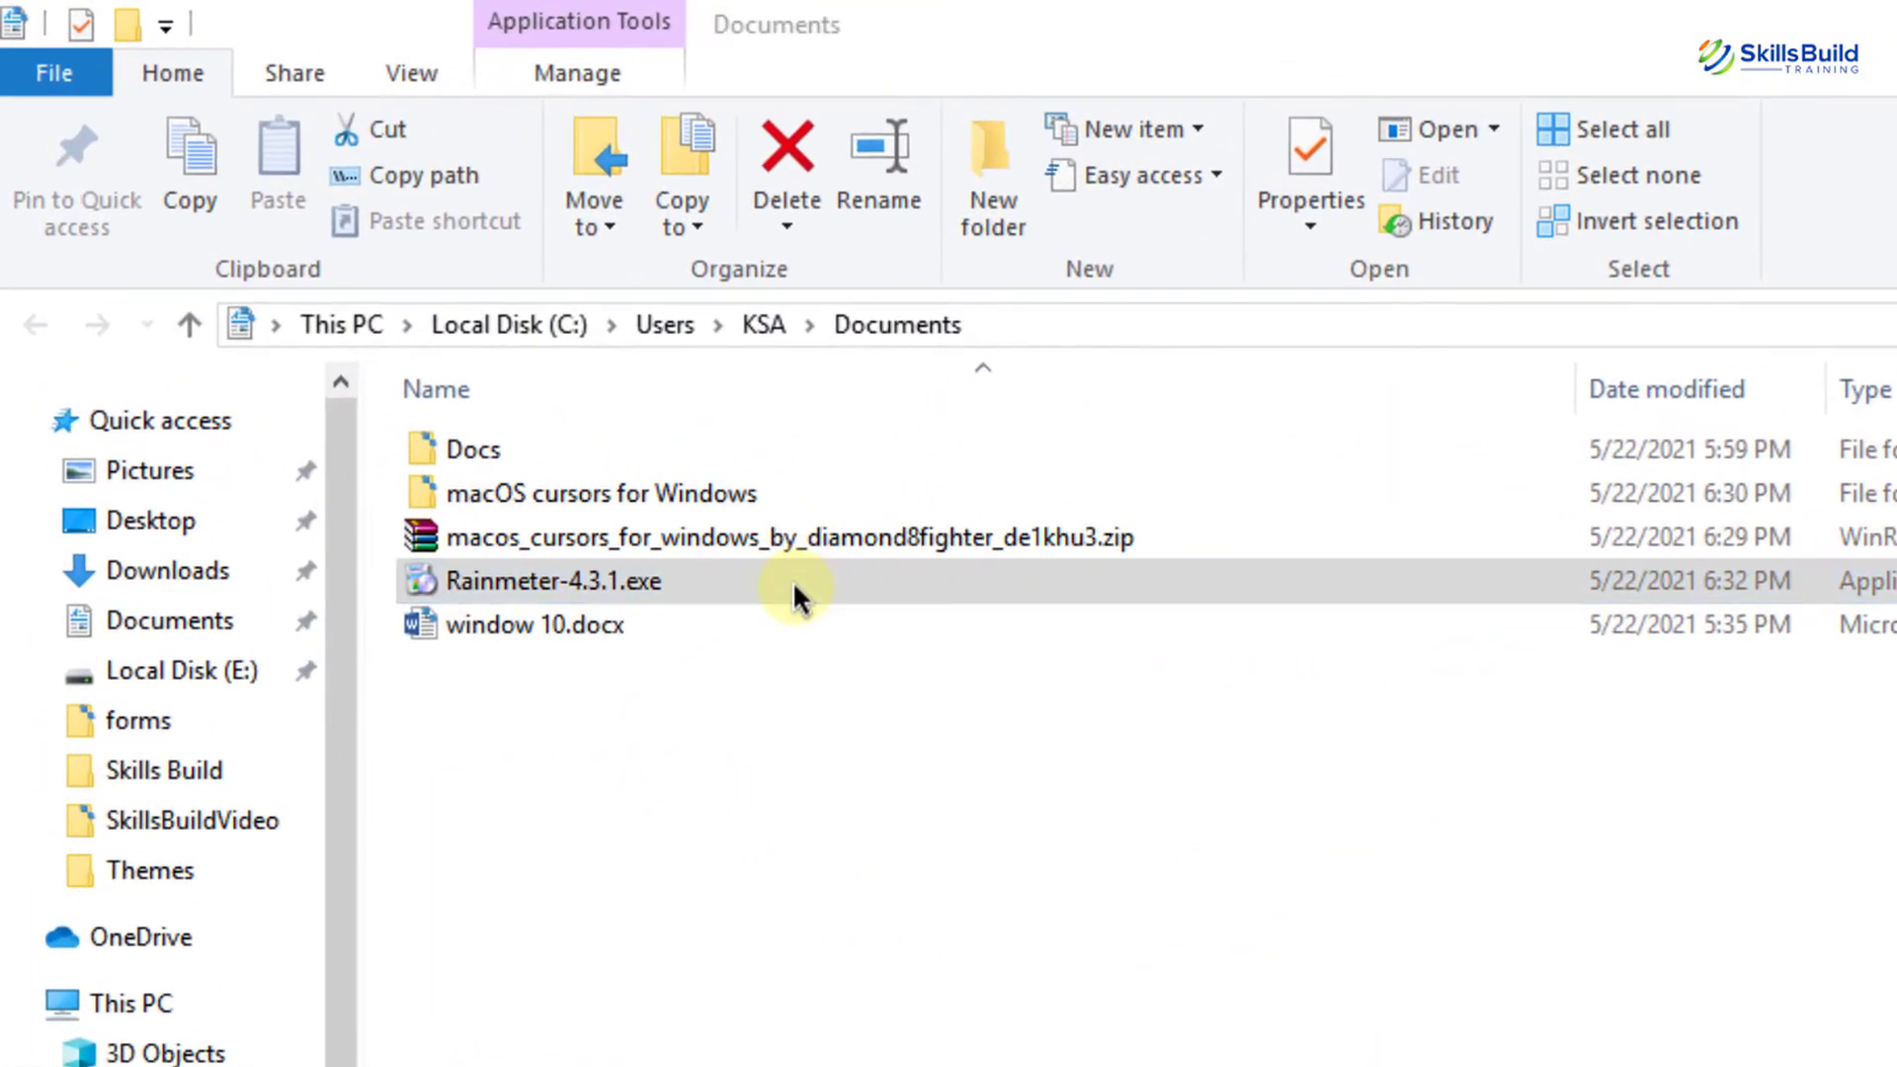
double_click(792, 579)
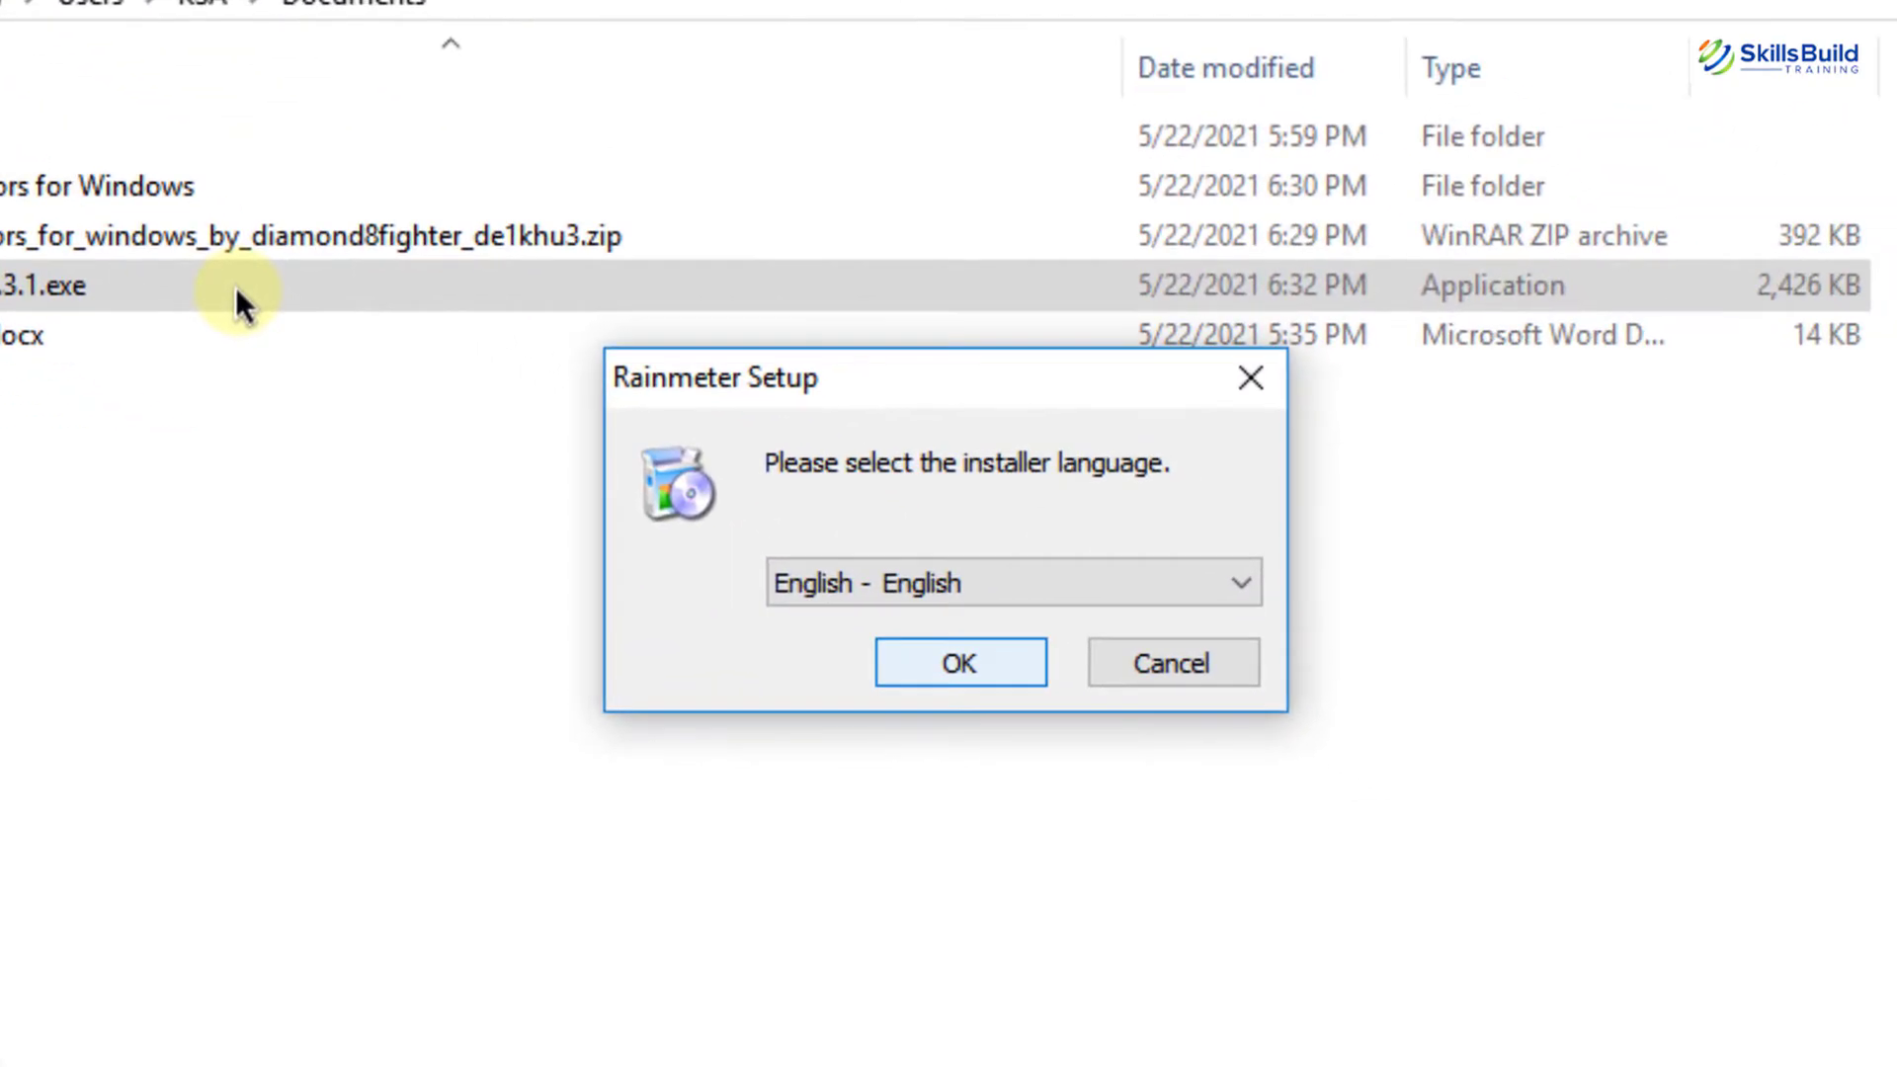
click(970, 668)
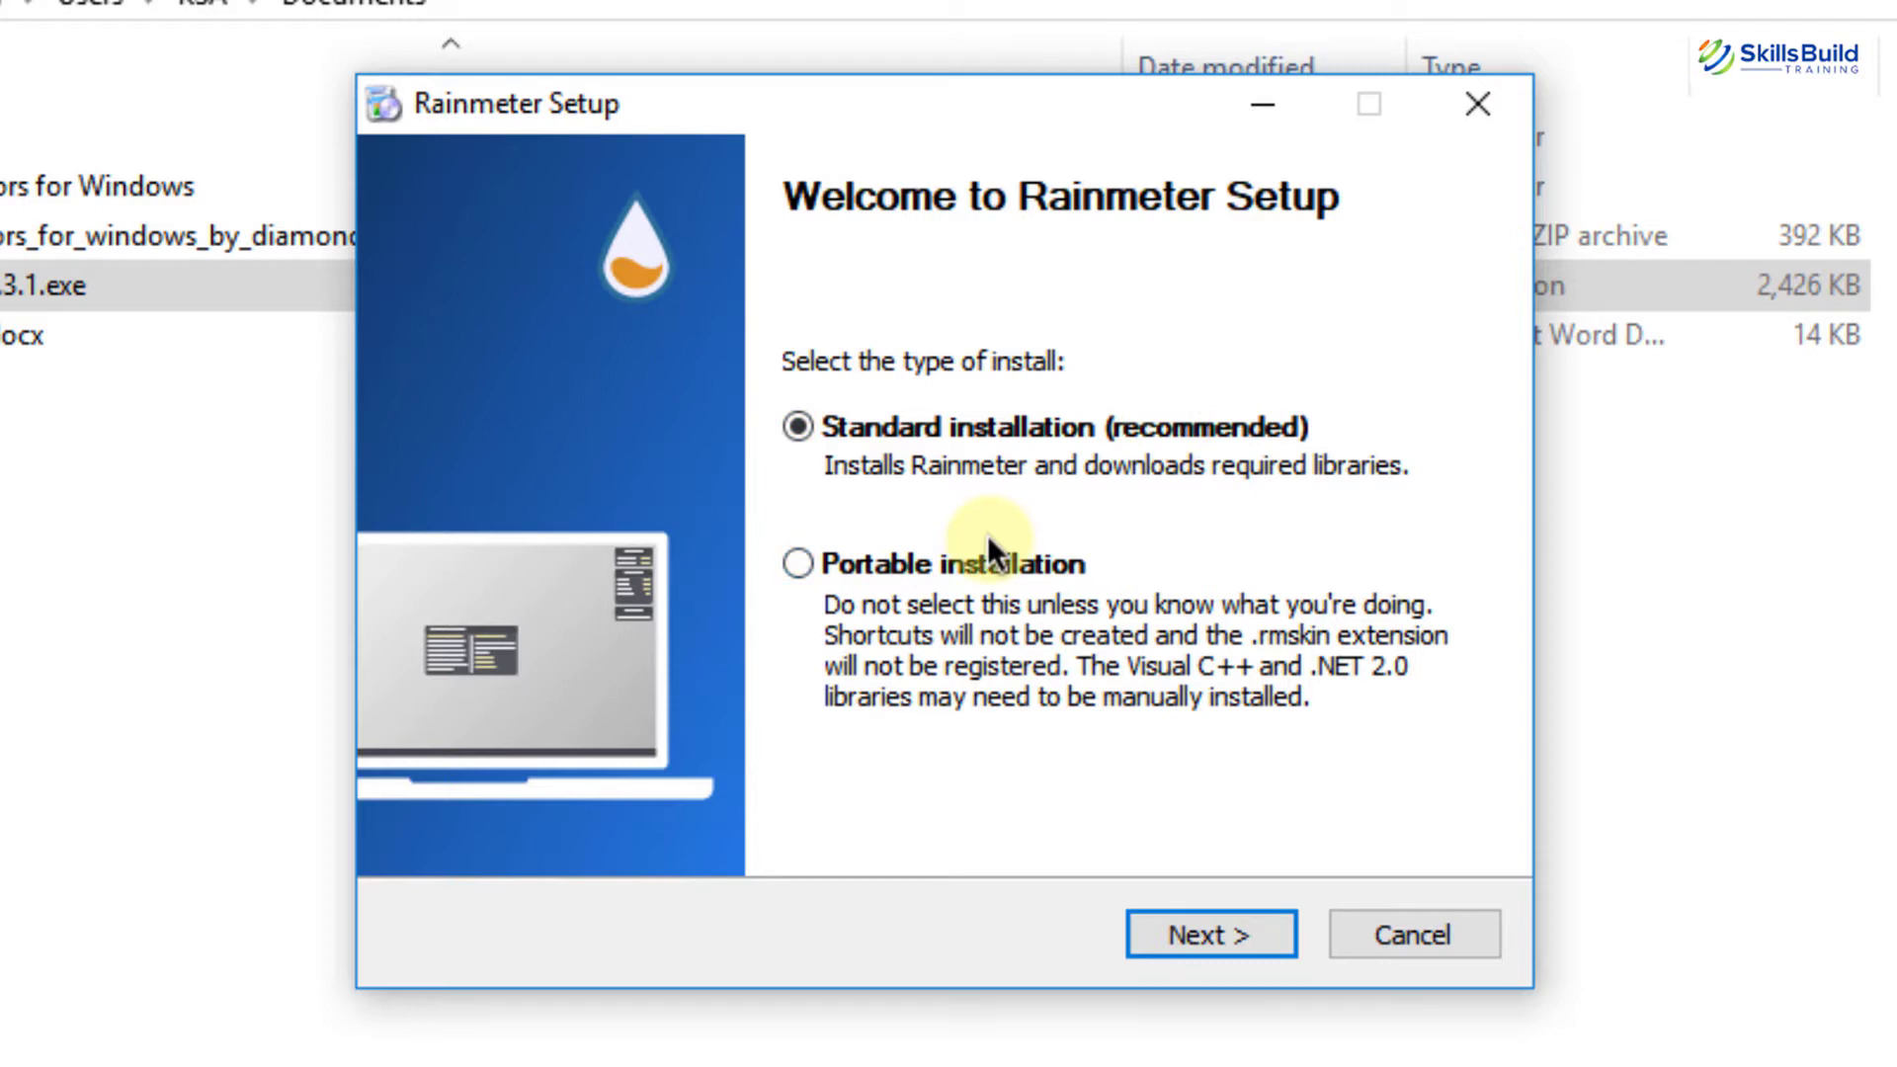
click(1162, 927)
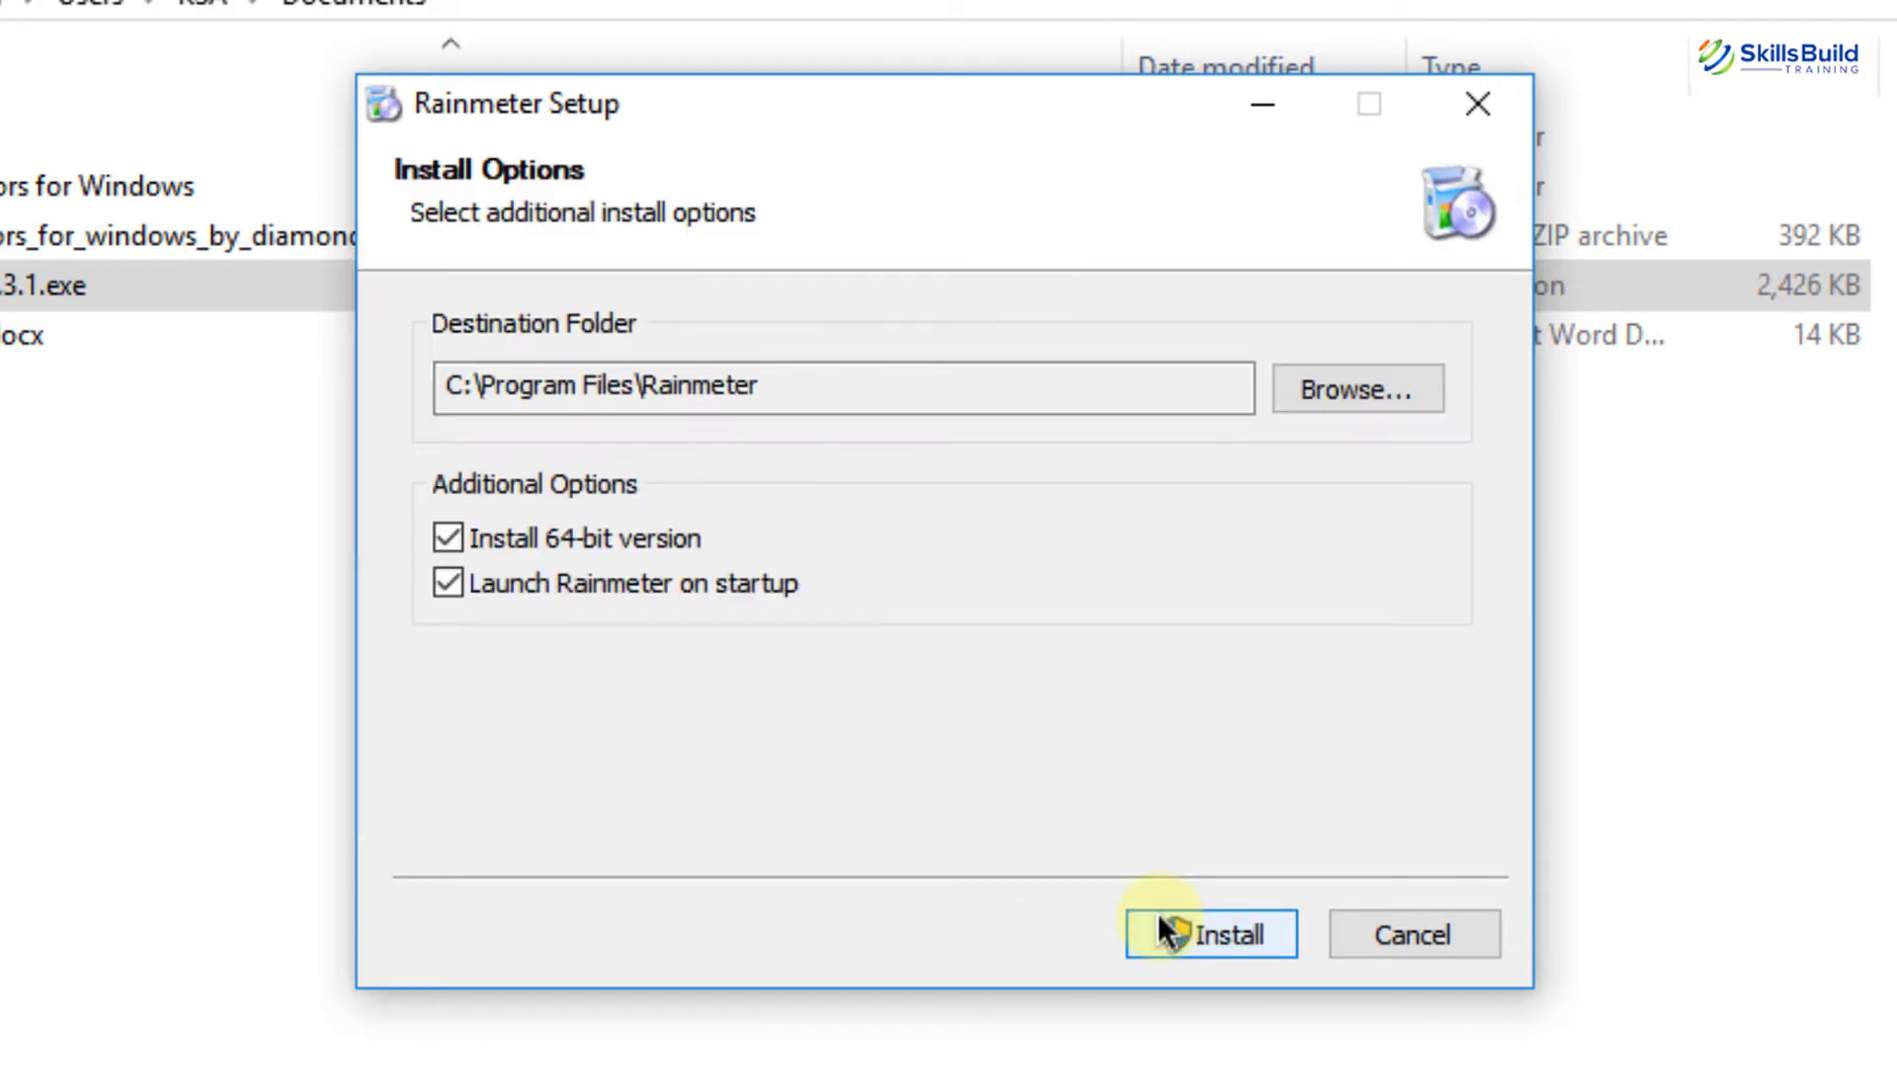
mouse_move(450, 387)
mouse_down()
mouse_move(874, 383)
mouse_move(444, 413)
mouse_up()
click(875, 382)
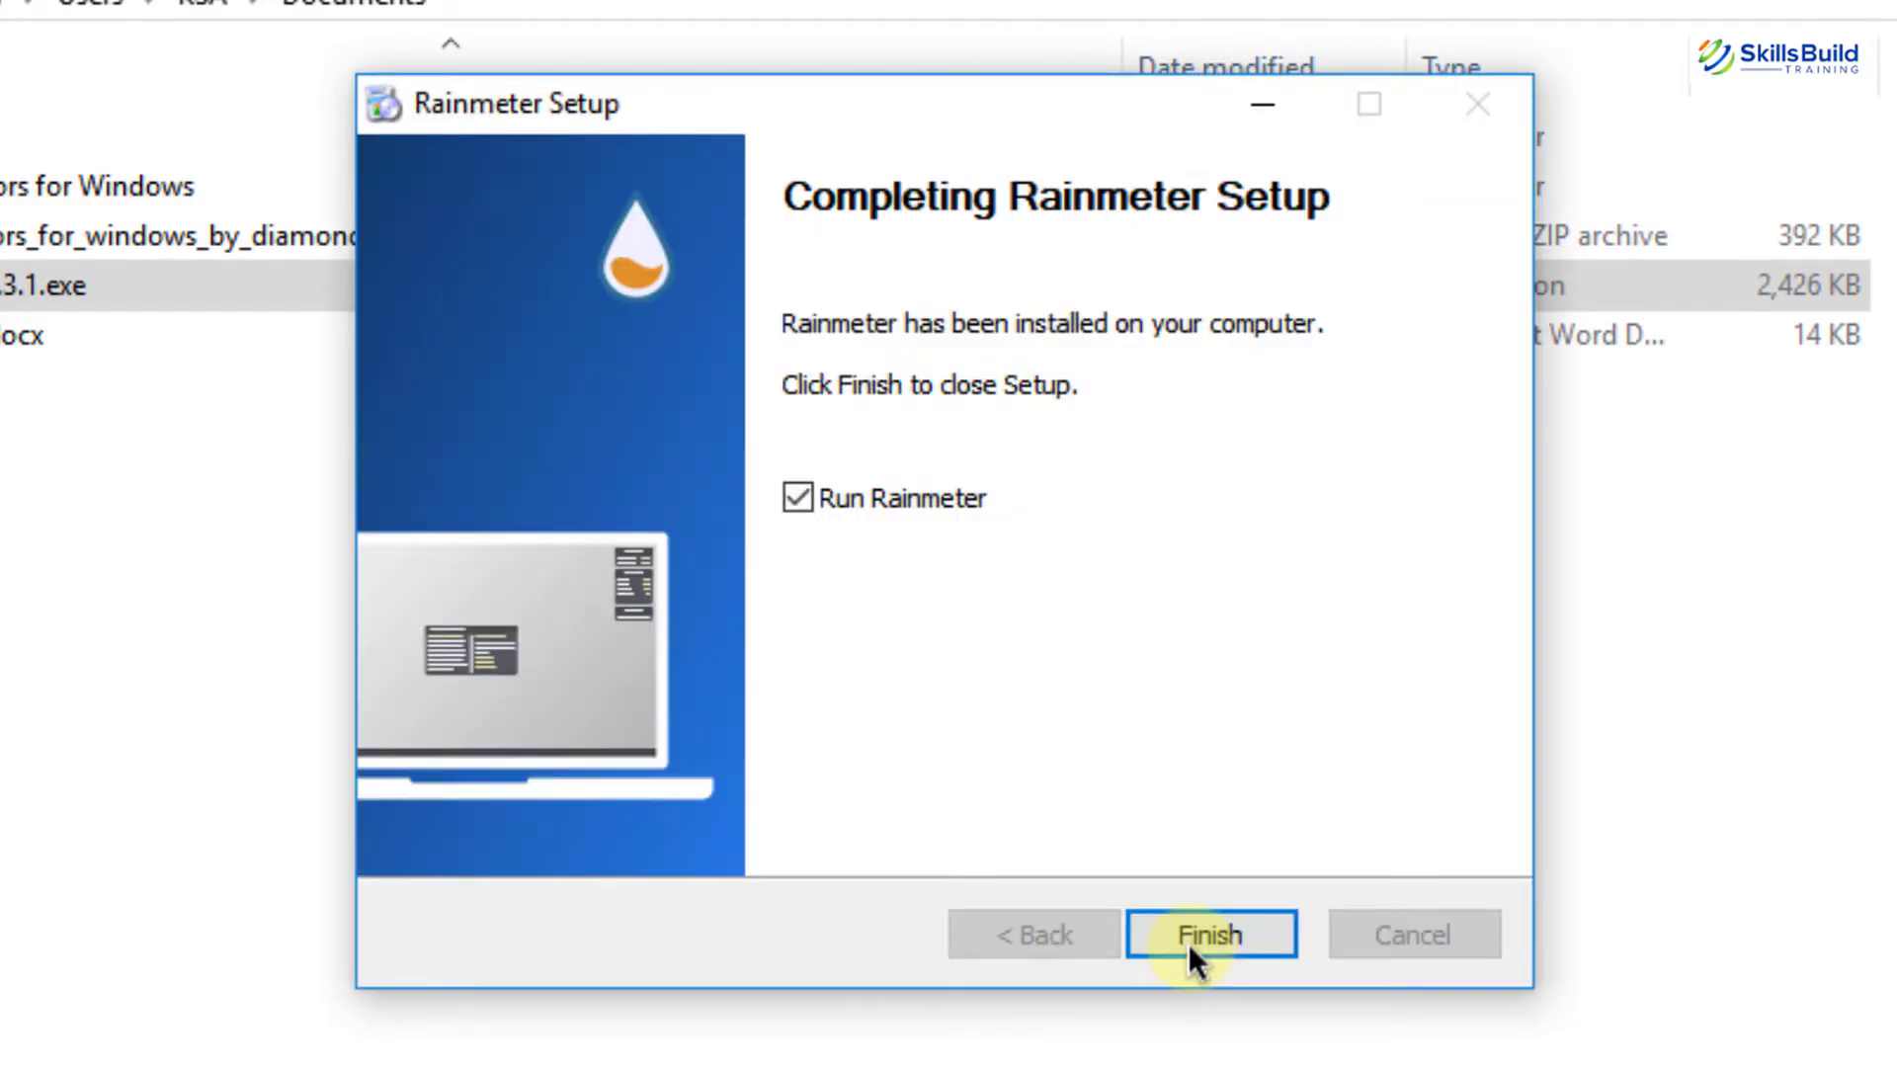
click(1188, 945)
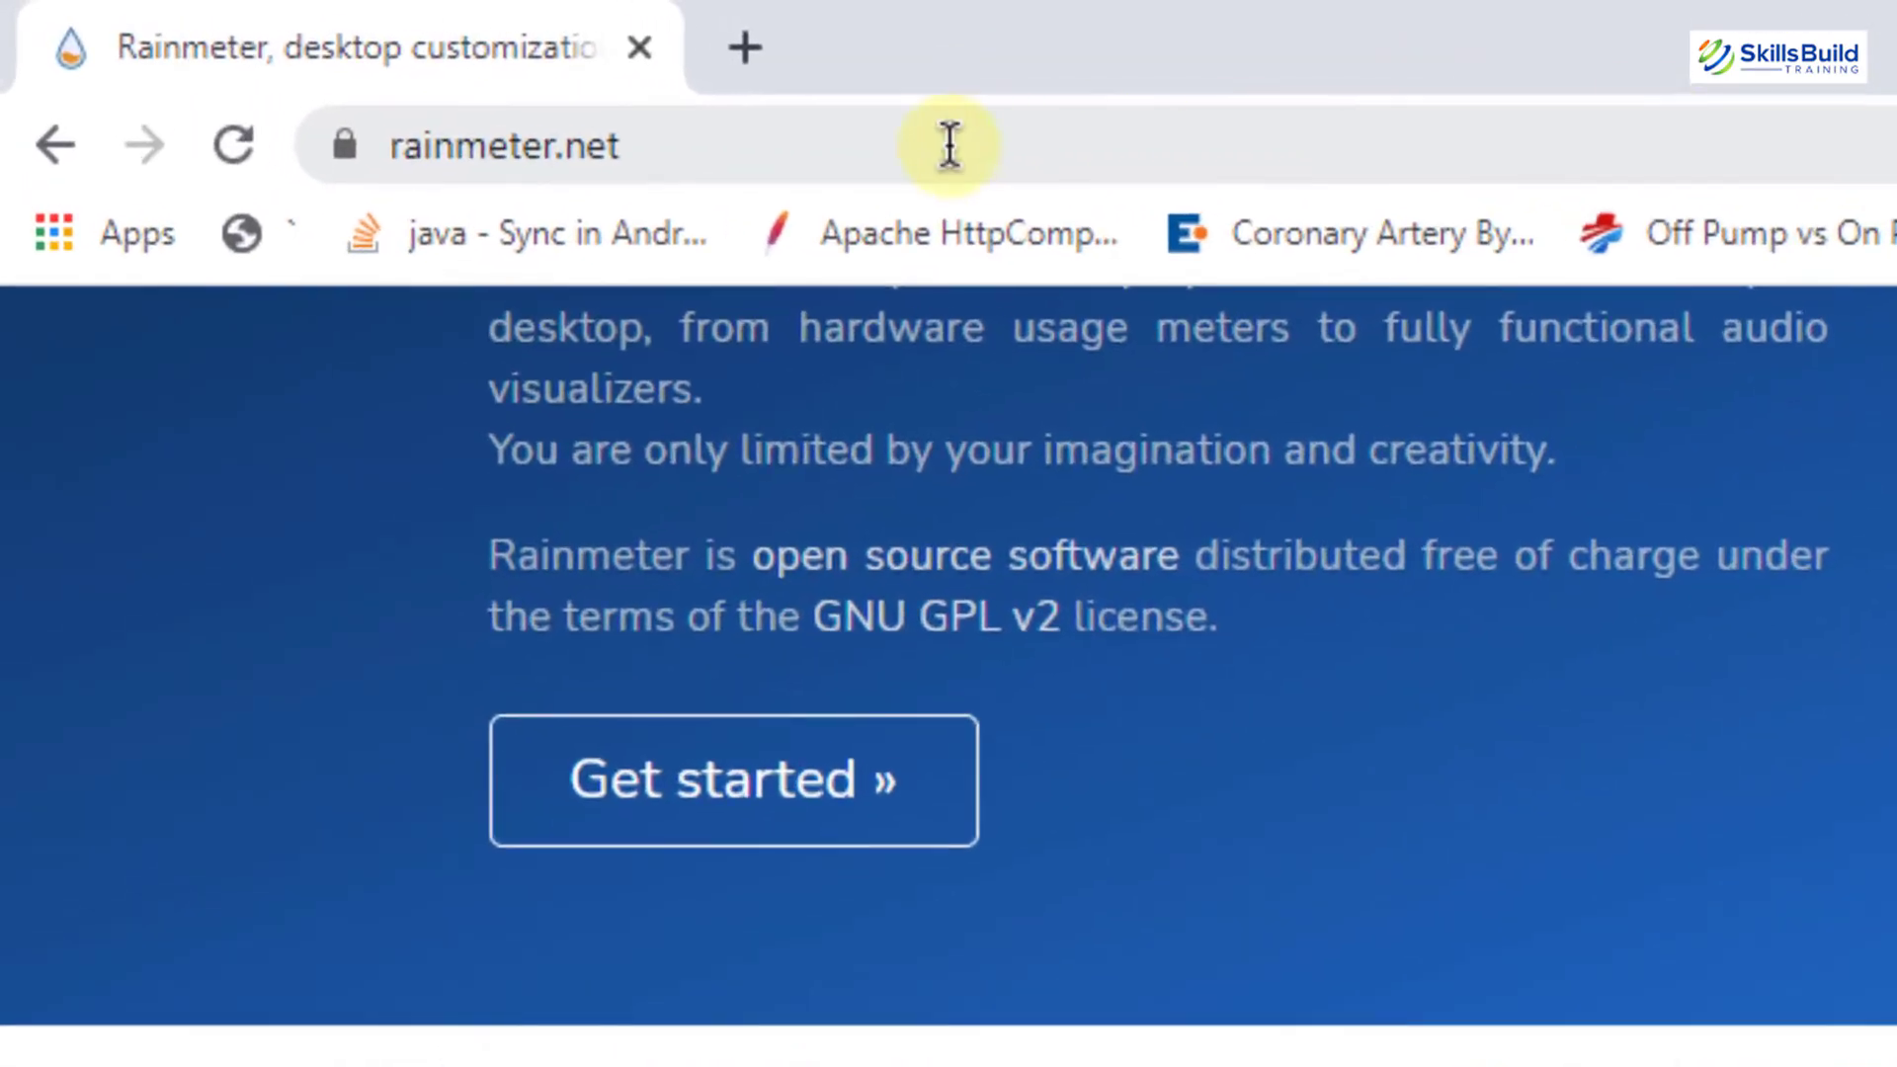
Download big_sur_rc1_for_rainmeter_by_fediafedia_de07mou.zip from DeviantArt and show it in Documents.
click(583, 65)
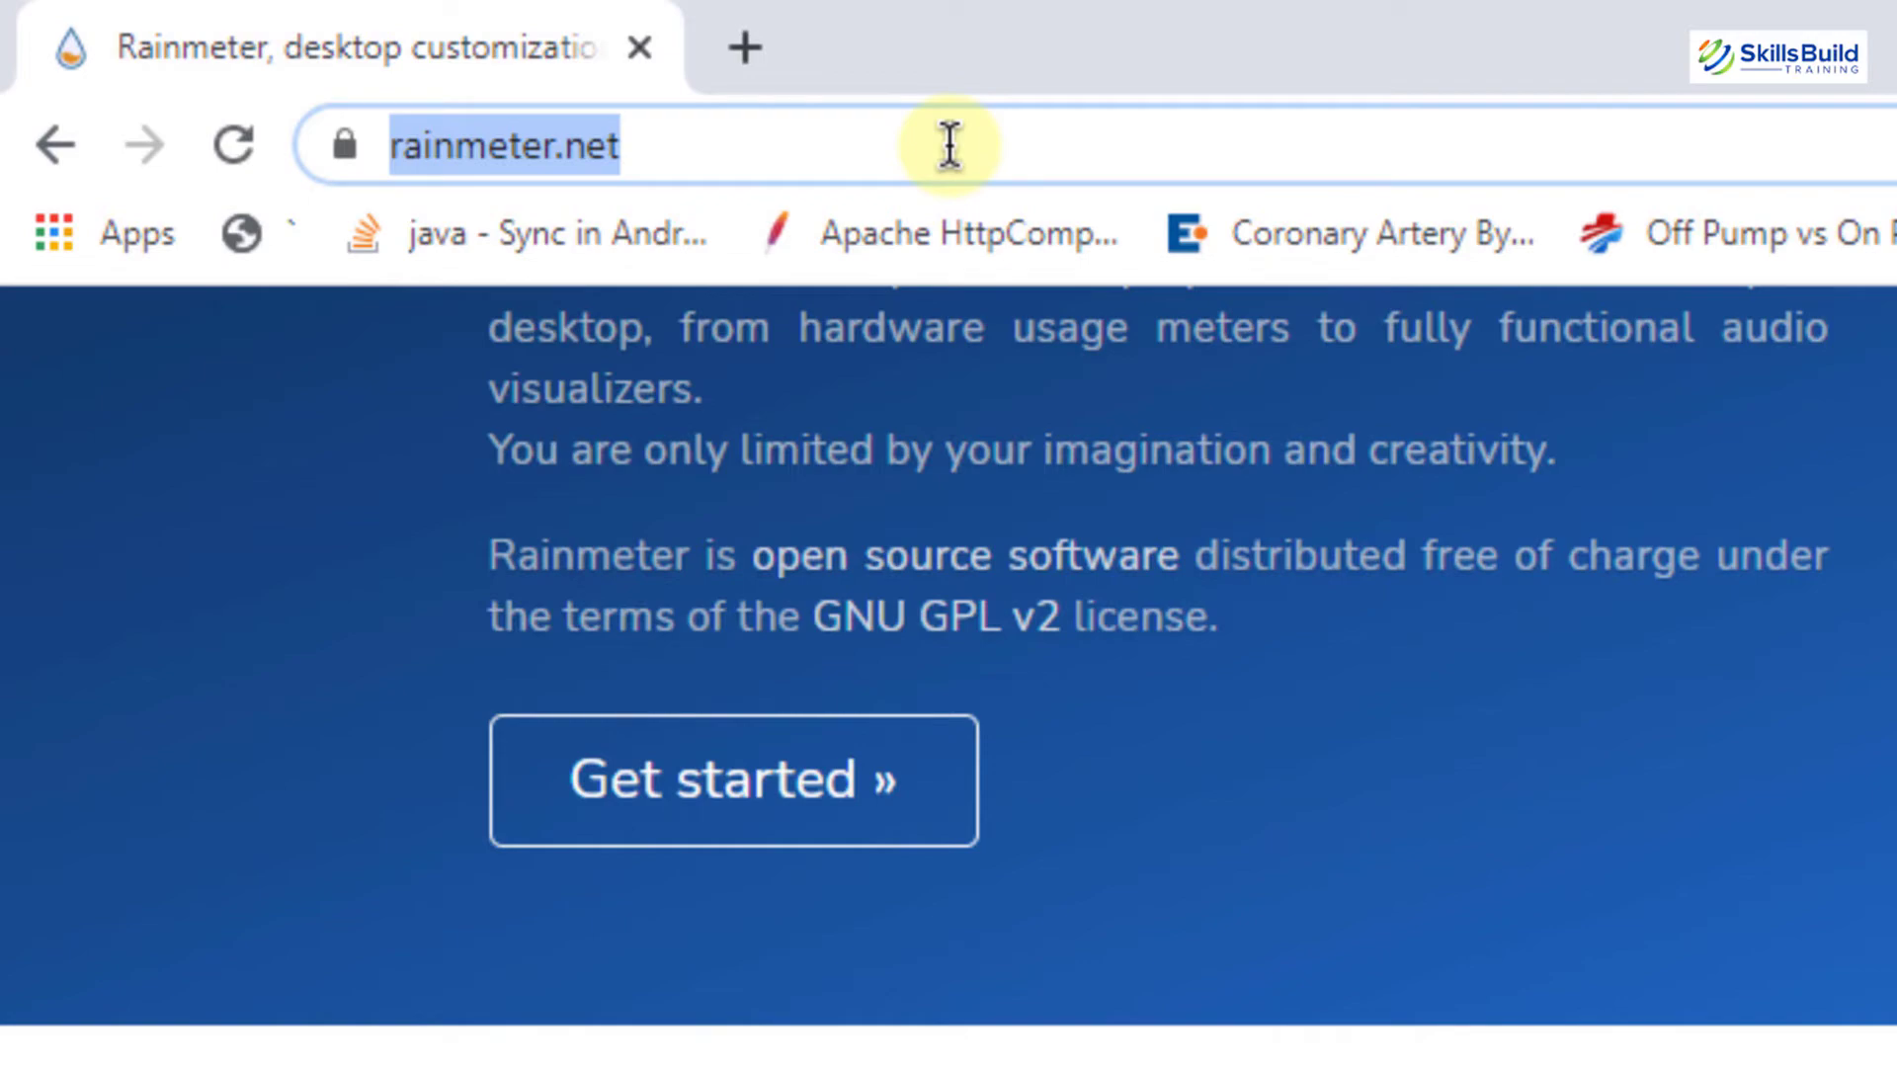
text(macOS Big Sur widgets rain)
key(Return)
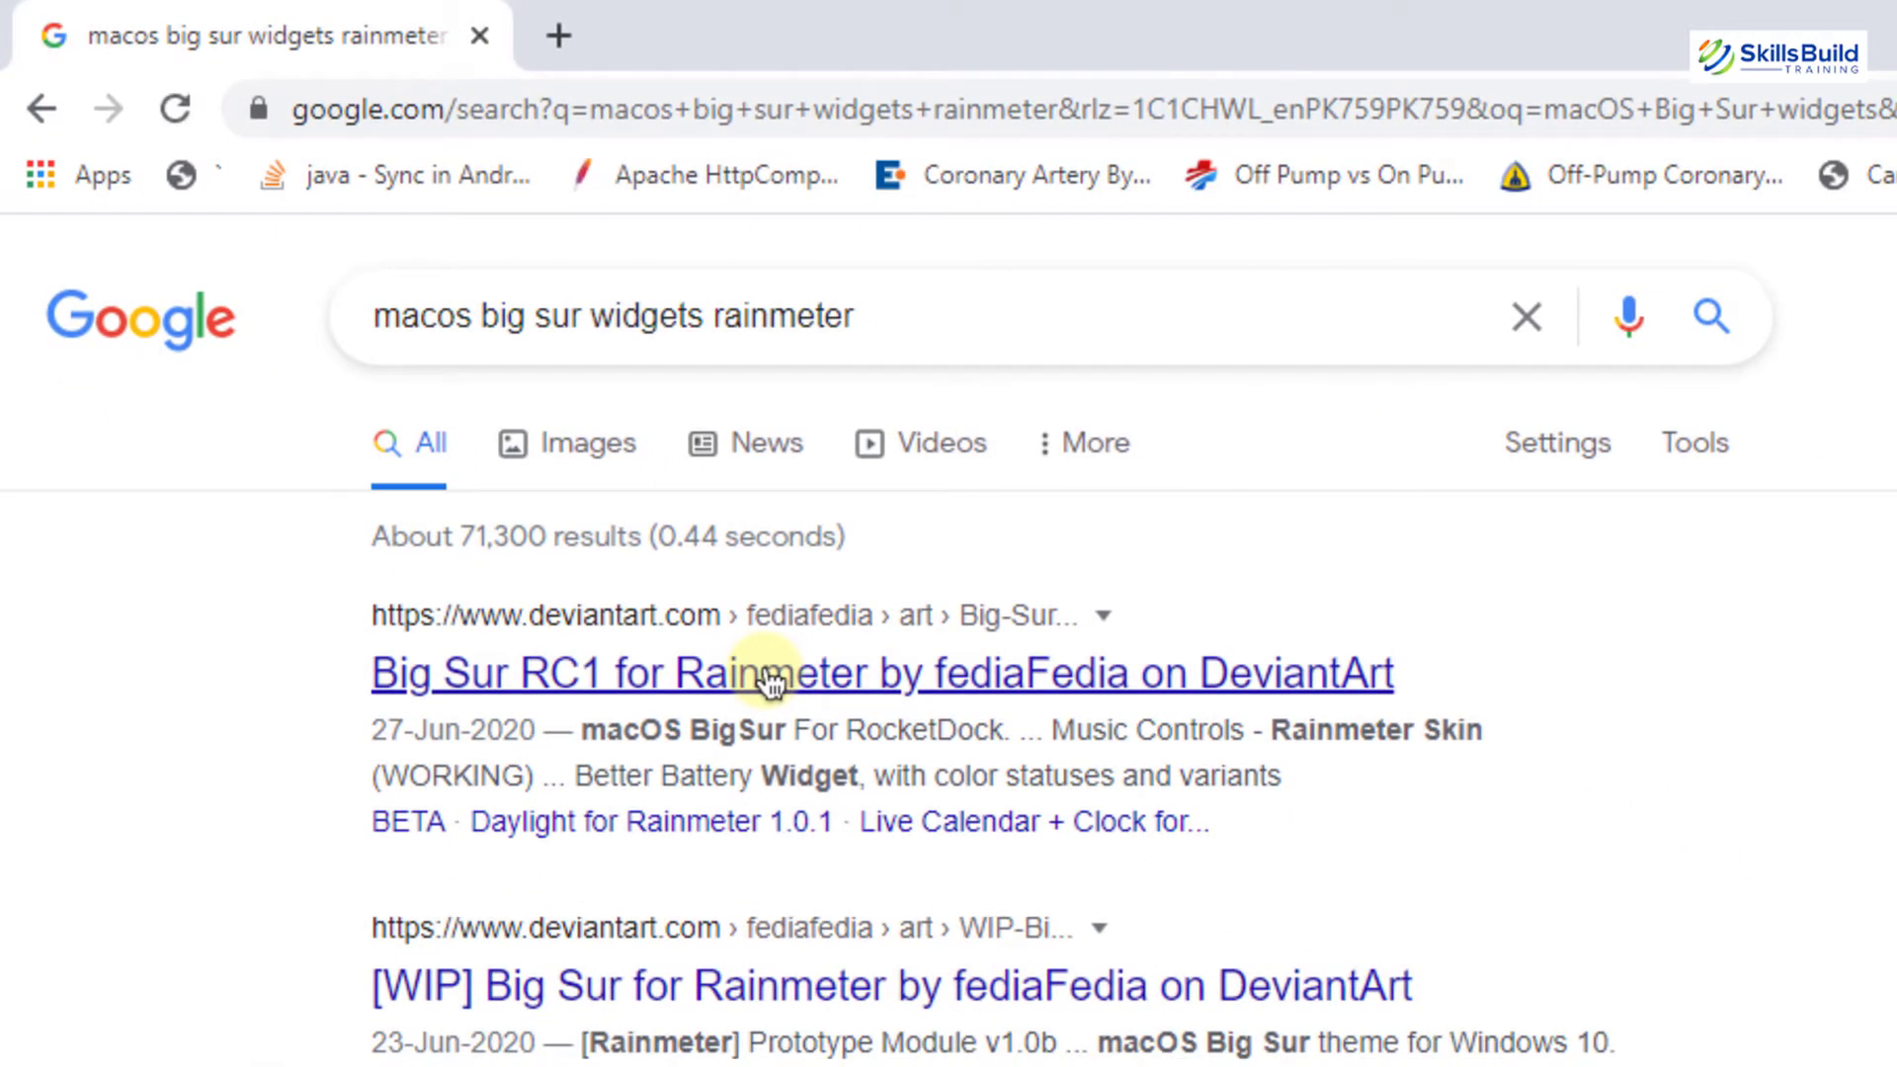
click(769, 680)
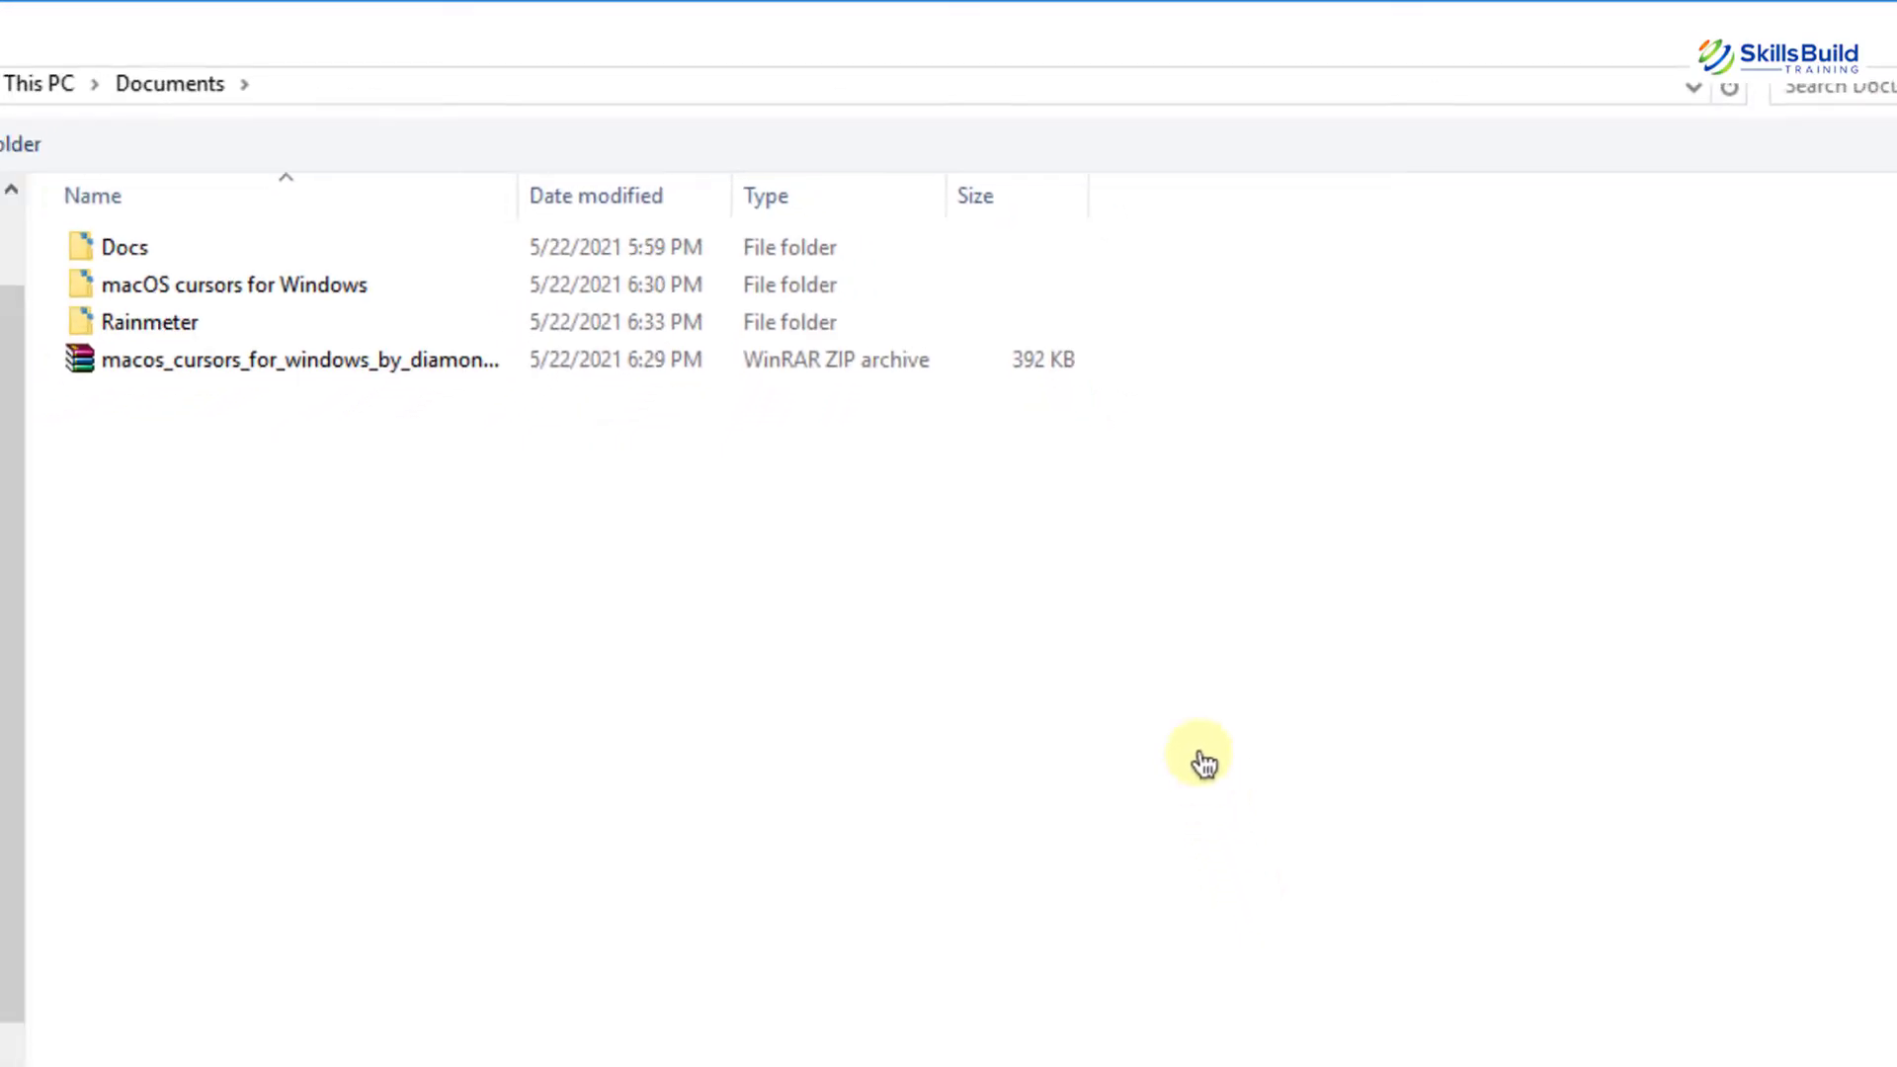
key(Return)
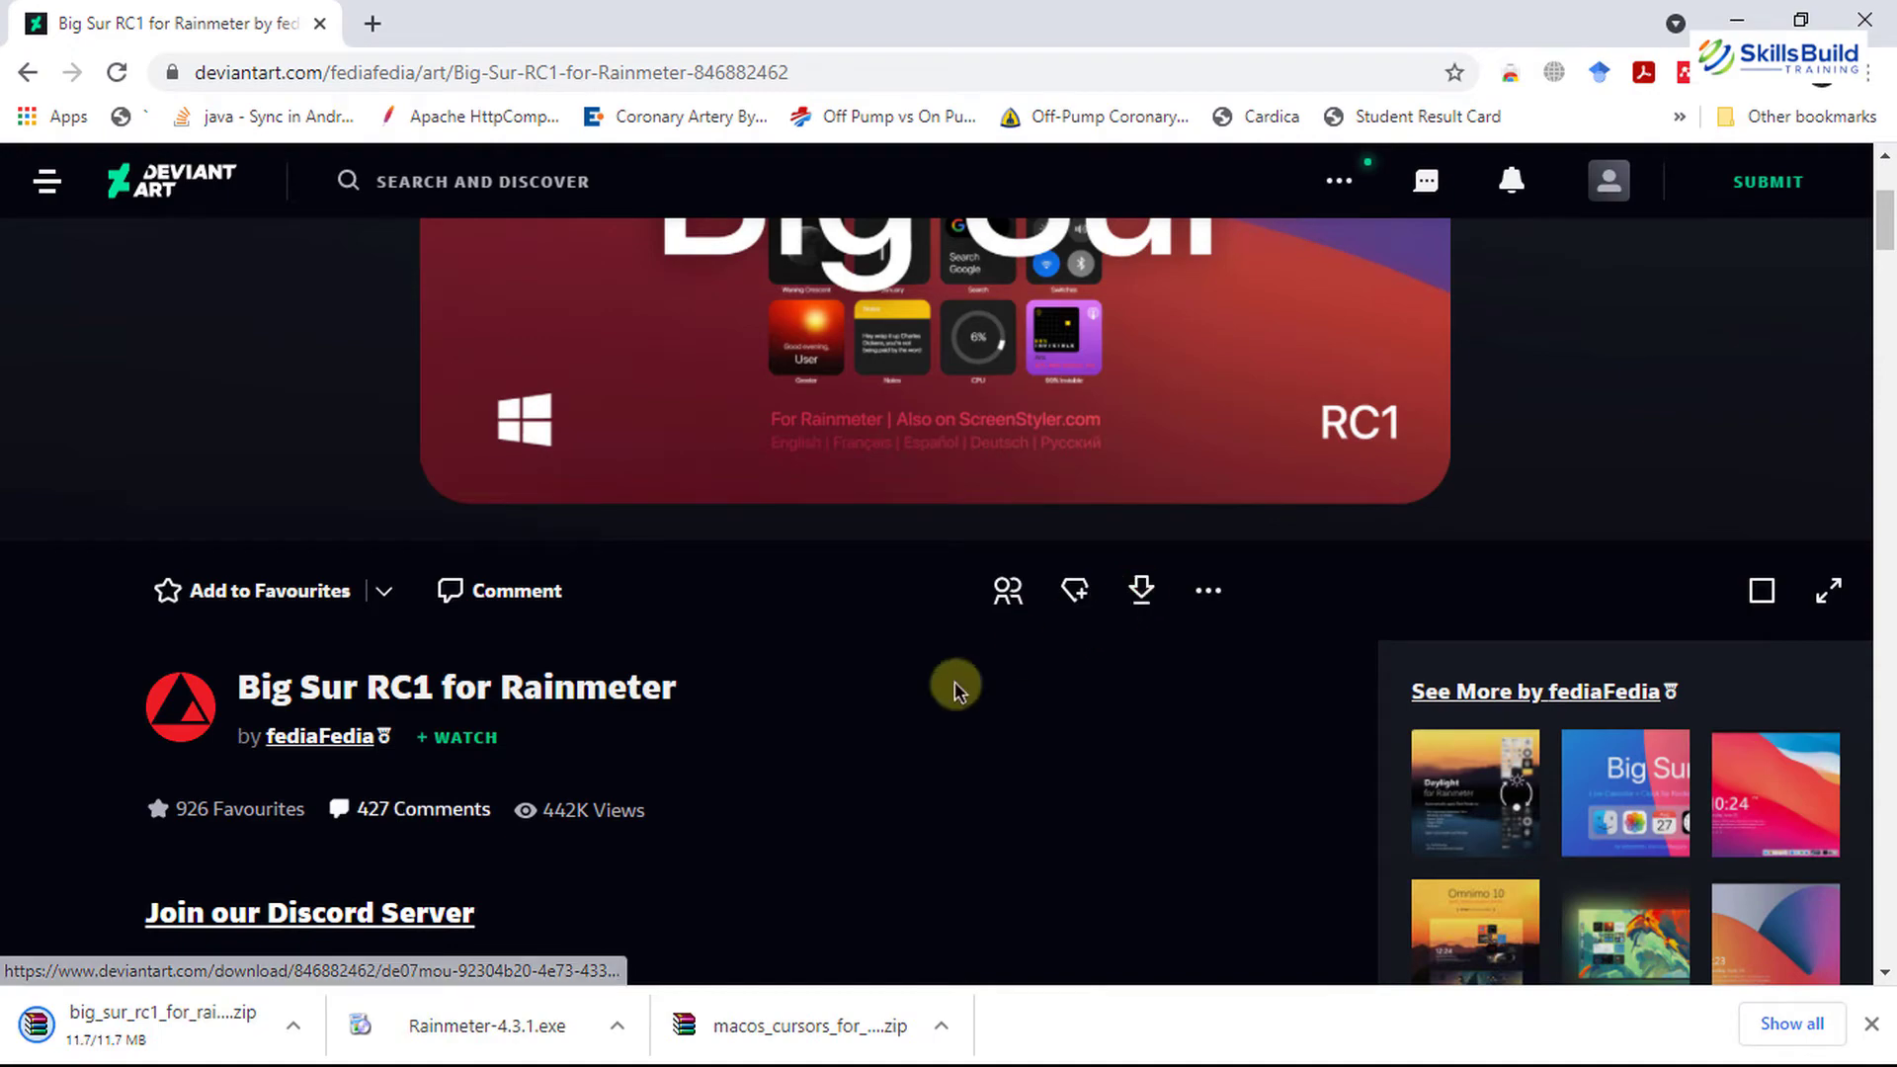
click(296, 1025)
click(374, 932)
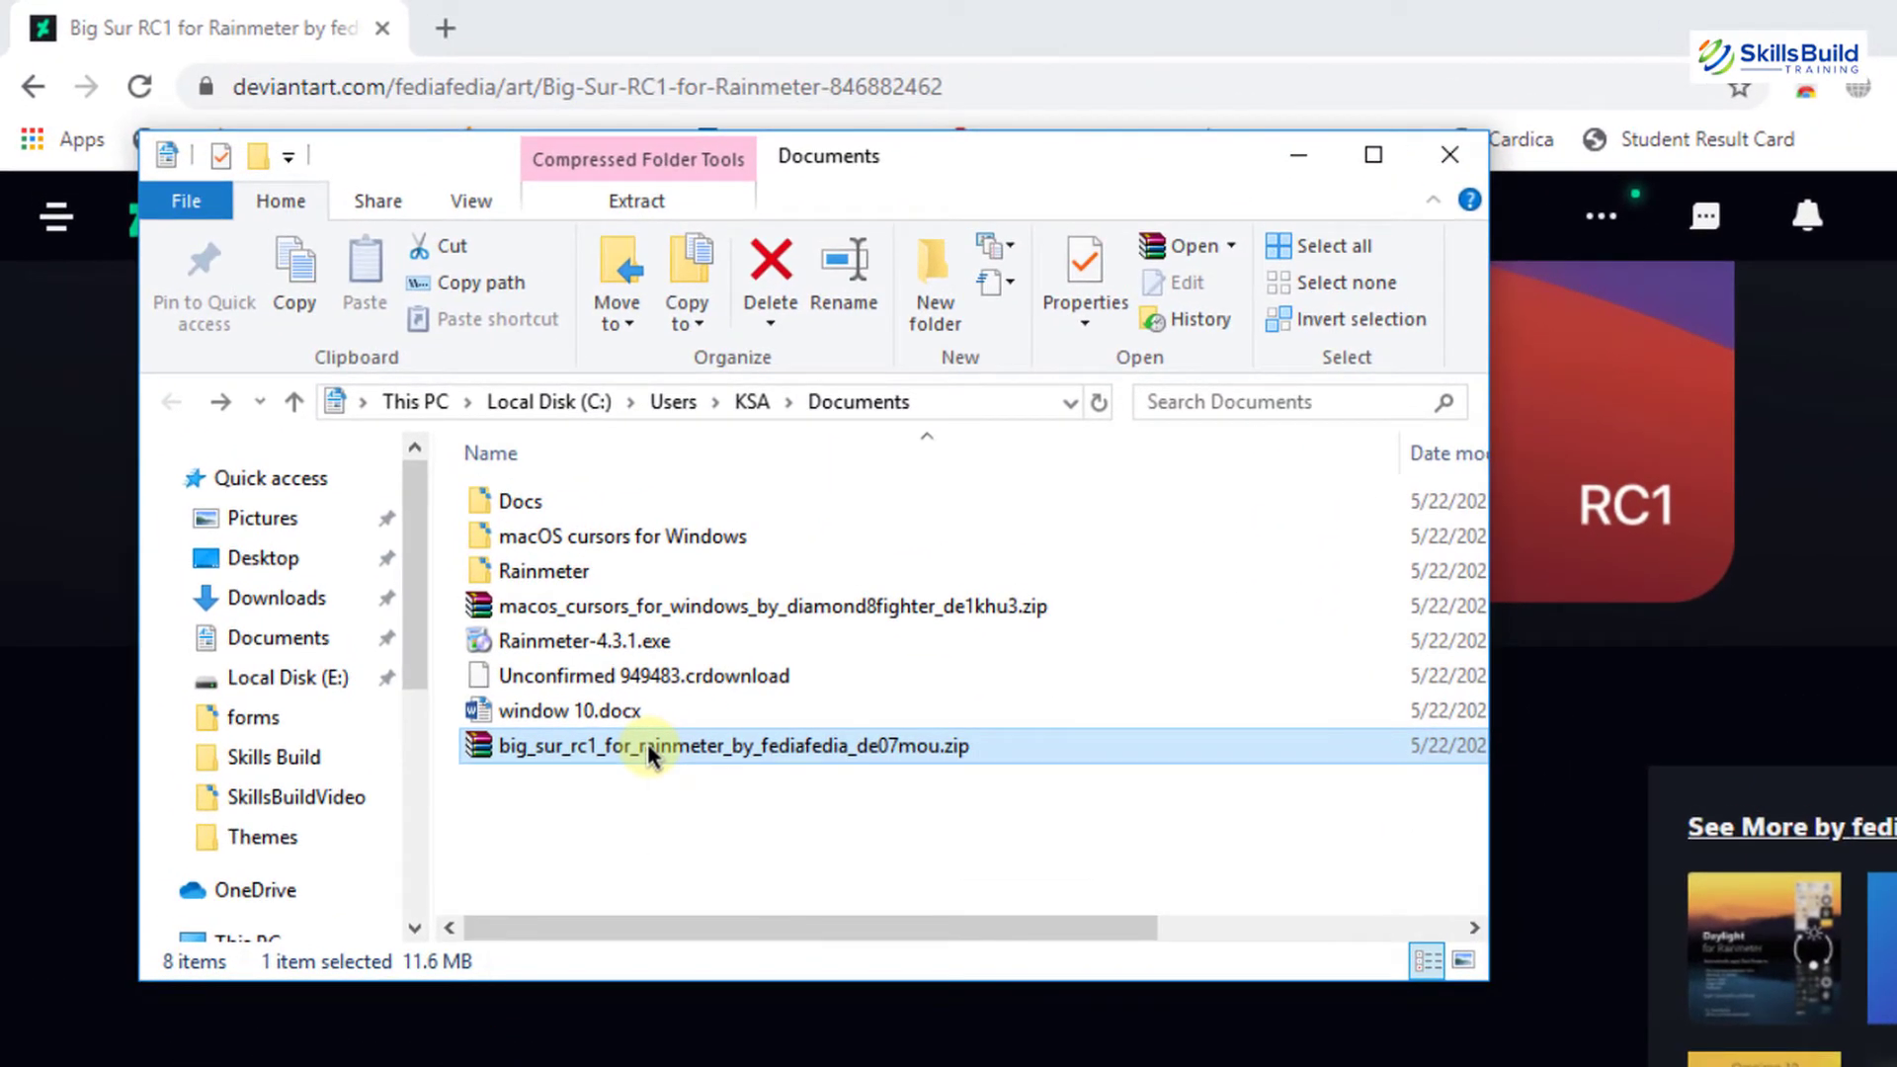
Extract the Big Sur zip into Documents and install the BigSur.rmskin skin.
right_click(626, 722)
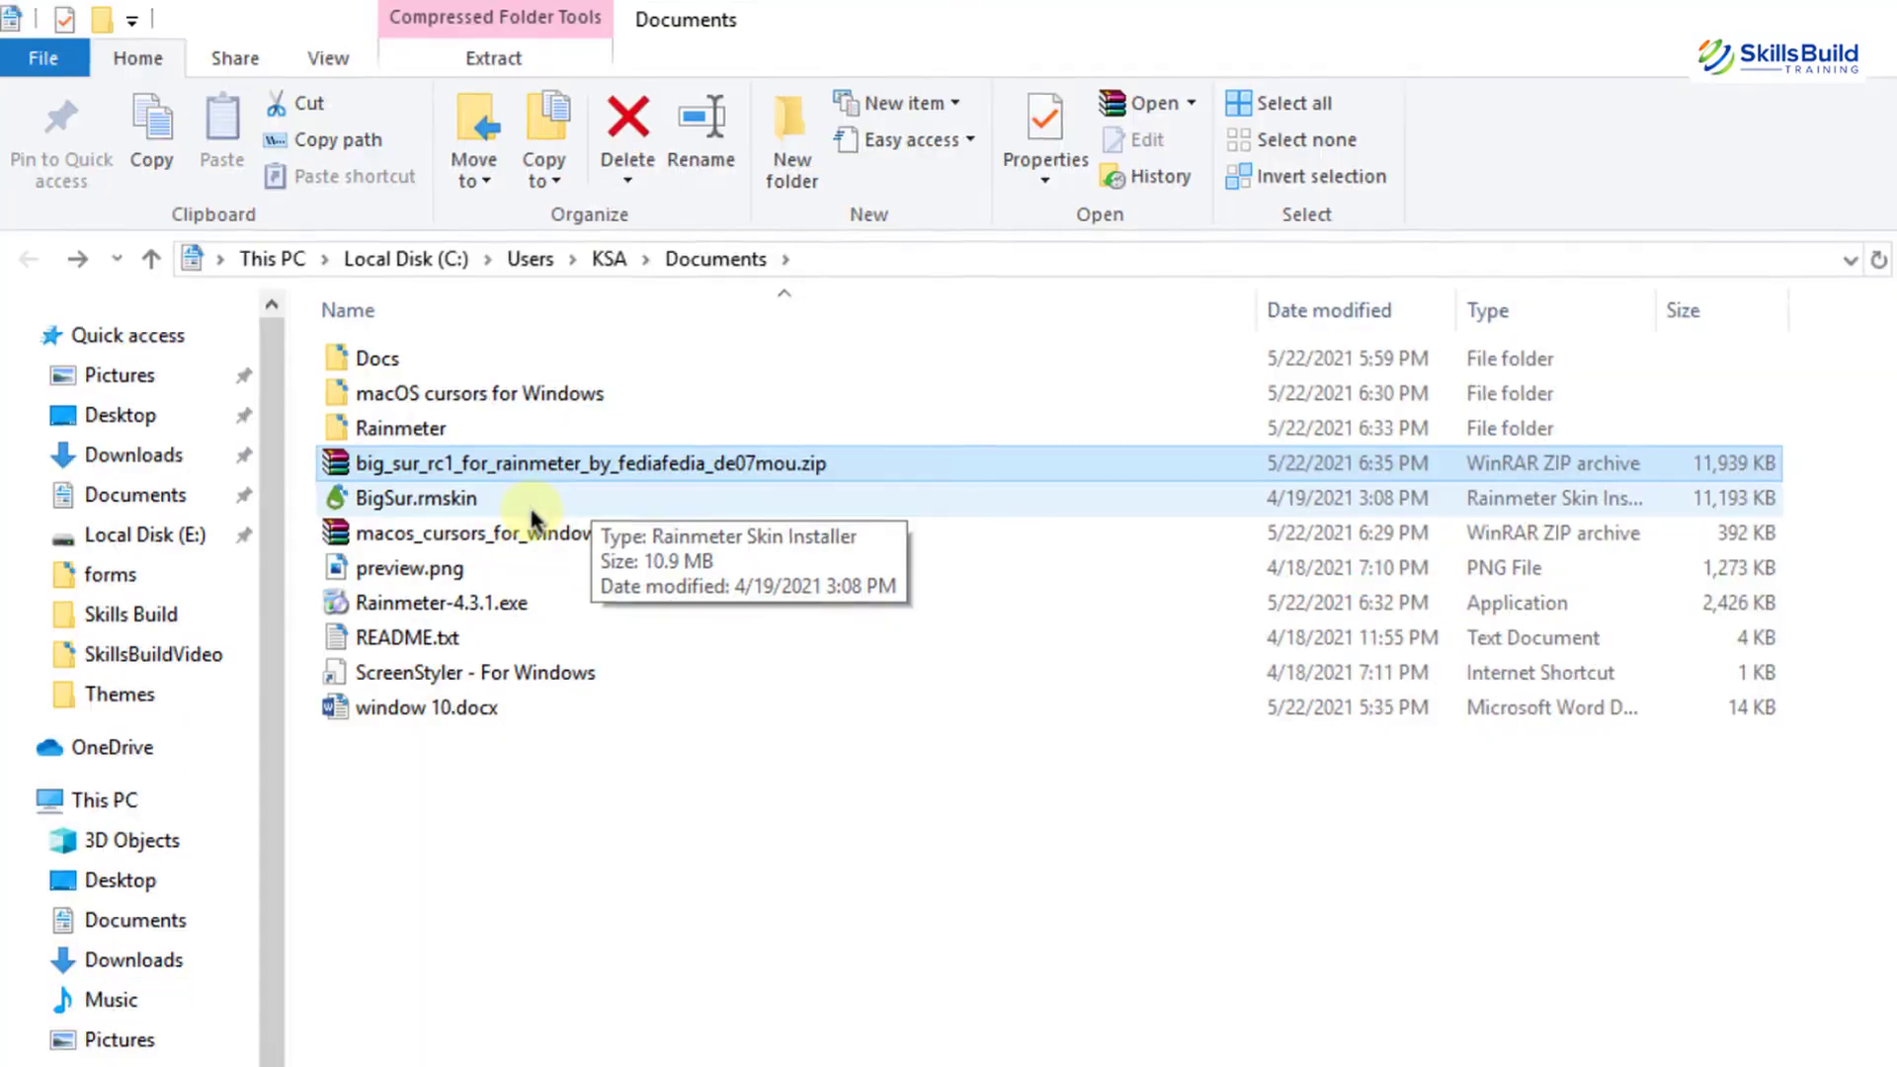
click(592, 568)
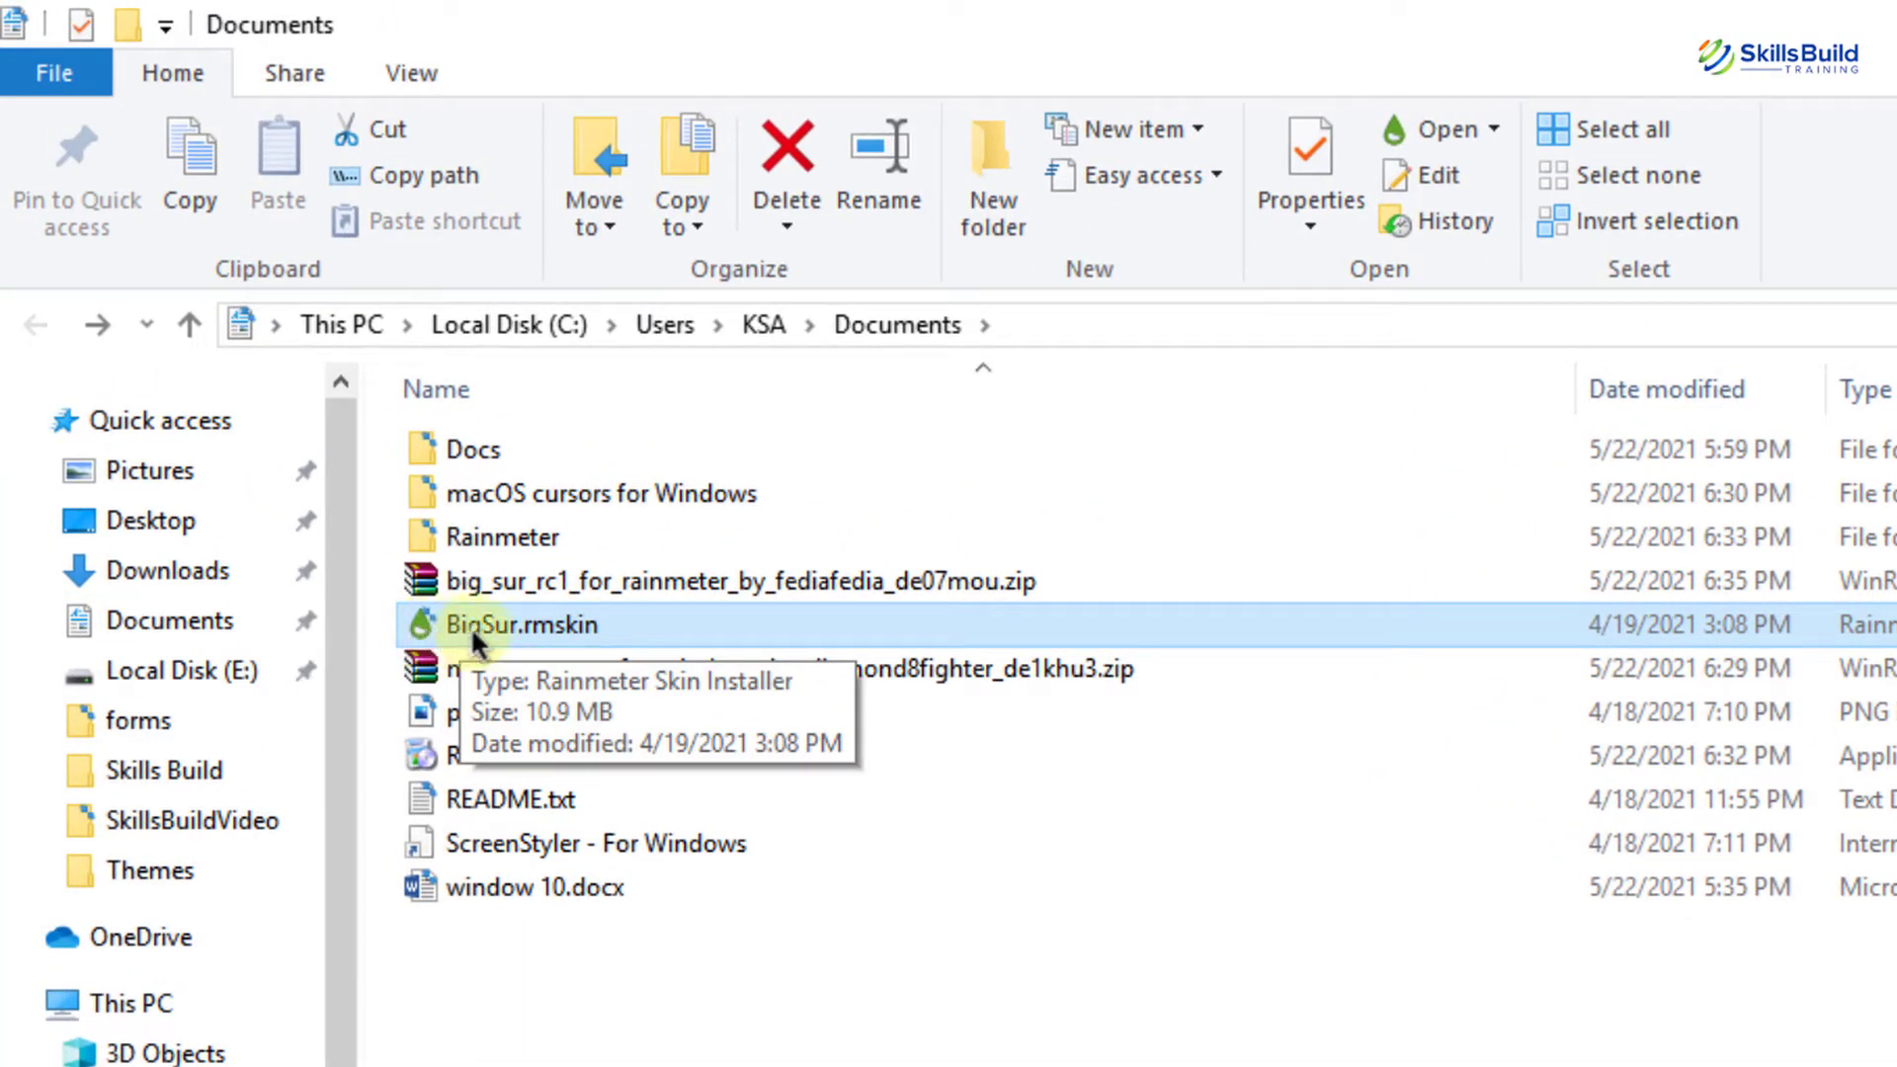
double_click(507, 626)
click(1248, 1012)
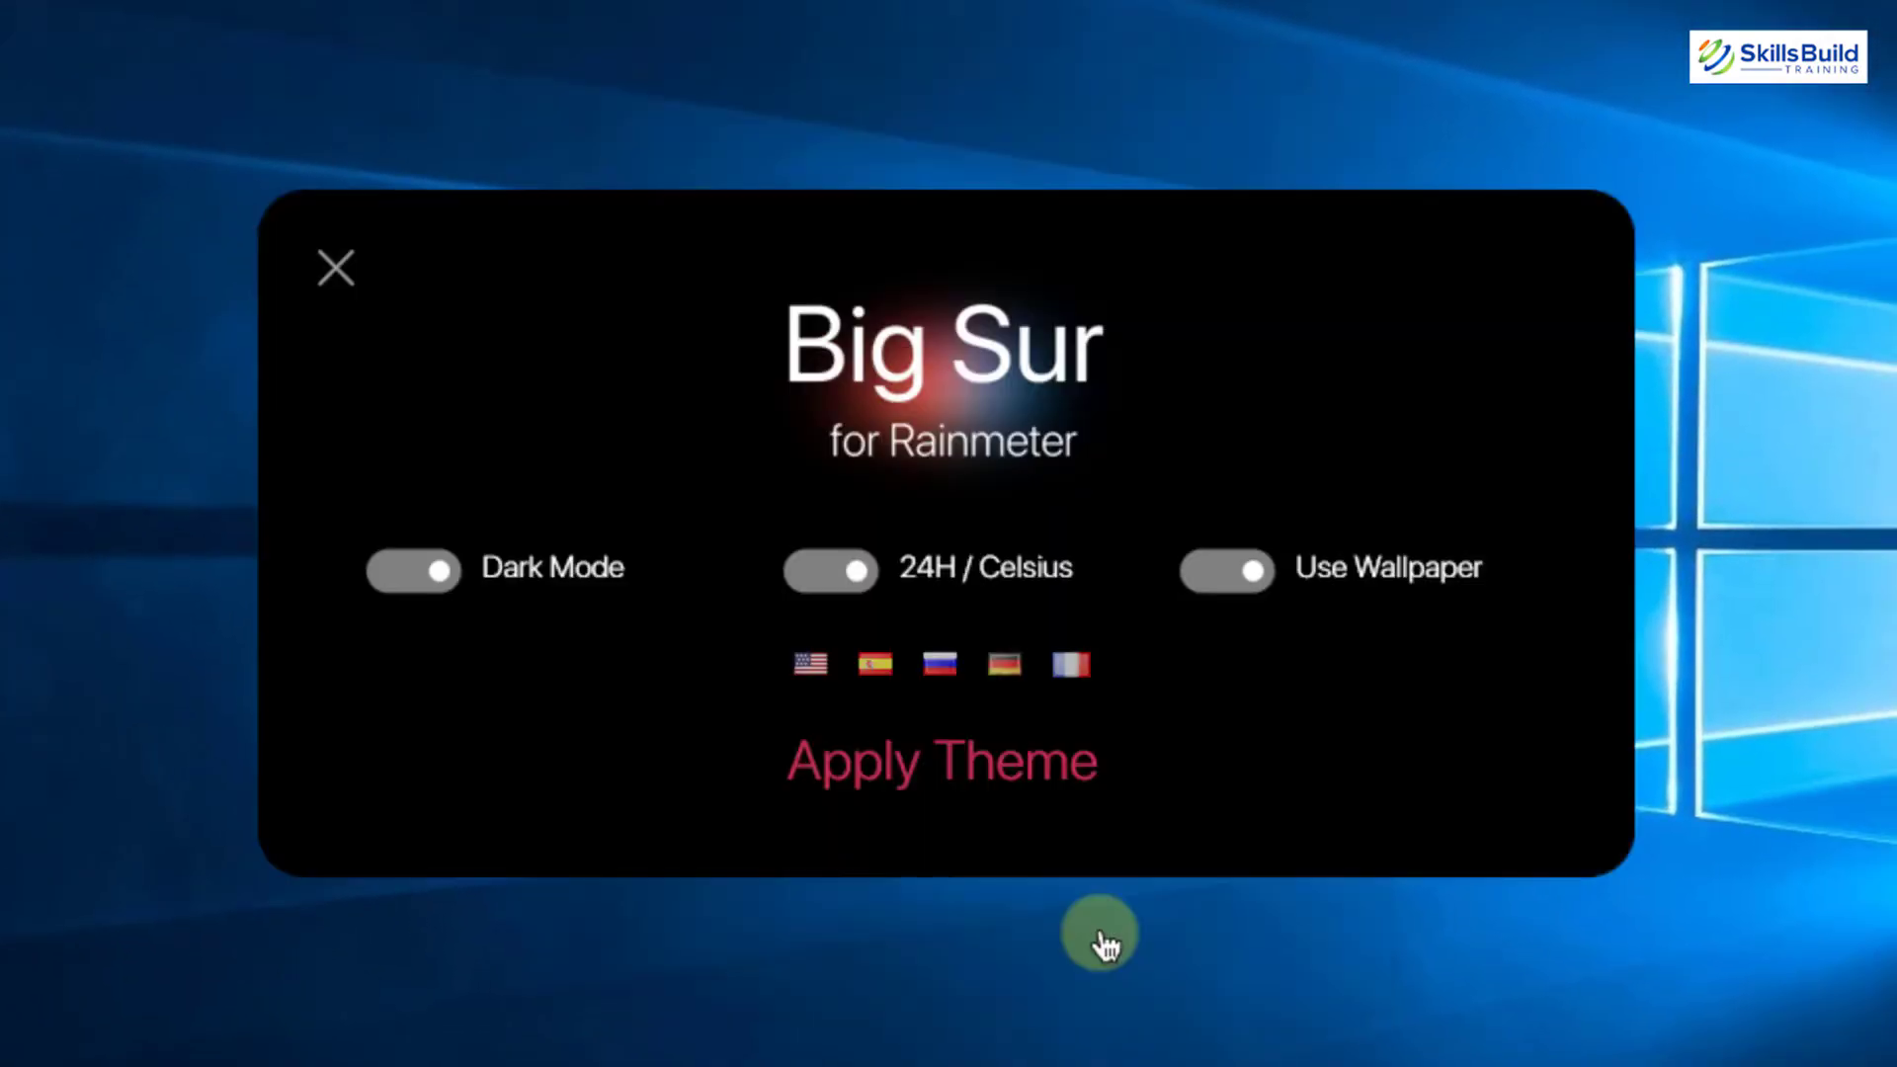
Apply the Big Sur theme with Dark Mode off and the Compact Sidebar layout.
click(436, 581)
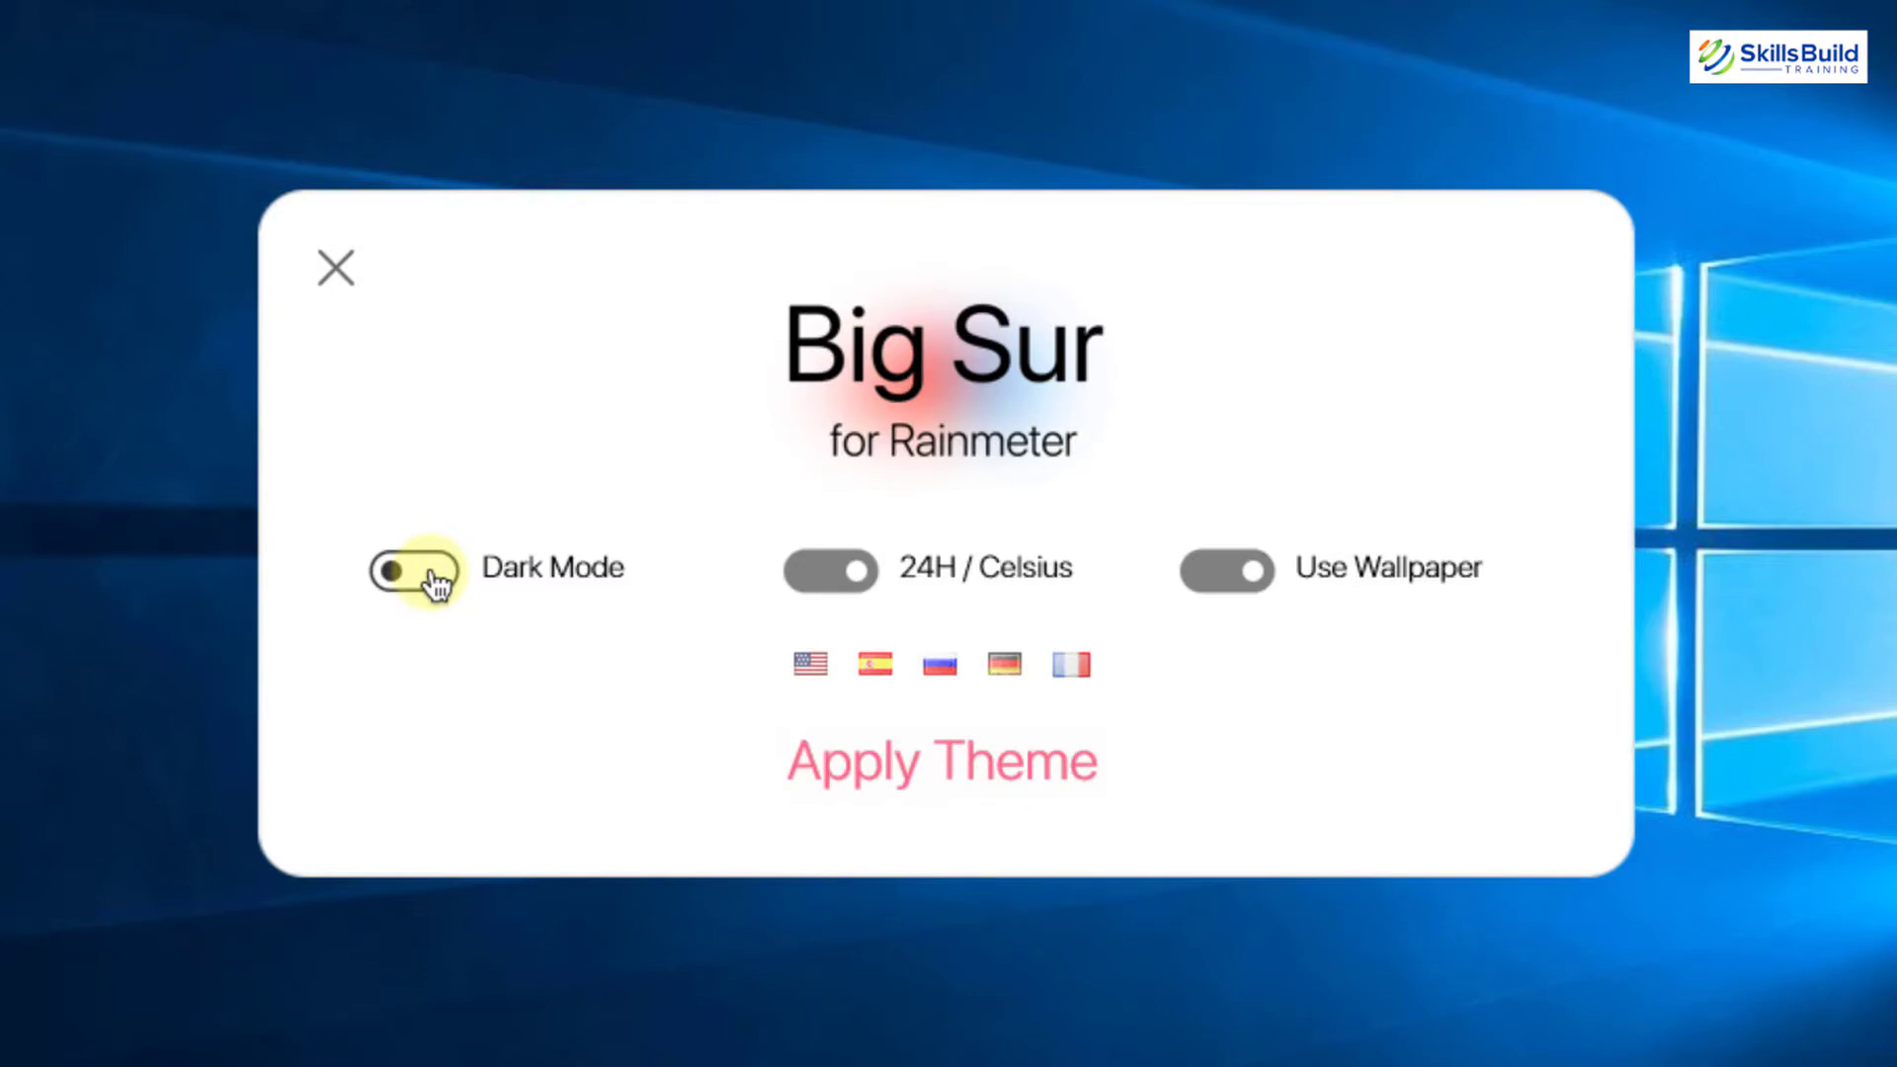
click(944, 774)
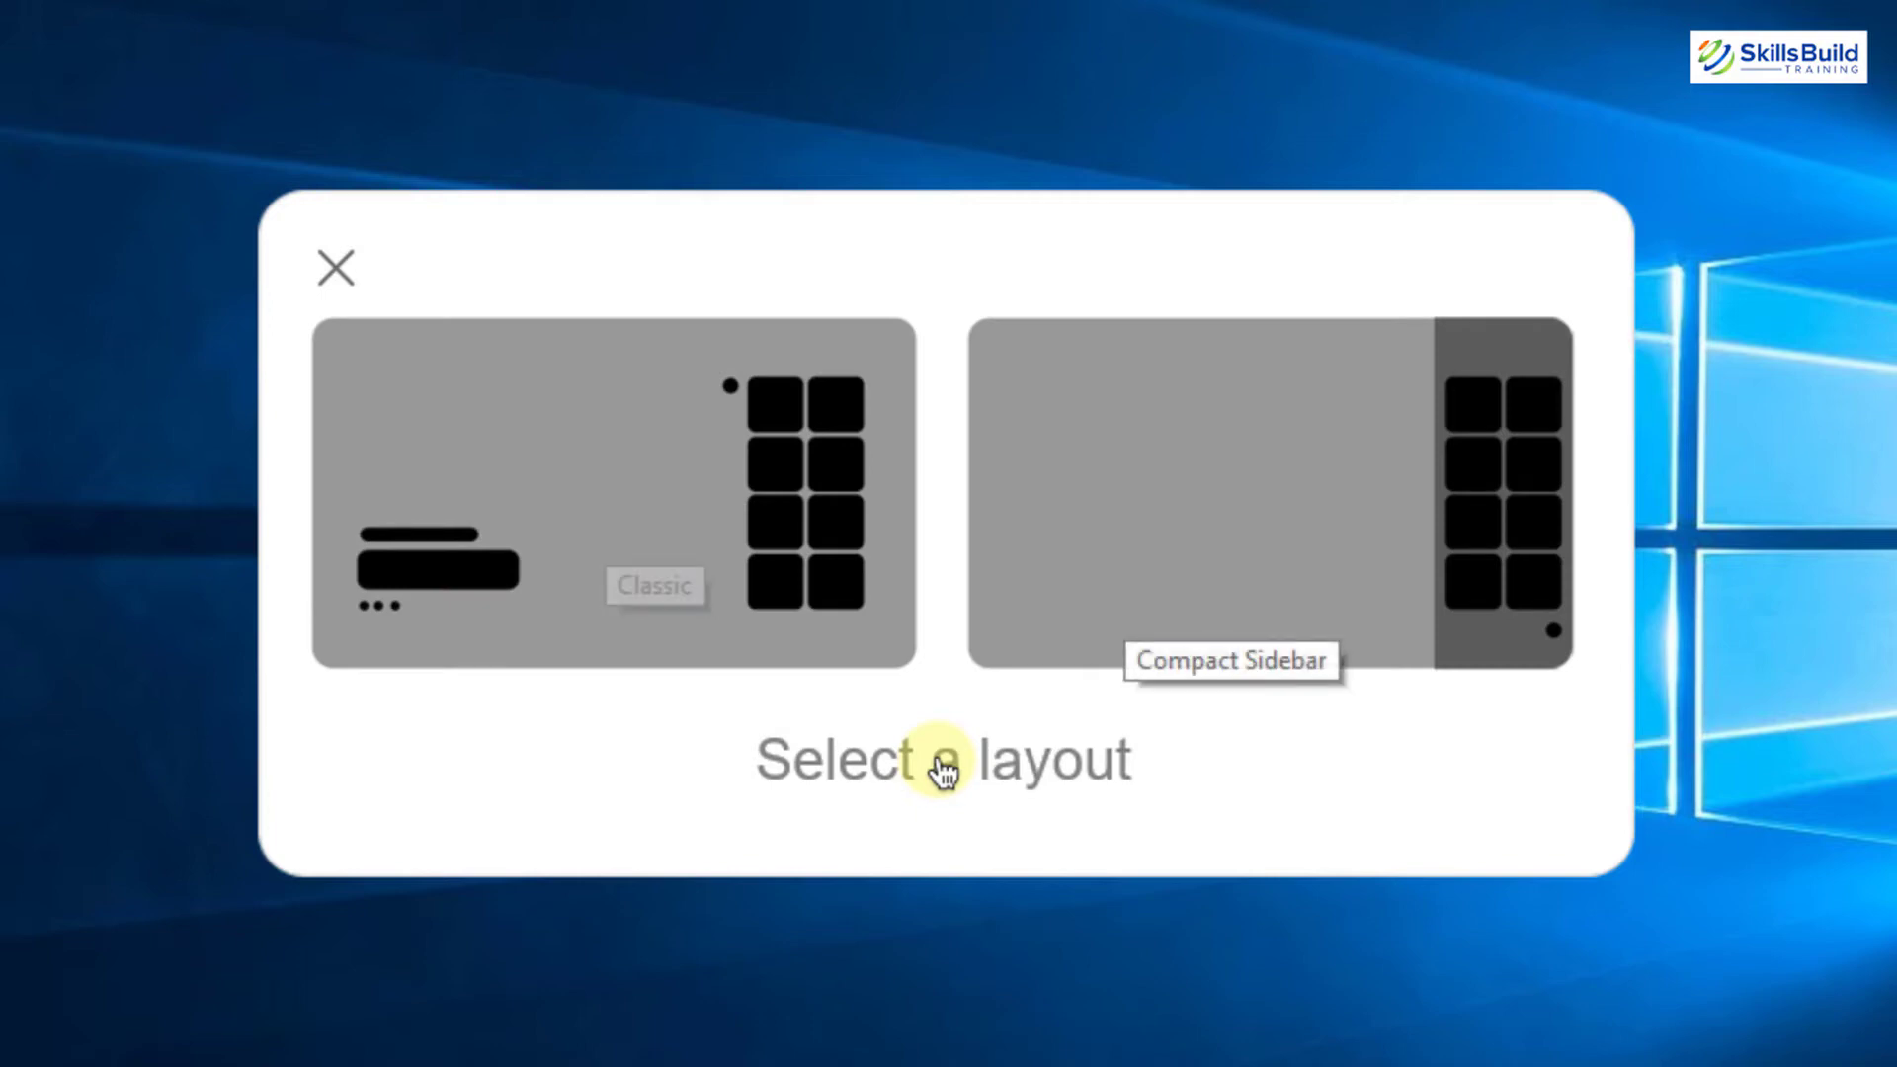
click(1376, 499)
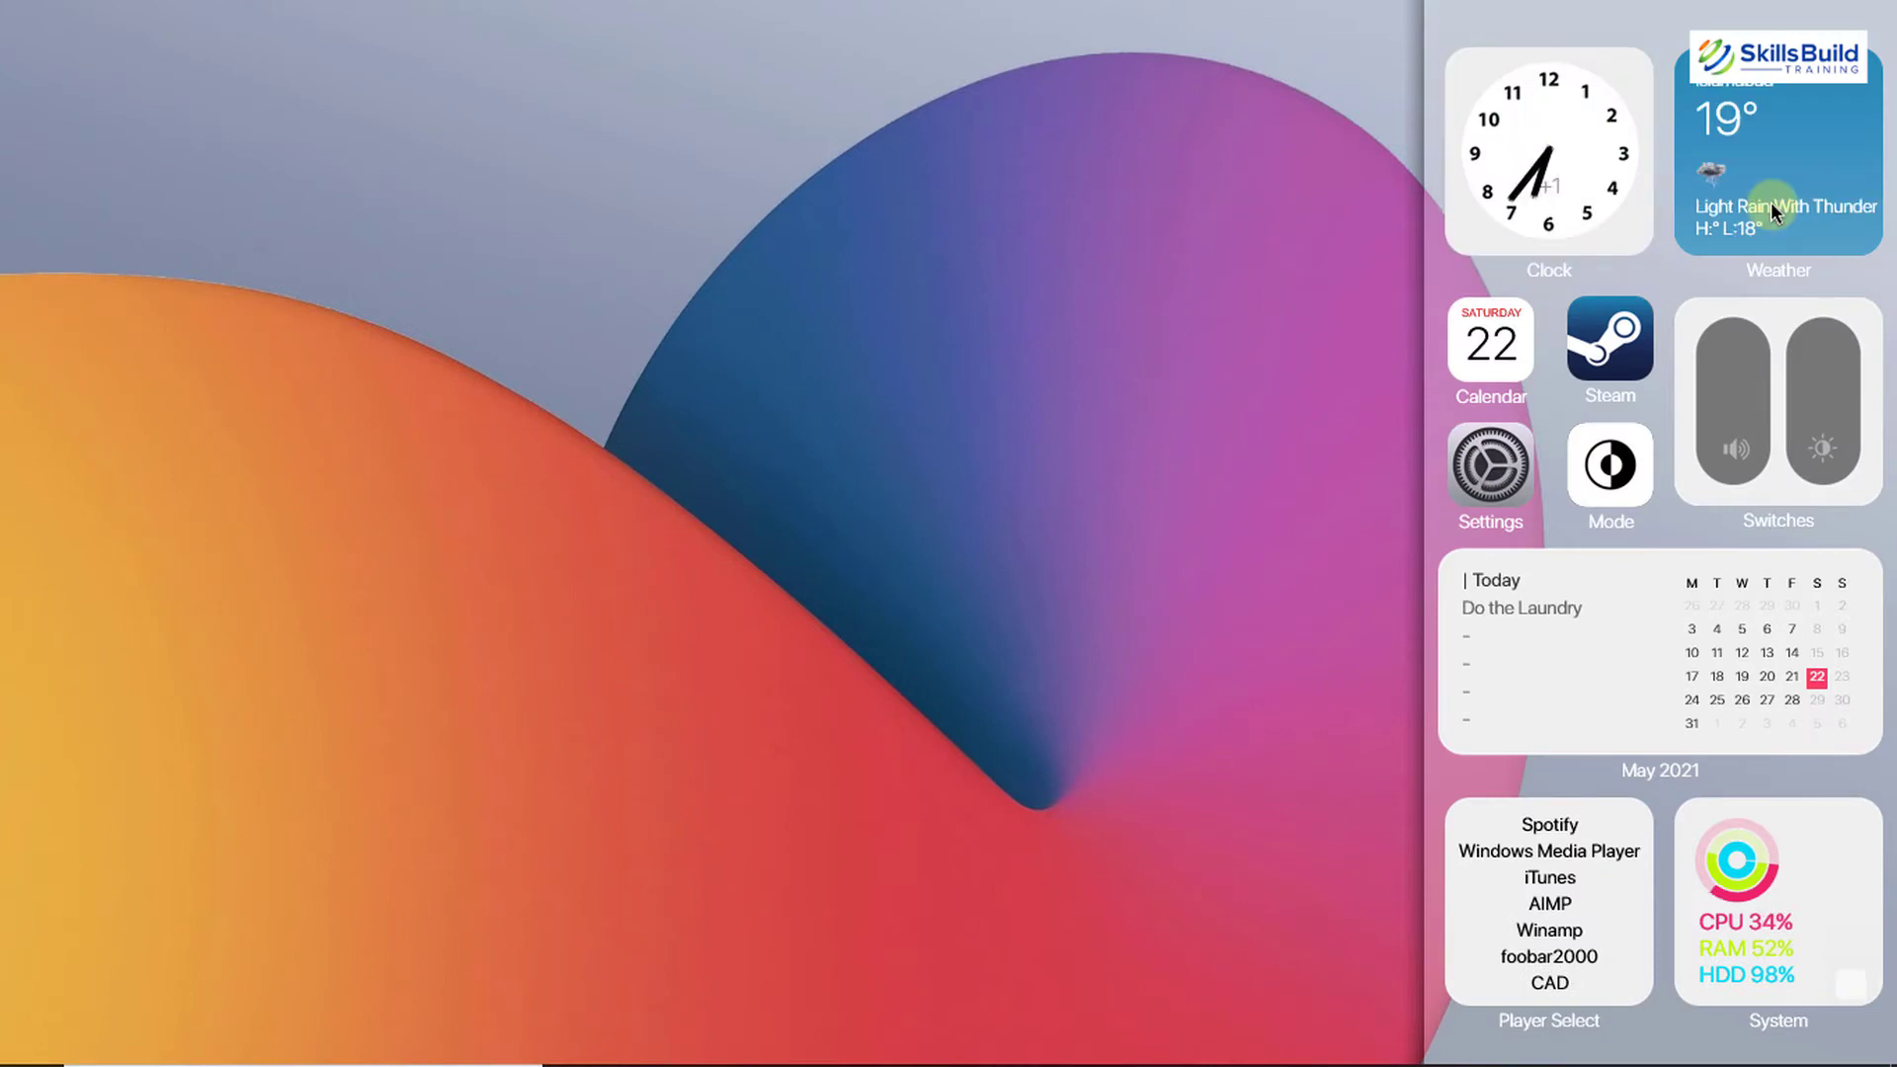
Move the Clock widget to the sidebar's top-right slot and Weather to top-left.
scroll(1548, 183, up, 1)
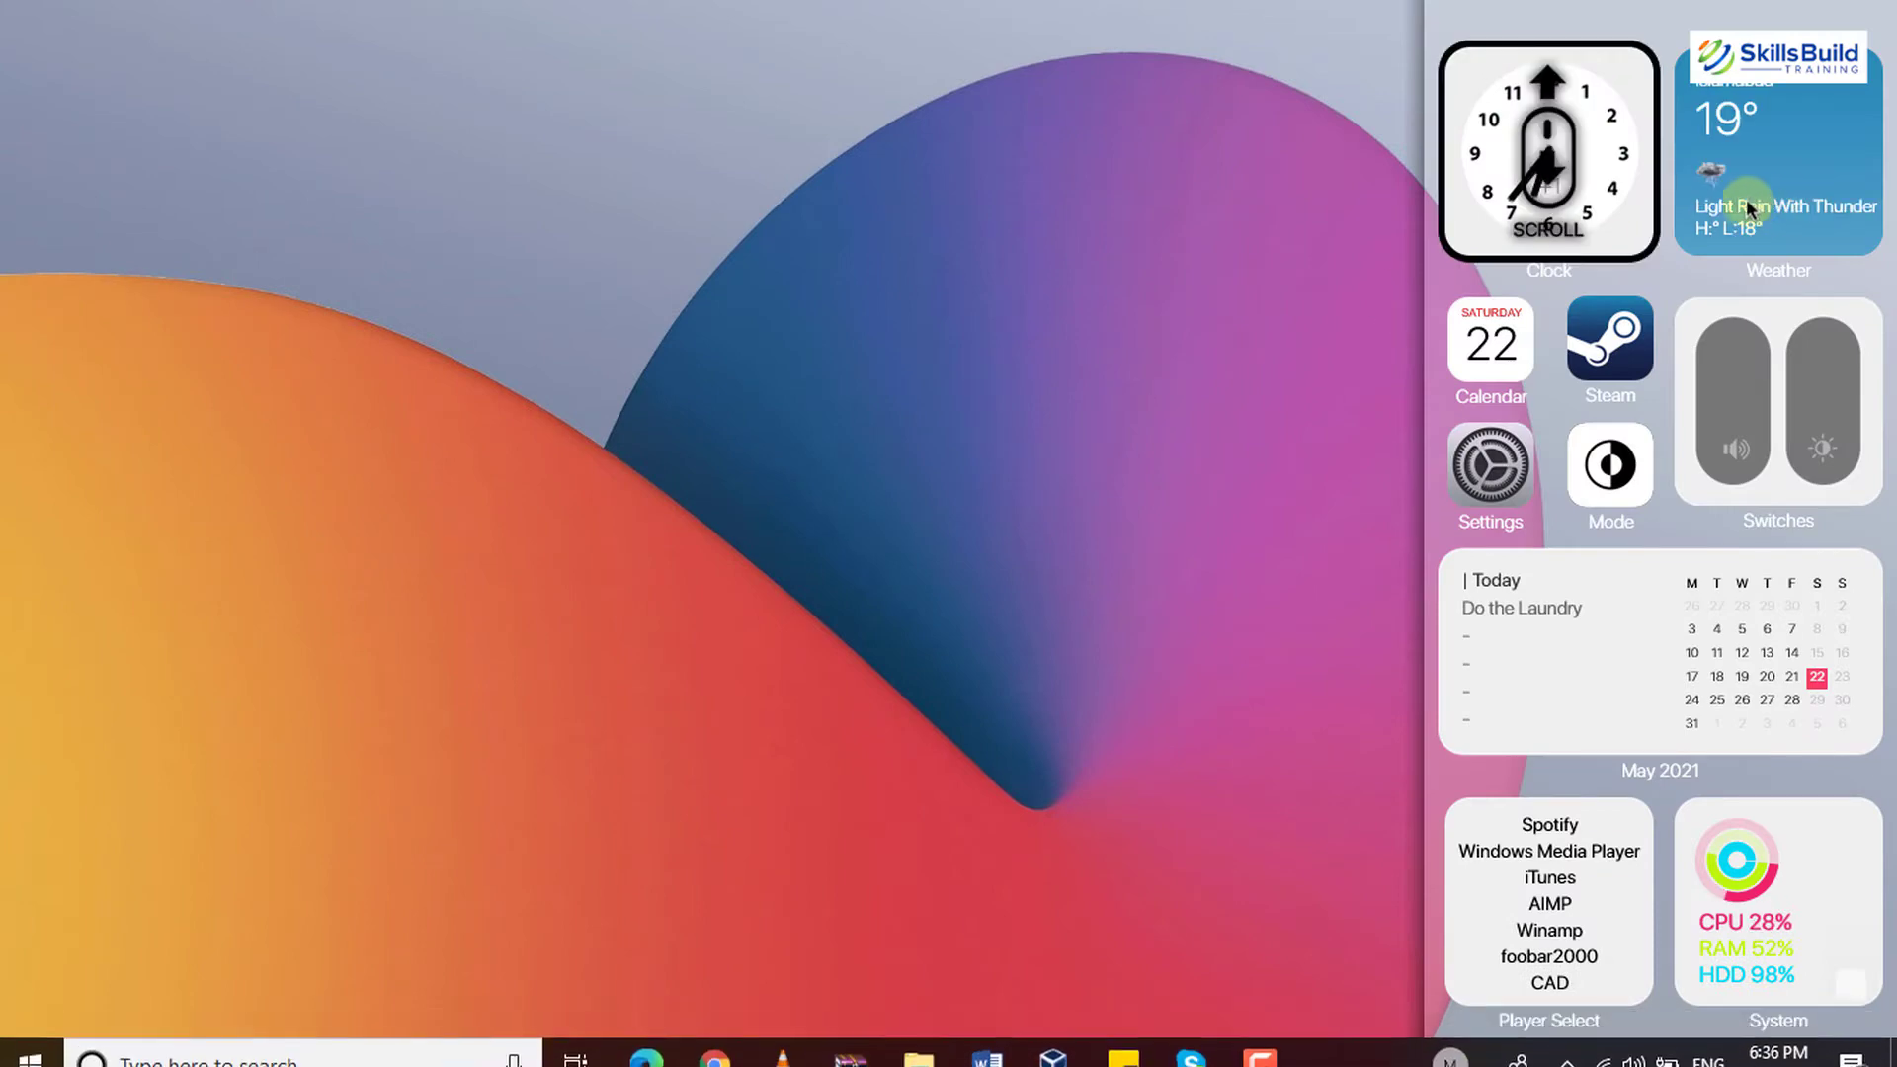
scroll(1547, 181, up, 1)
drag(1547, 180, 1164, 168)
drag(1408, 281, 1127, 387)
scroll(1167, 153, up, 1)
drag(1168, 153, 1887, 74)
drag(1207, 391, 1567, 128)
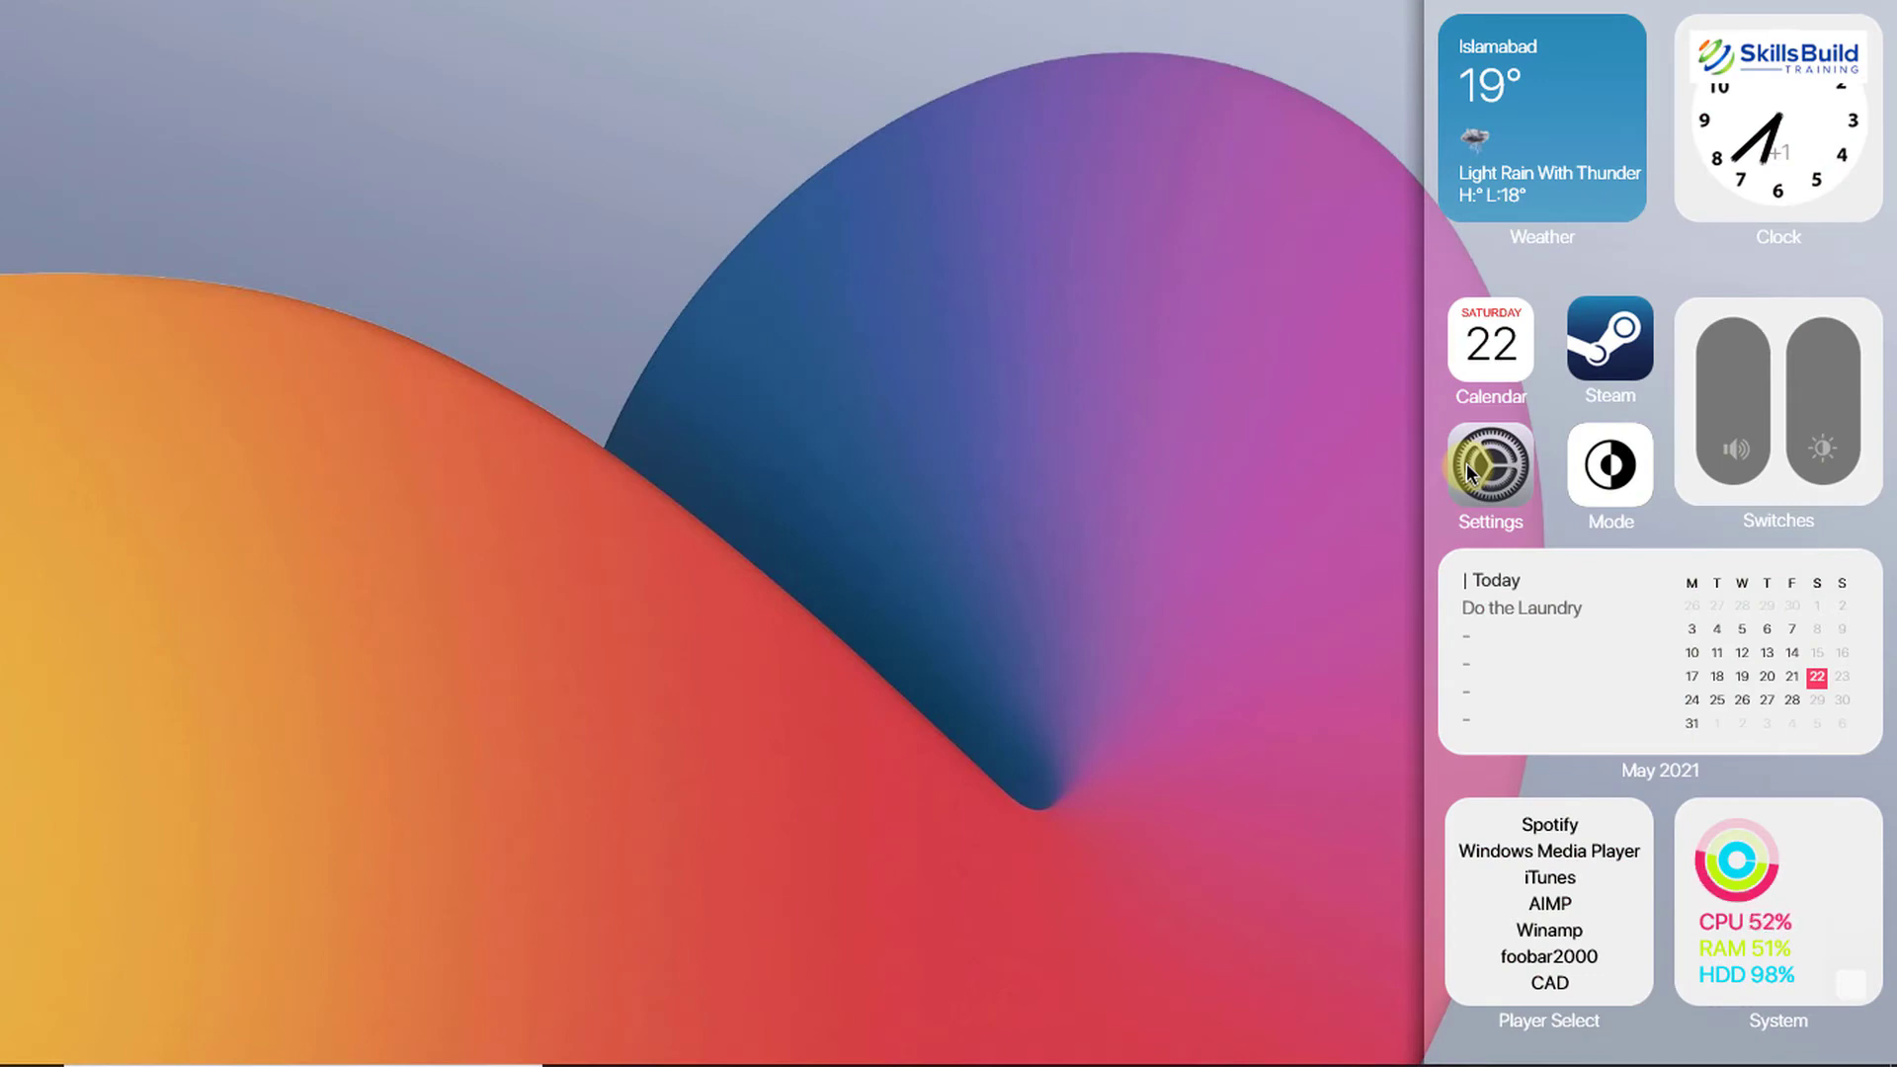
Search Google for 'nexus dock' in Chrome and open the winstep.net Nexus Dock page.
click(718, 1038)
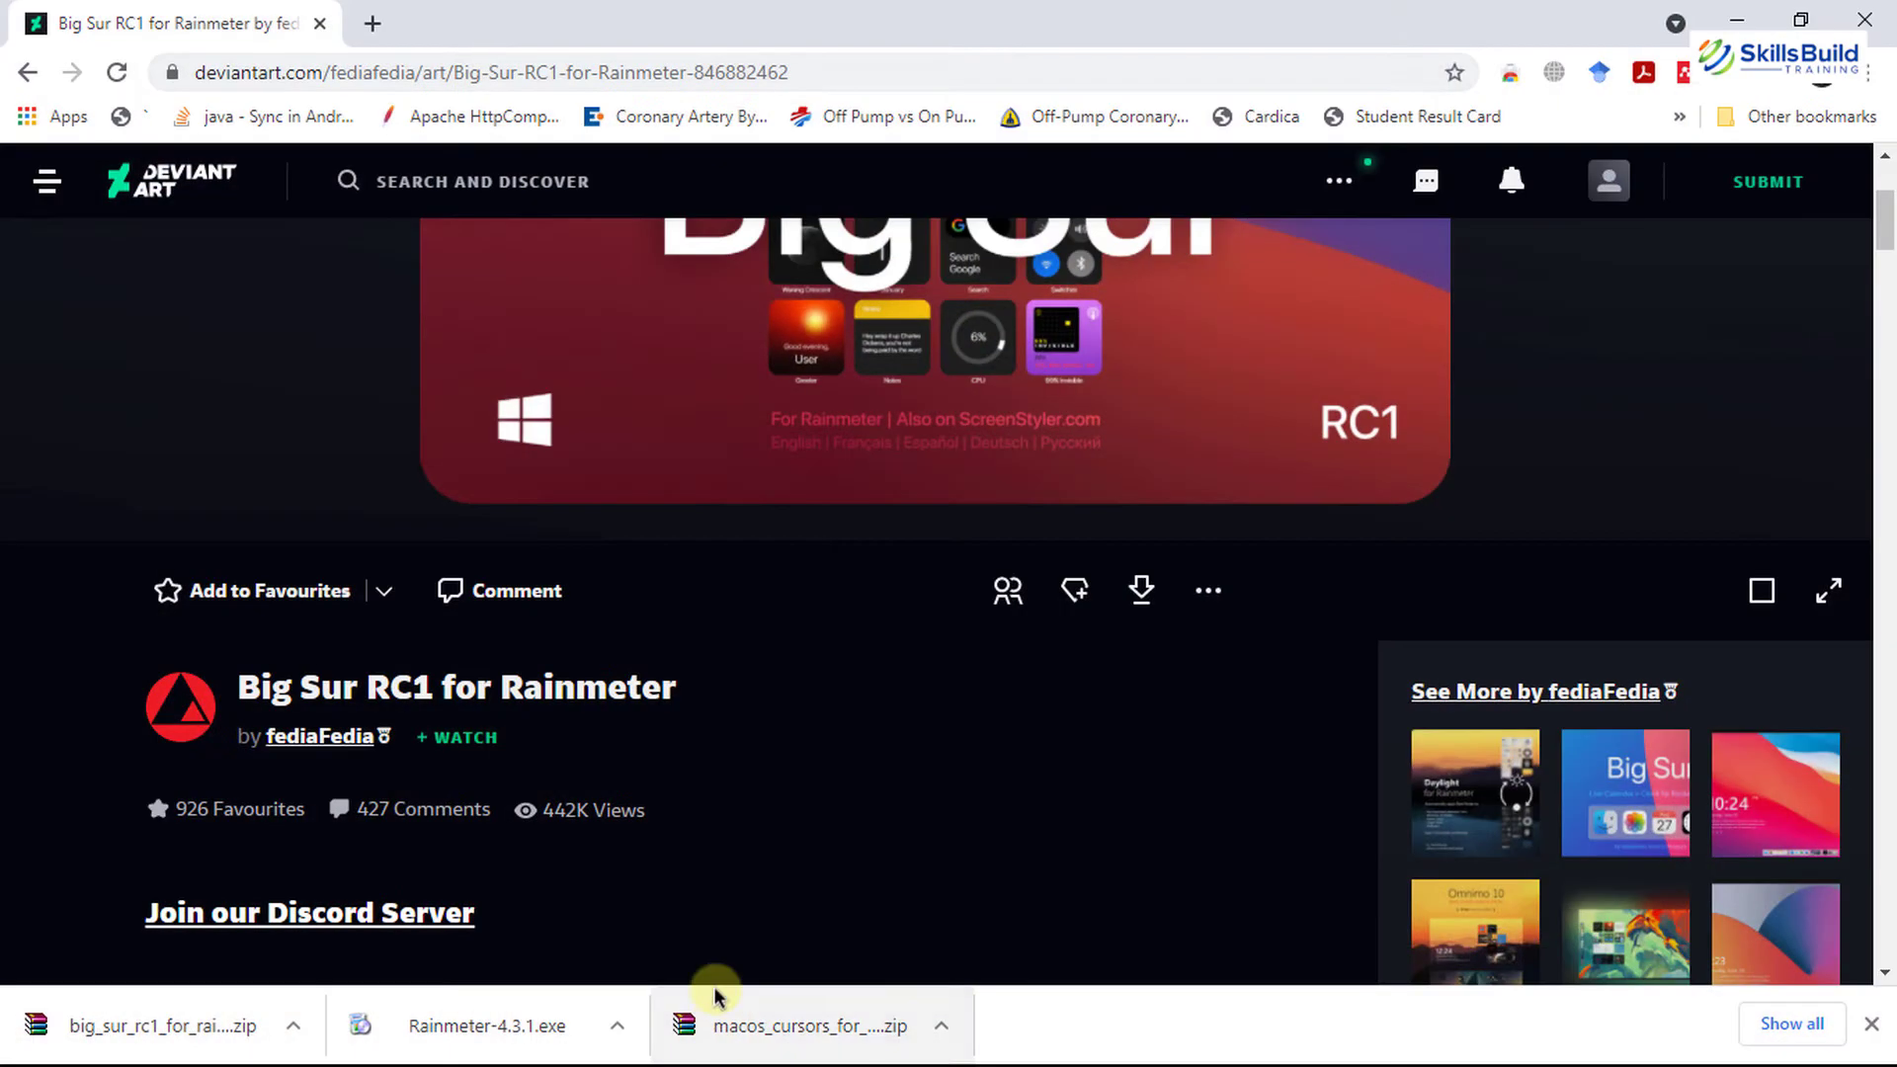
click(685, 72)
text(nexus d)
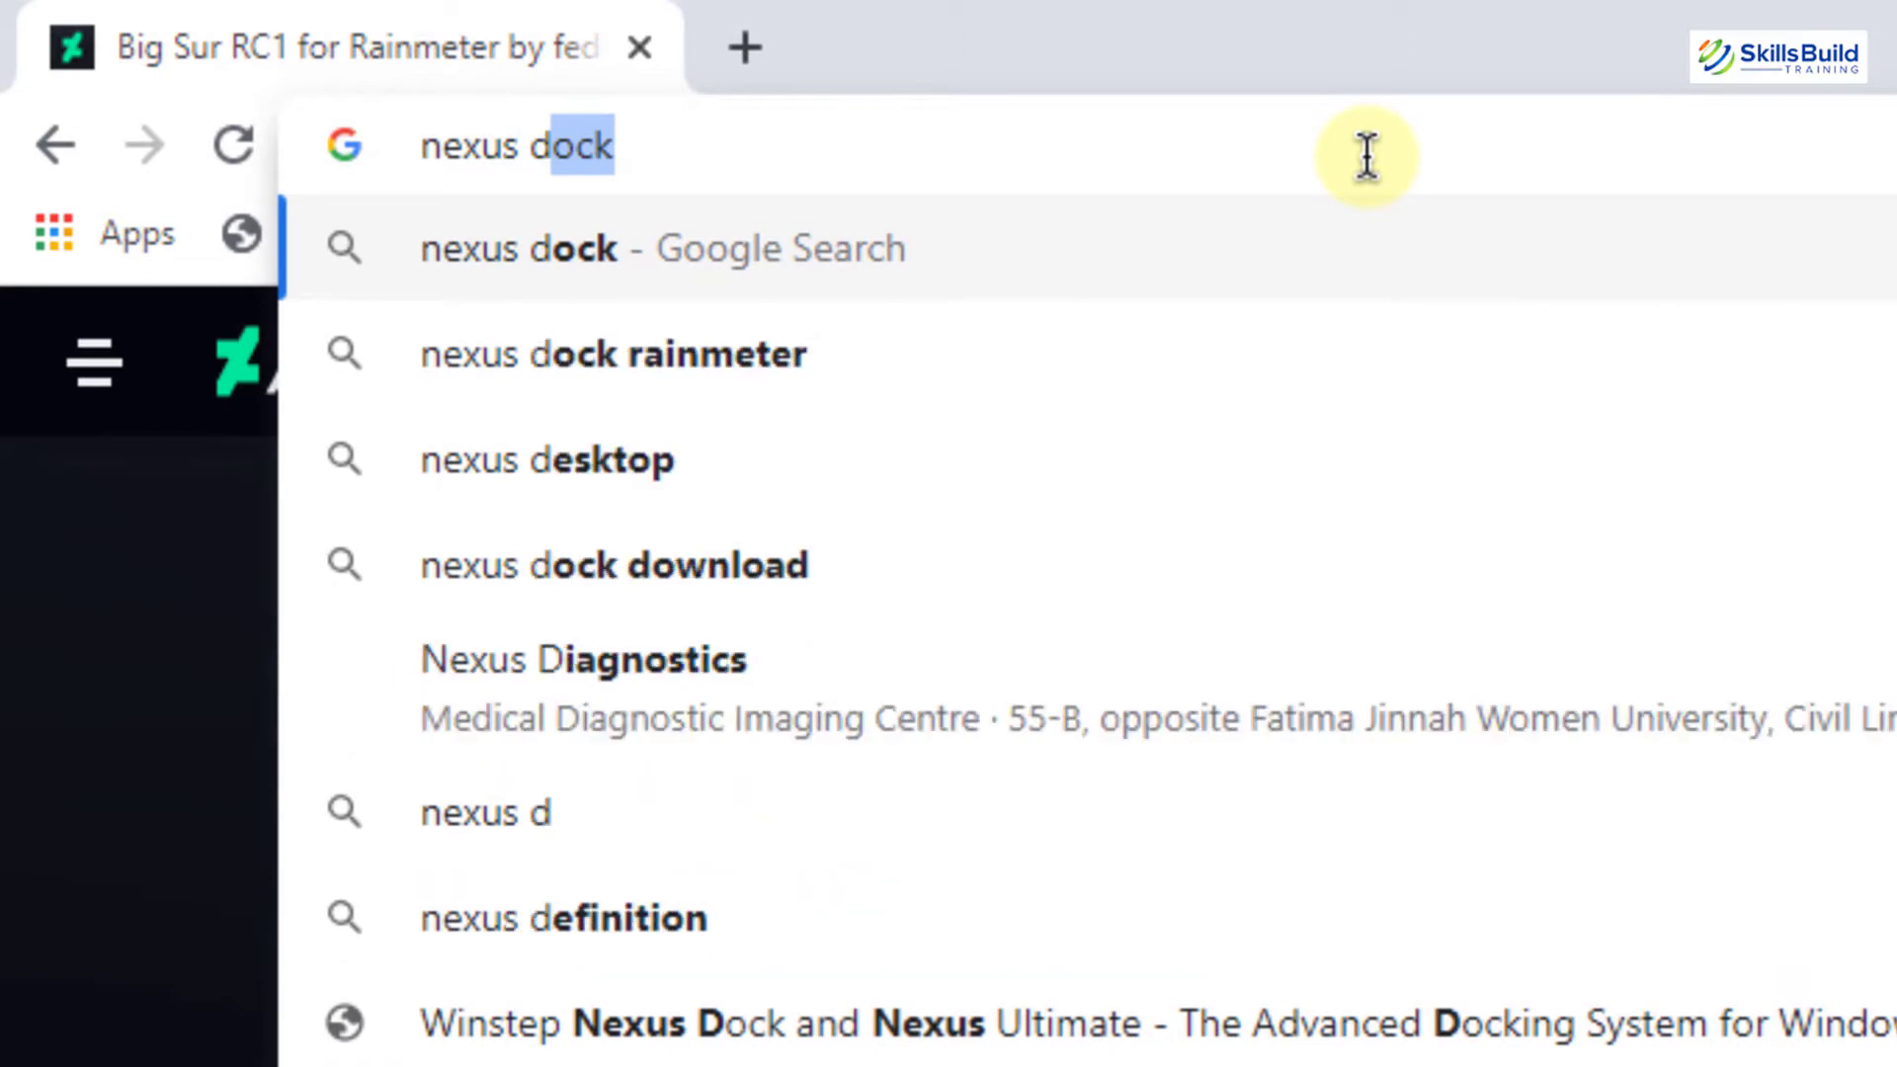
text(ock)
key(Return)
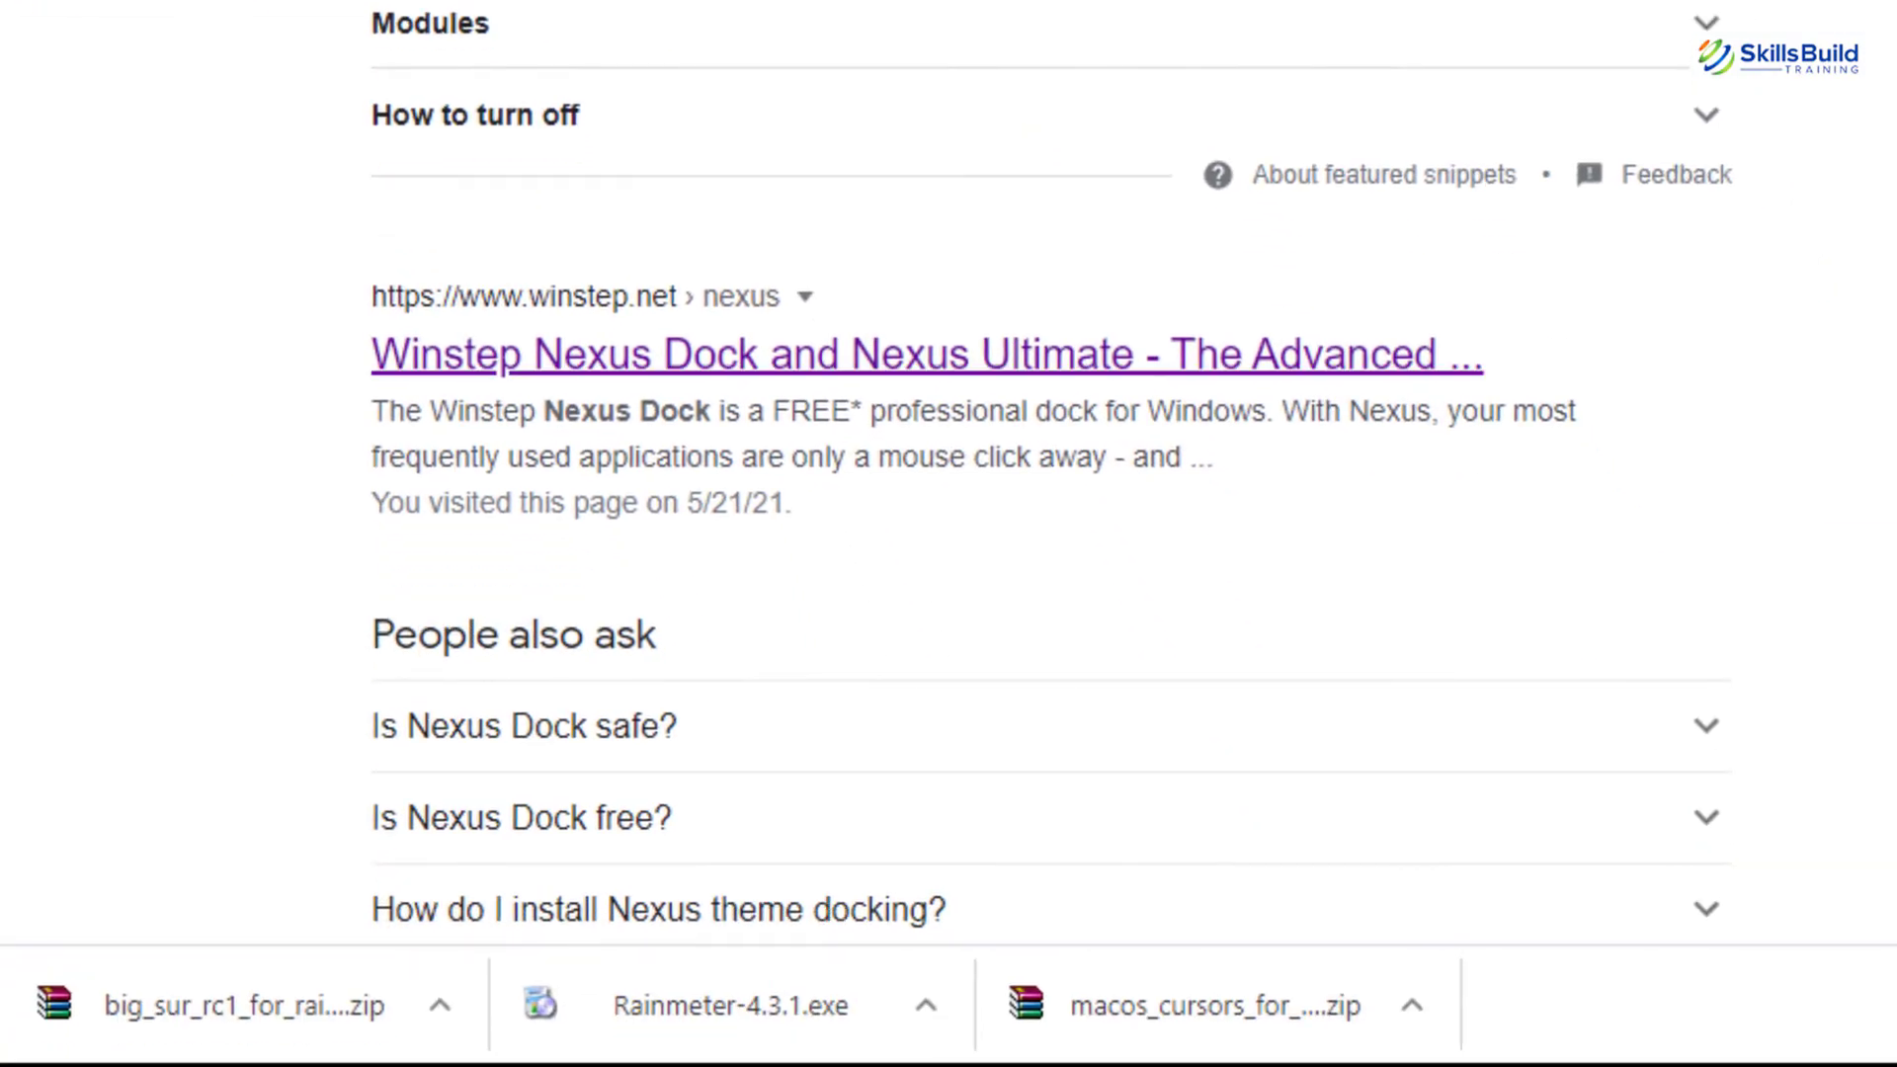
click(478, 361)
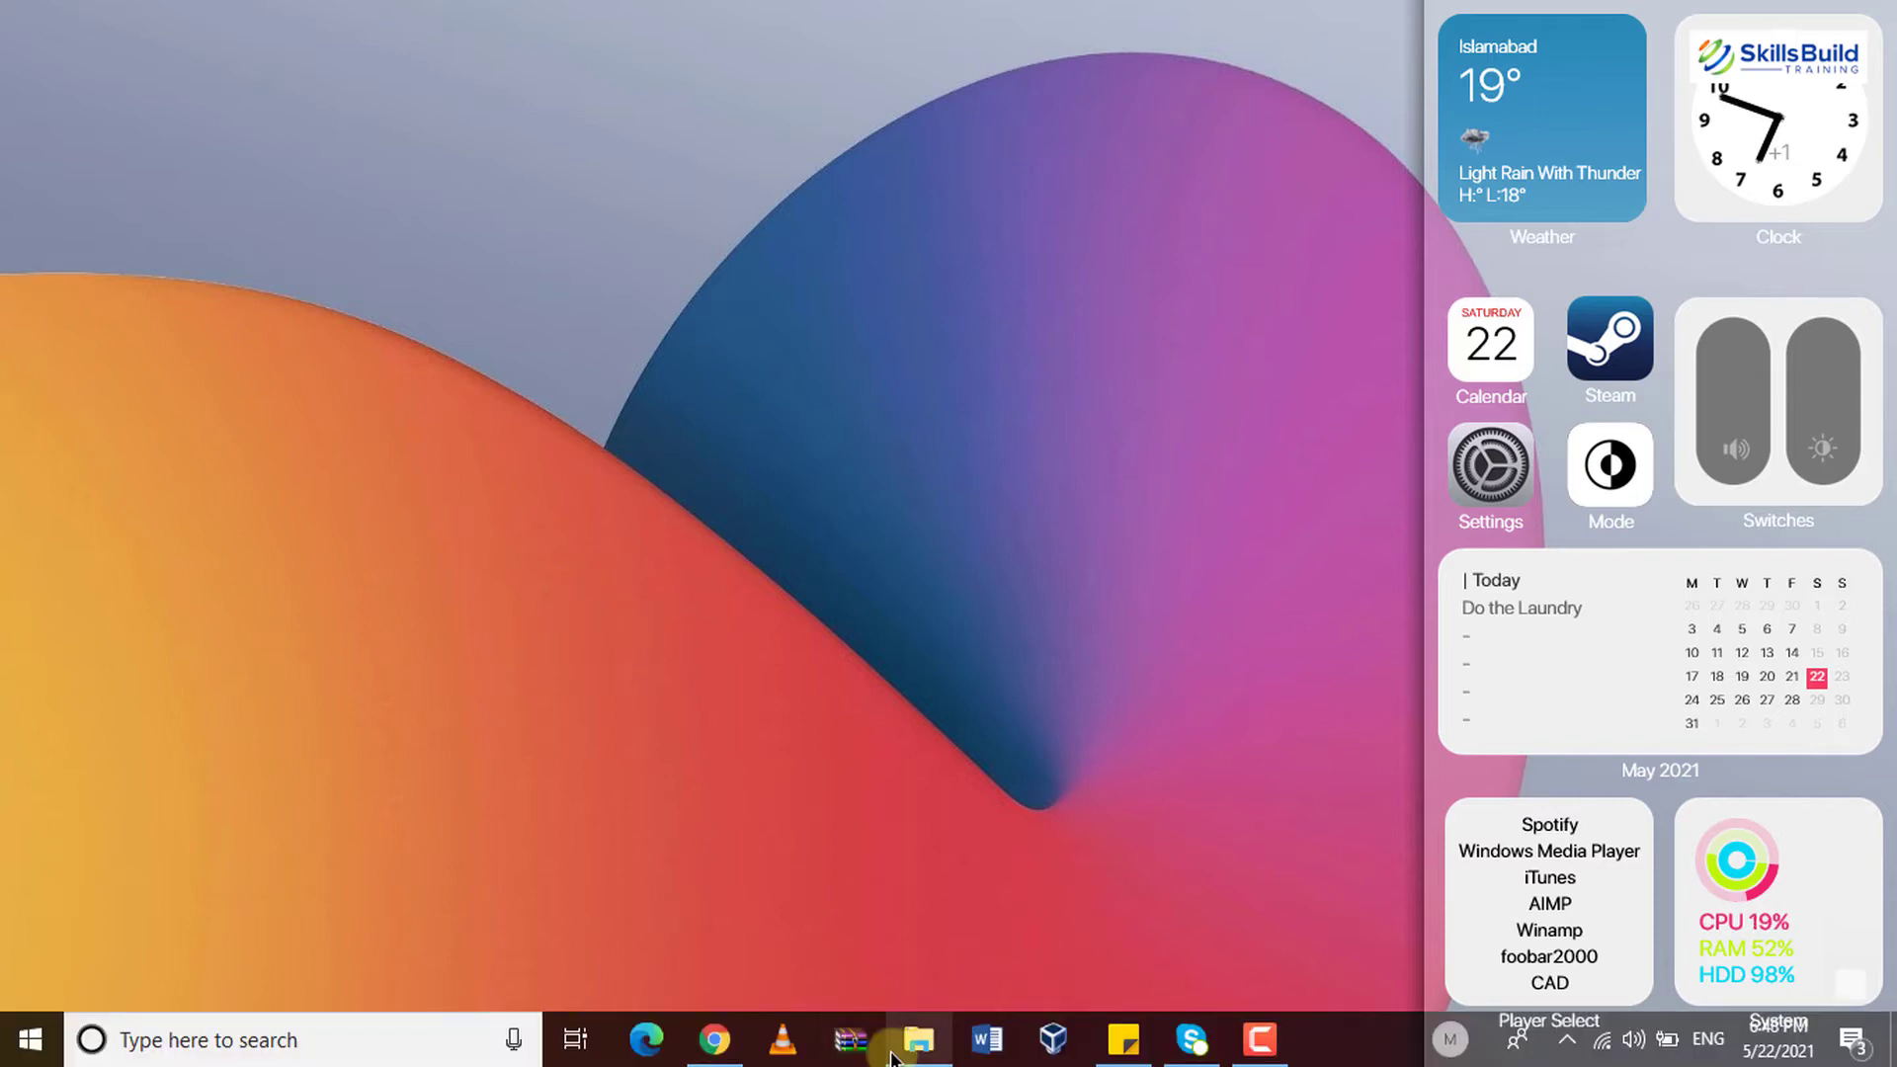
Extract nexus.zip in Documents with Extract Here and select the resulting NexusSetup.exe.
click(889, 1046)
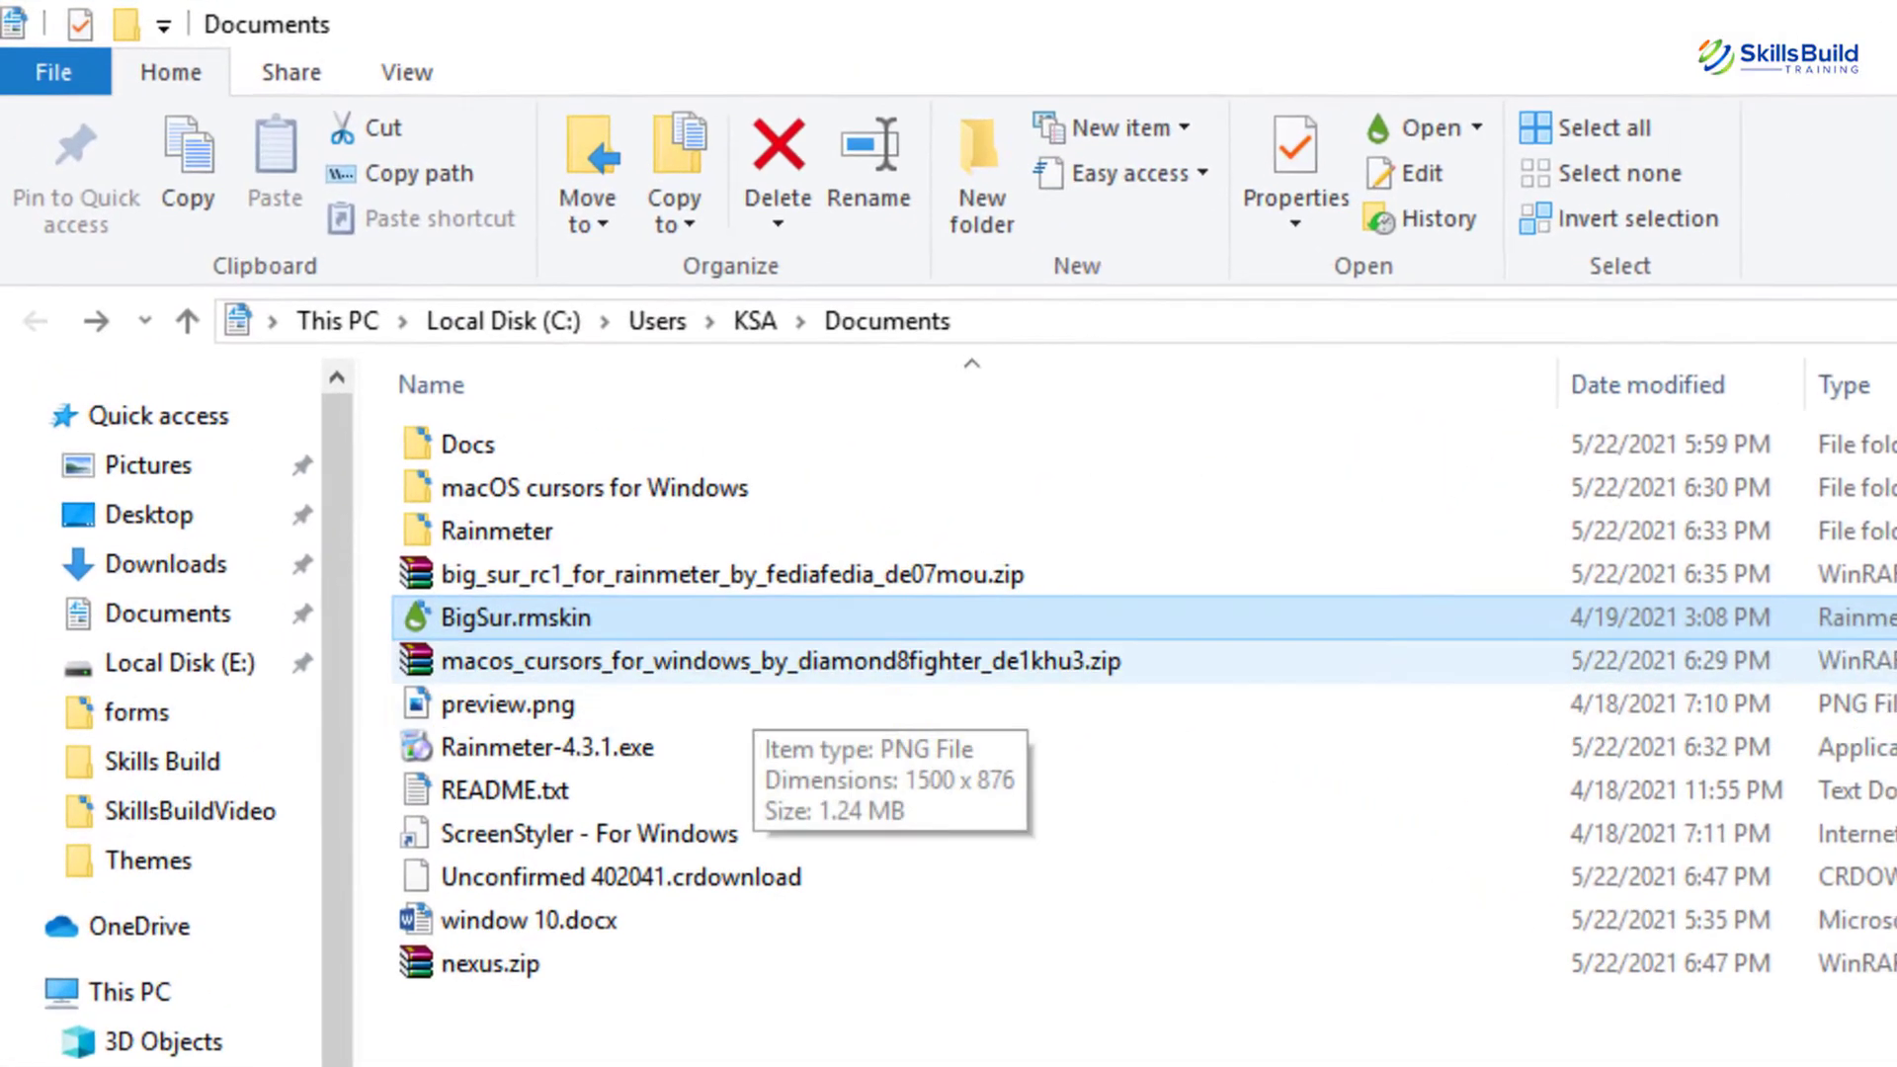
click(594, 978)
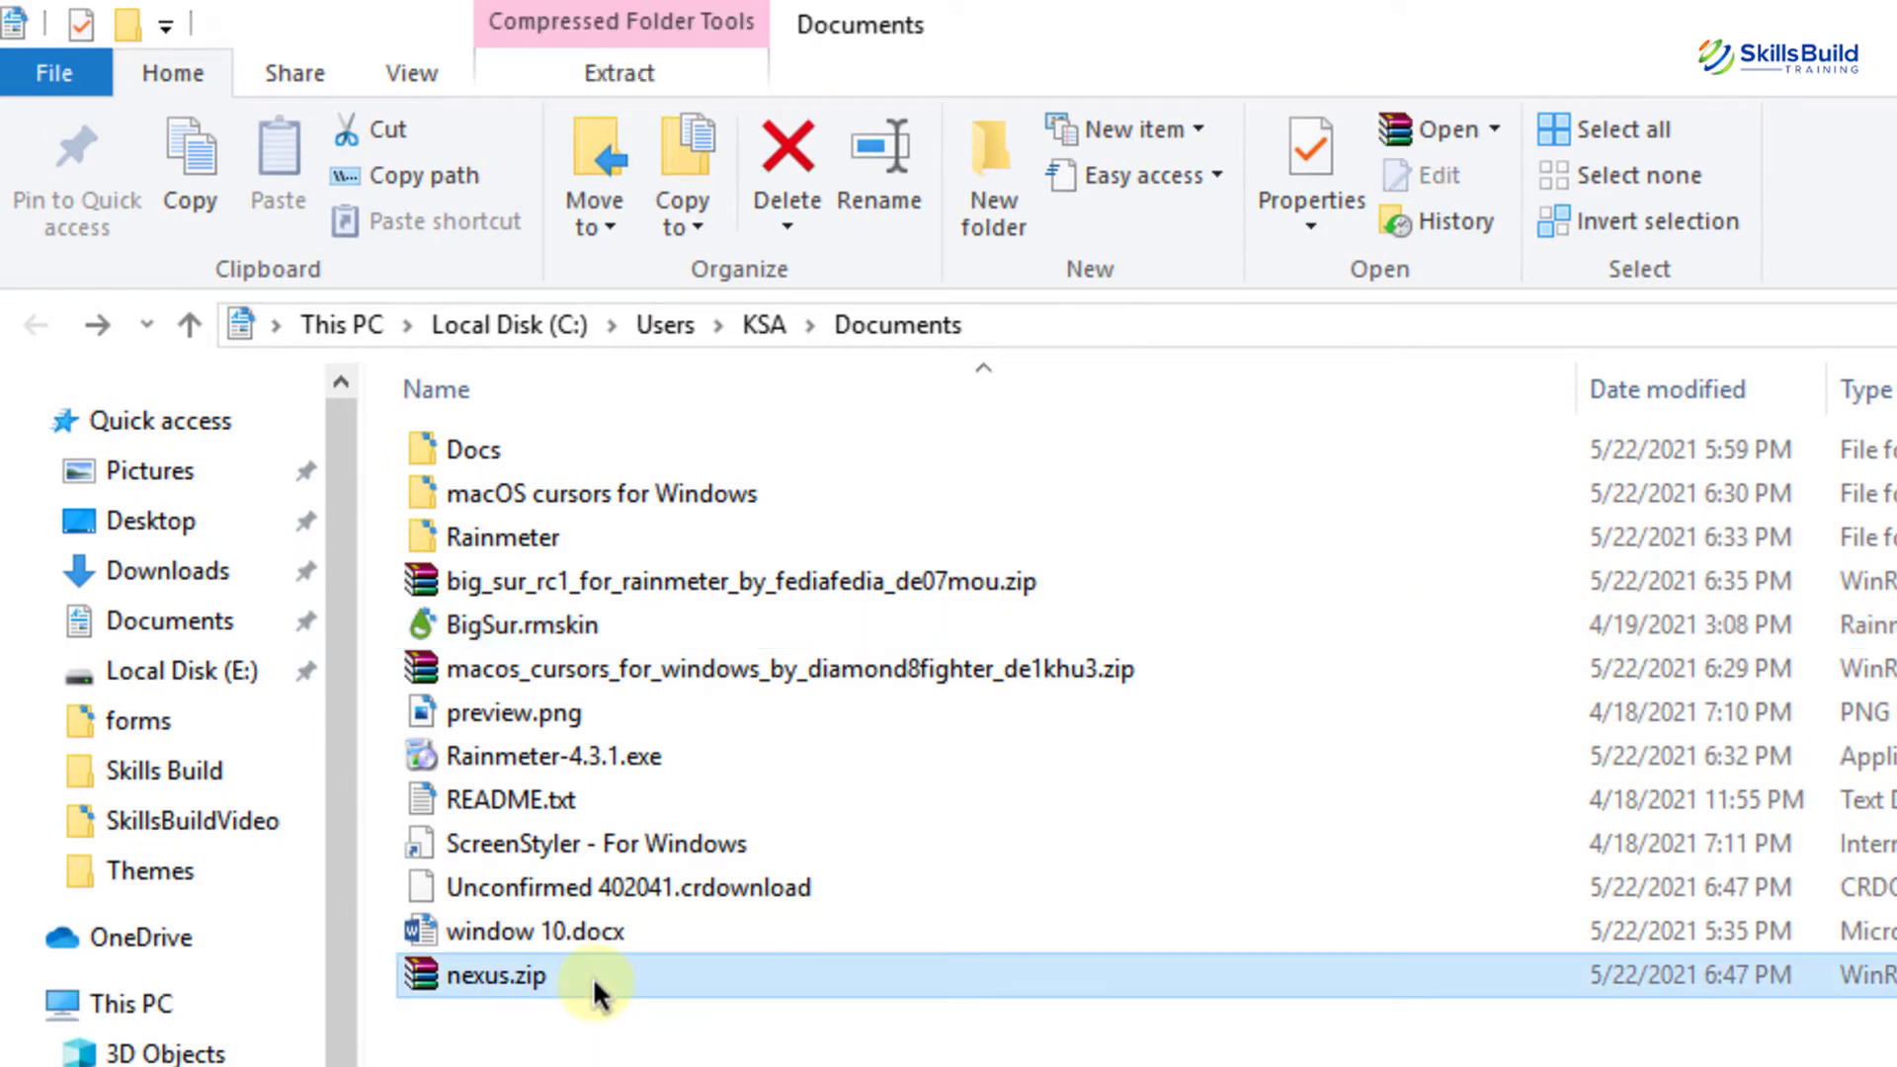
right_click(594, 978)
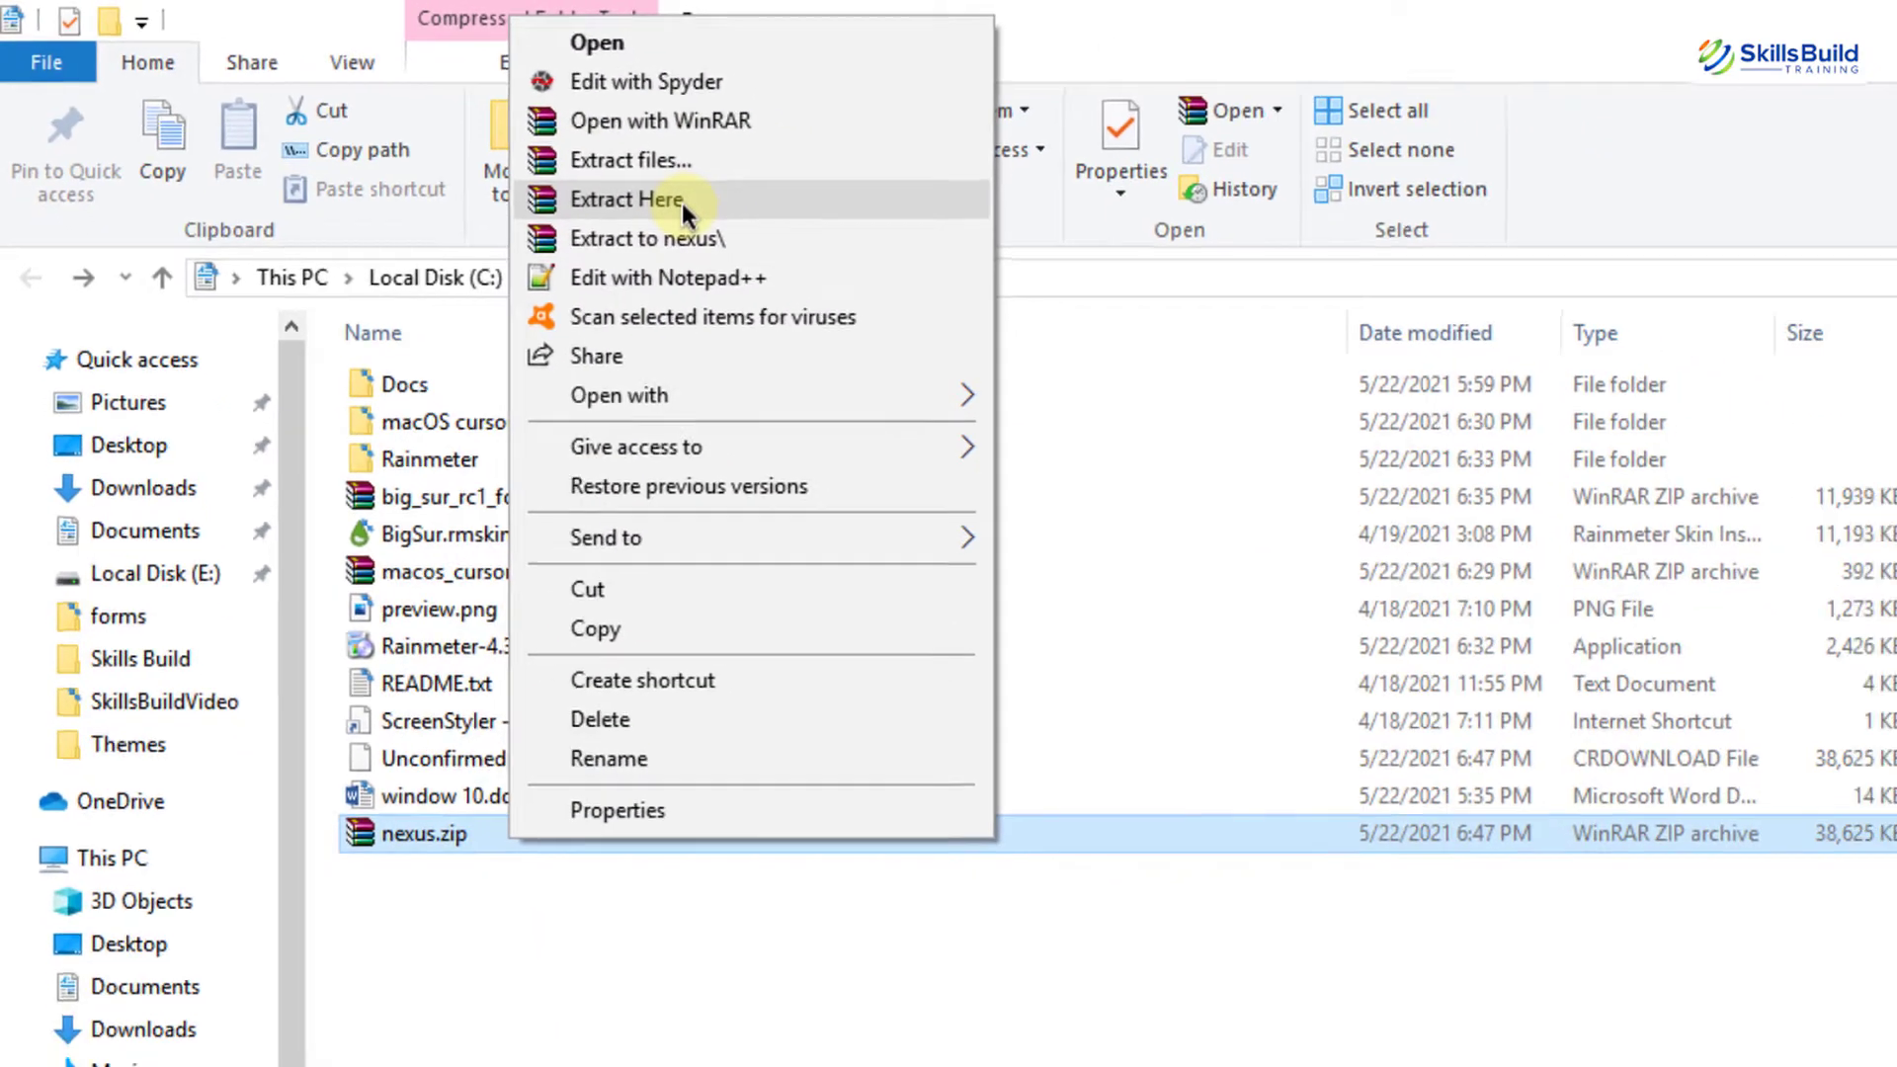
click(682, 203)
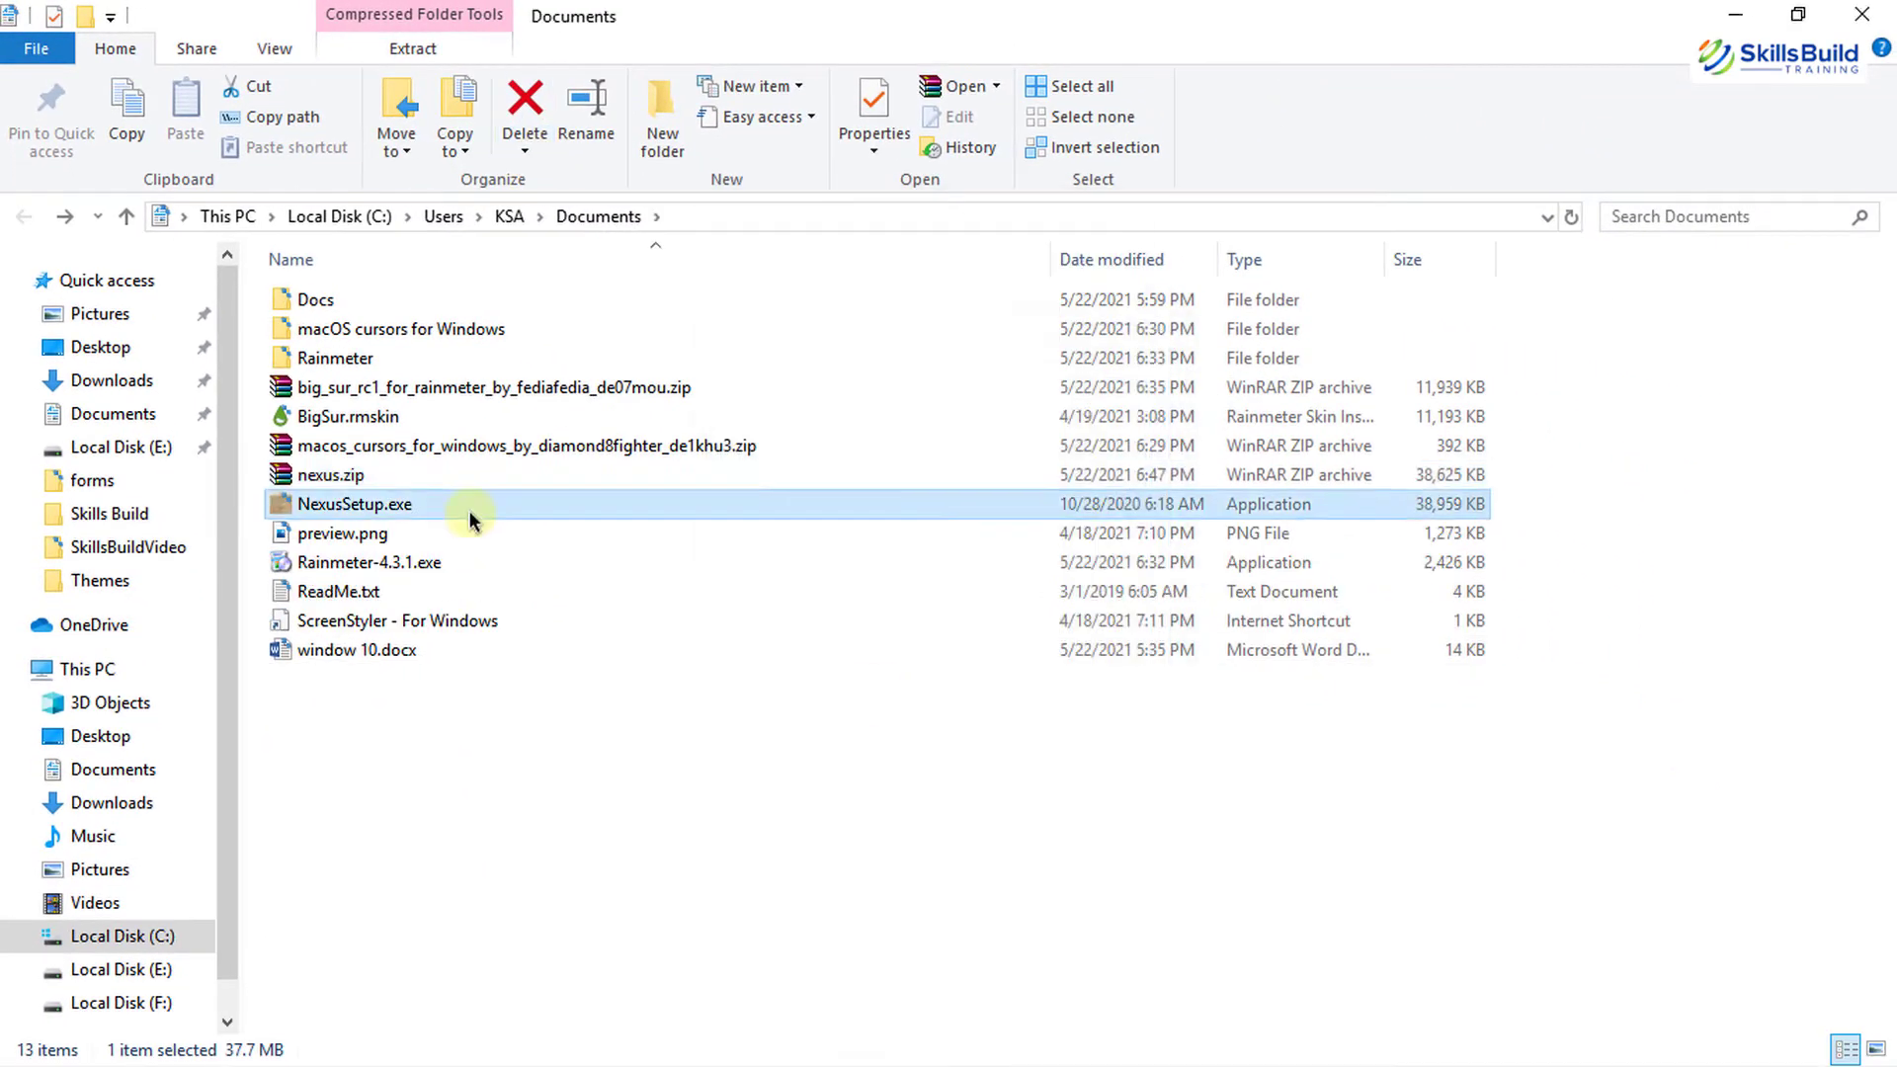
click(442, 616)
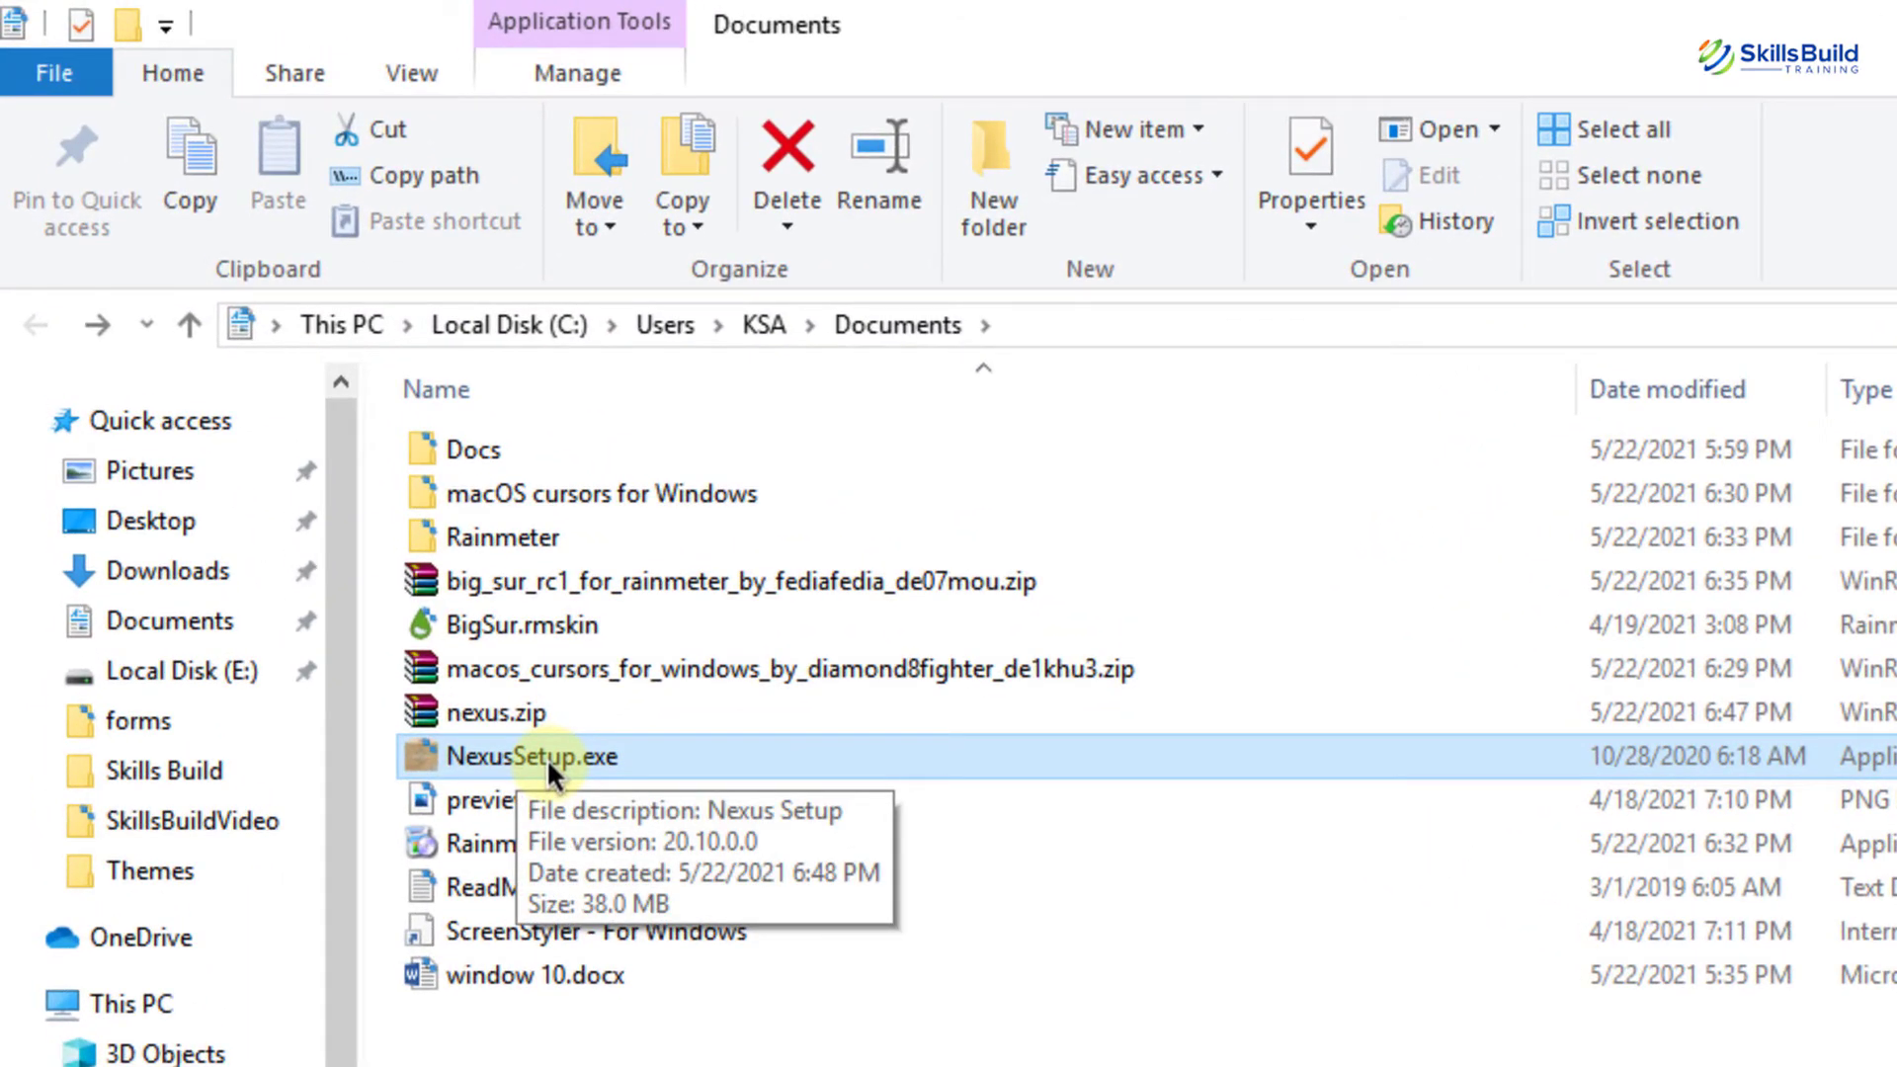
Launch NexusSetup.exe and confirm English as the setup language.
double_click(547, 757)
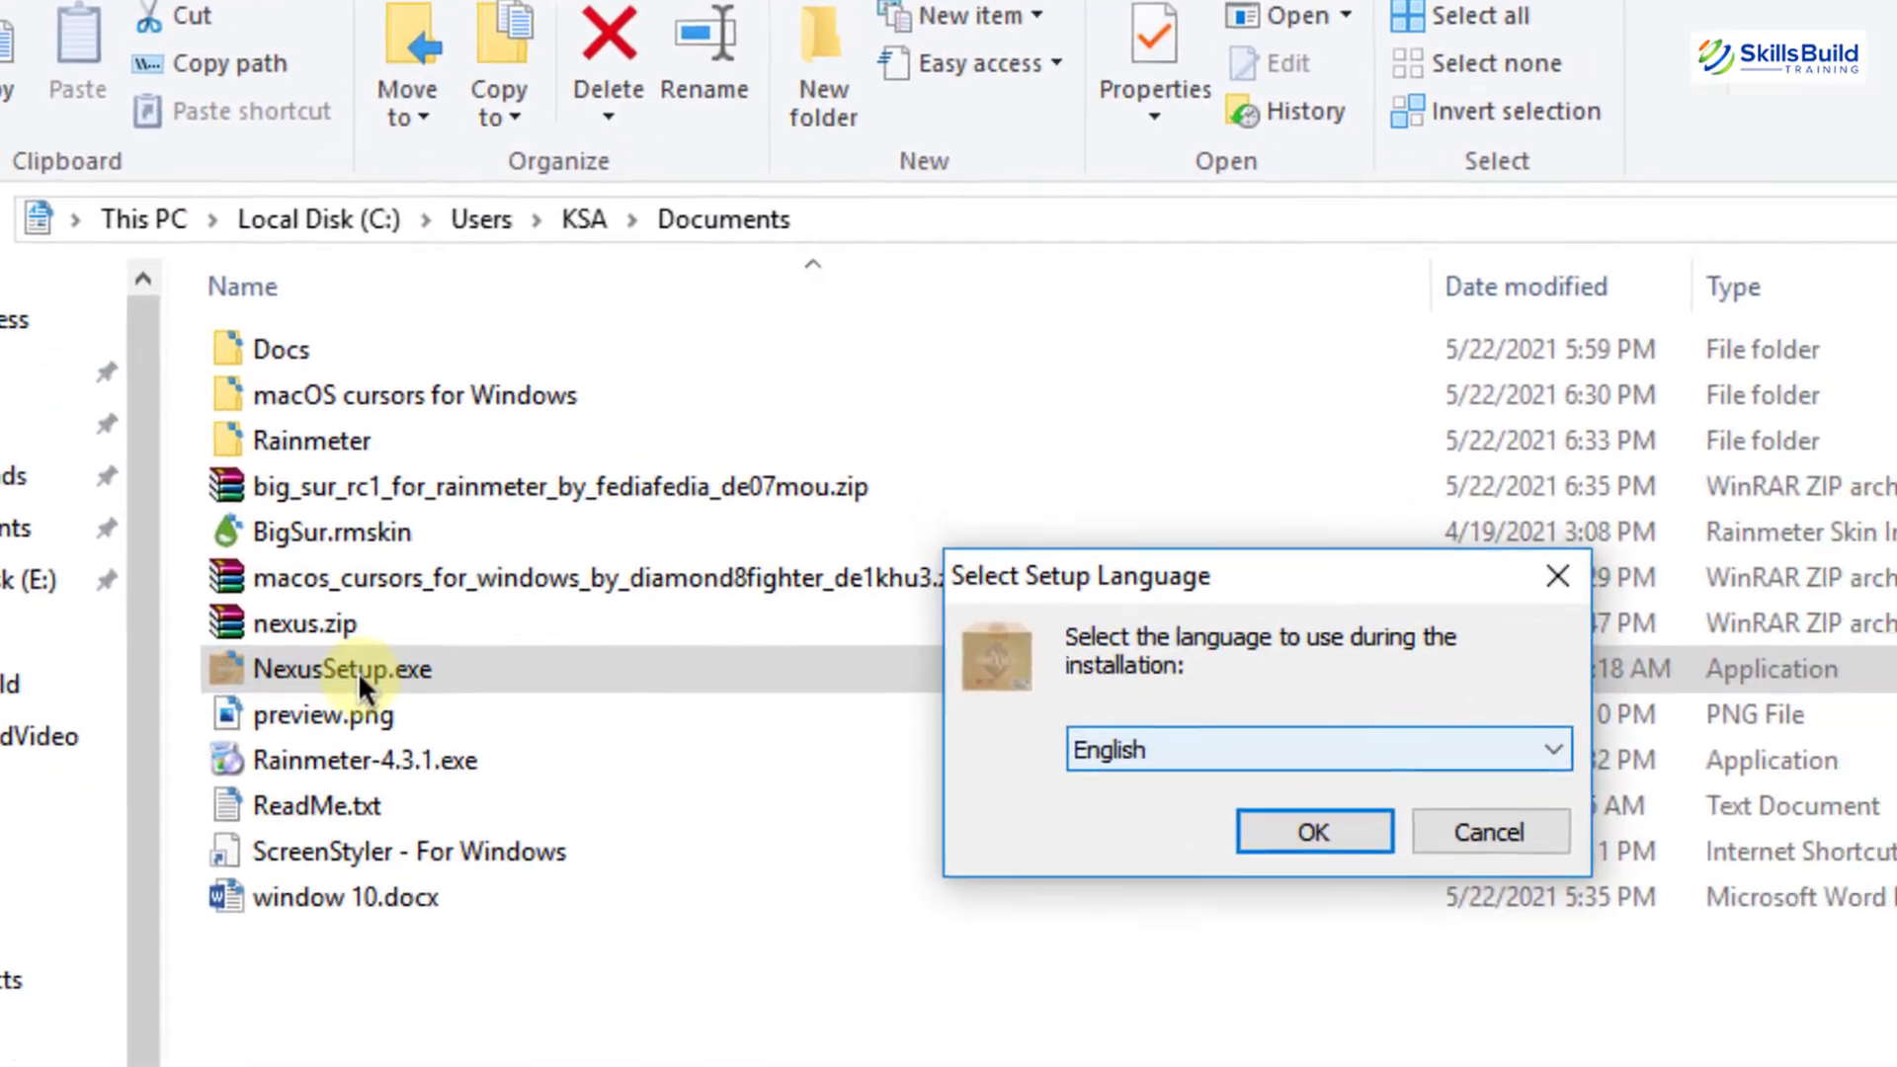
key(alt+Down)
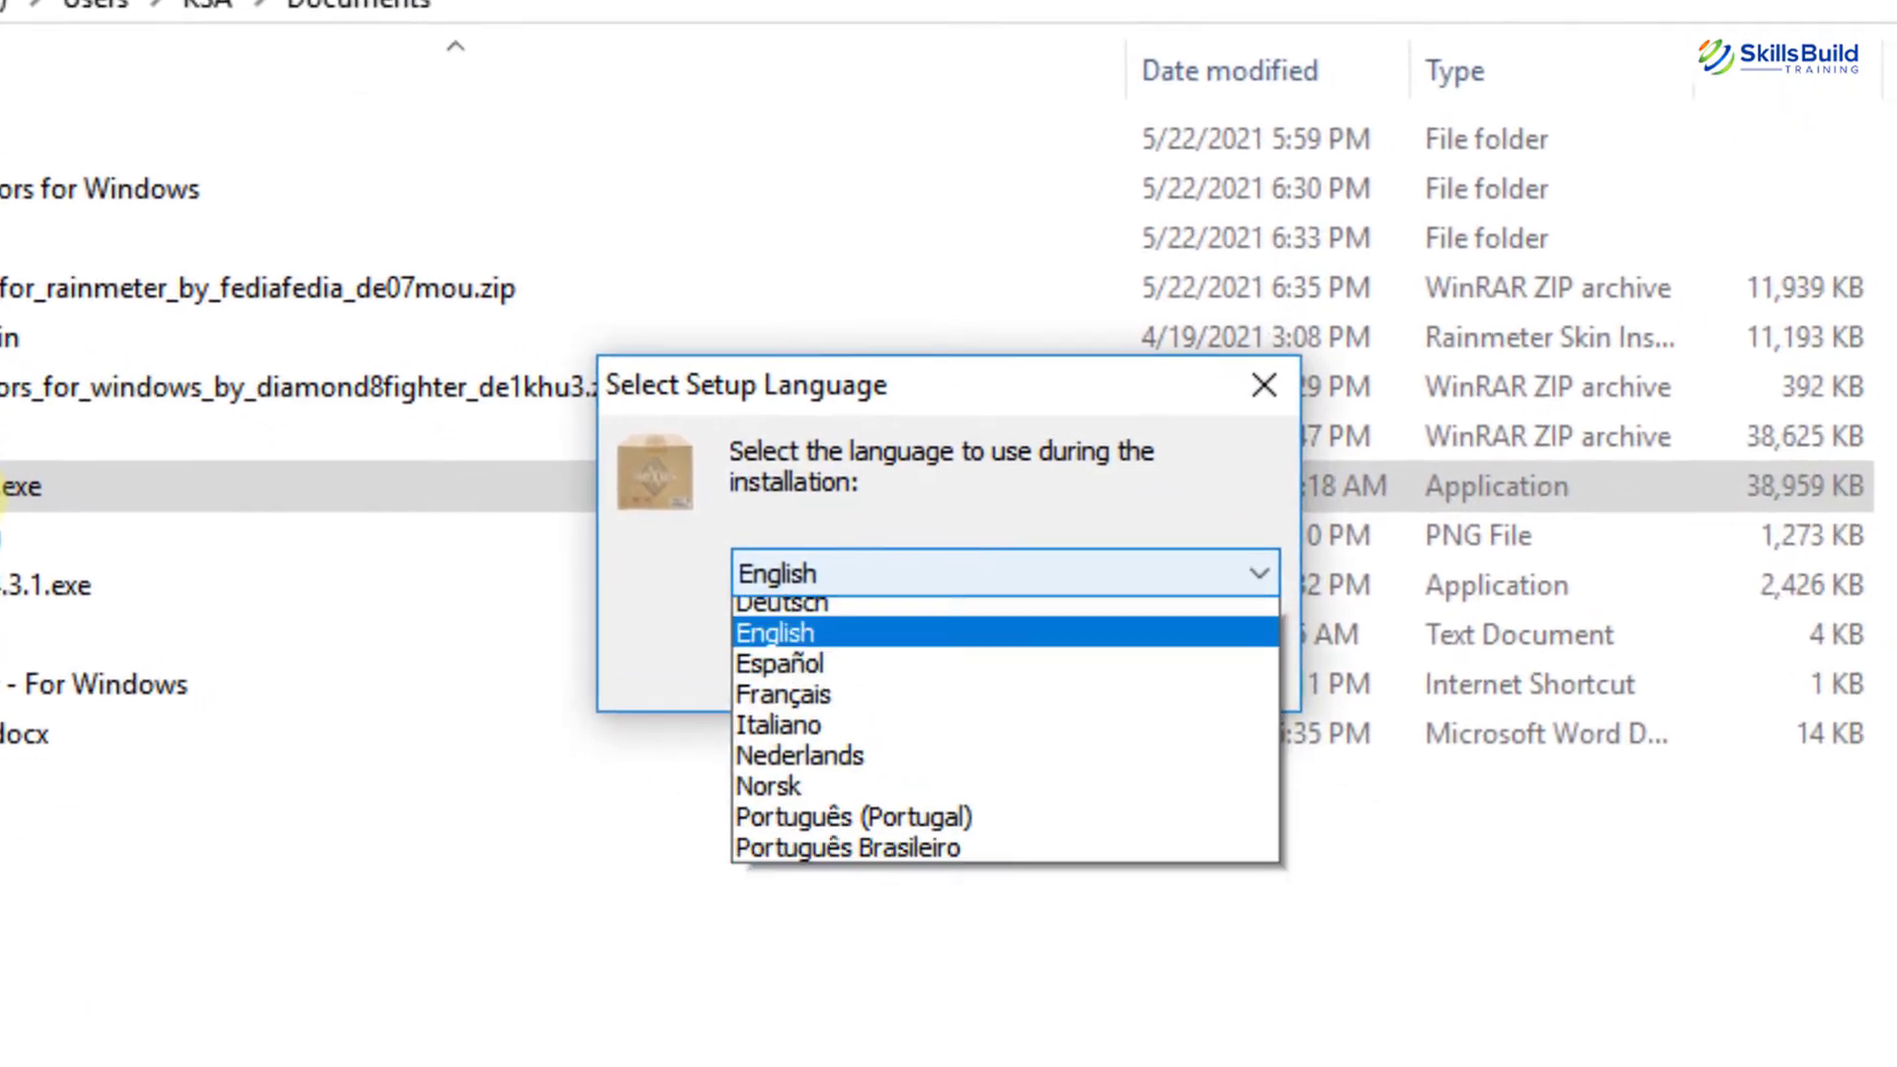
key(Return)
key(alt+Down)
key(Return)
key(Tab)
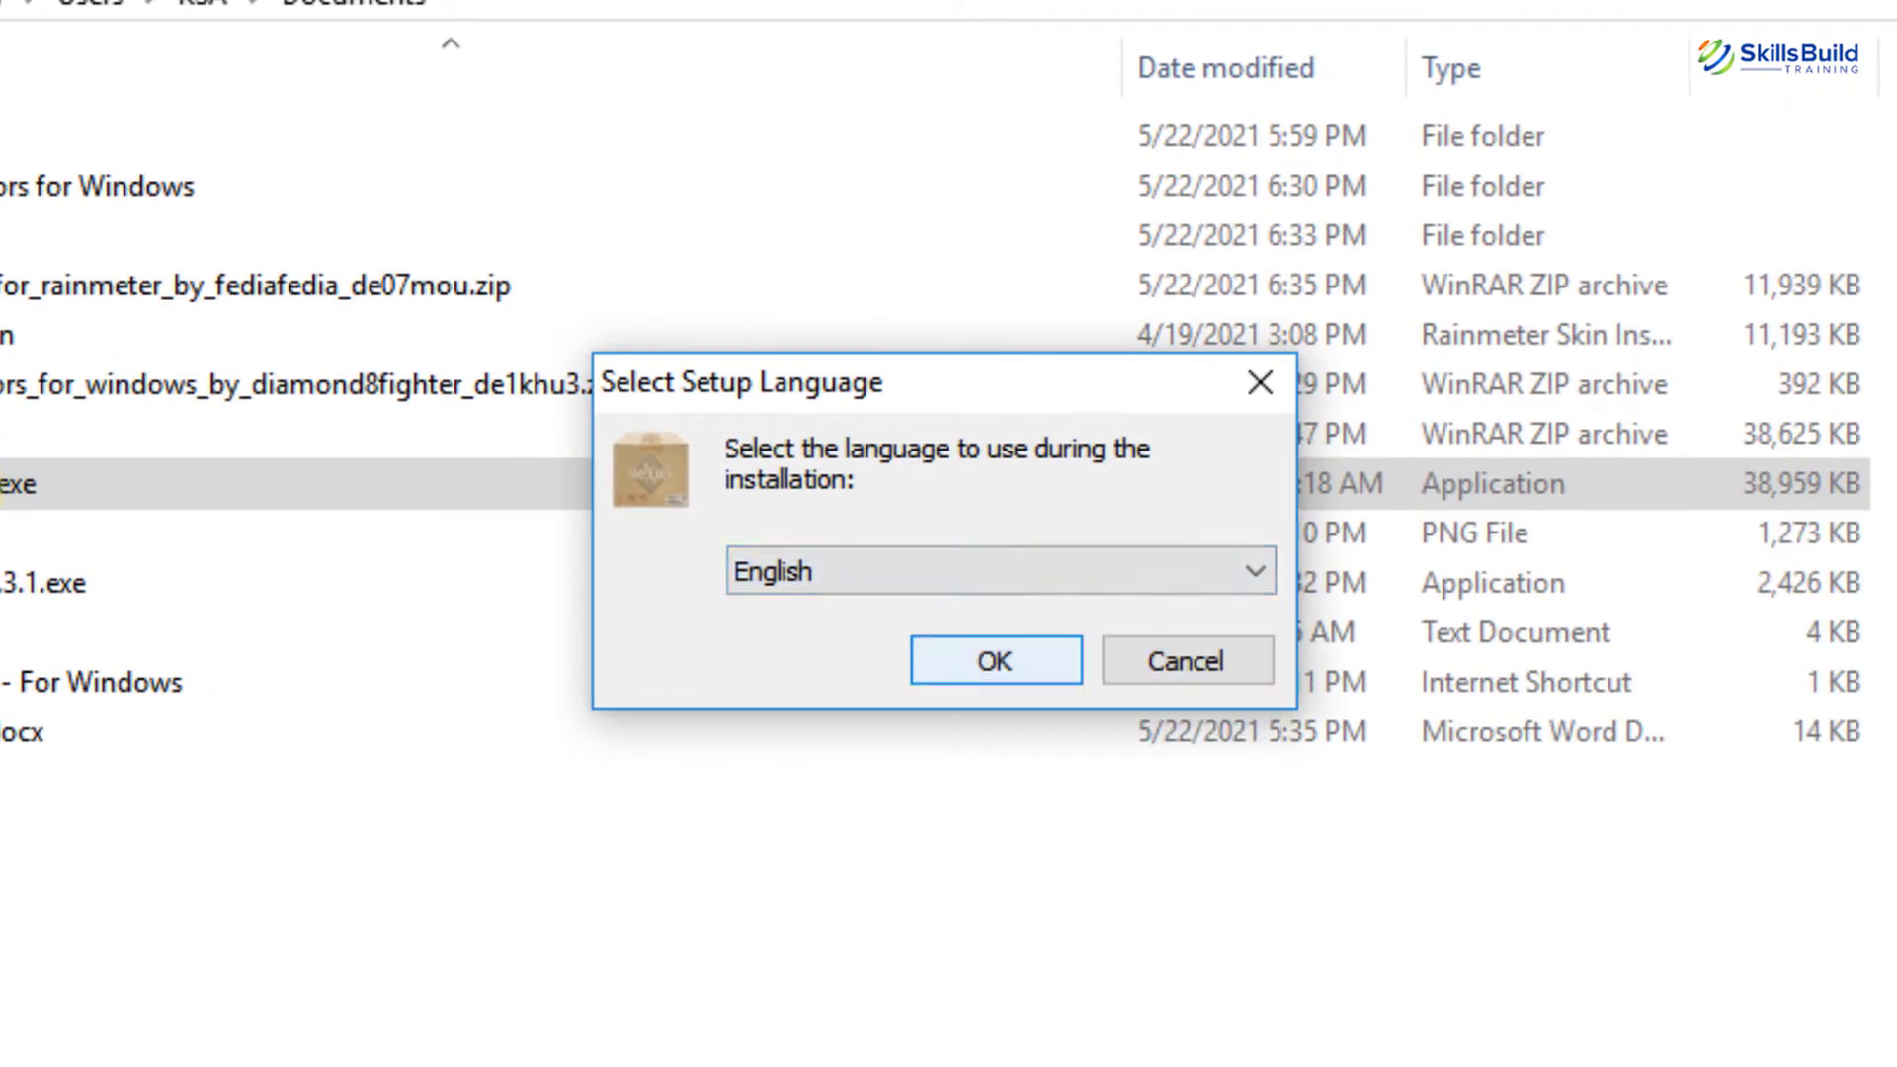
key(shift+Tab)
key(alt+Down)
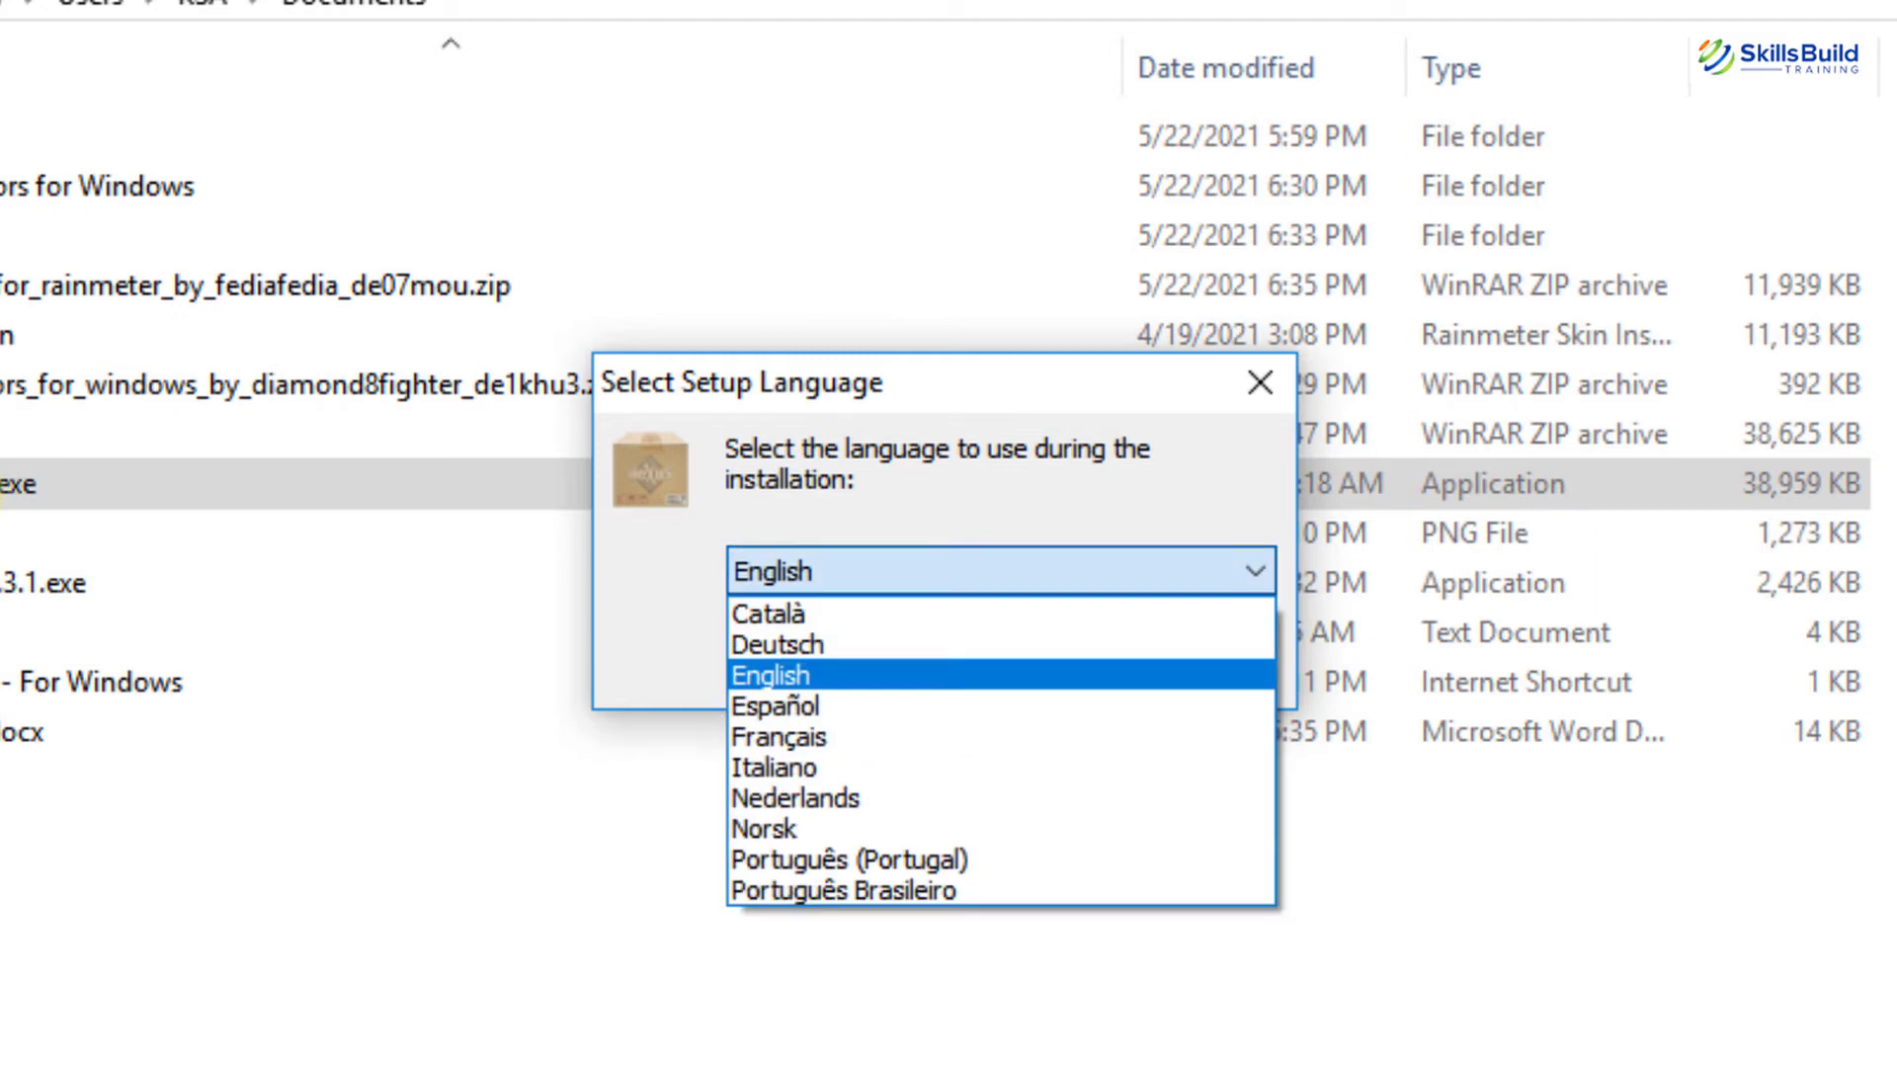
key(Return)
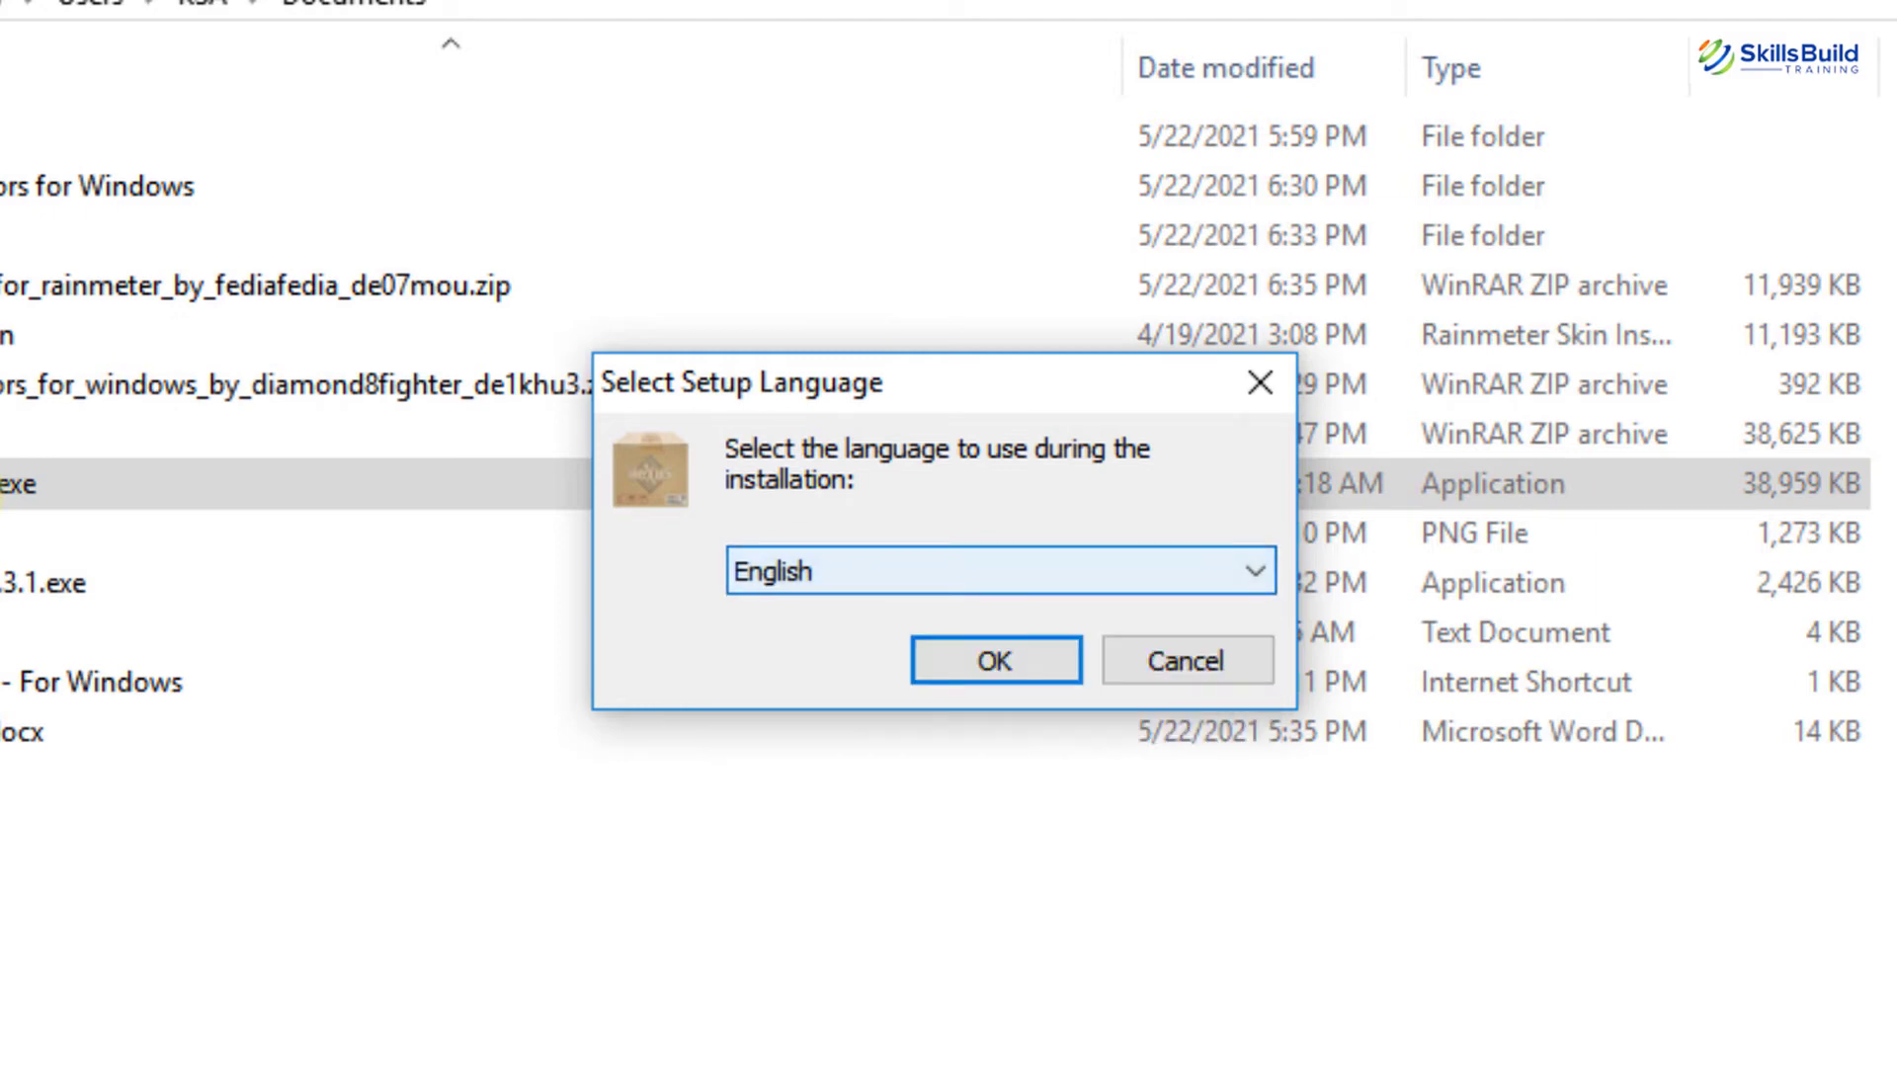
key(alt+Down)
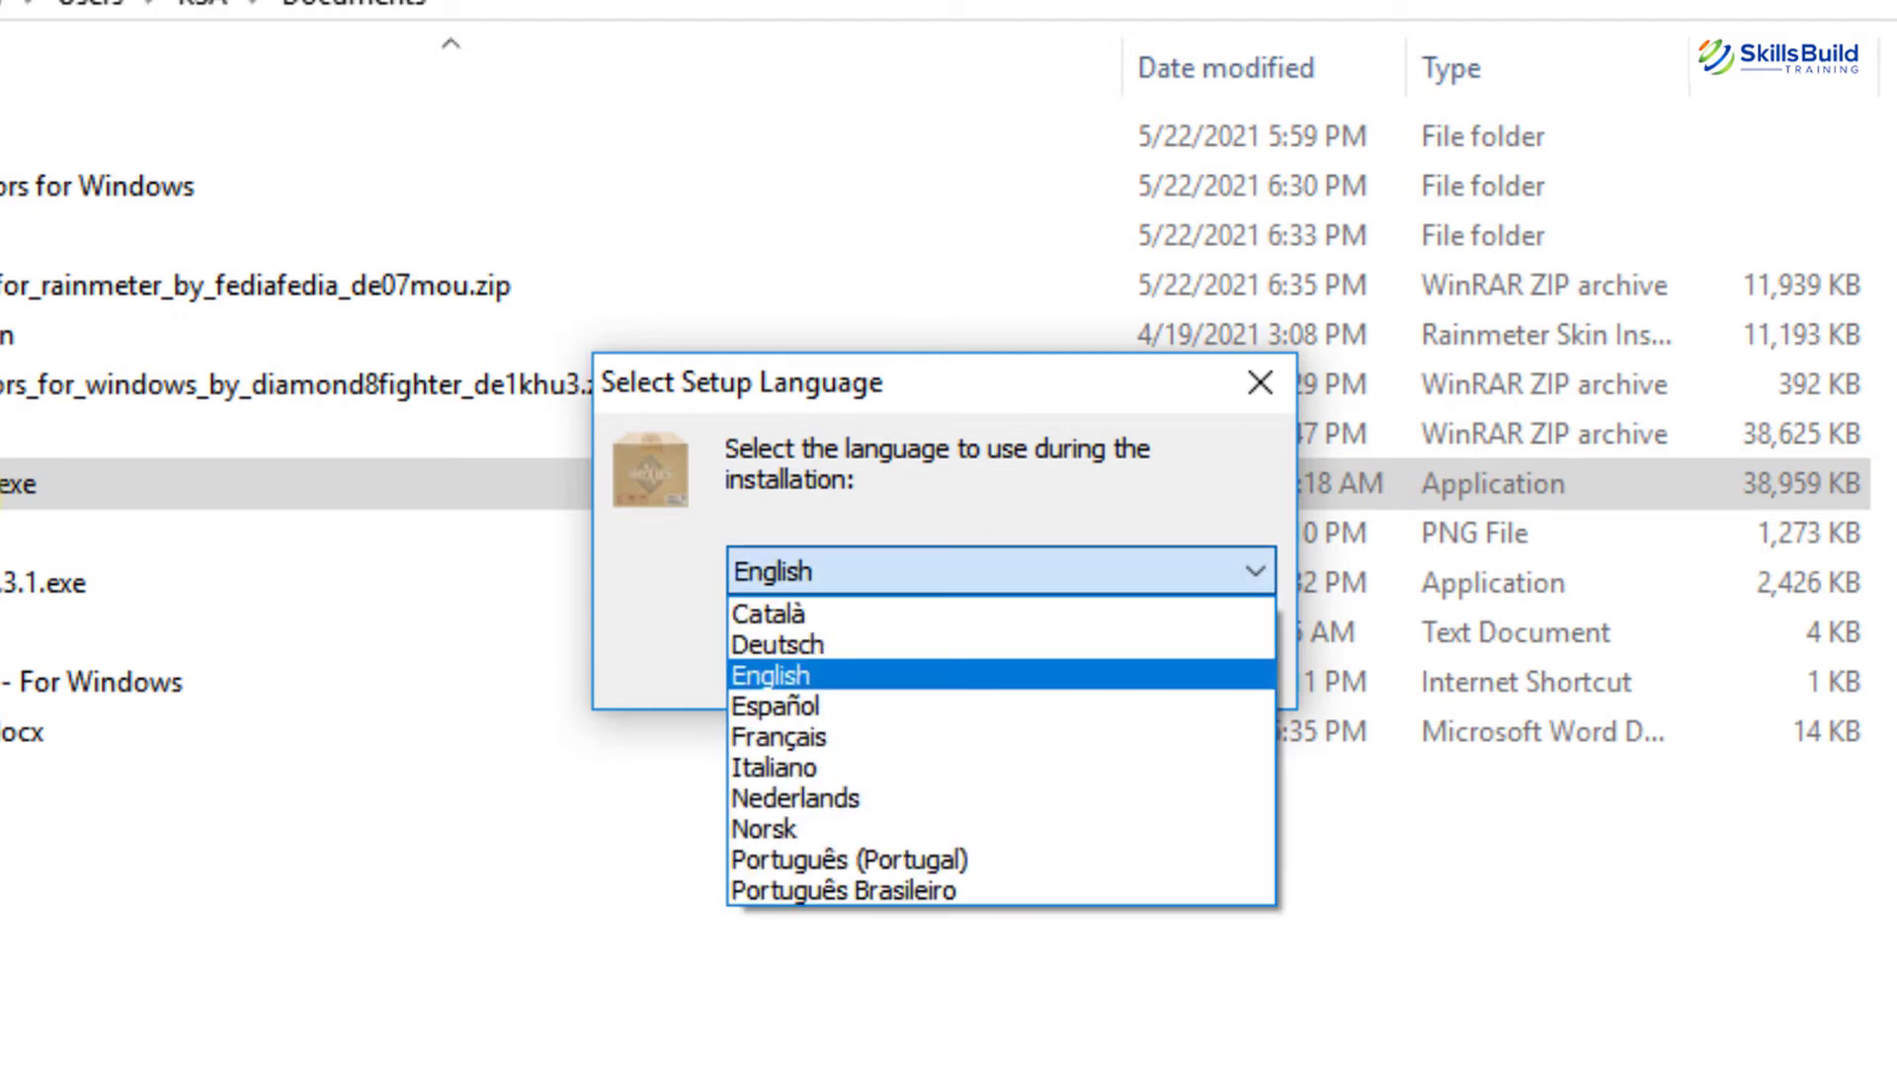
key(Return)
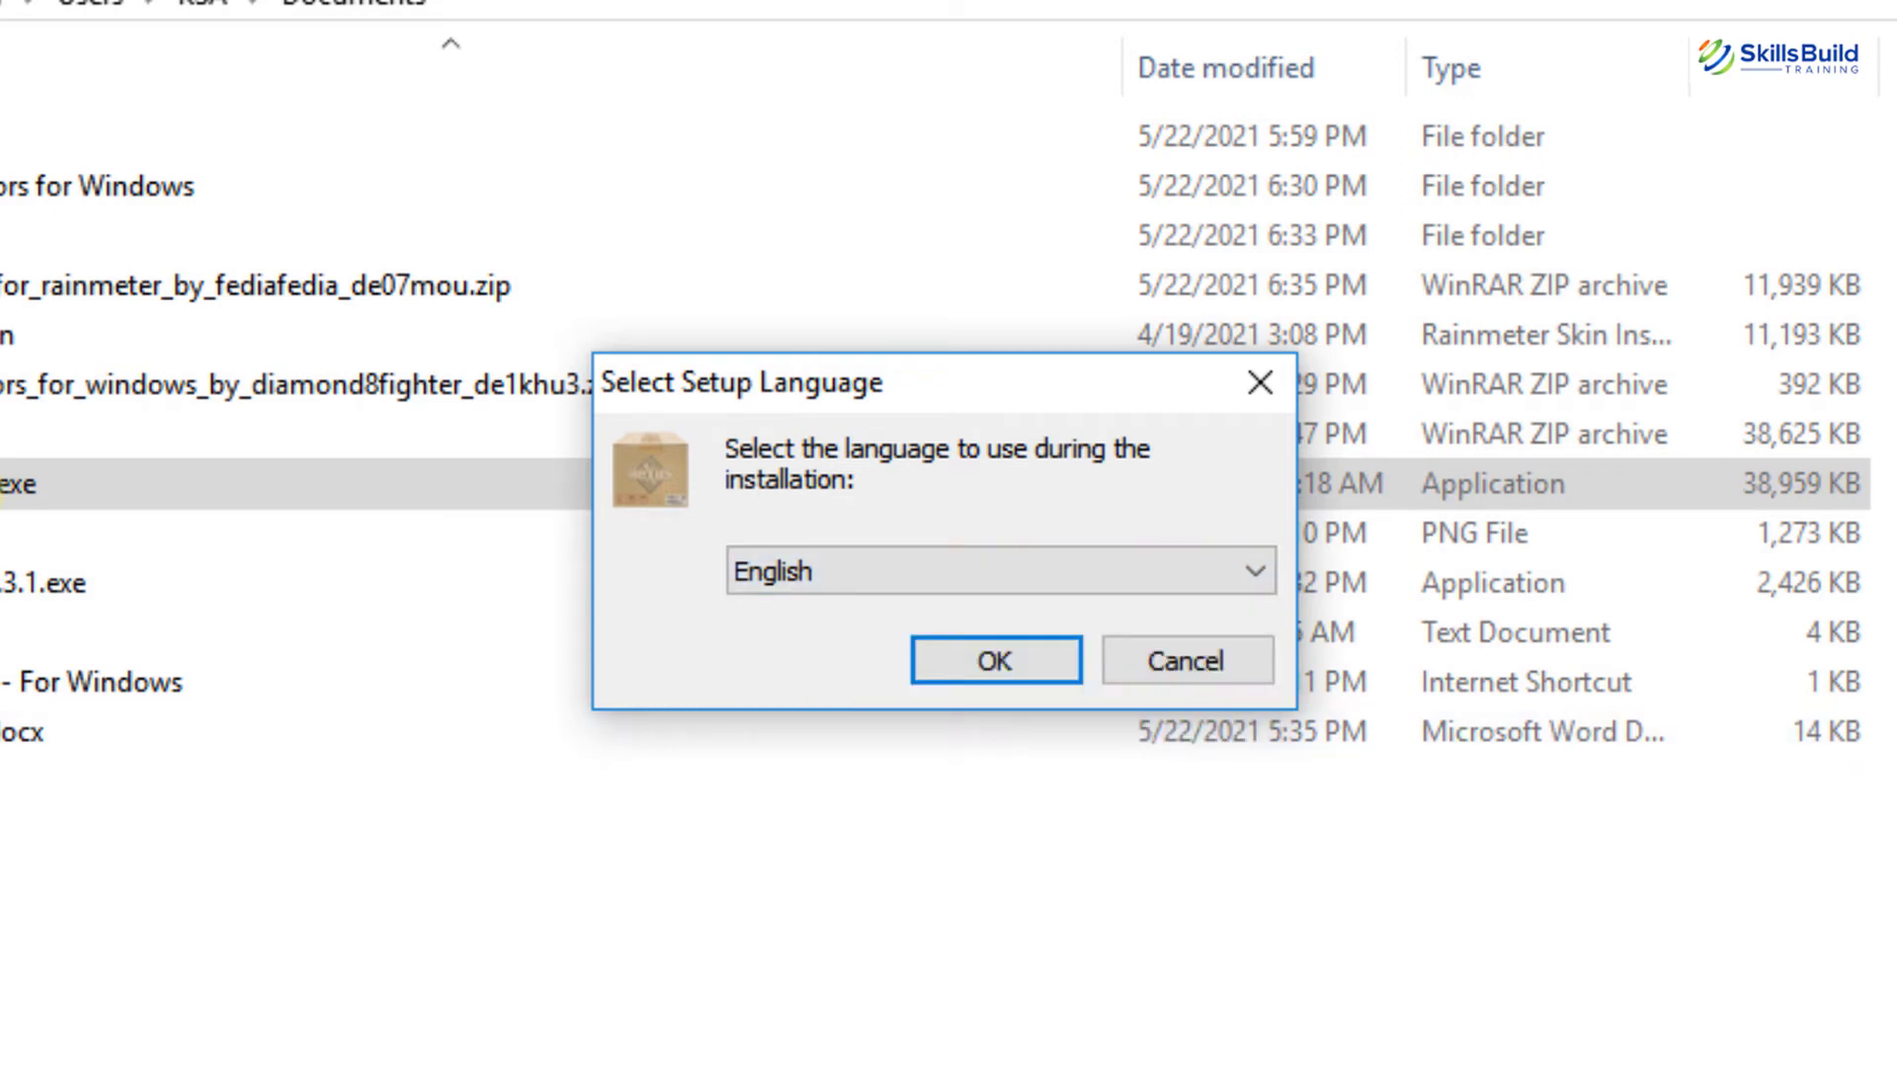
key(Return)
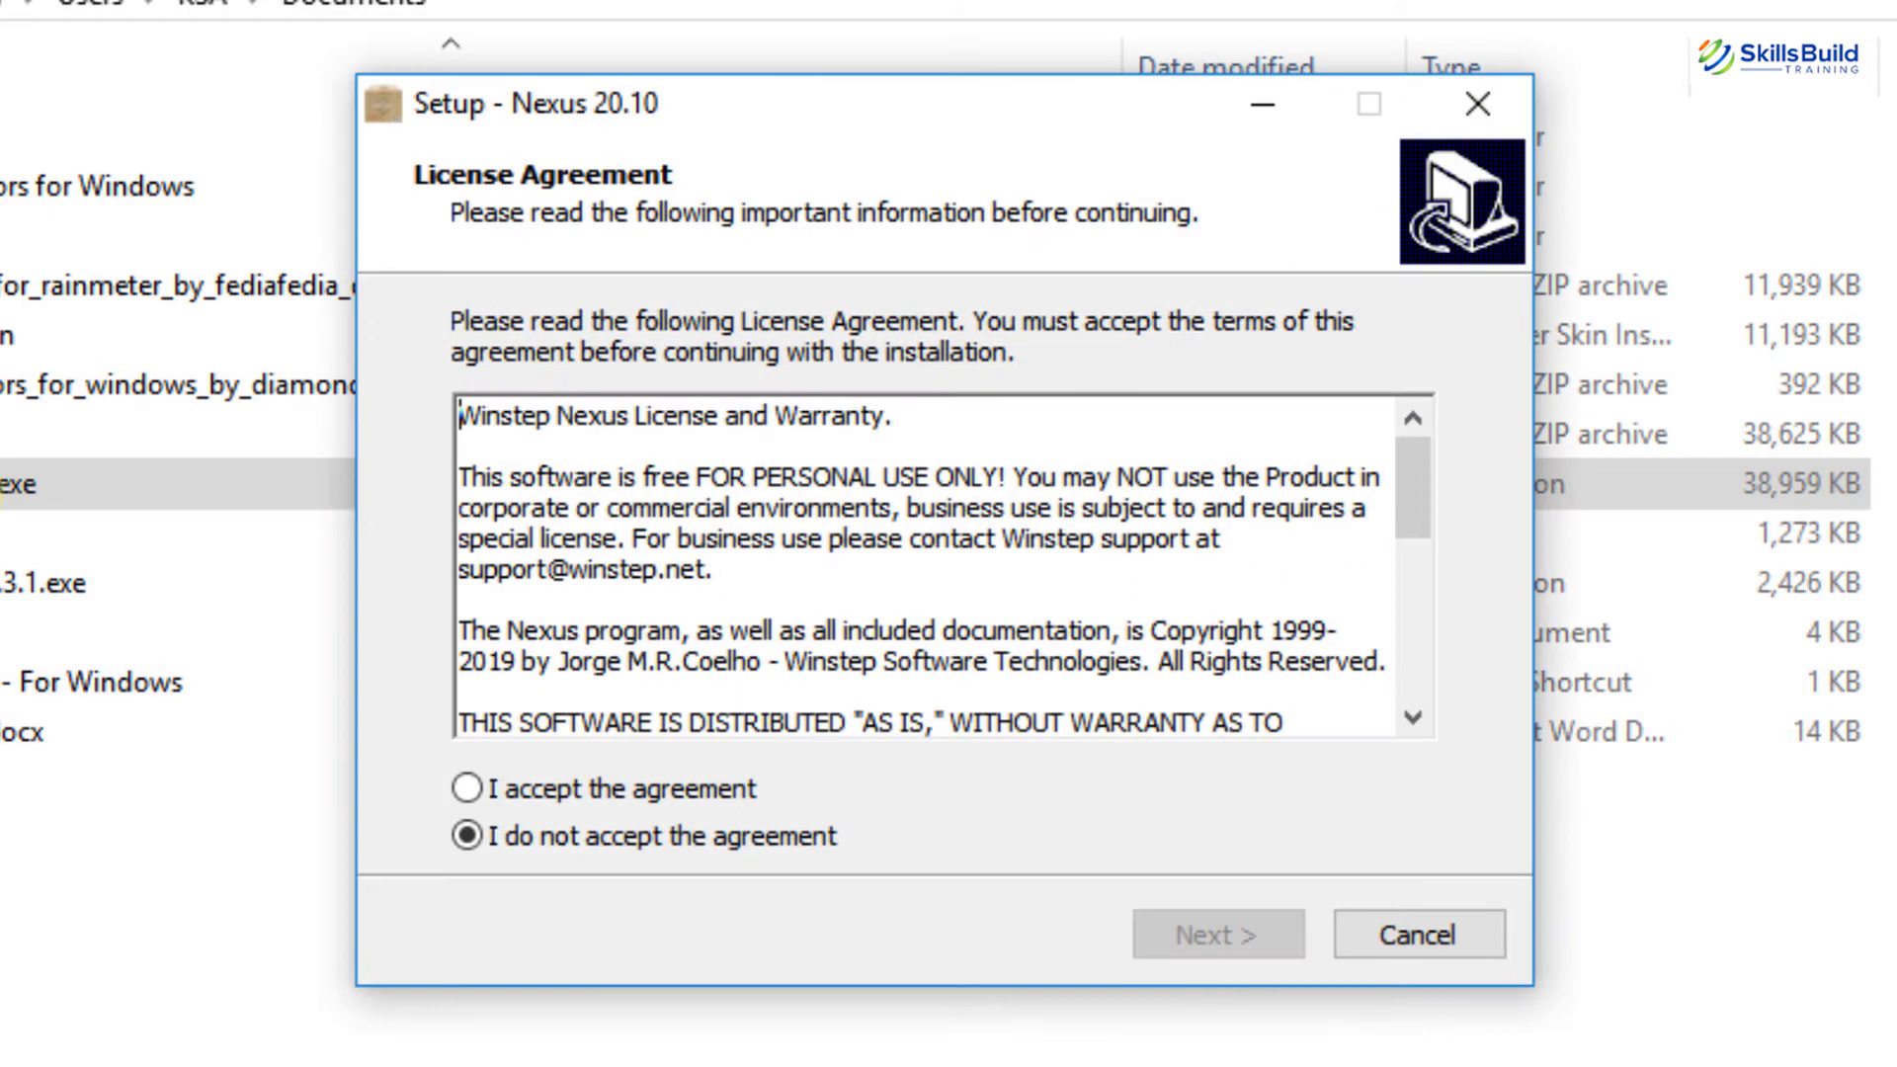
Accept the Nexus license agreement and continue.
scroll(923, 567, down, 6)
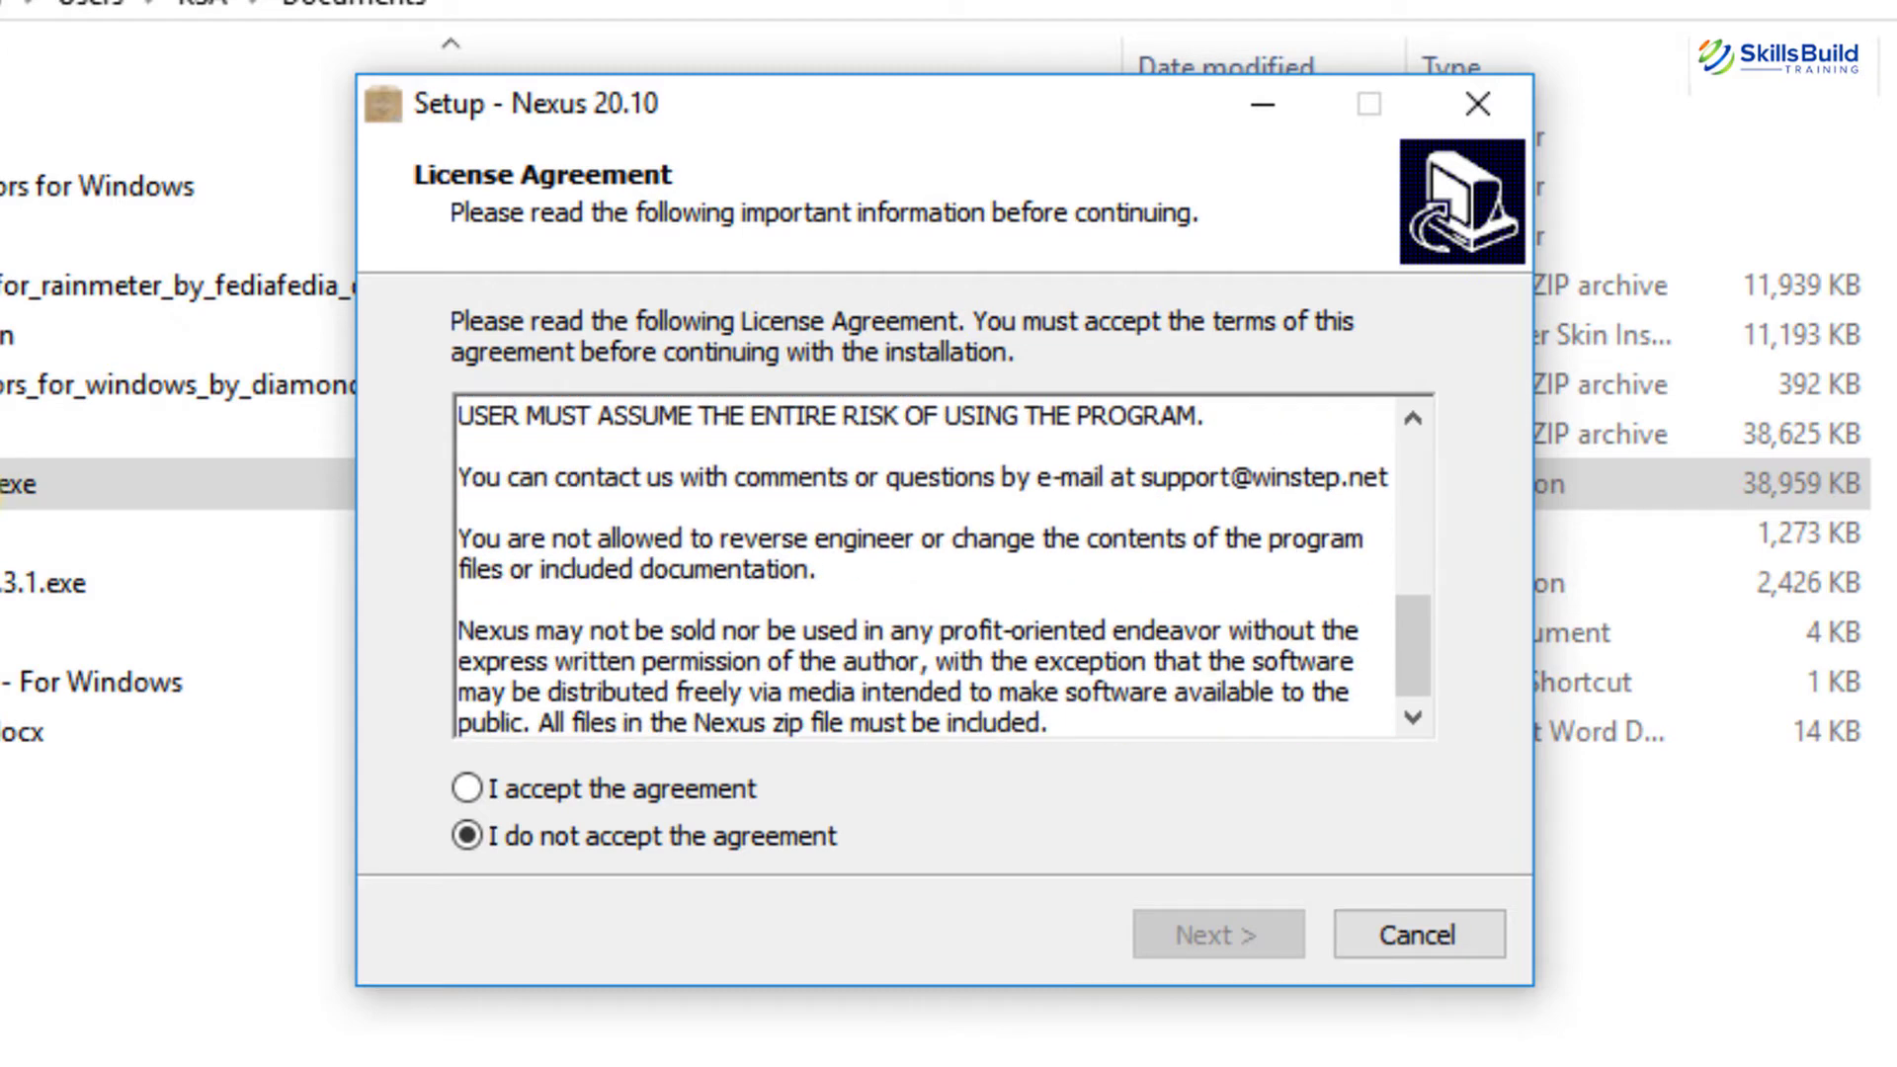
scroll(923, 567, up, 6)
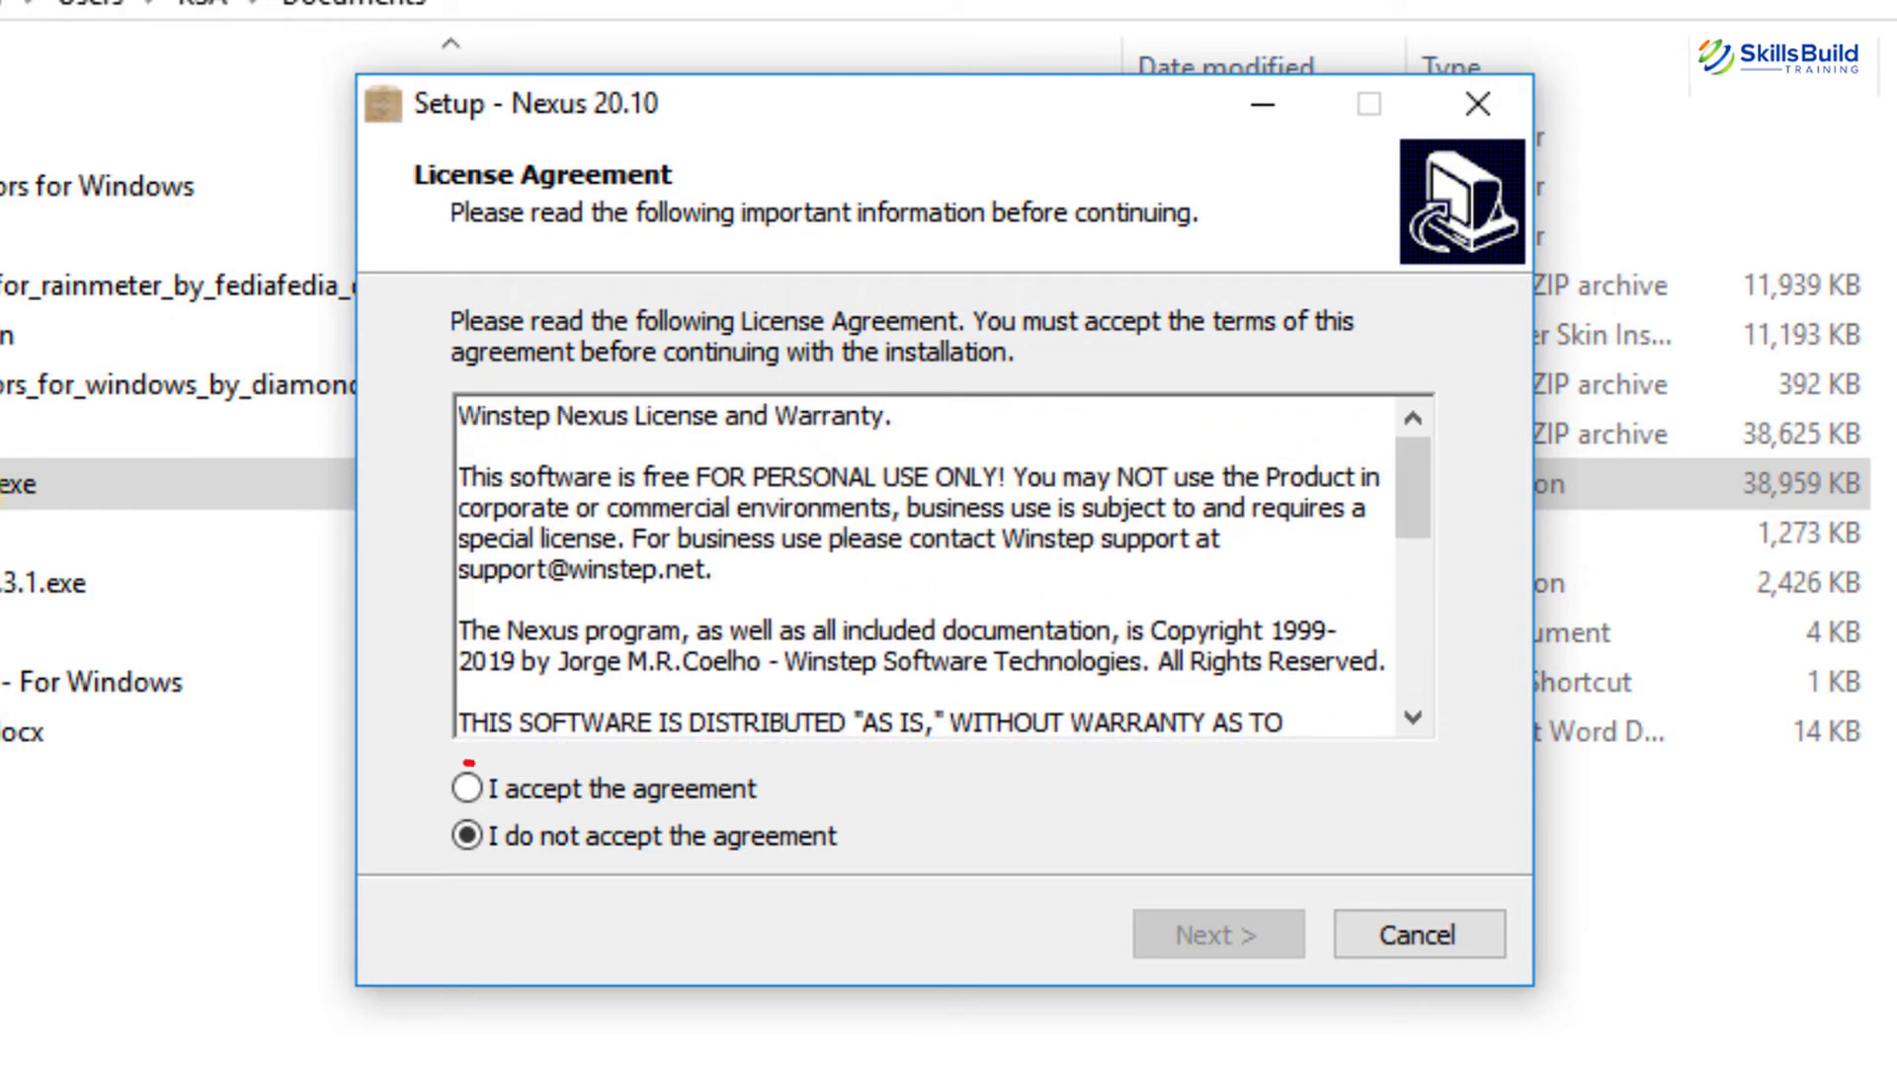
click(466, 788)
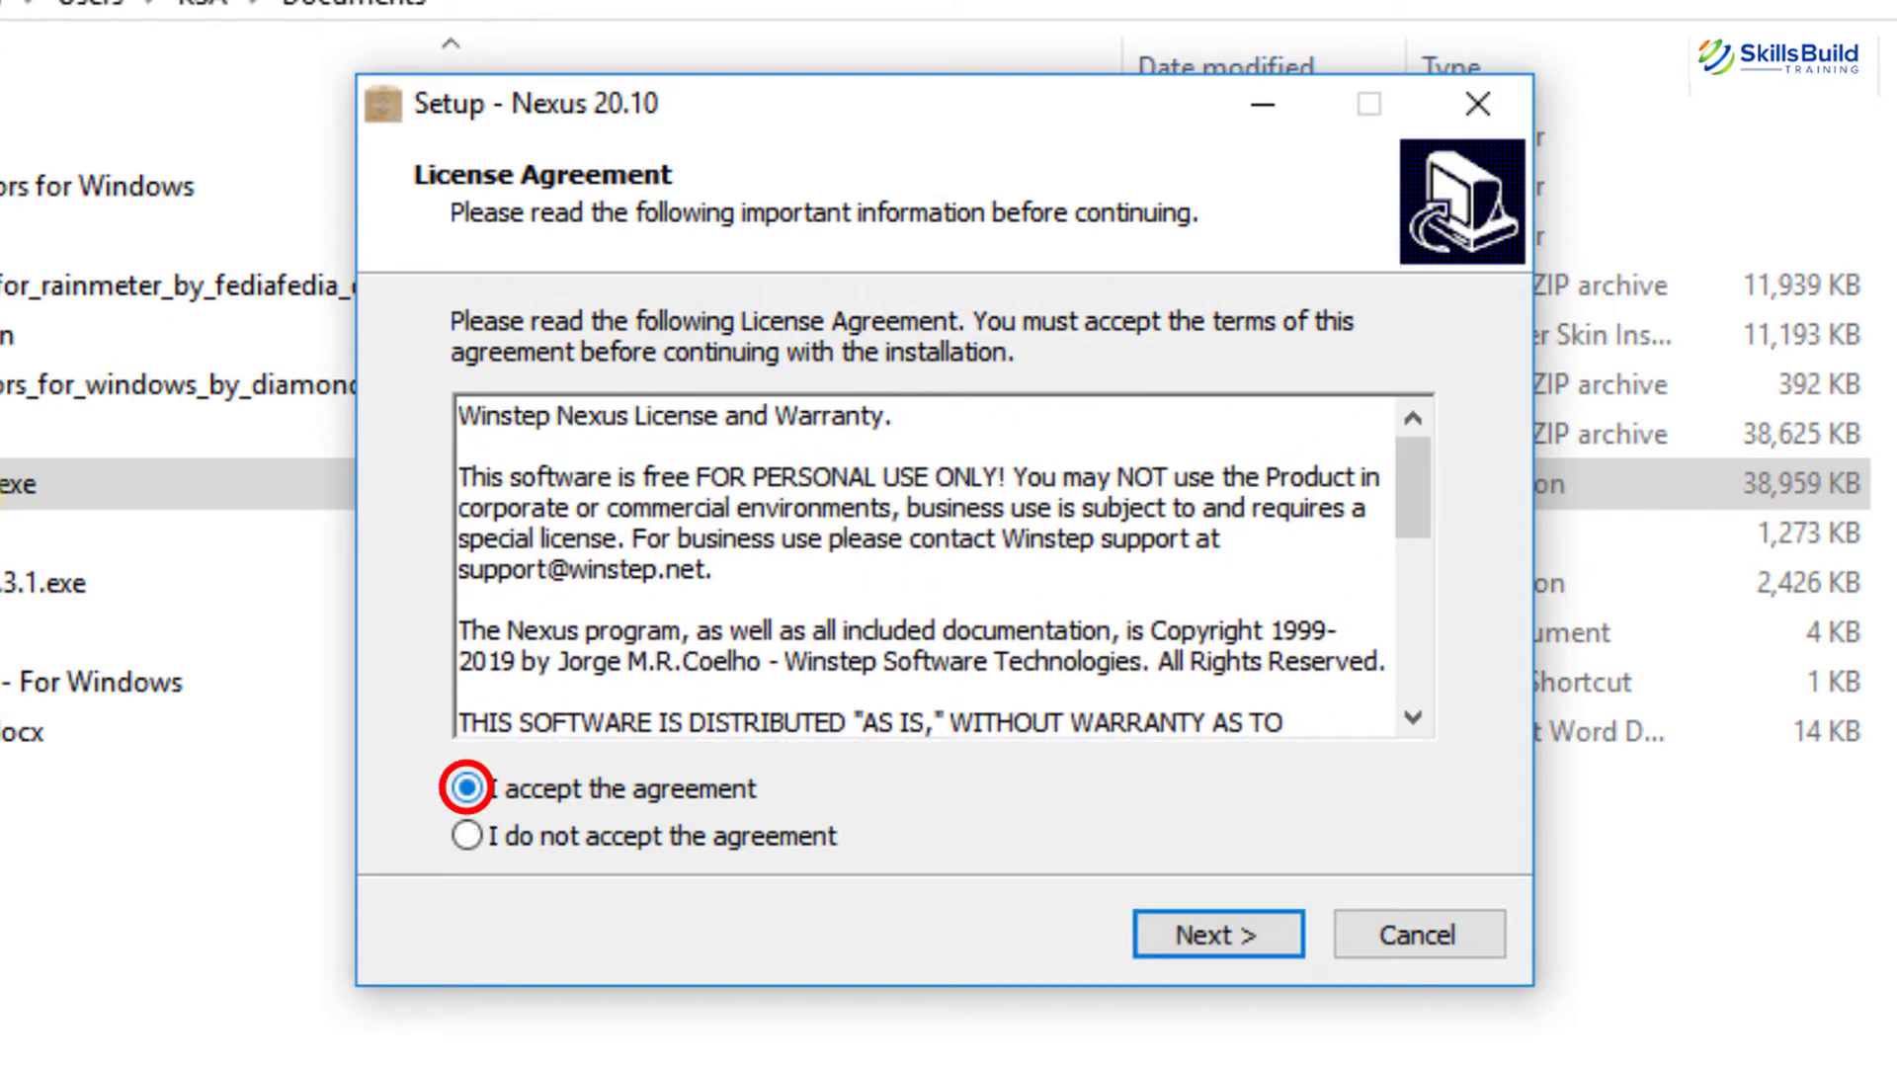
key(Return)
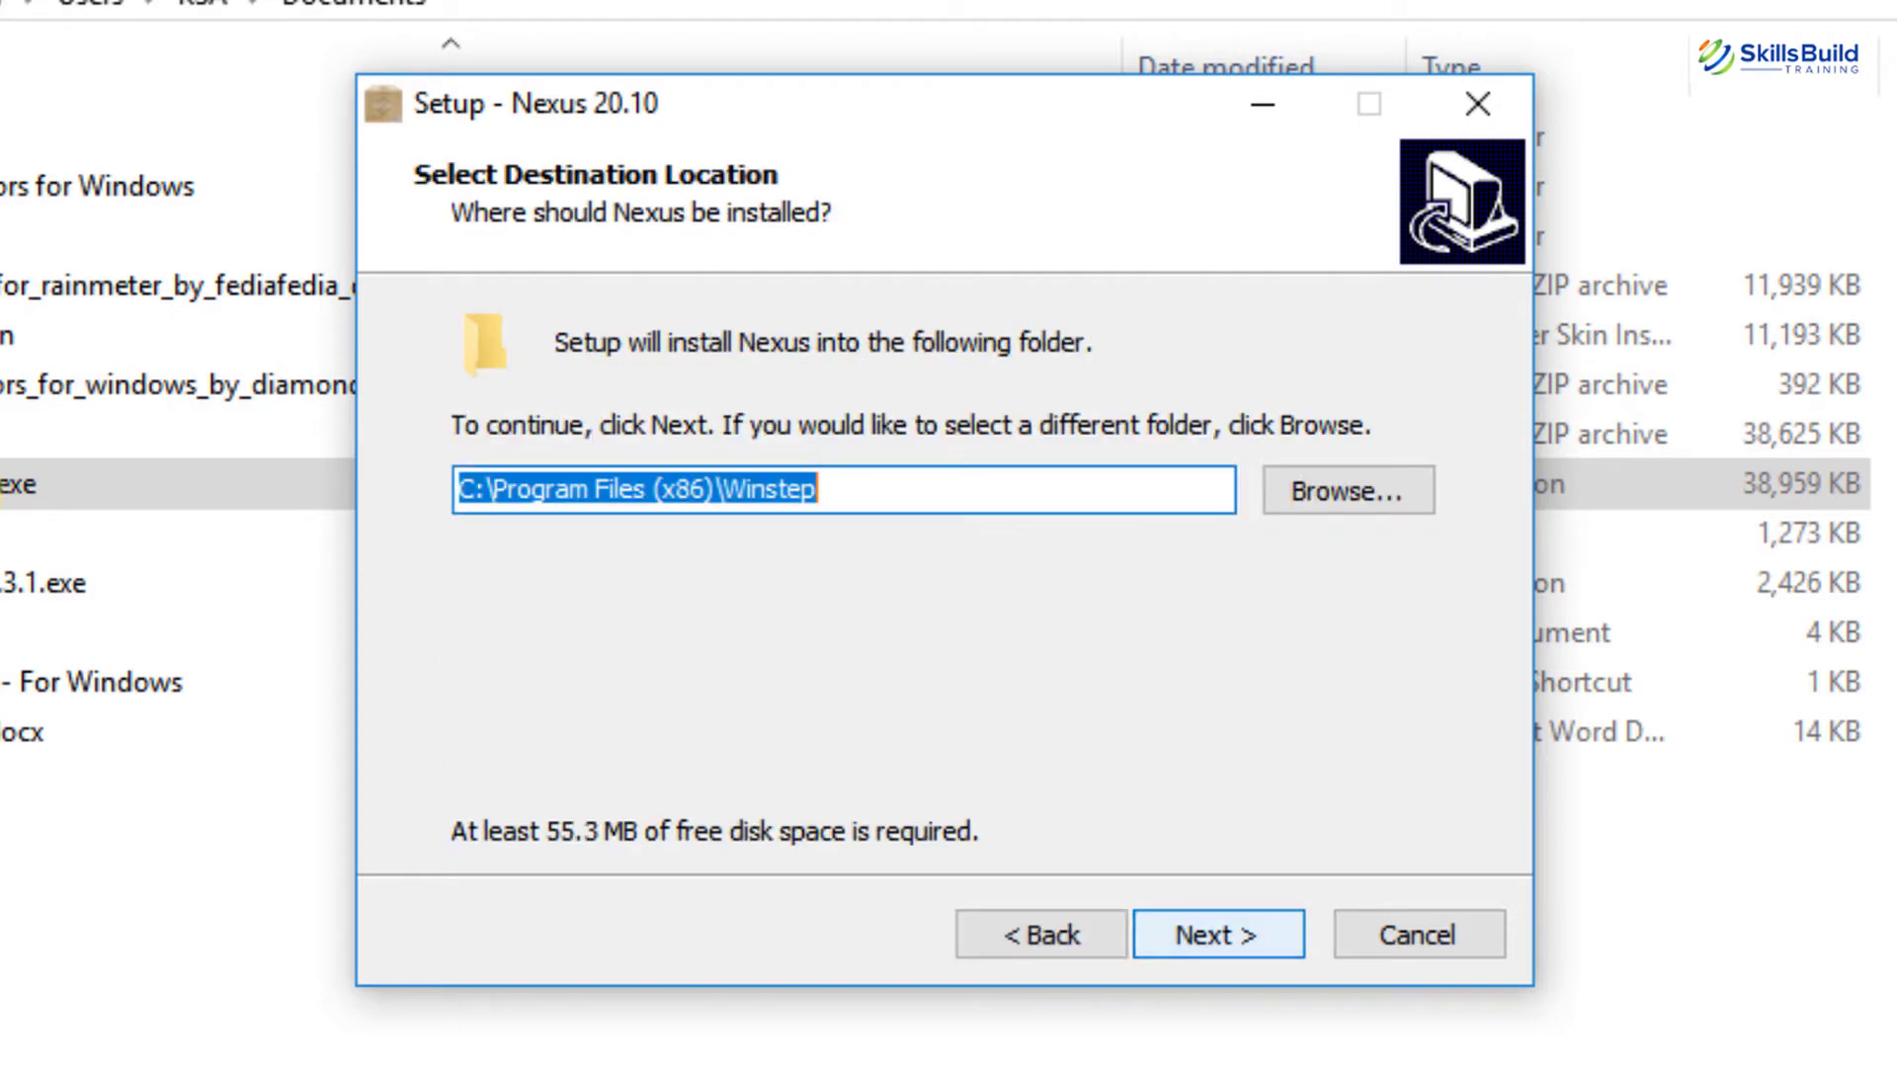
Keep the default Winstep install and Start Menu folders, install, and finish with Nexus launching.
key(End)
key(ctrl+shift+Left)
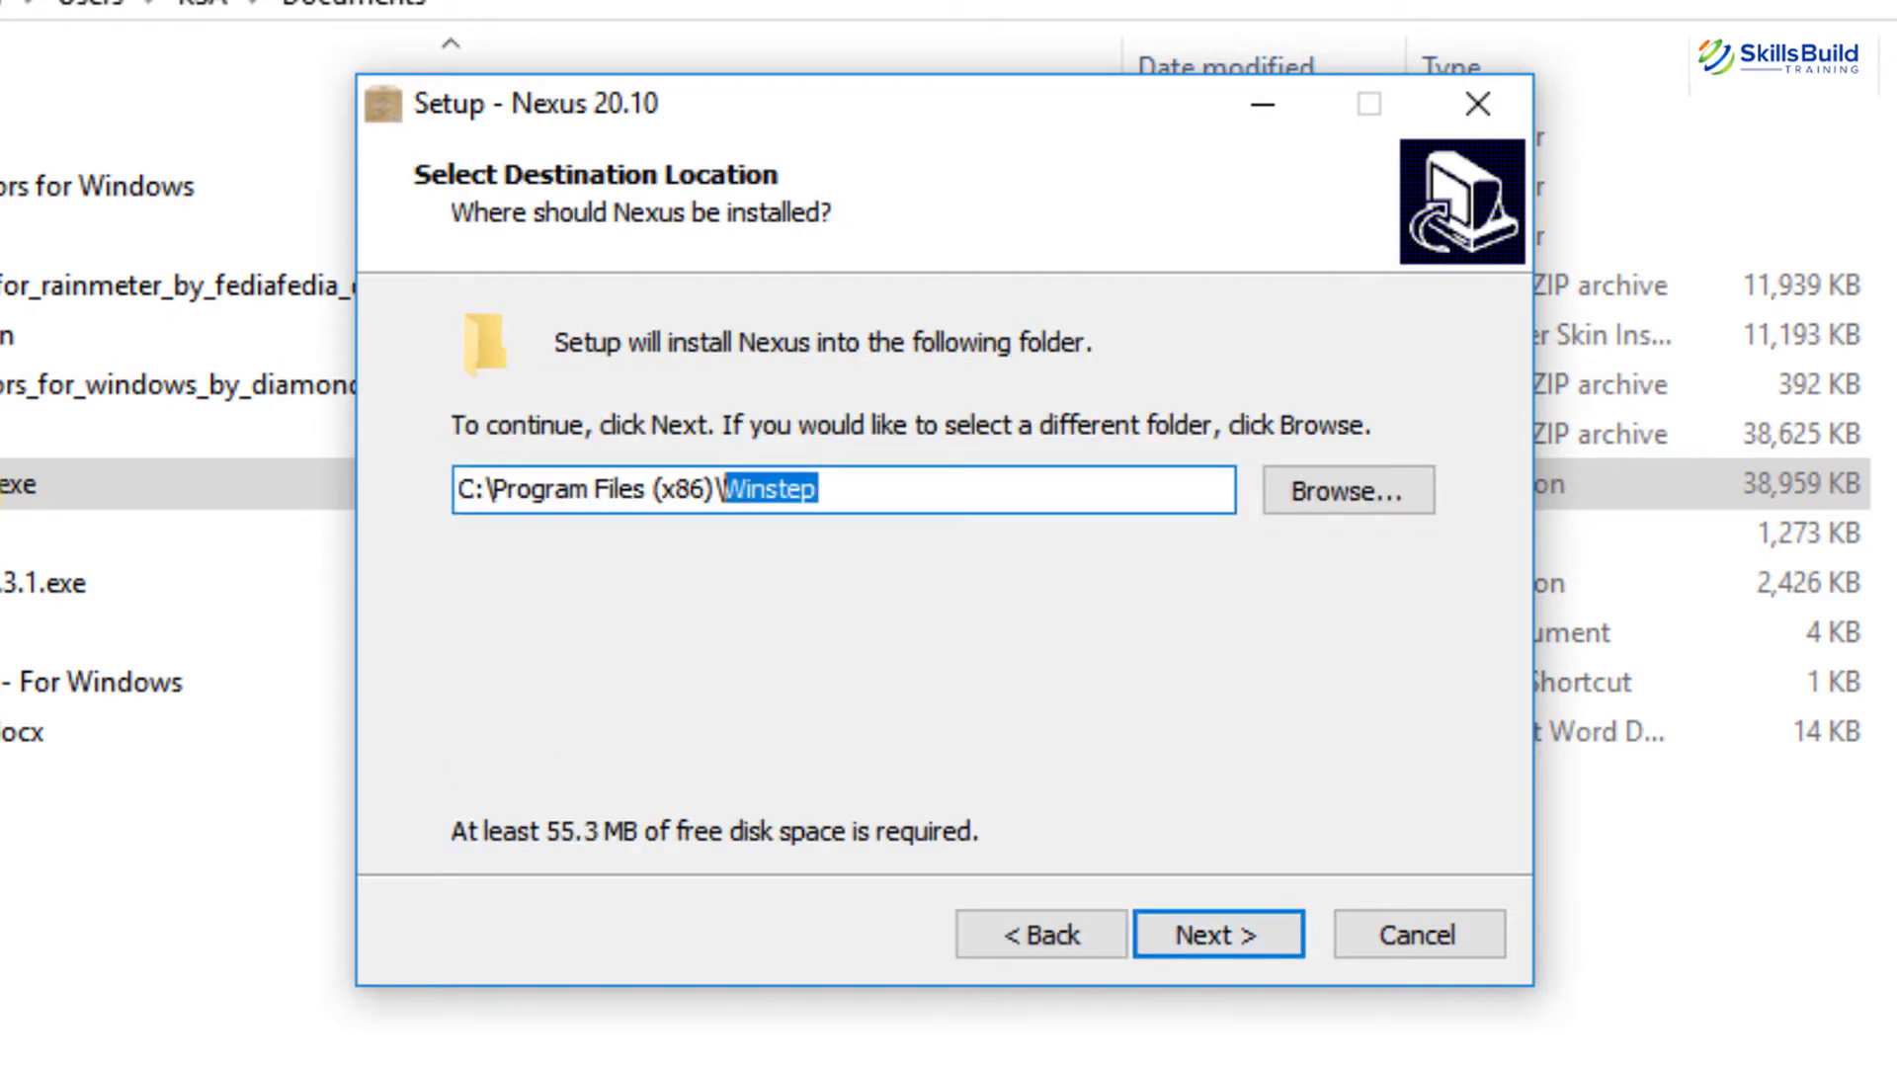
key(Tab)
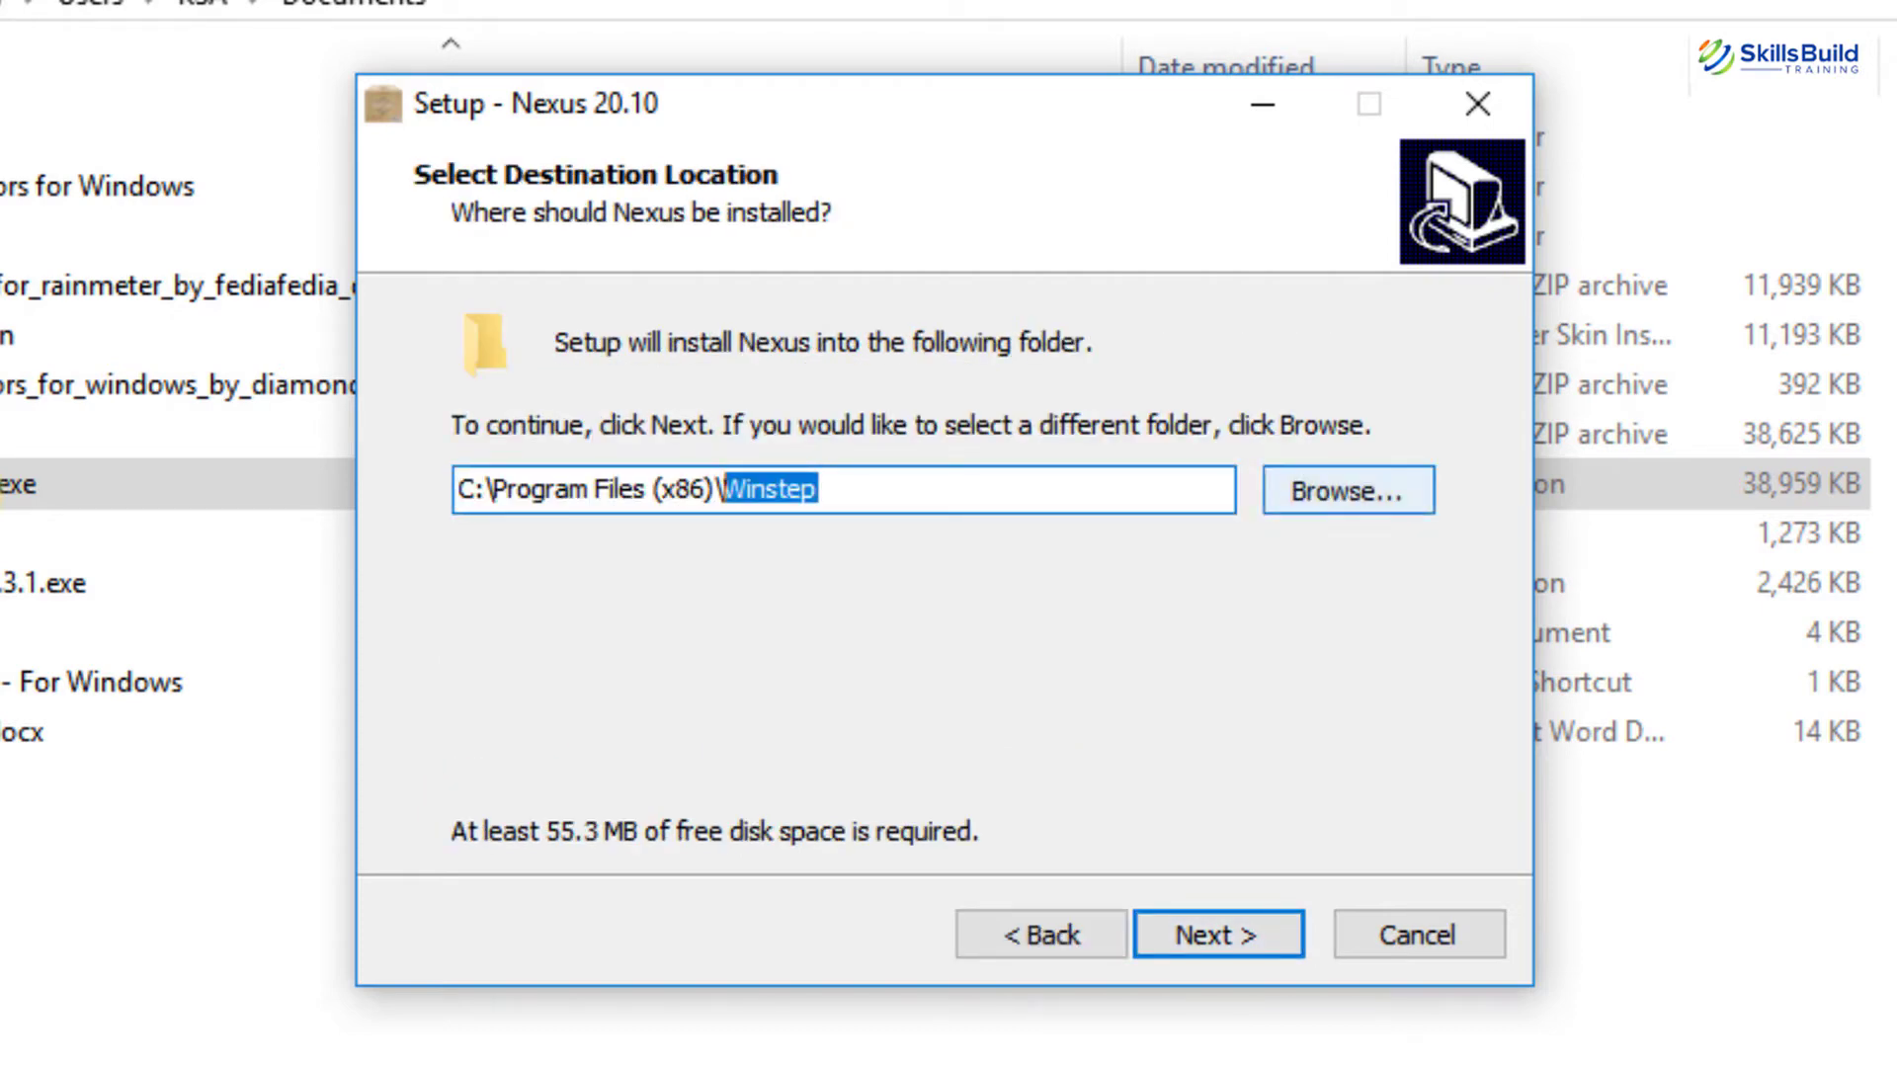
key(space)
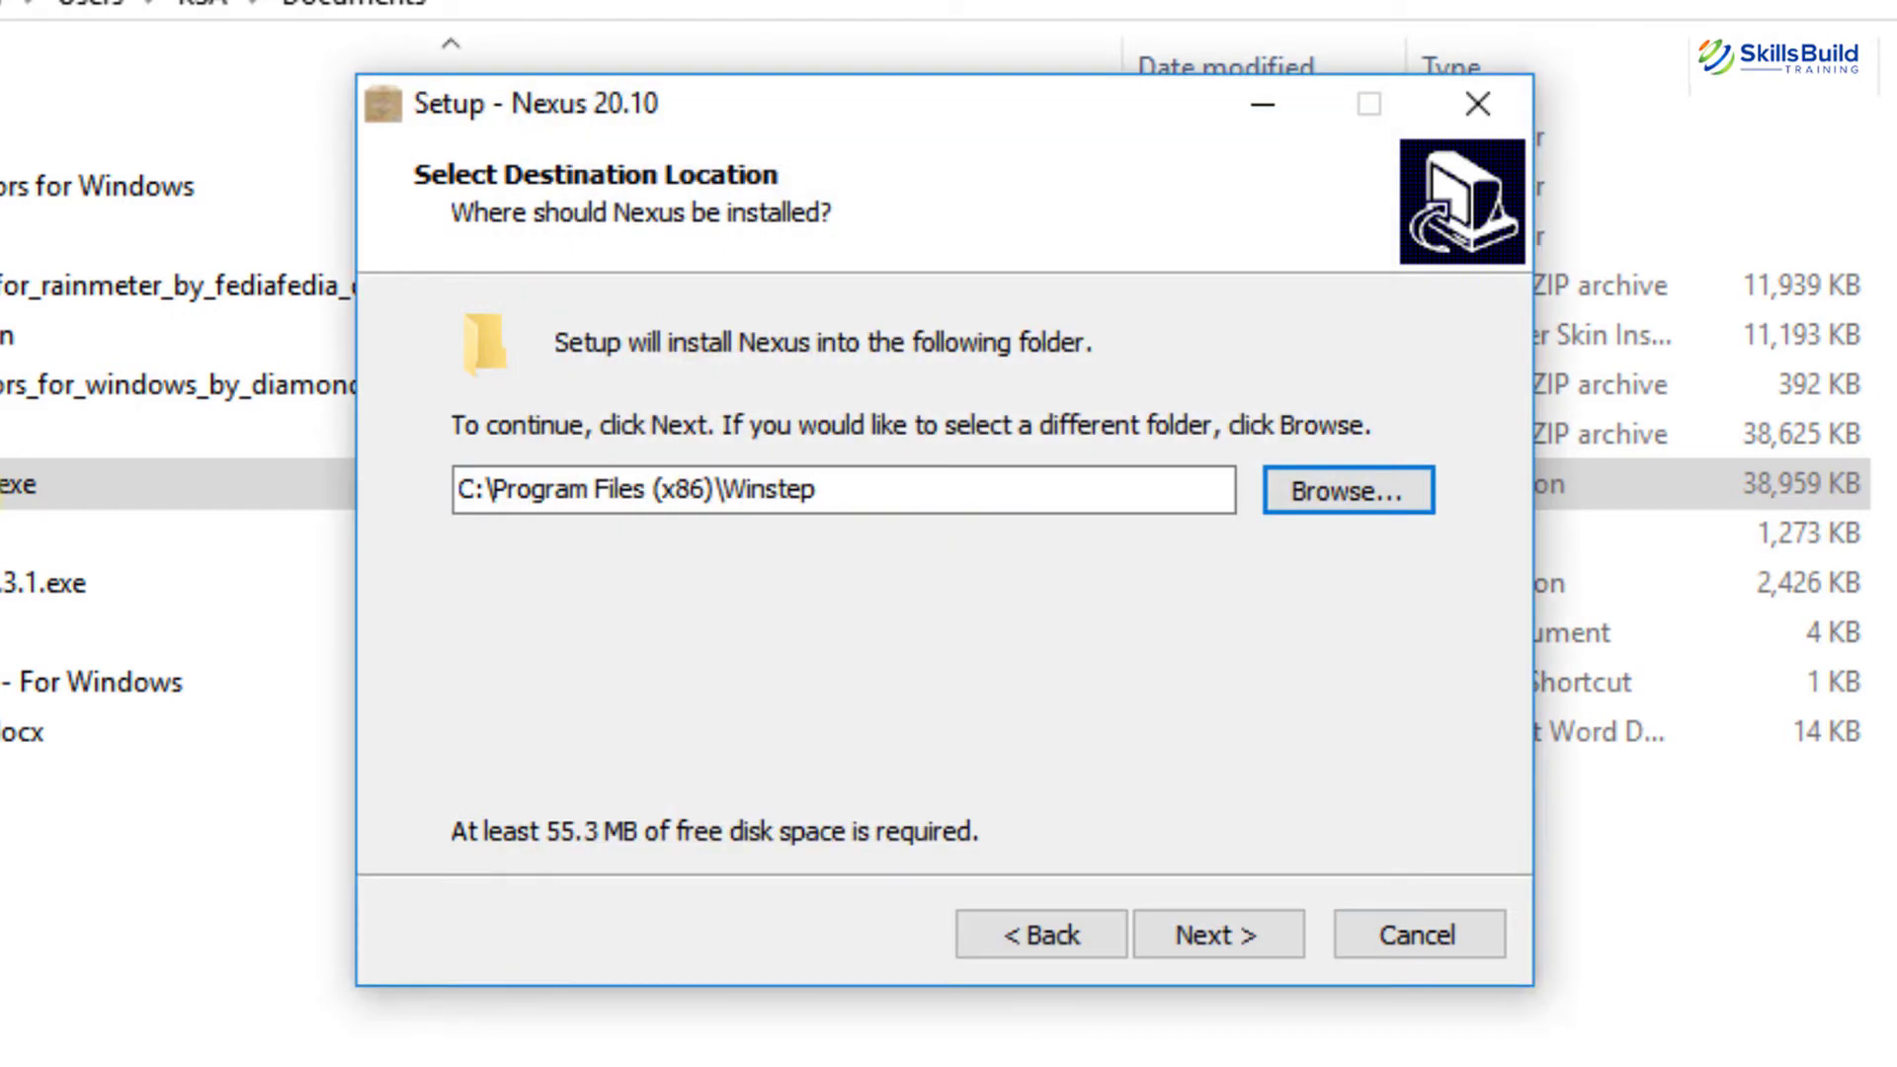
key(alt+n)
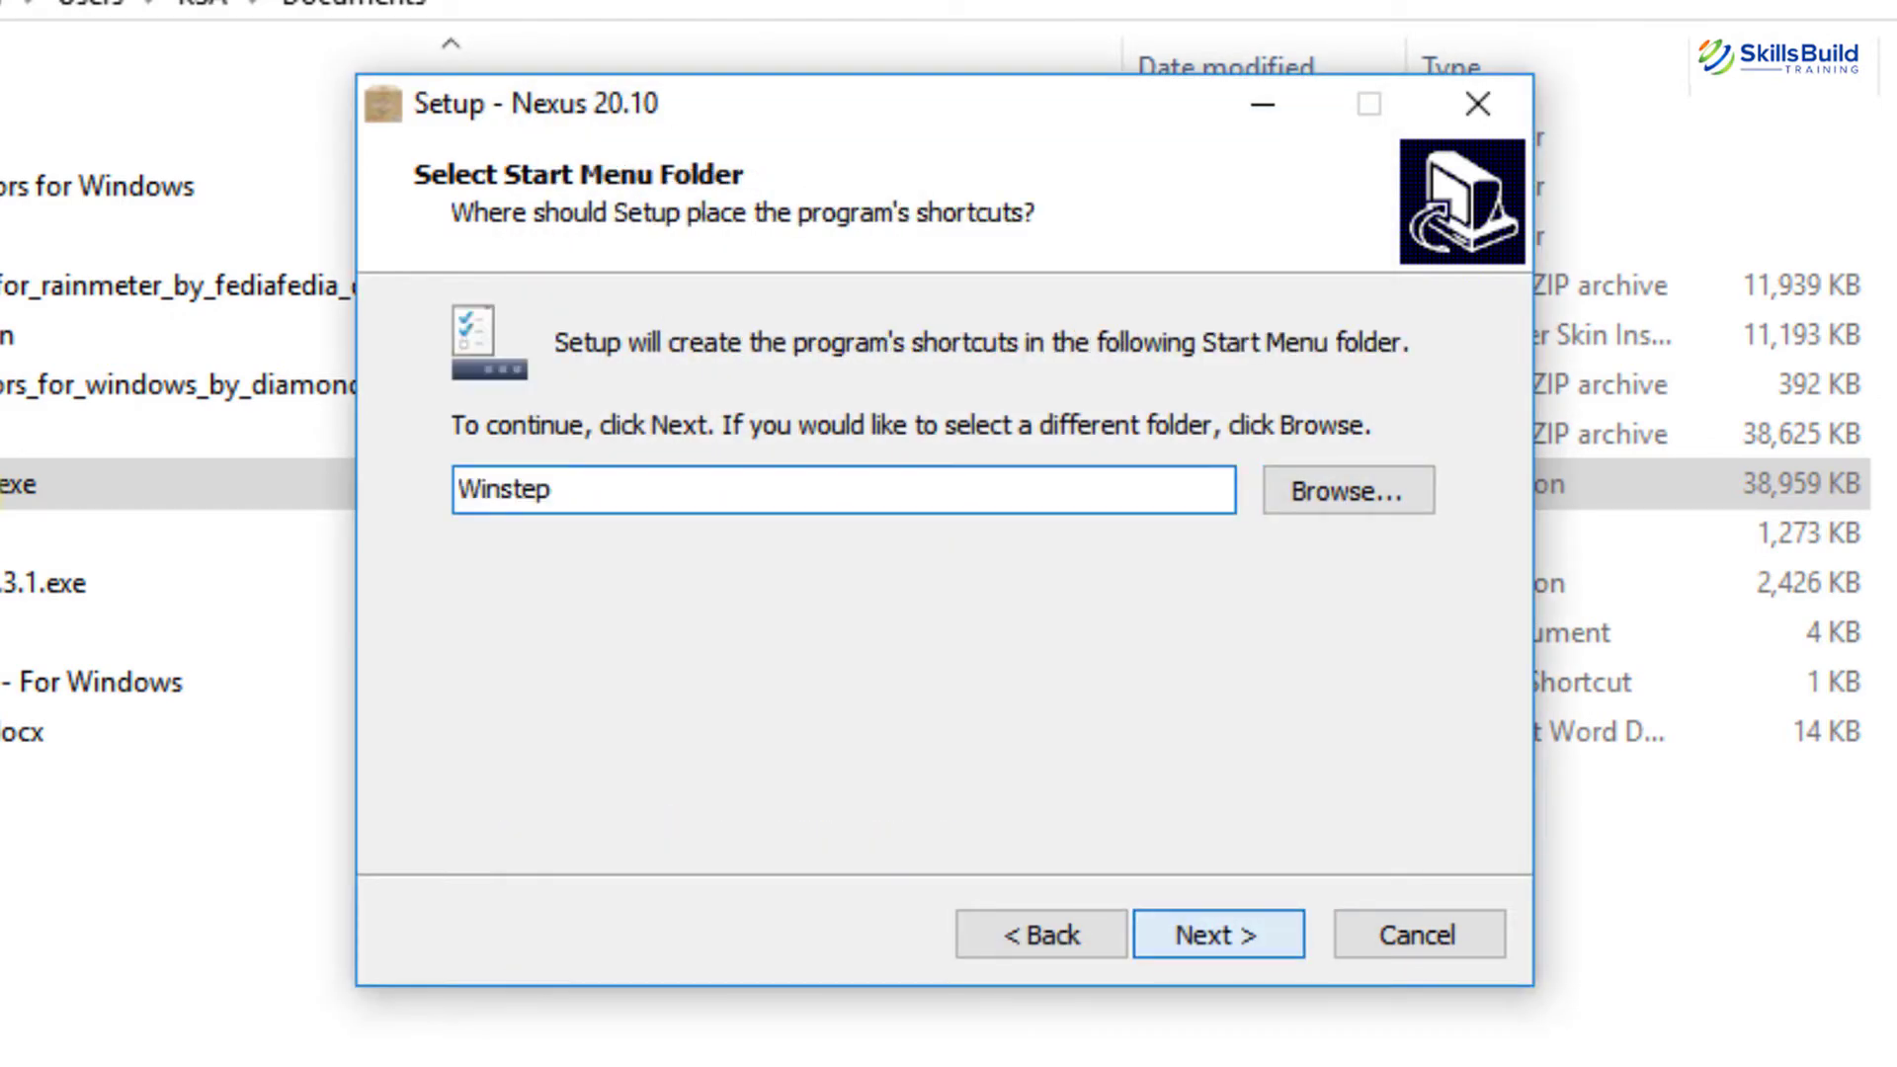
key(alt+n)
key(Return)
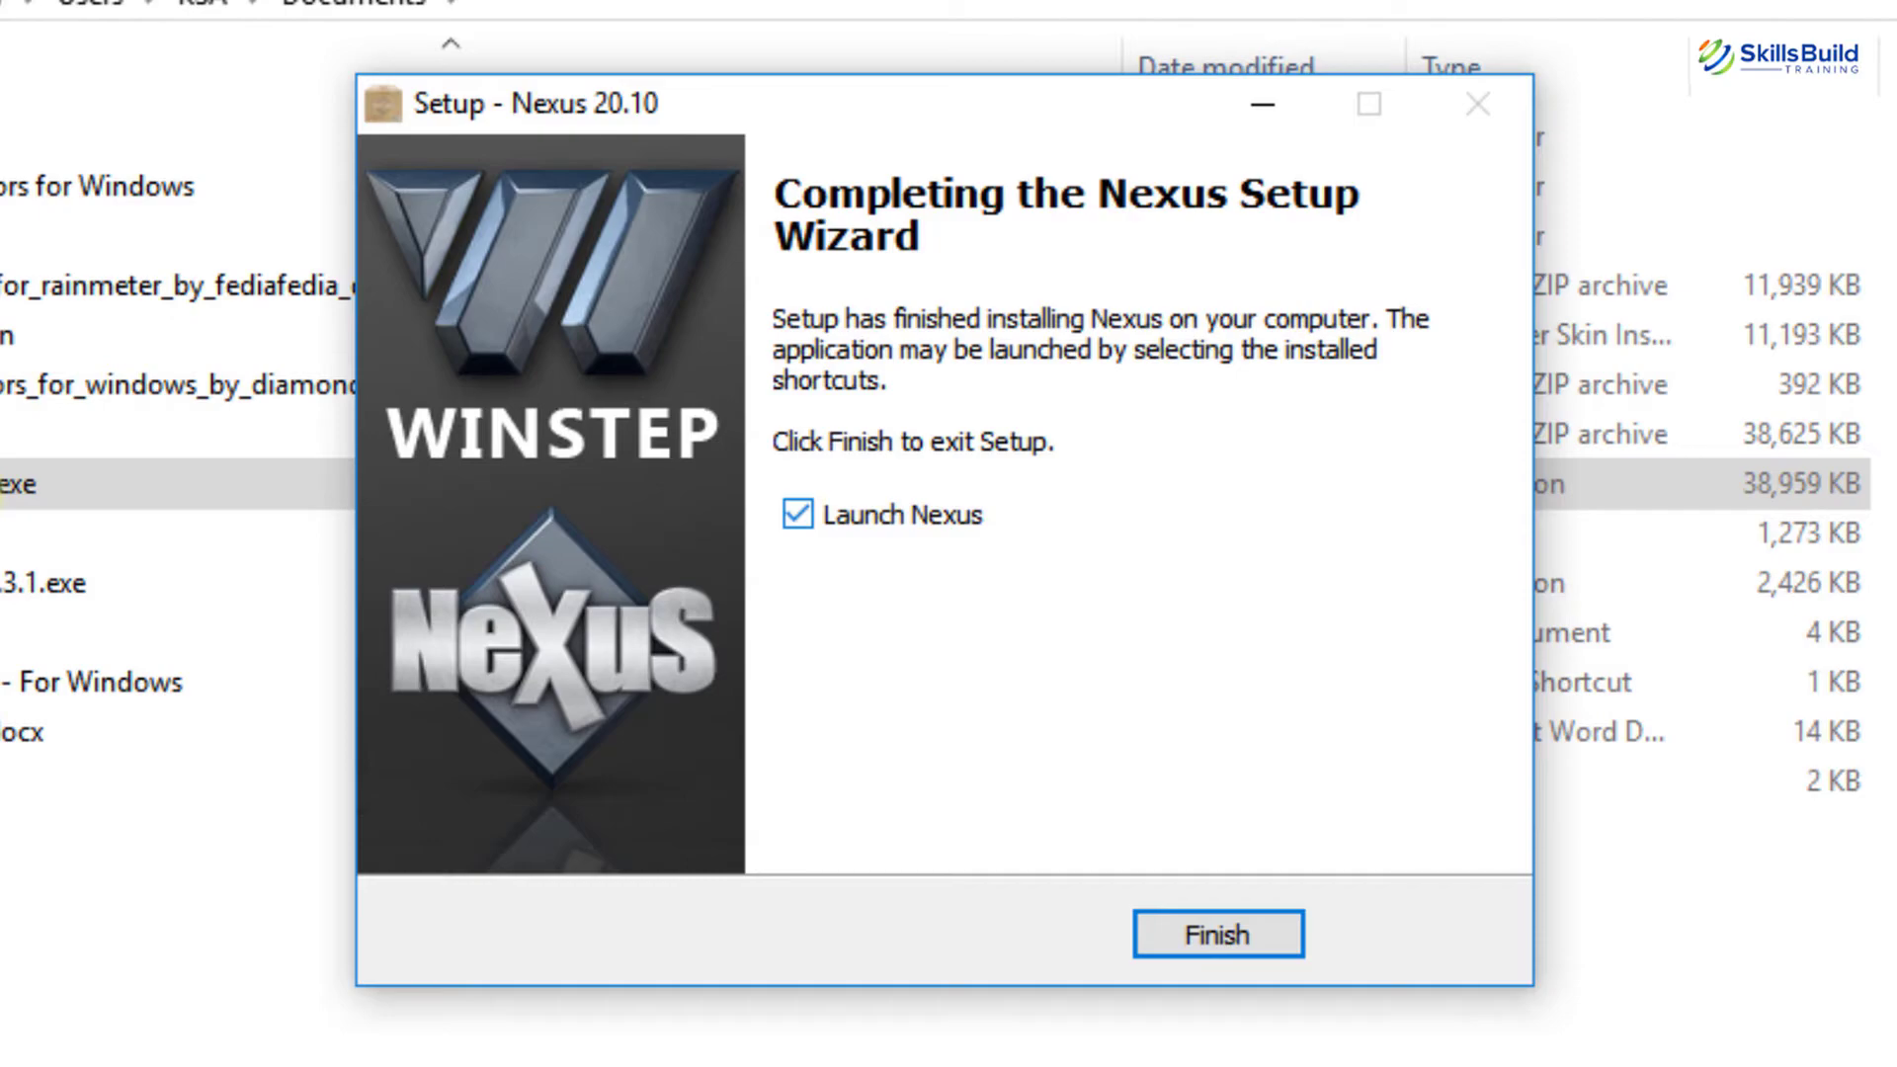
key(Return)
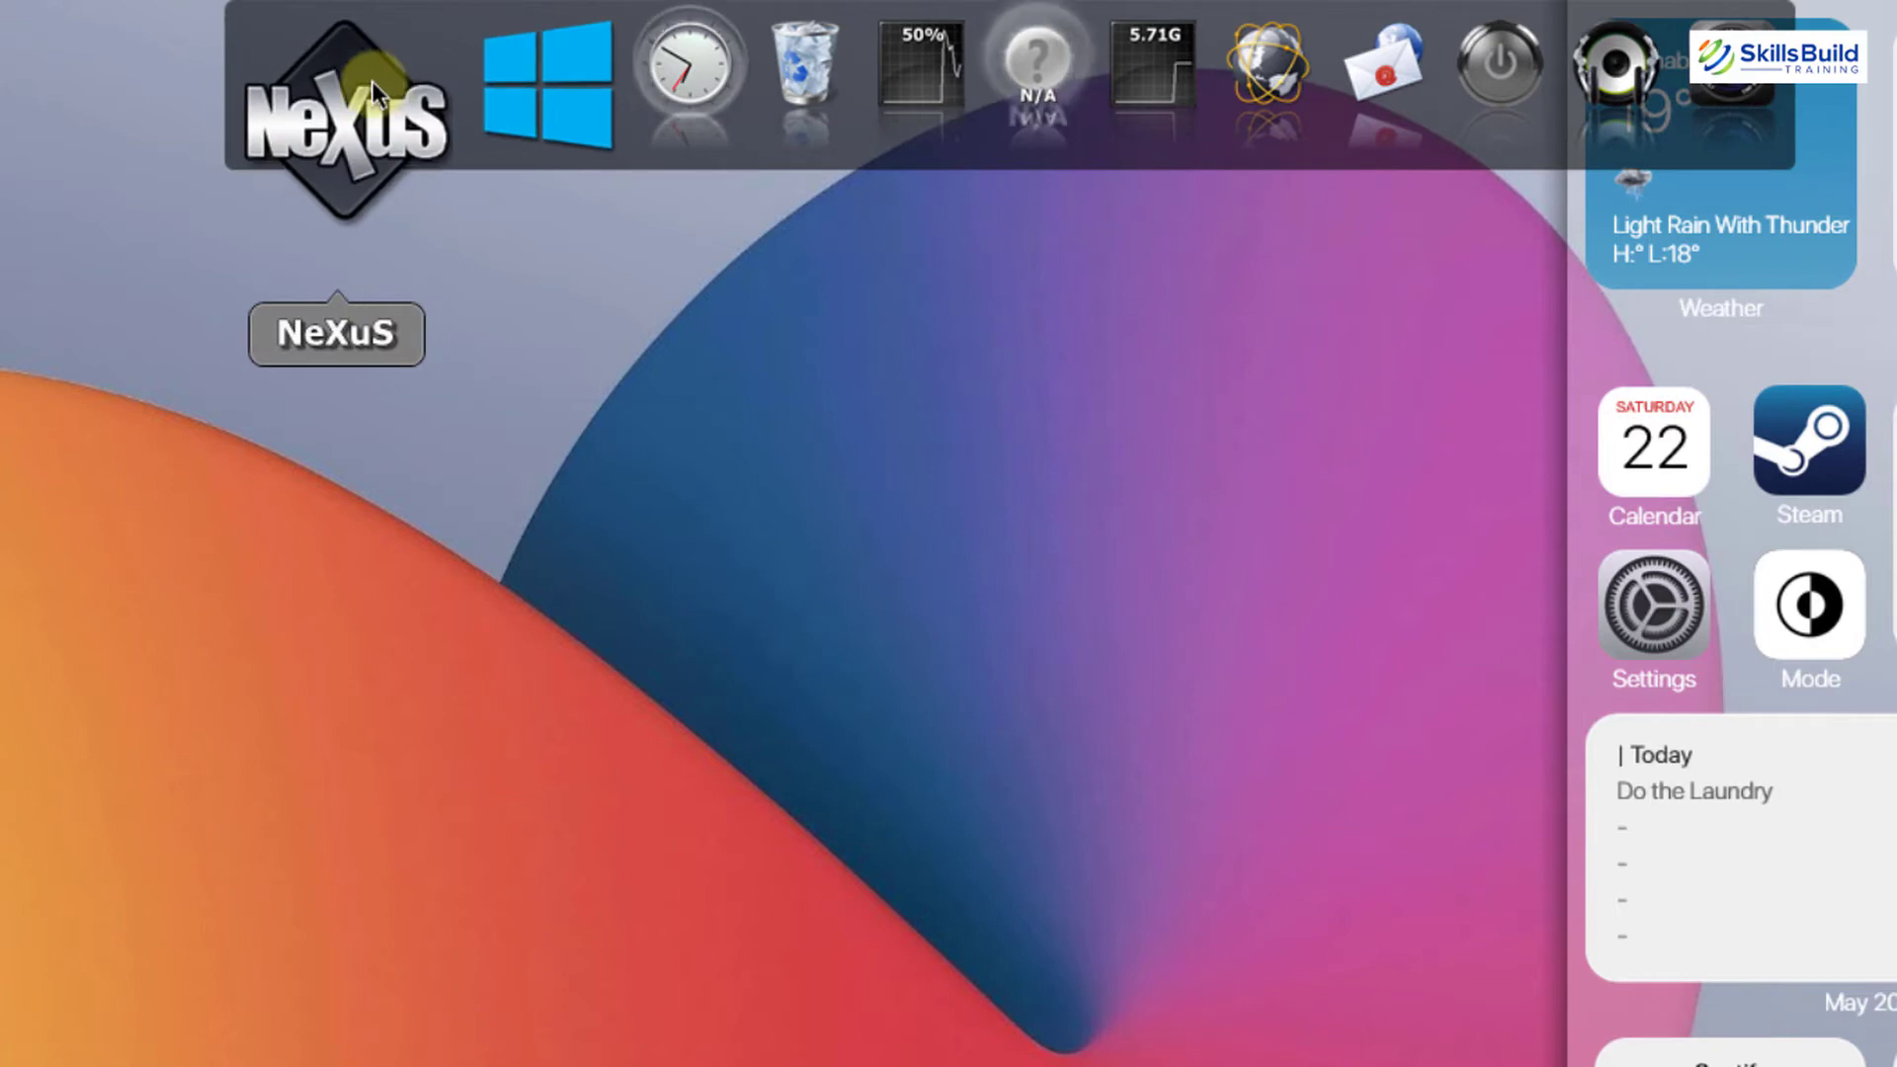
Set the dock's Screen Position to Bottom Screen Edge from the NeXuS icon's menu.
right_click(259, 121)
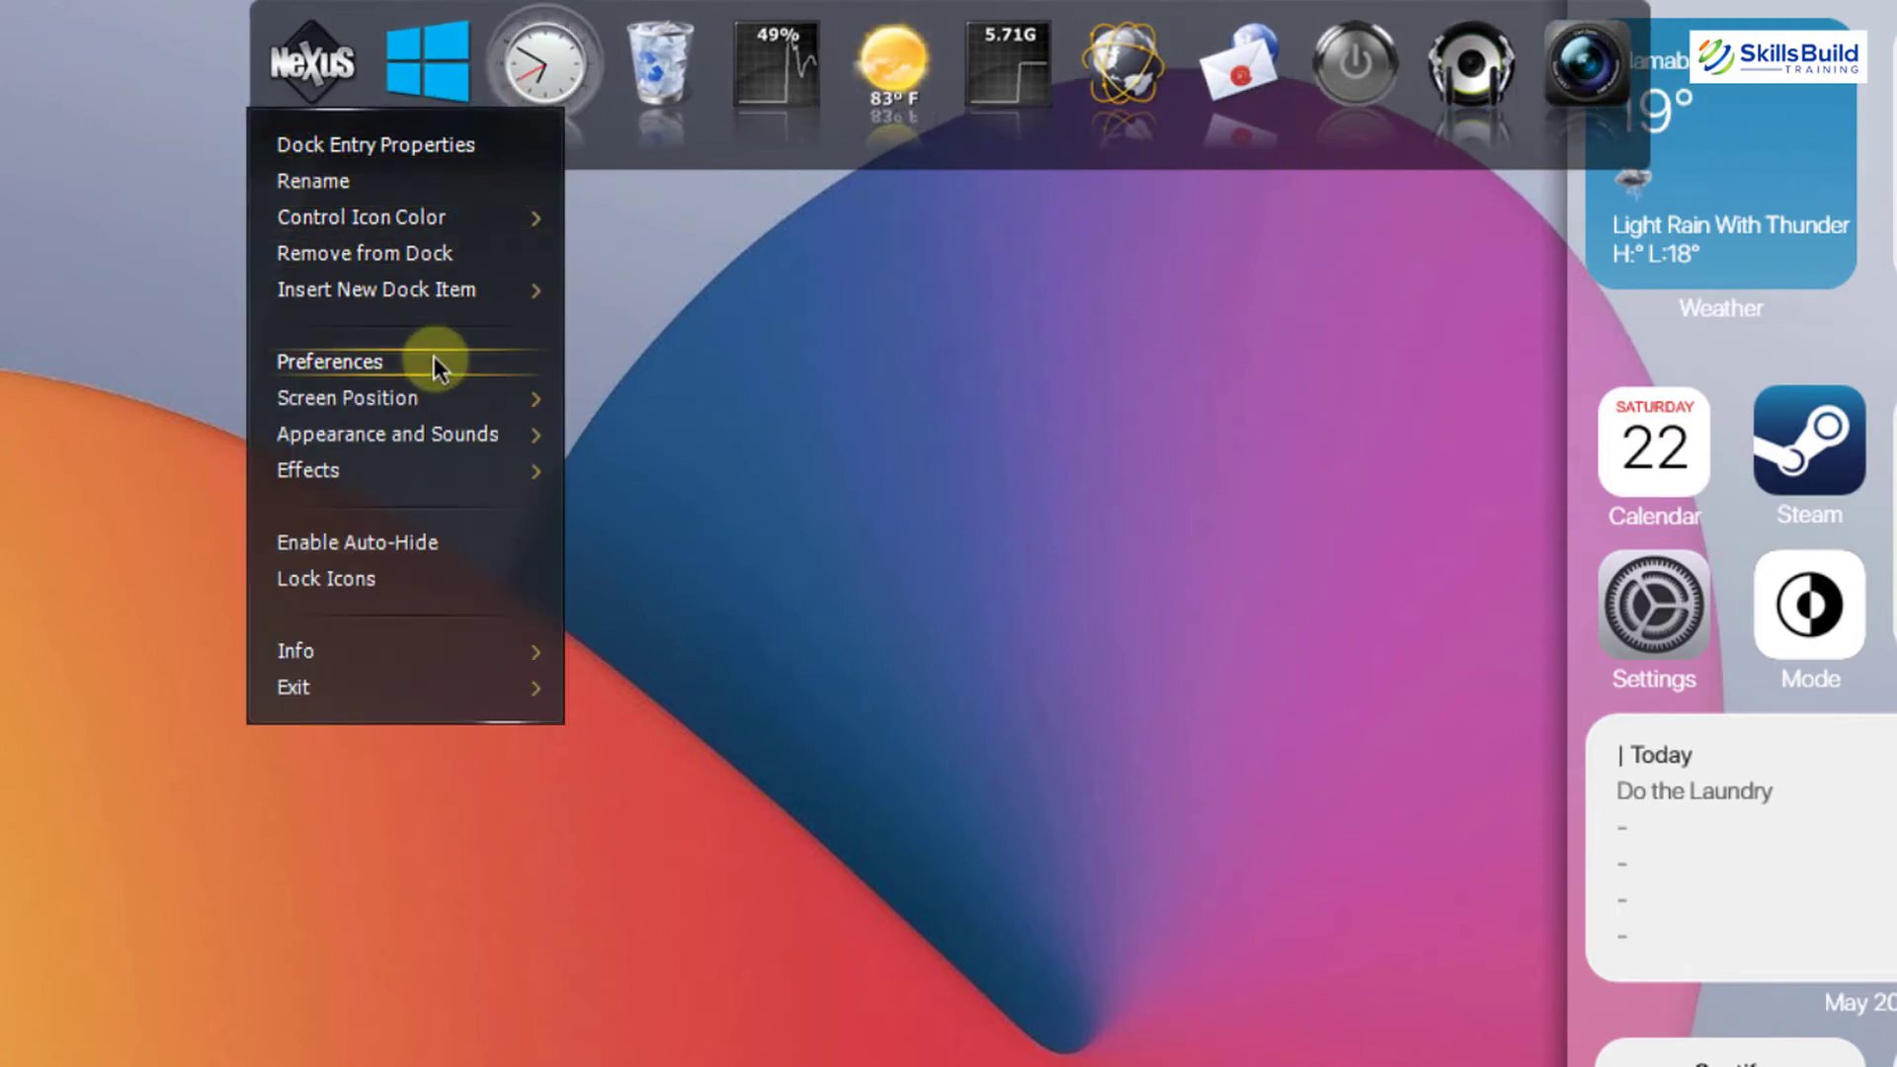
mouse_move(435, 398)
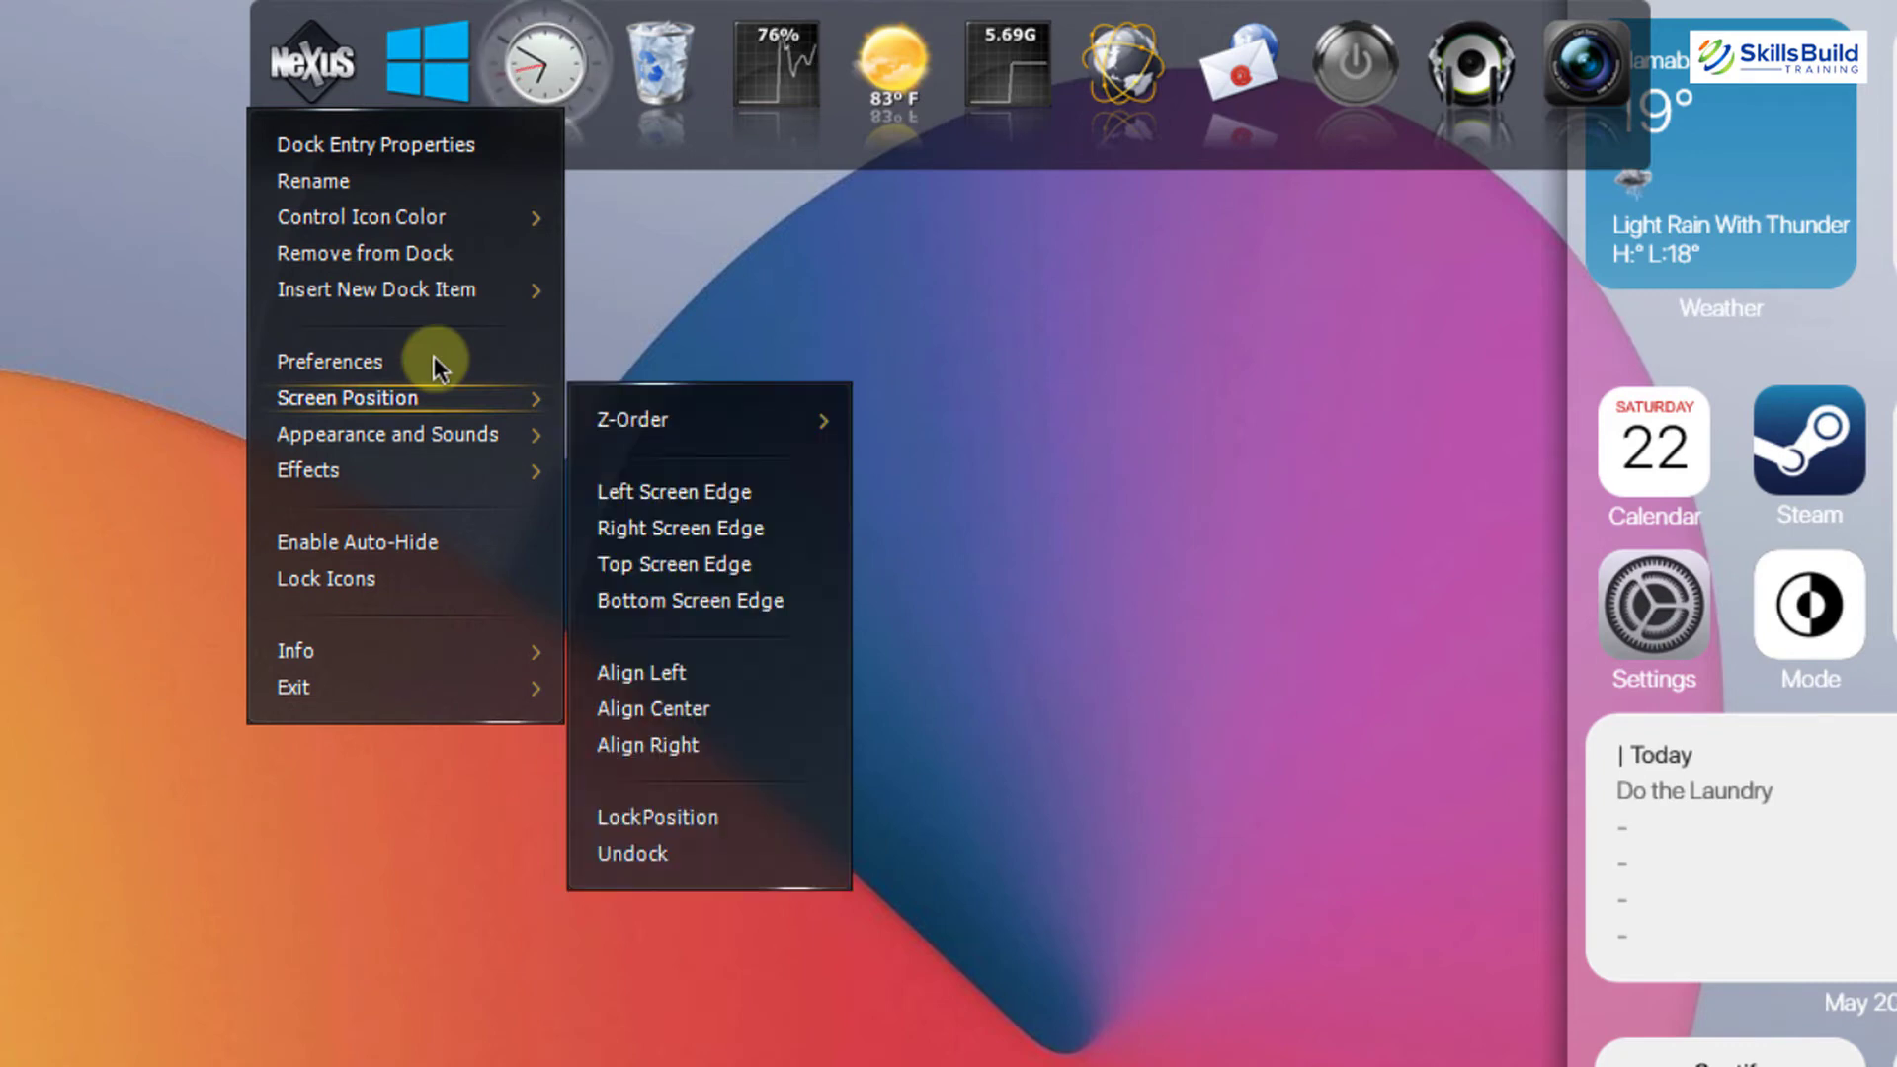
click(690, 595)
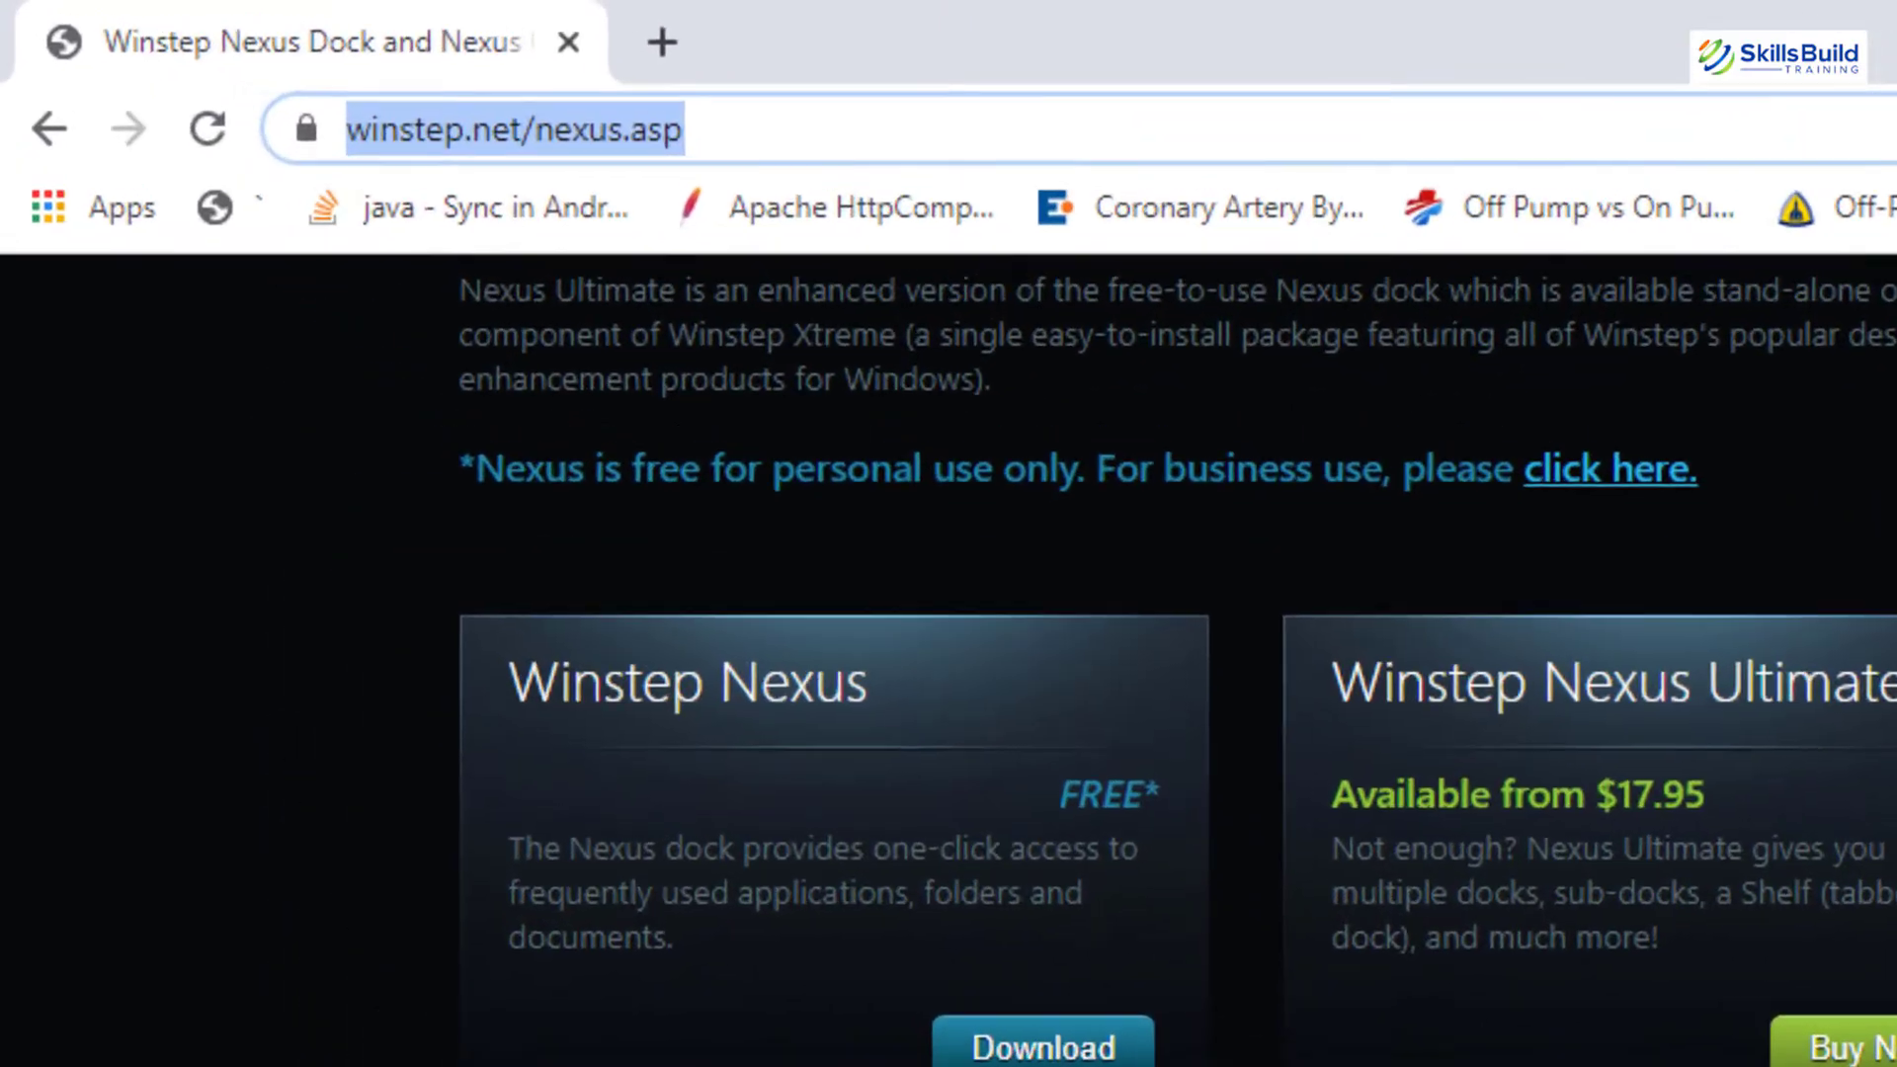
Search Google for 'macos big sur theme for windows 10'.
text(macos )
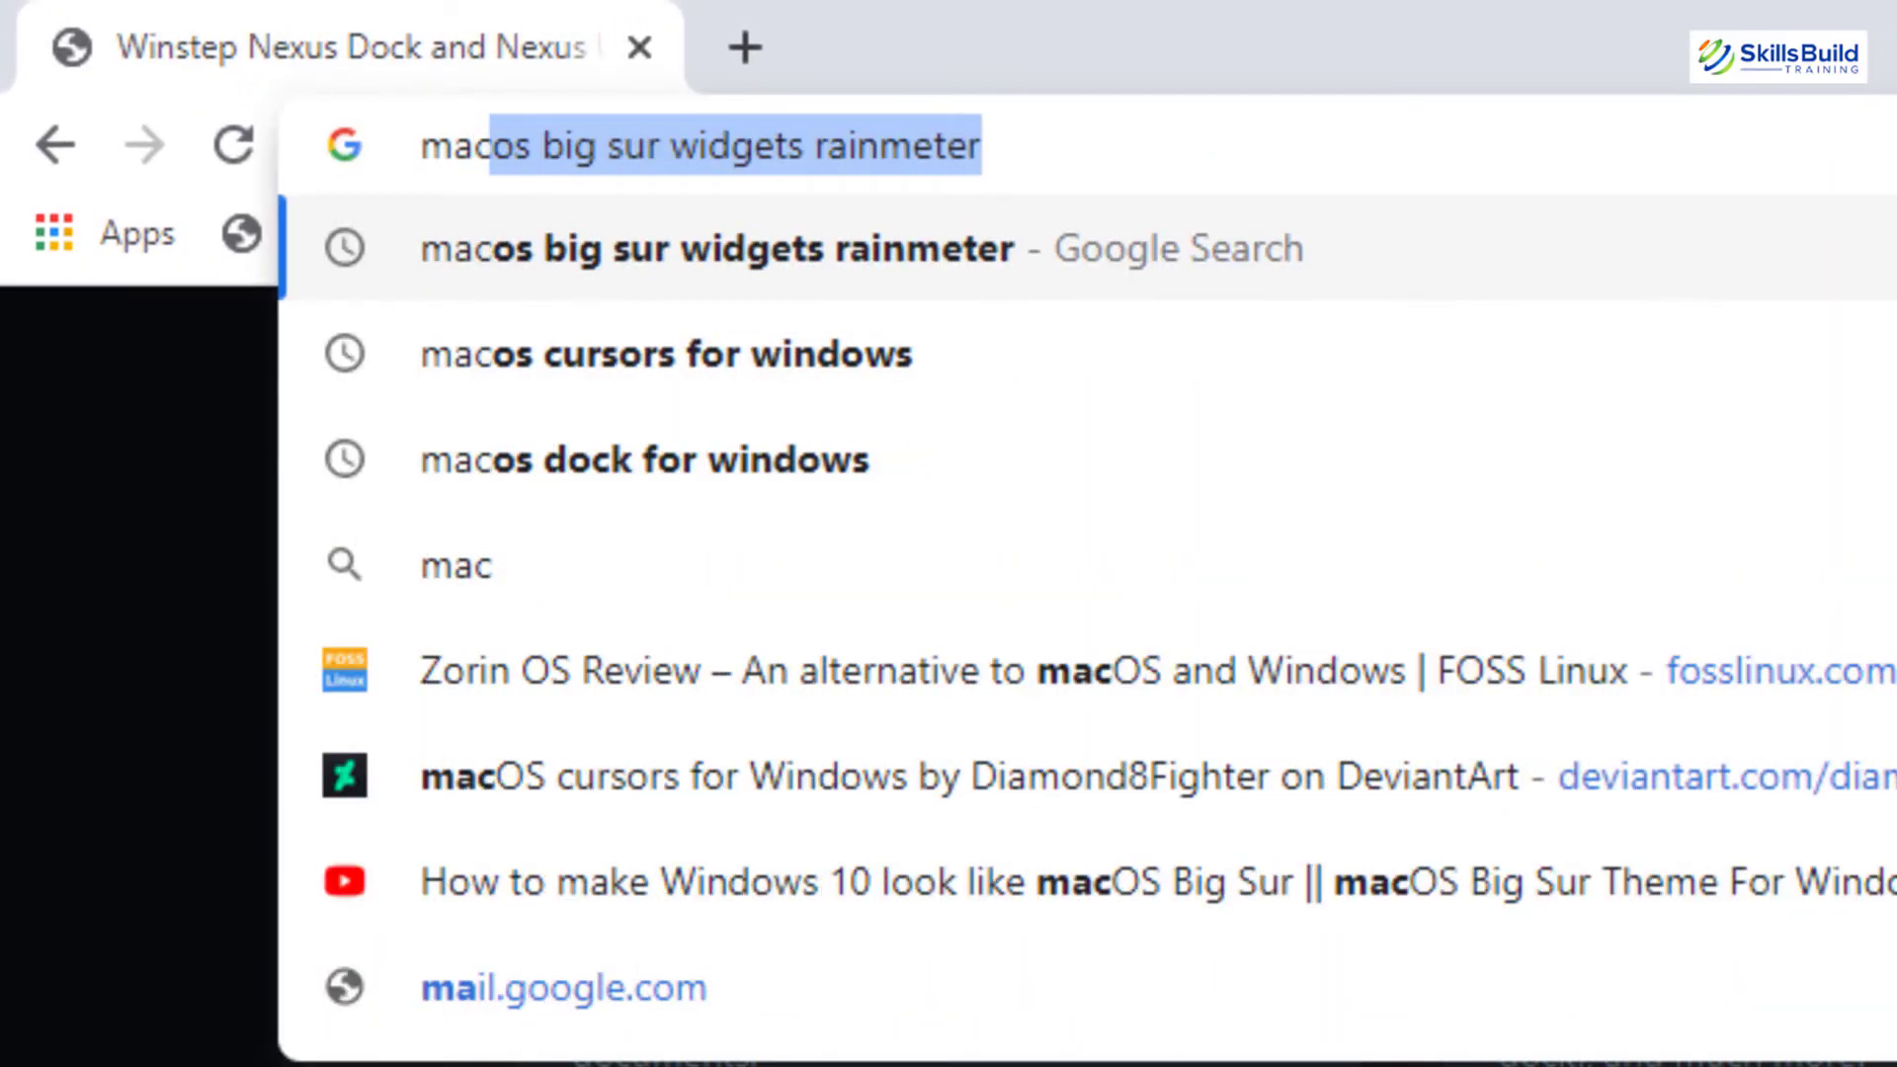
text(big sur t)
key(BackSpace)
text(r t)
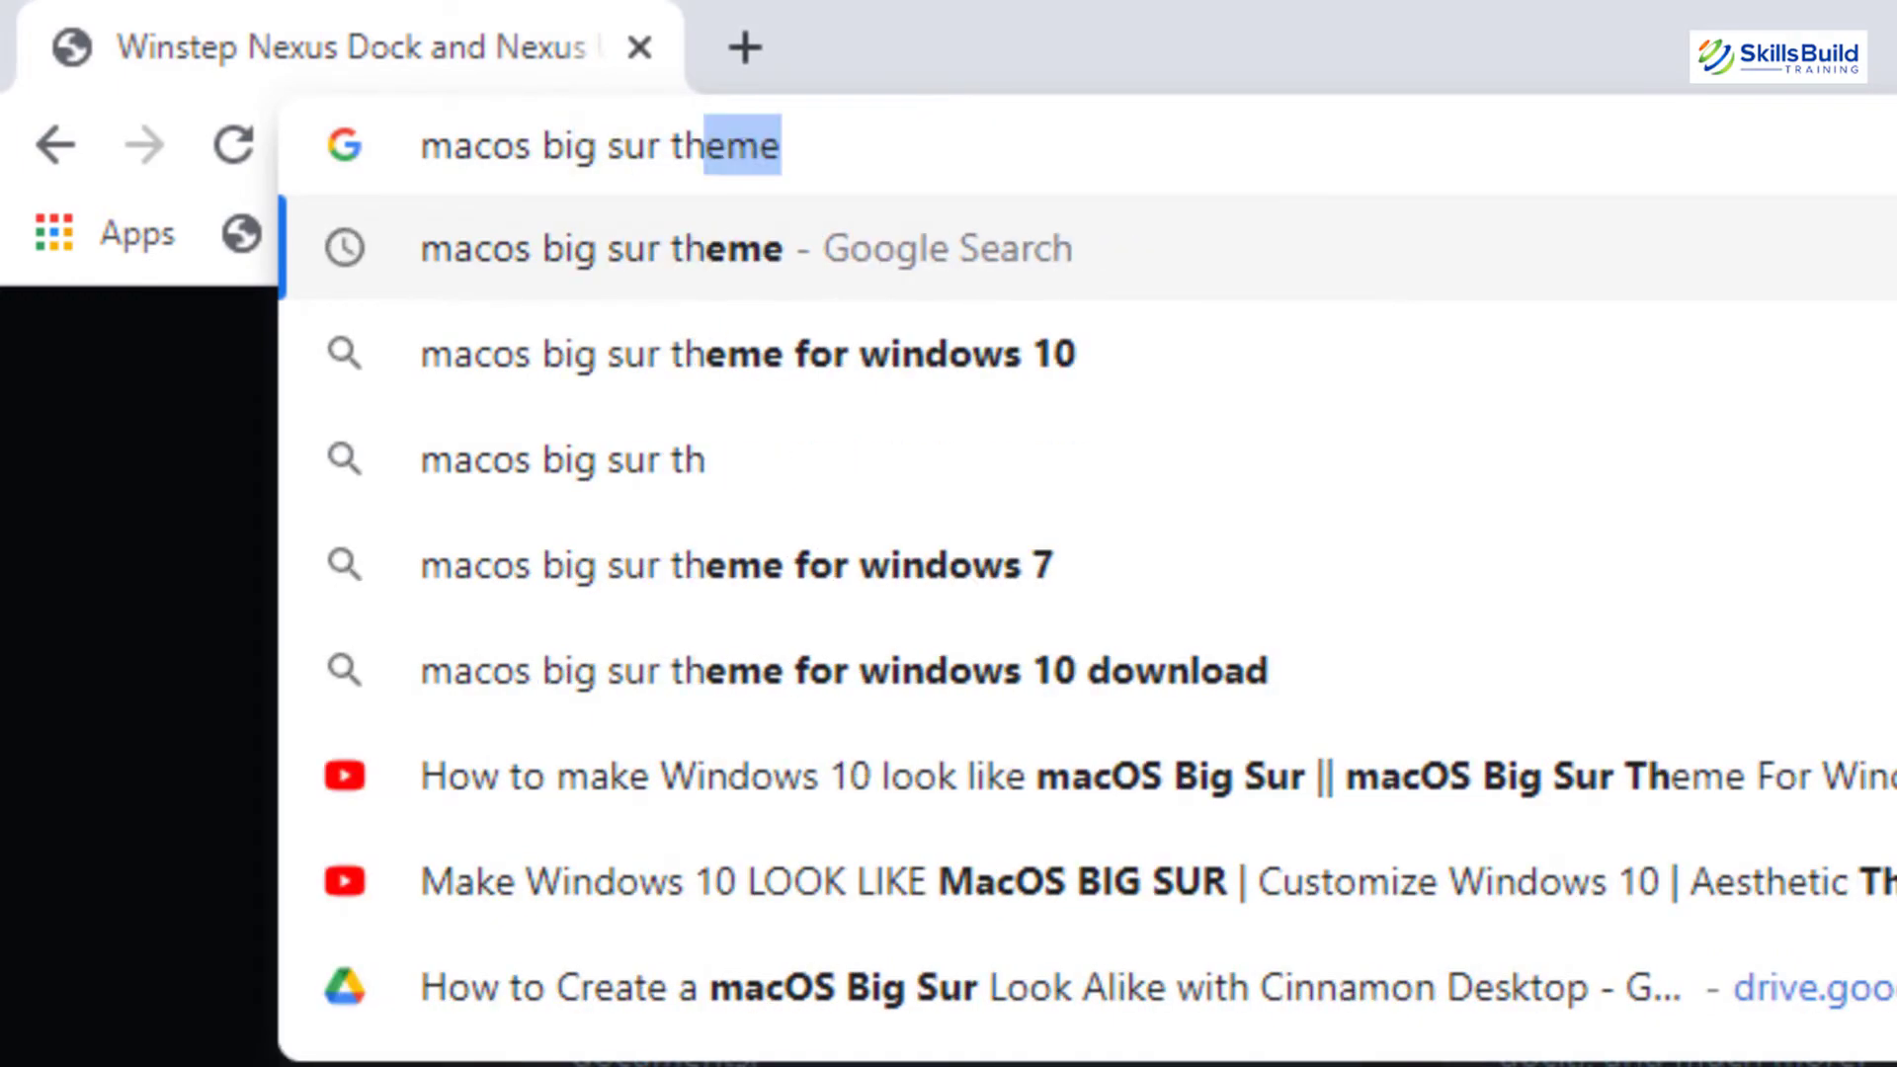
key(Down)
key(Return)
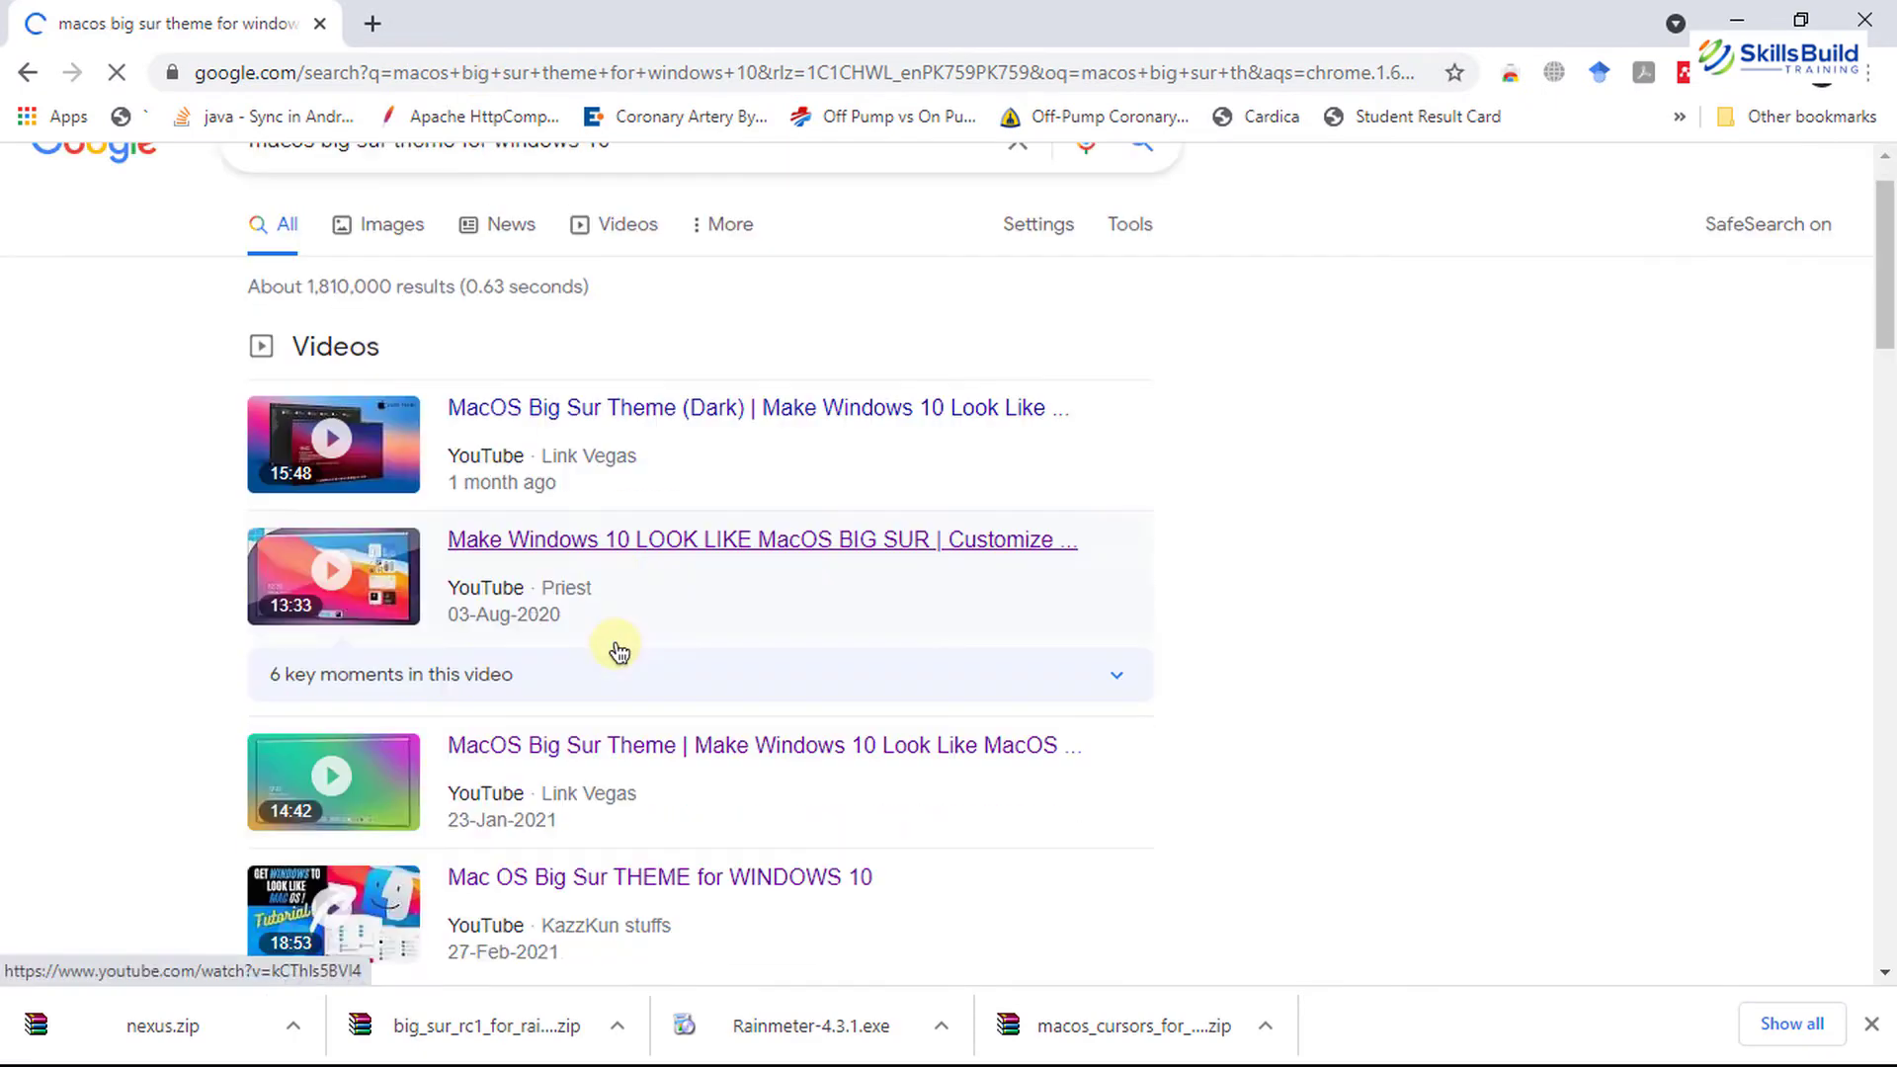
Open the DeviantArt Big Sur 2 page and download its theme zip to Documents.
scroll(619, 652, down, 10)
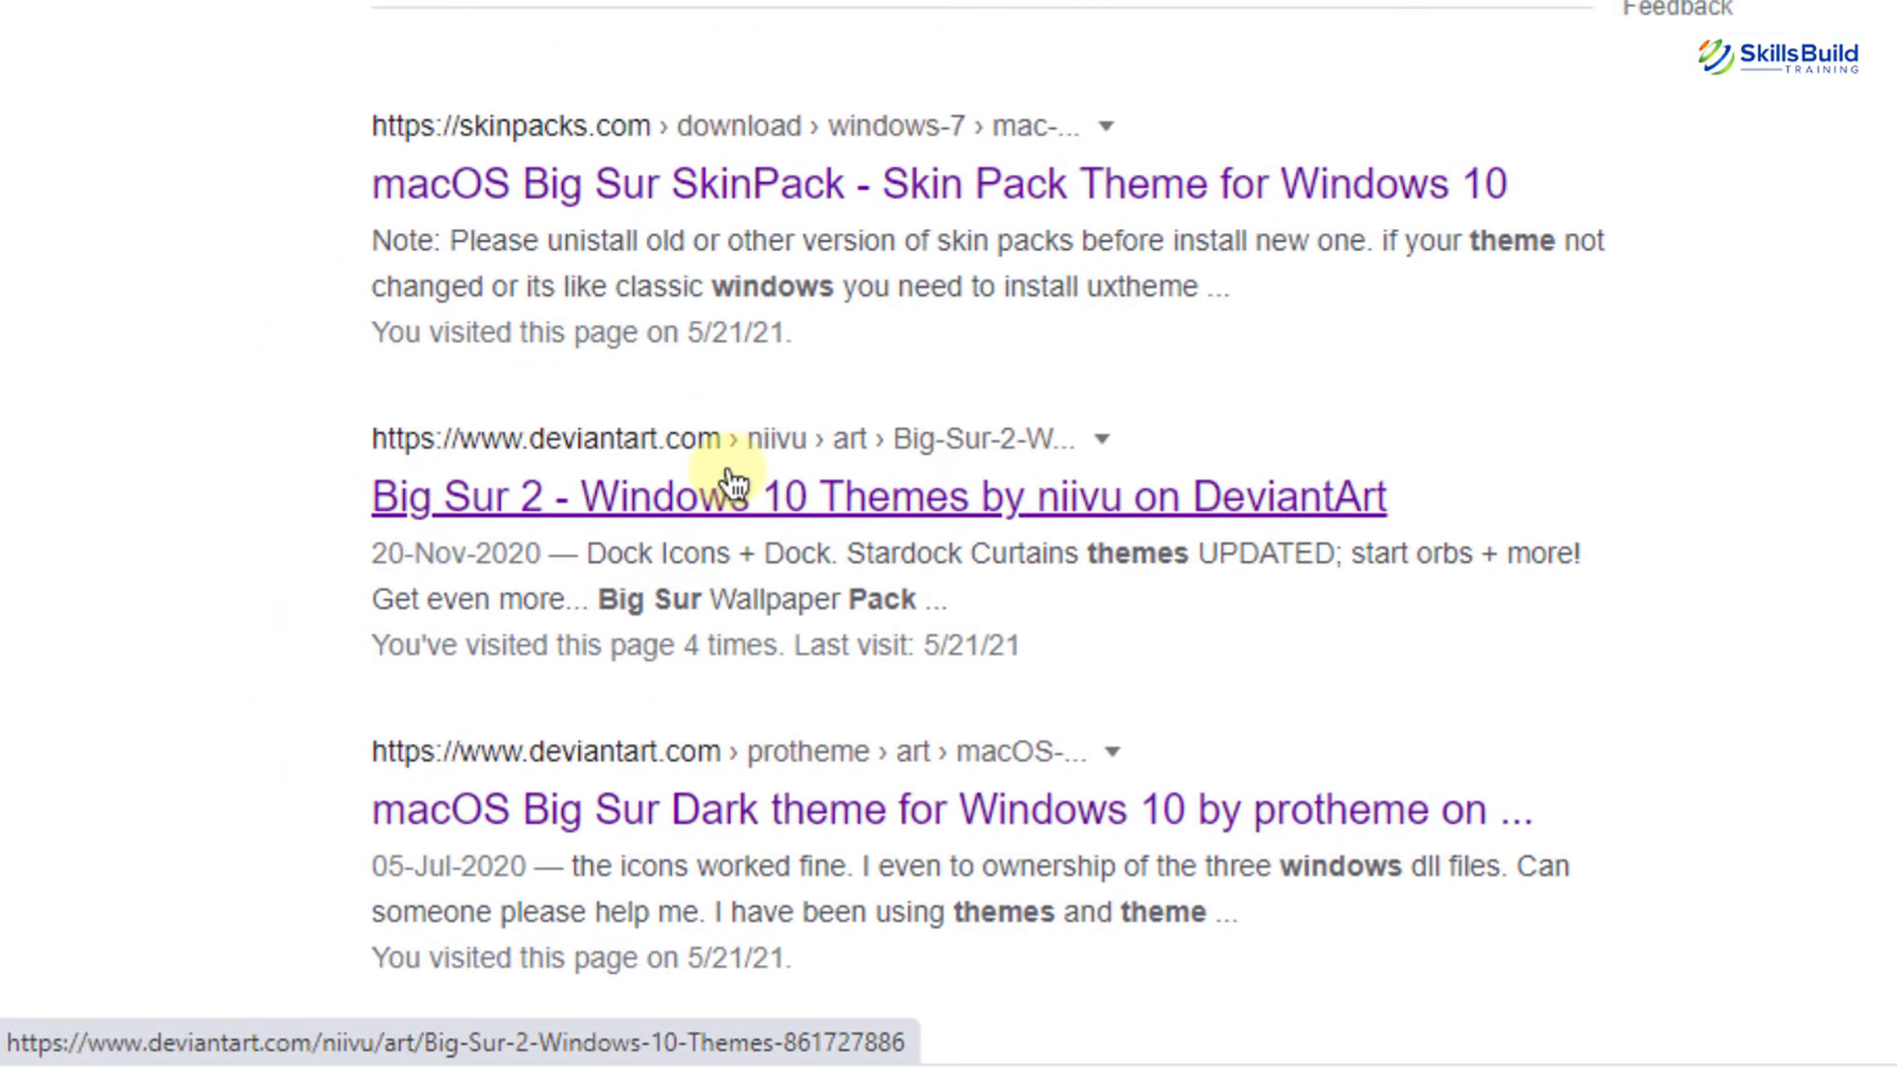
click(732, 484)
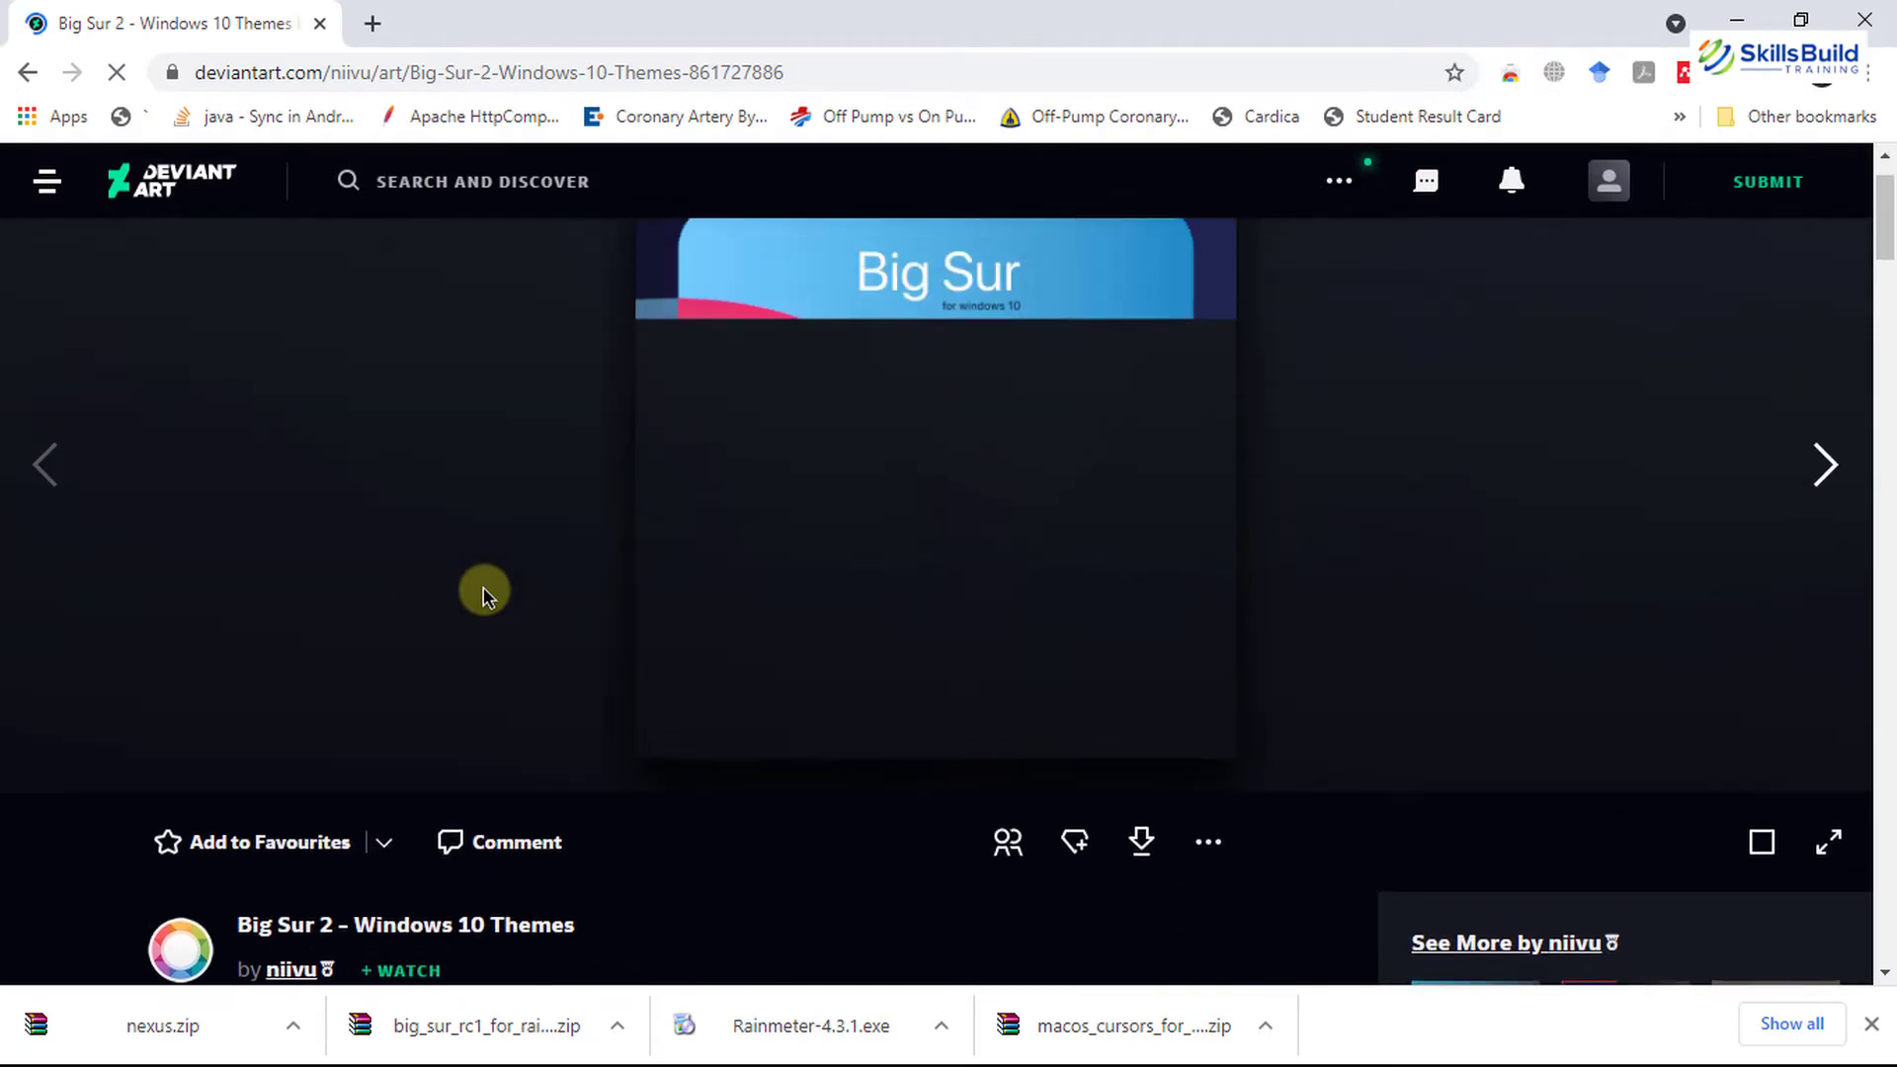
scroll(483, 589, down, 2)
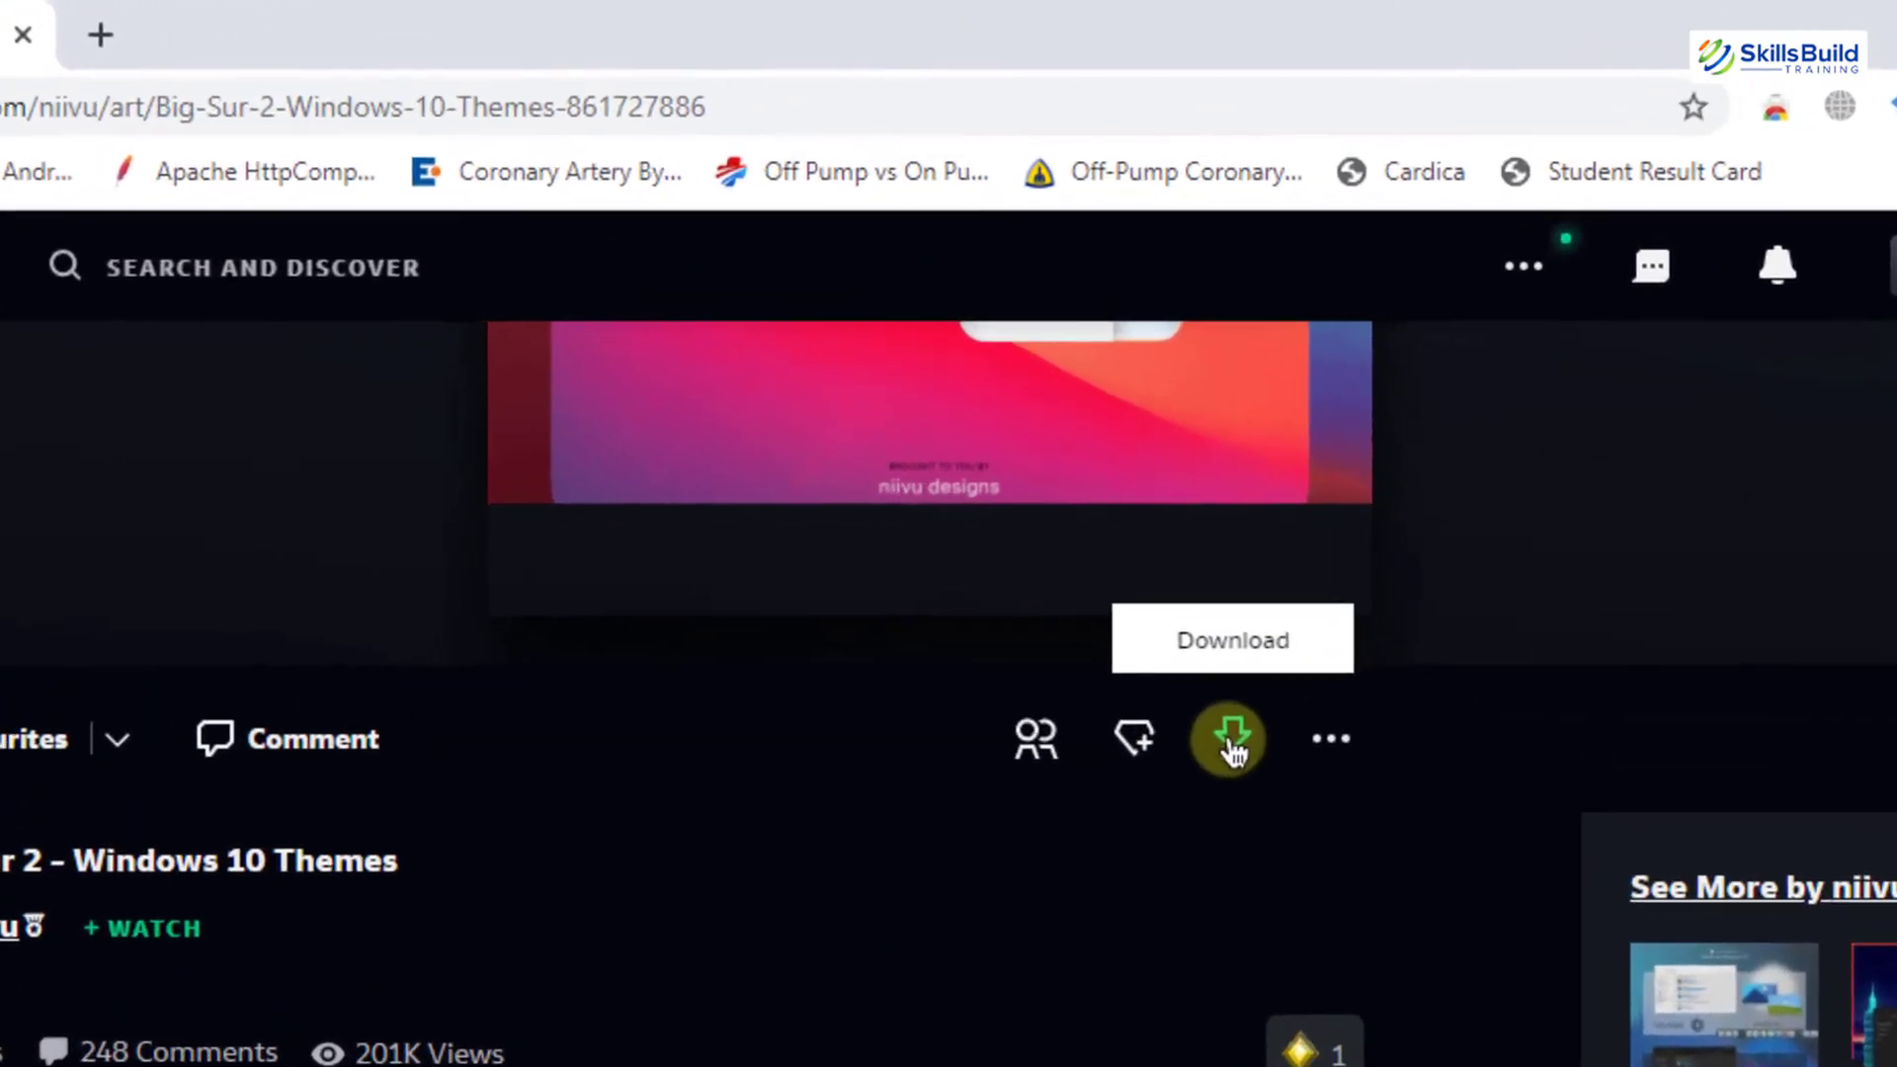
click(1144, 506)
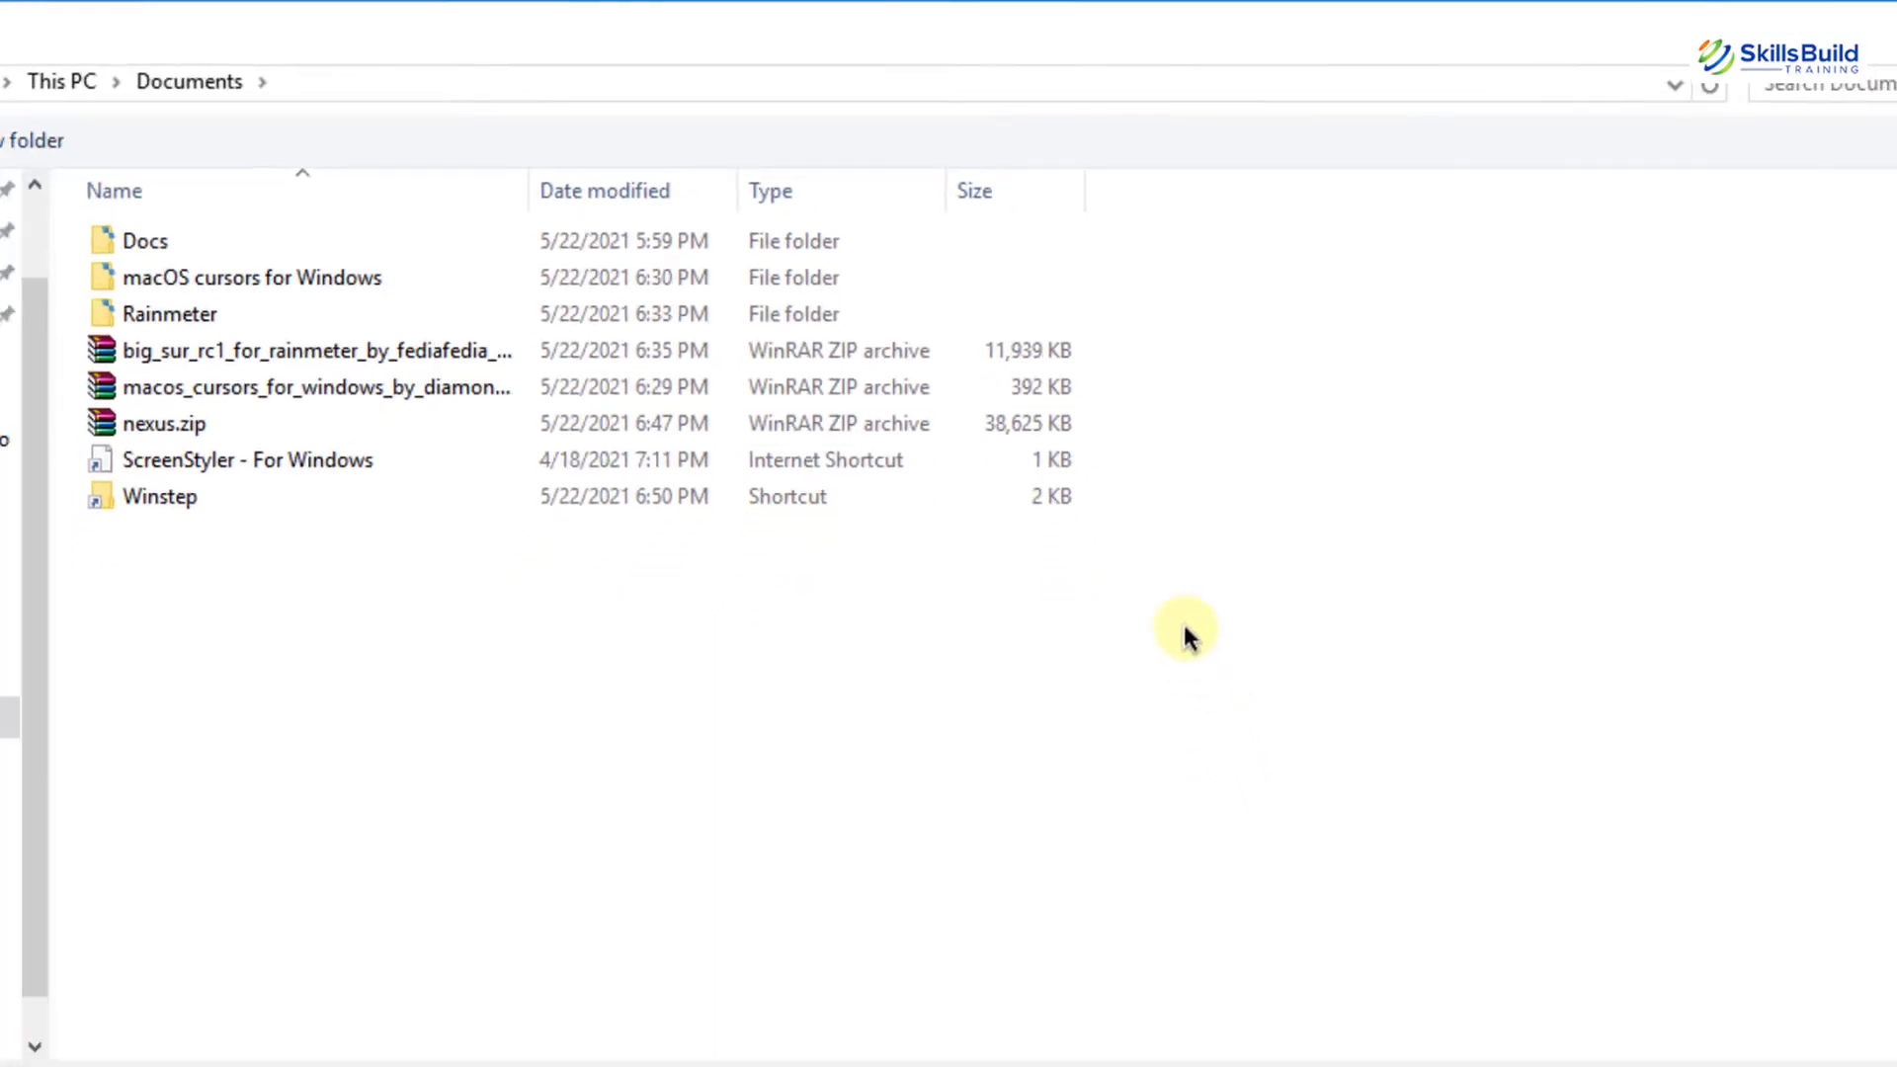
key(Return)
click(293, 1026)
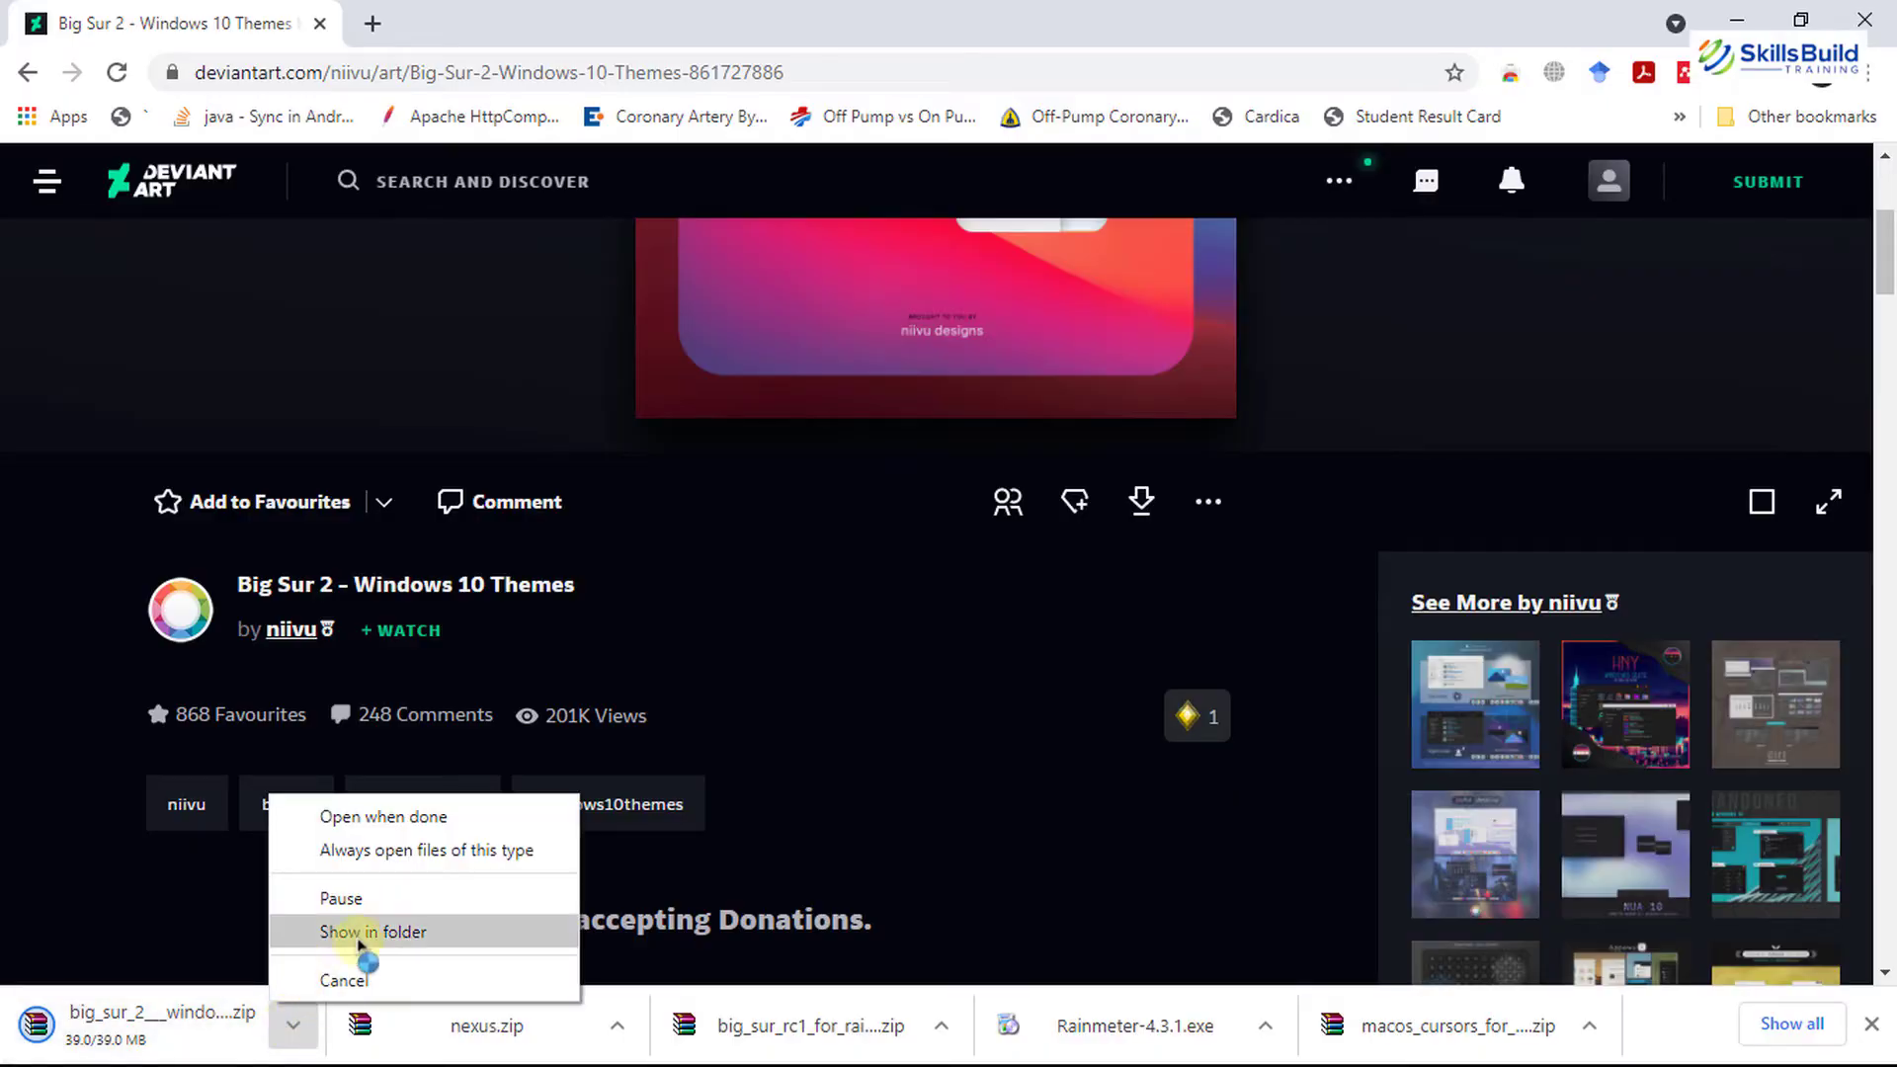
click(371, 929)
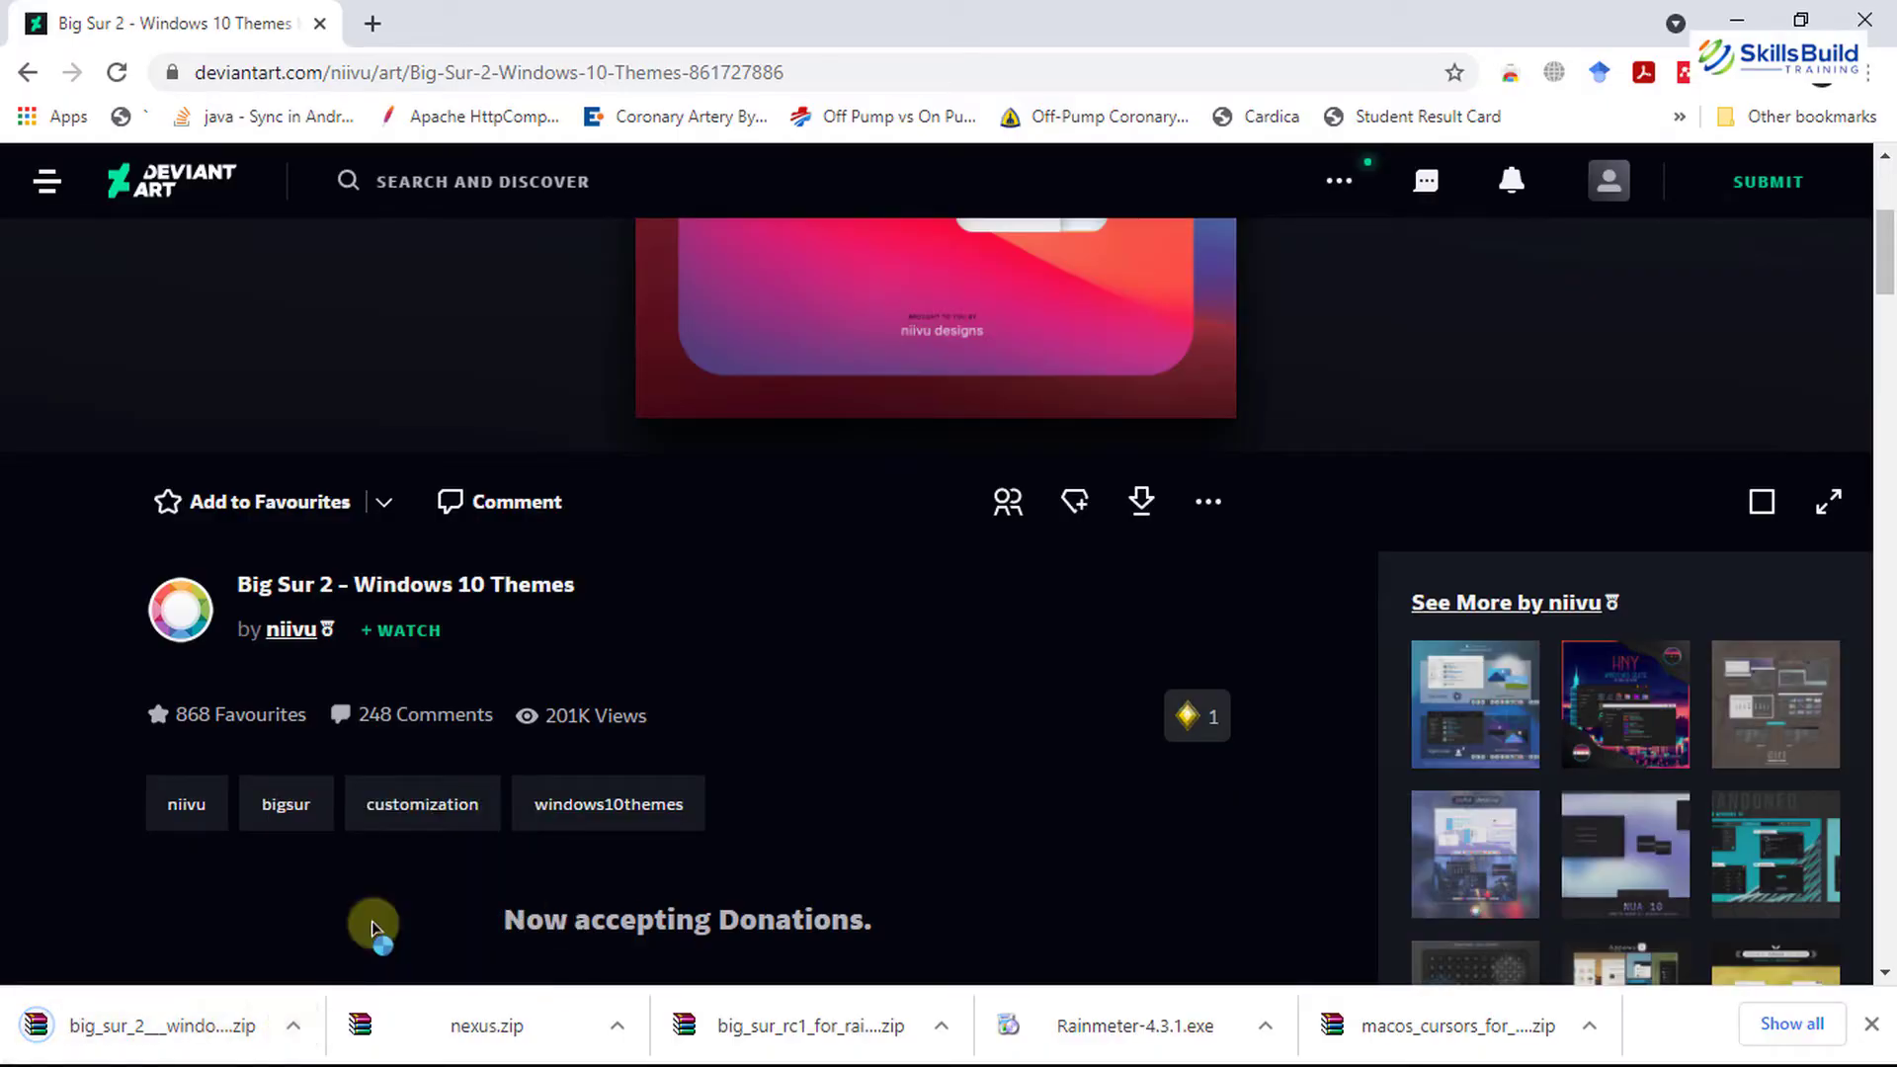
click(293, 1025)
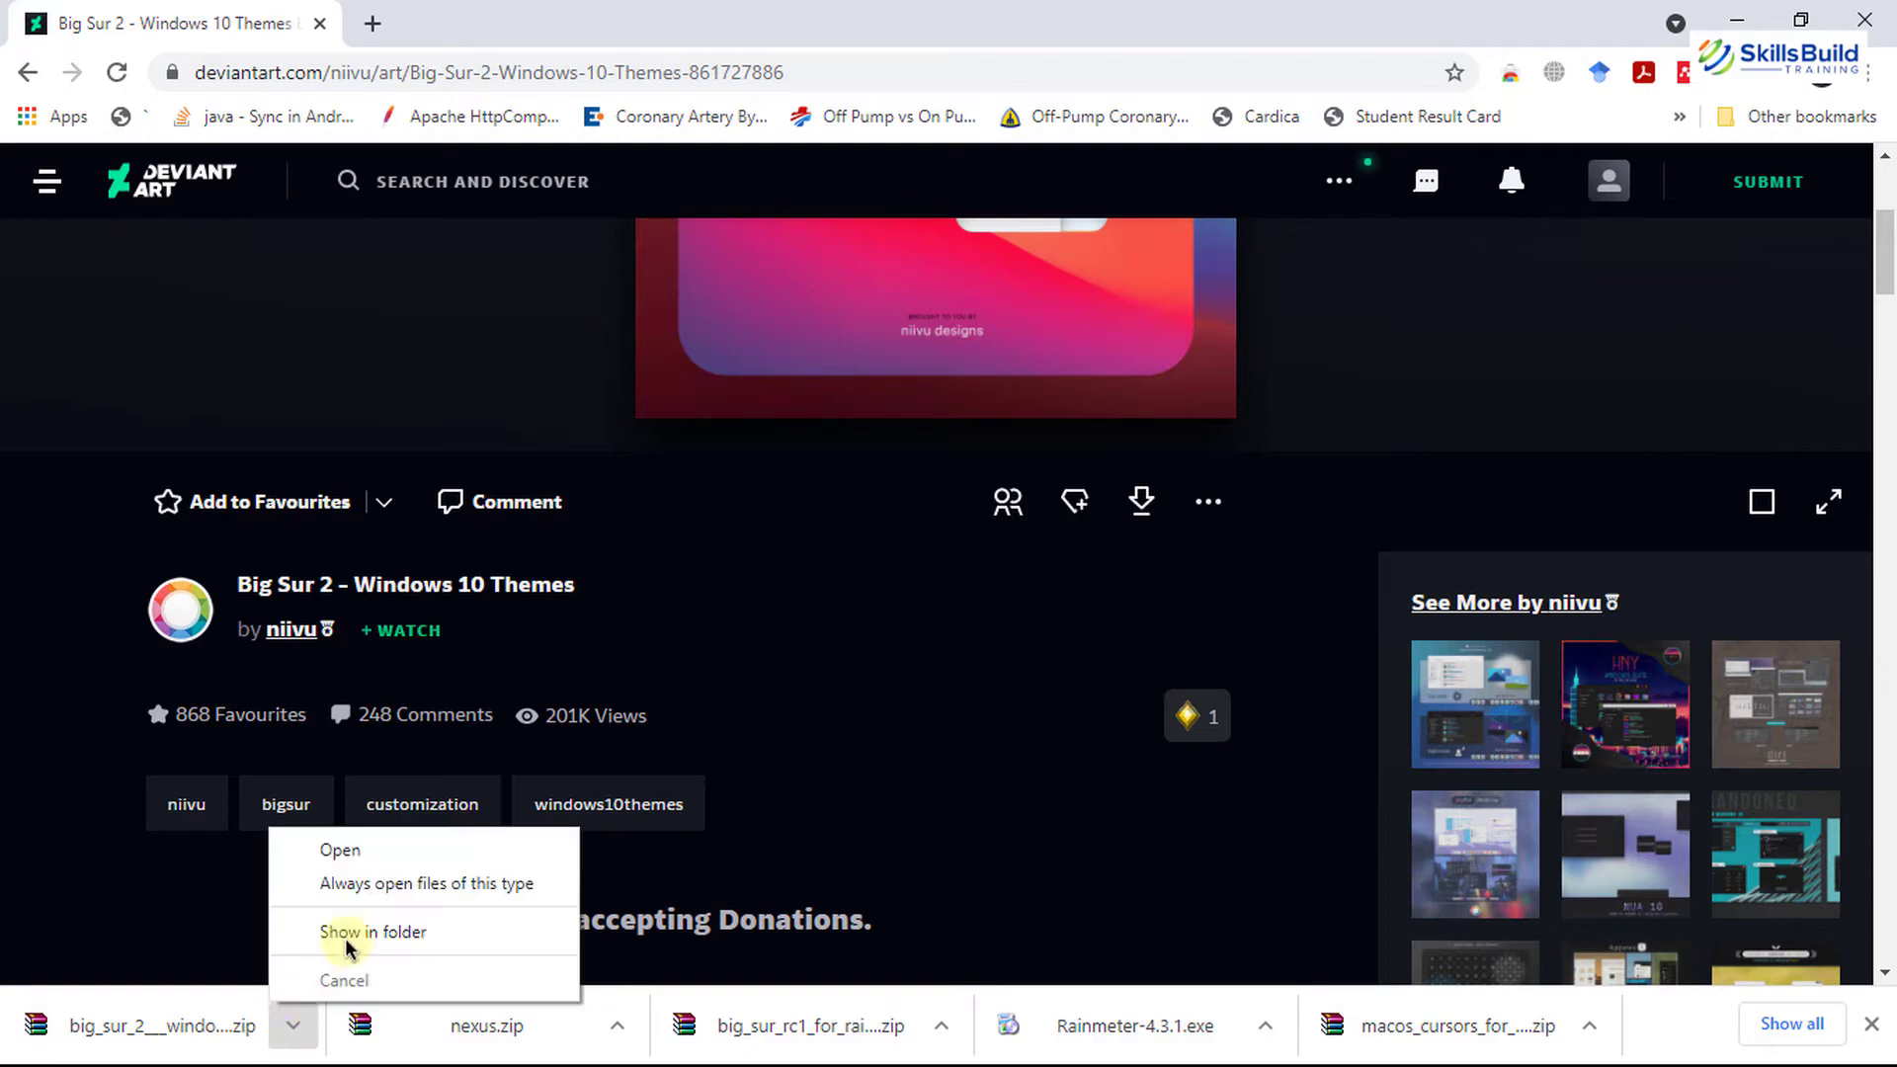
Create a new folder named Theme in Documents.
click(381, 929)
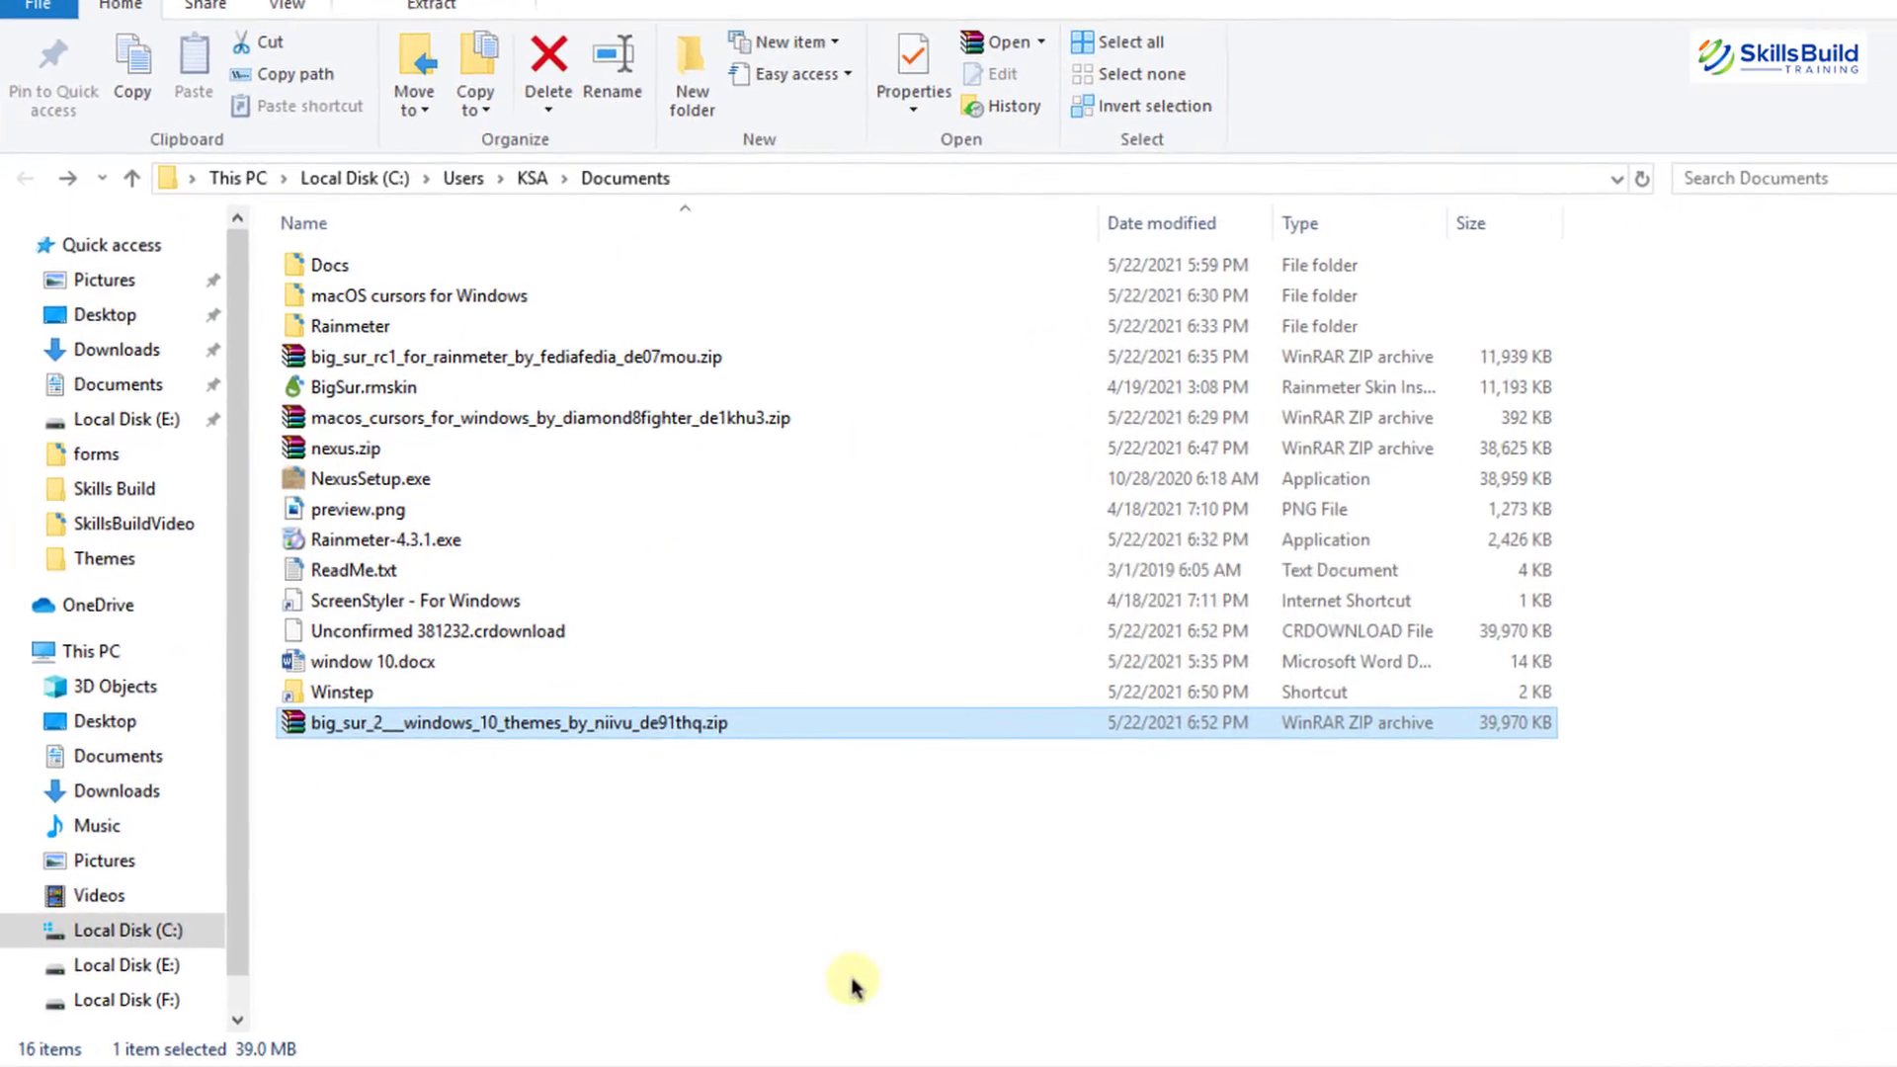
right_click(956, 1033)
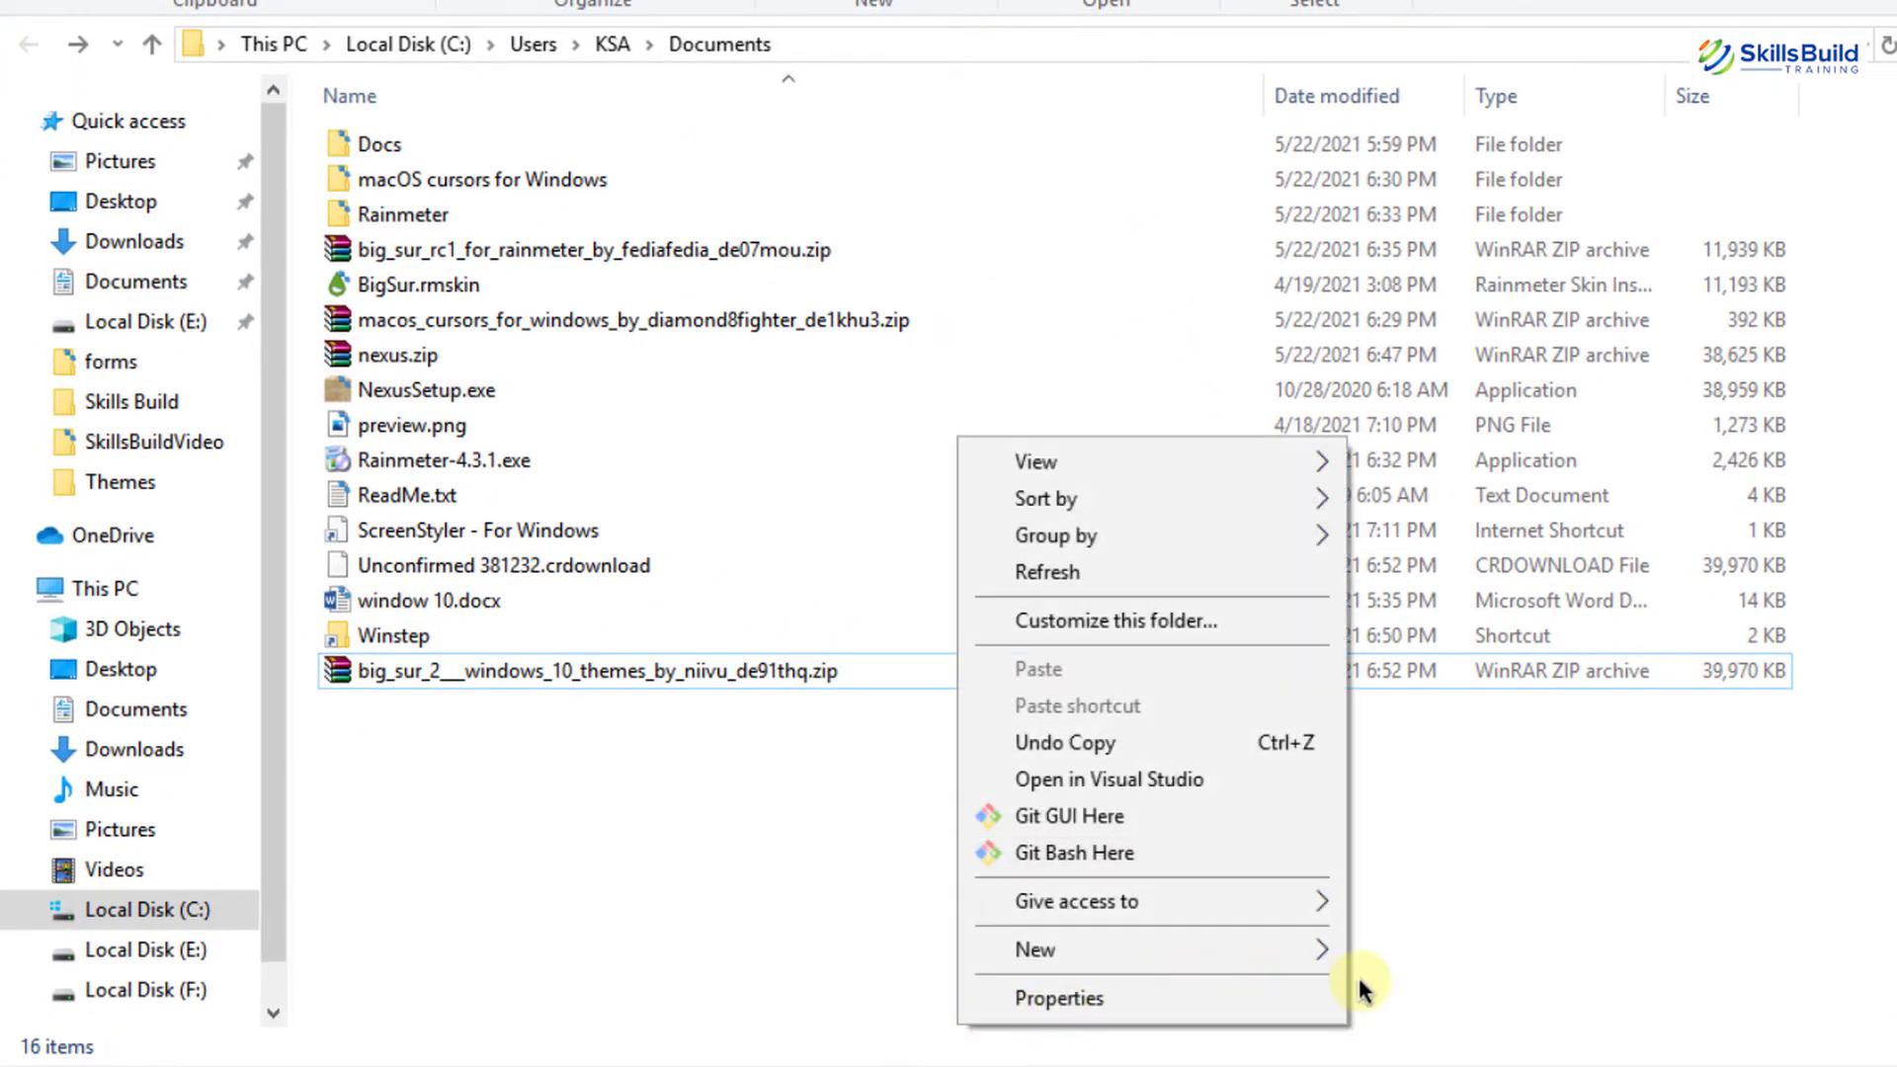
mouse_move(1324, 951)
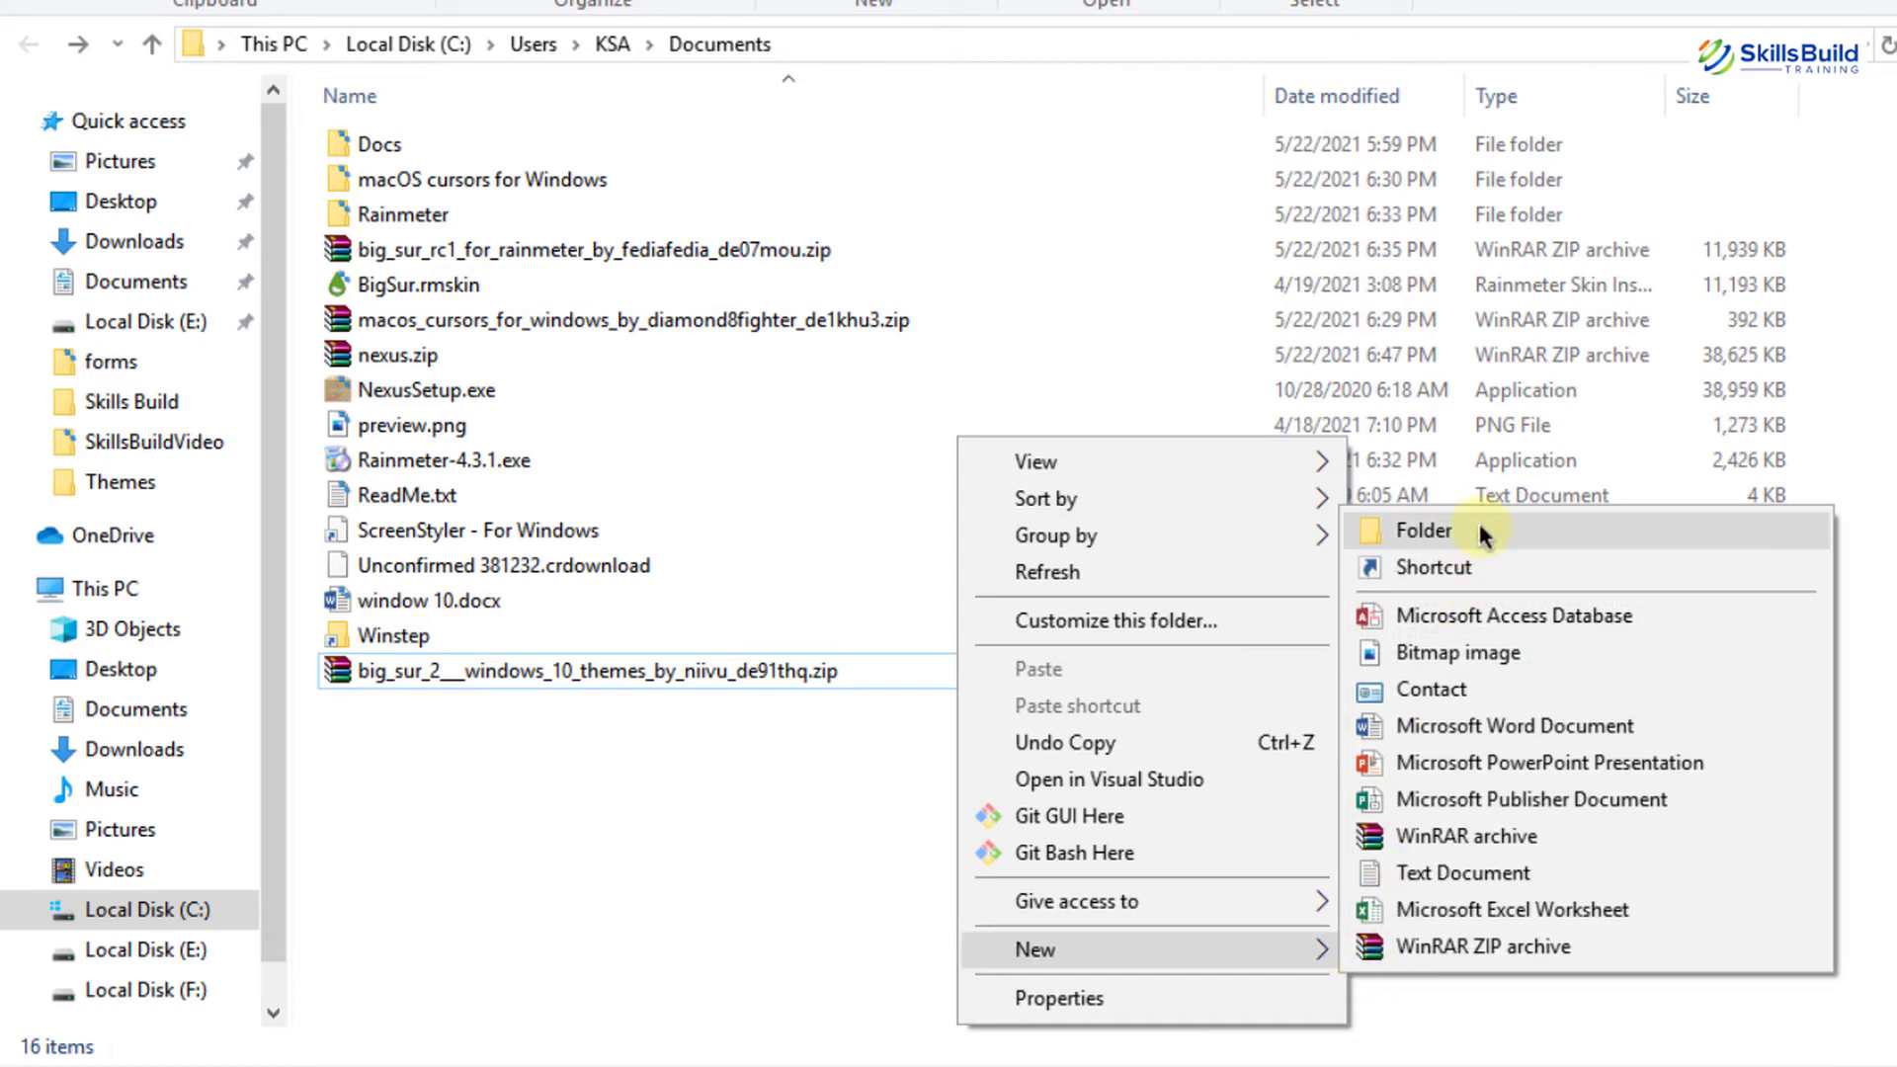
click(1428, 532)
text(Theme)
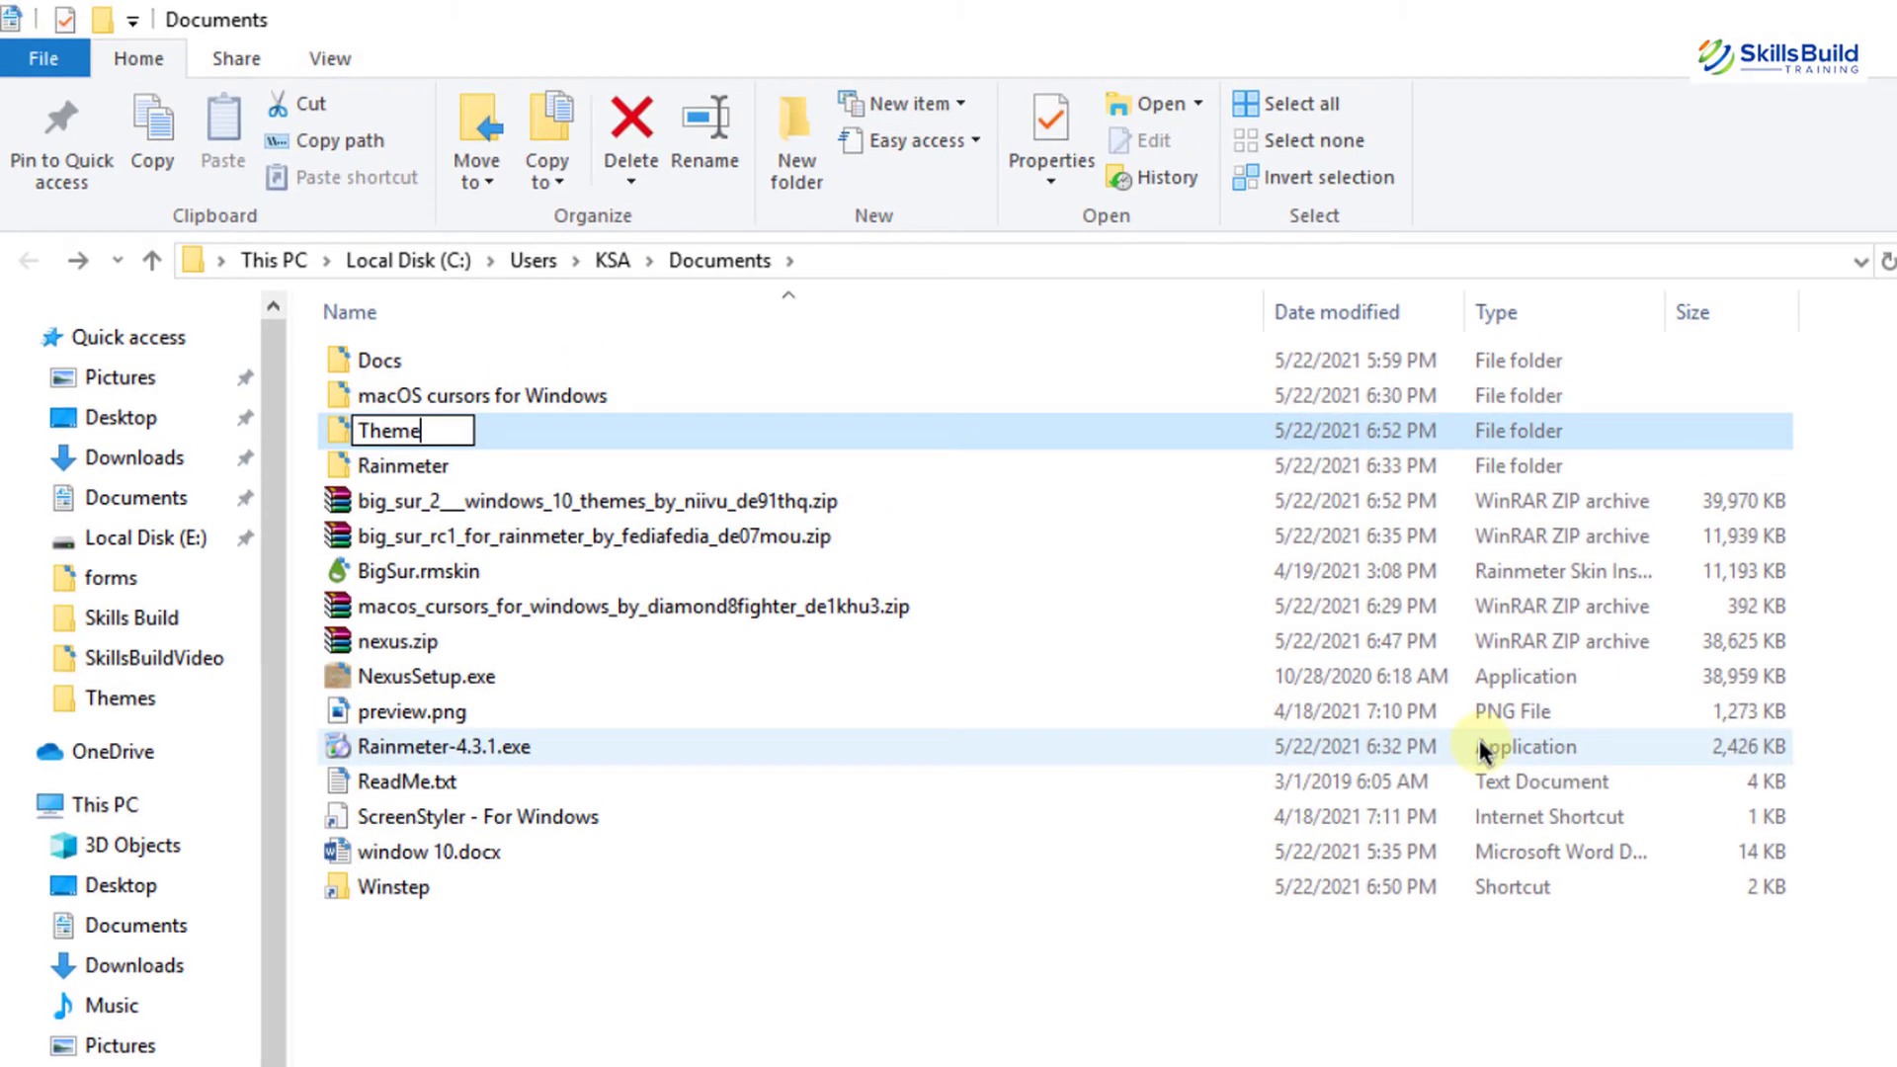
key(Return)
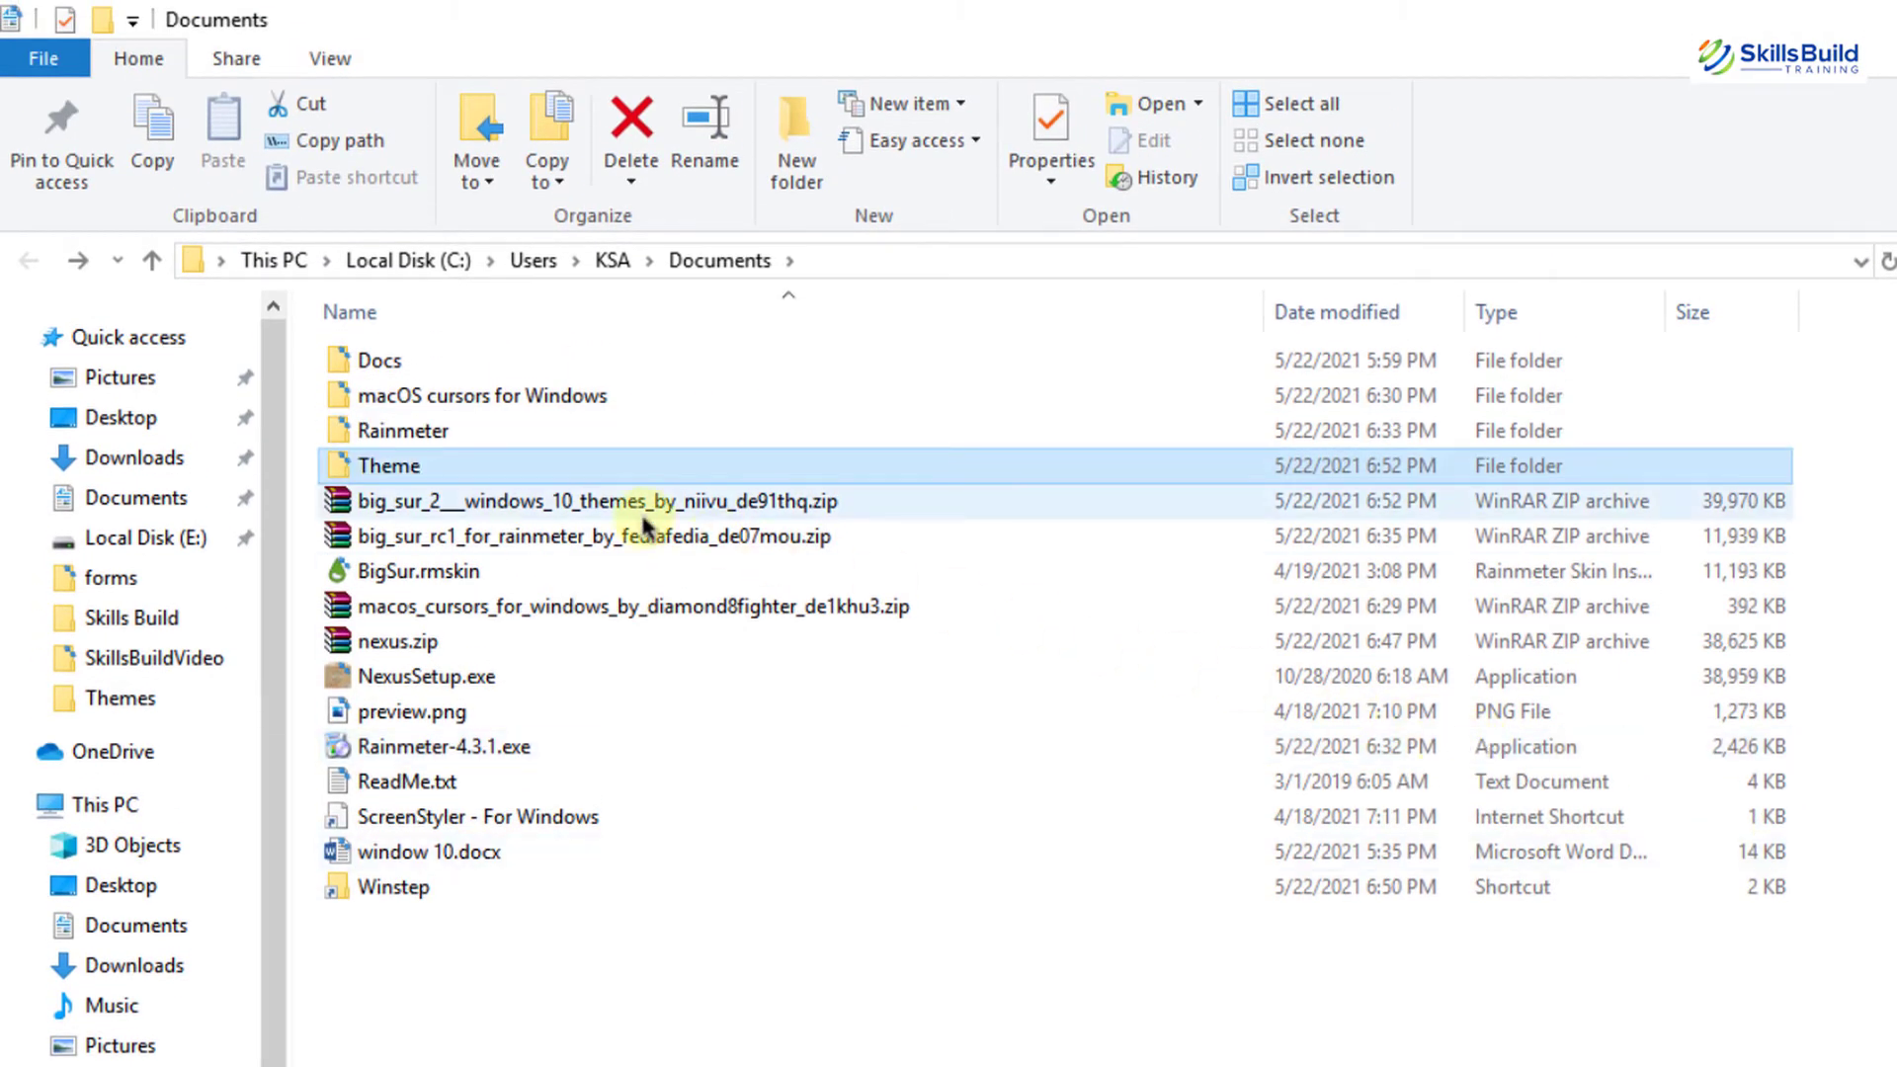
Put the Big Sur 2 zip into the Theme folder and extract it there.
click(596, 501)
double_click(612, 466)
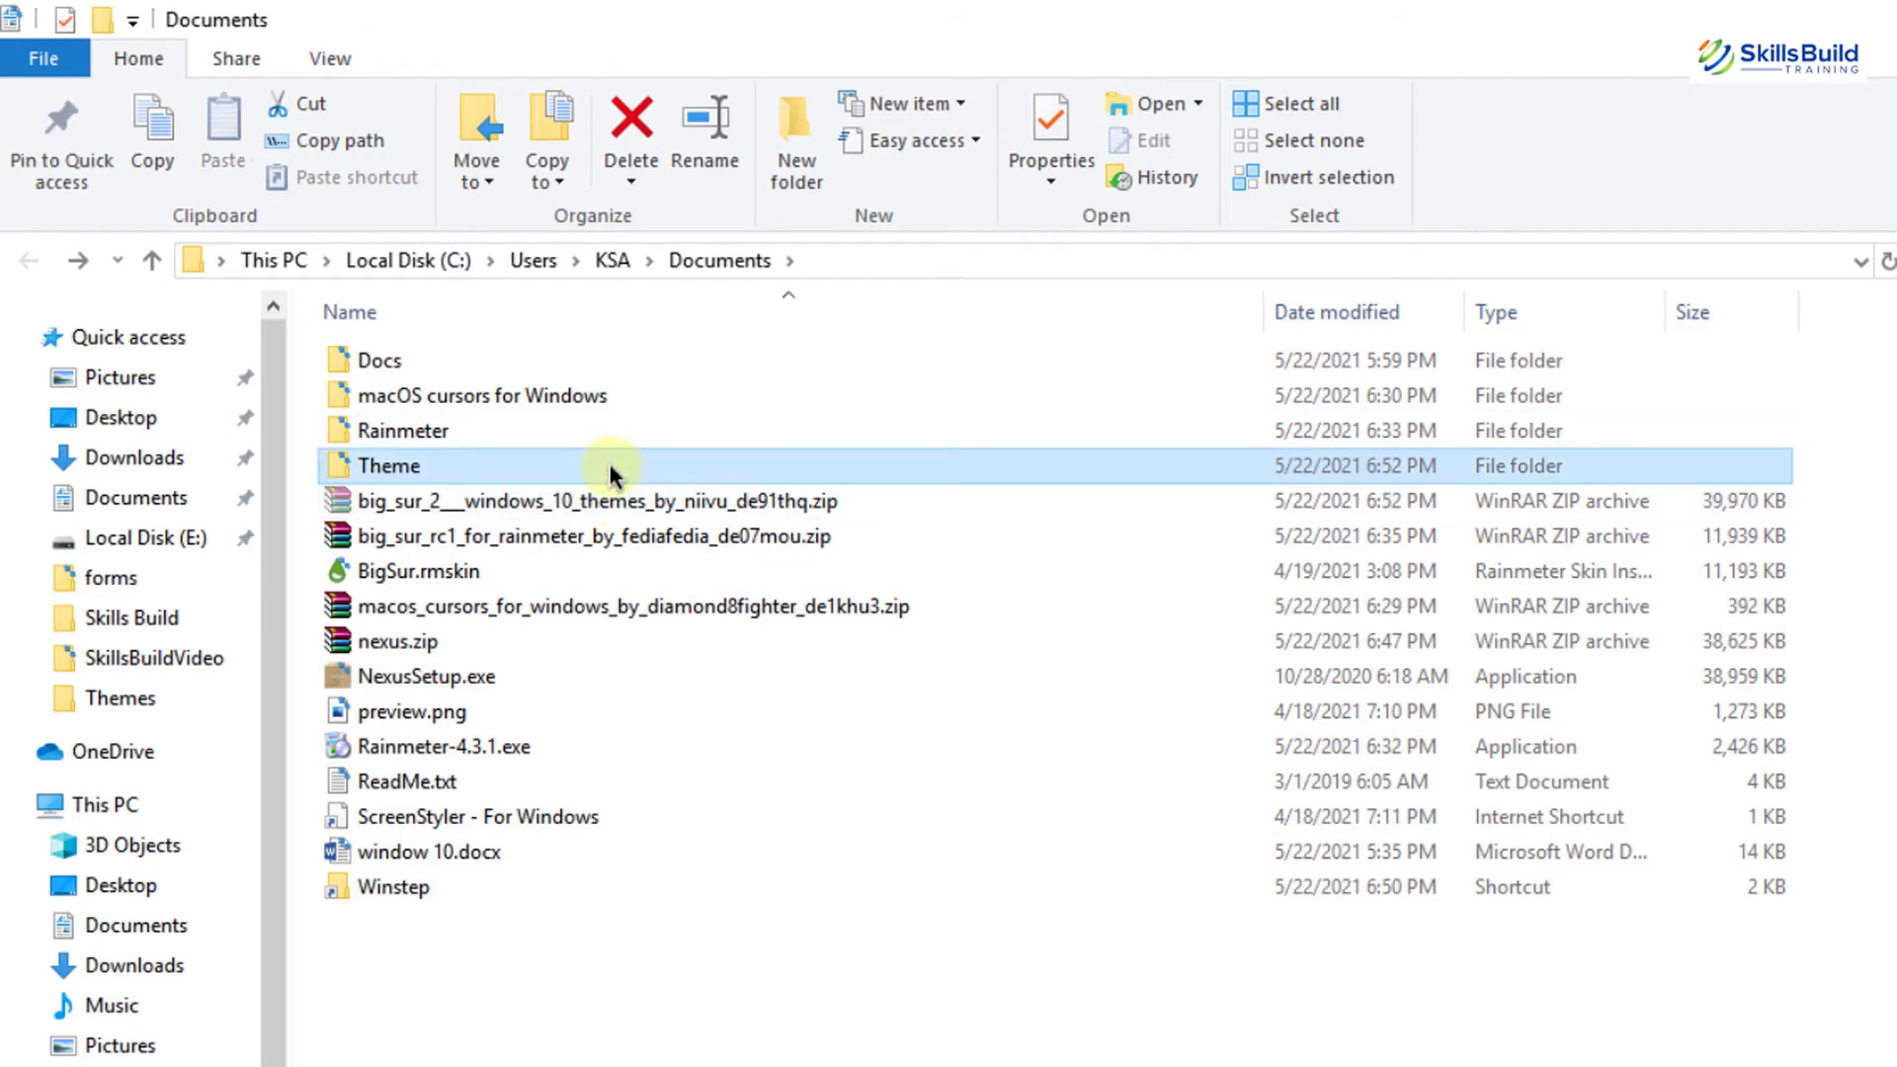
key(ctrl+v)
right_click(606, 369)
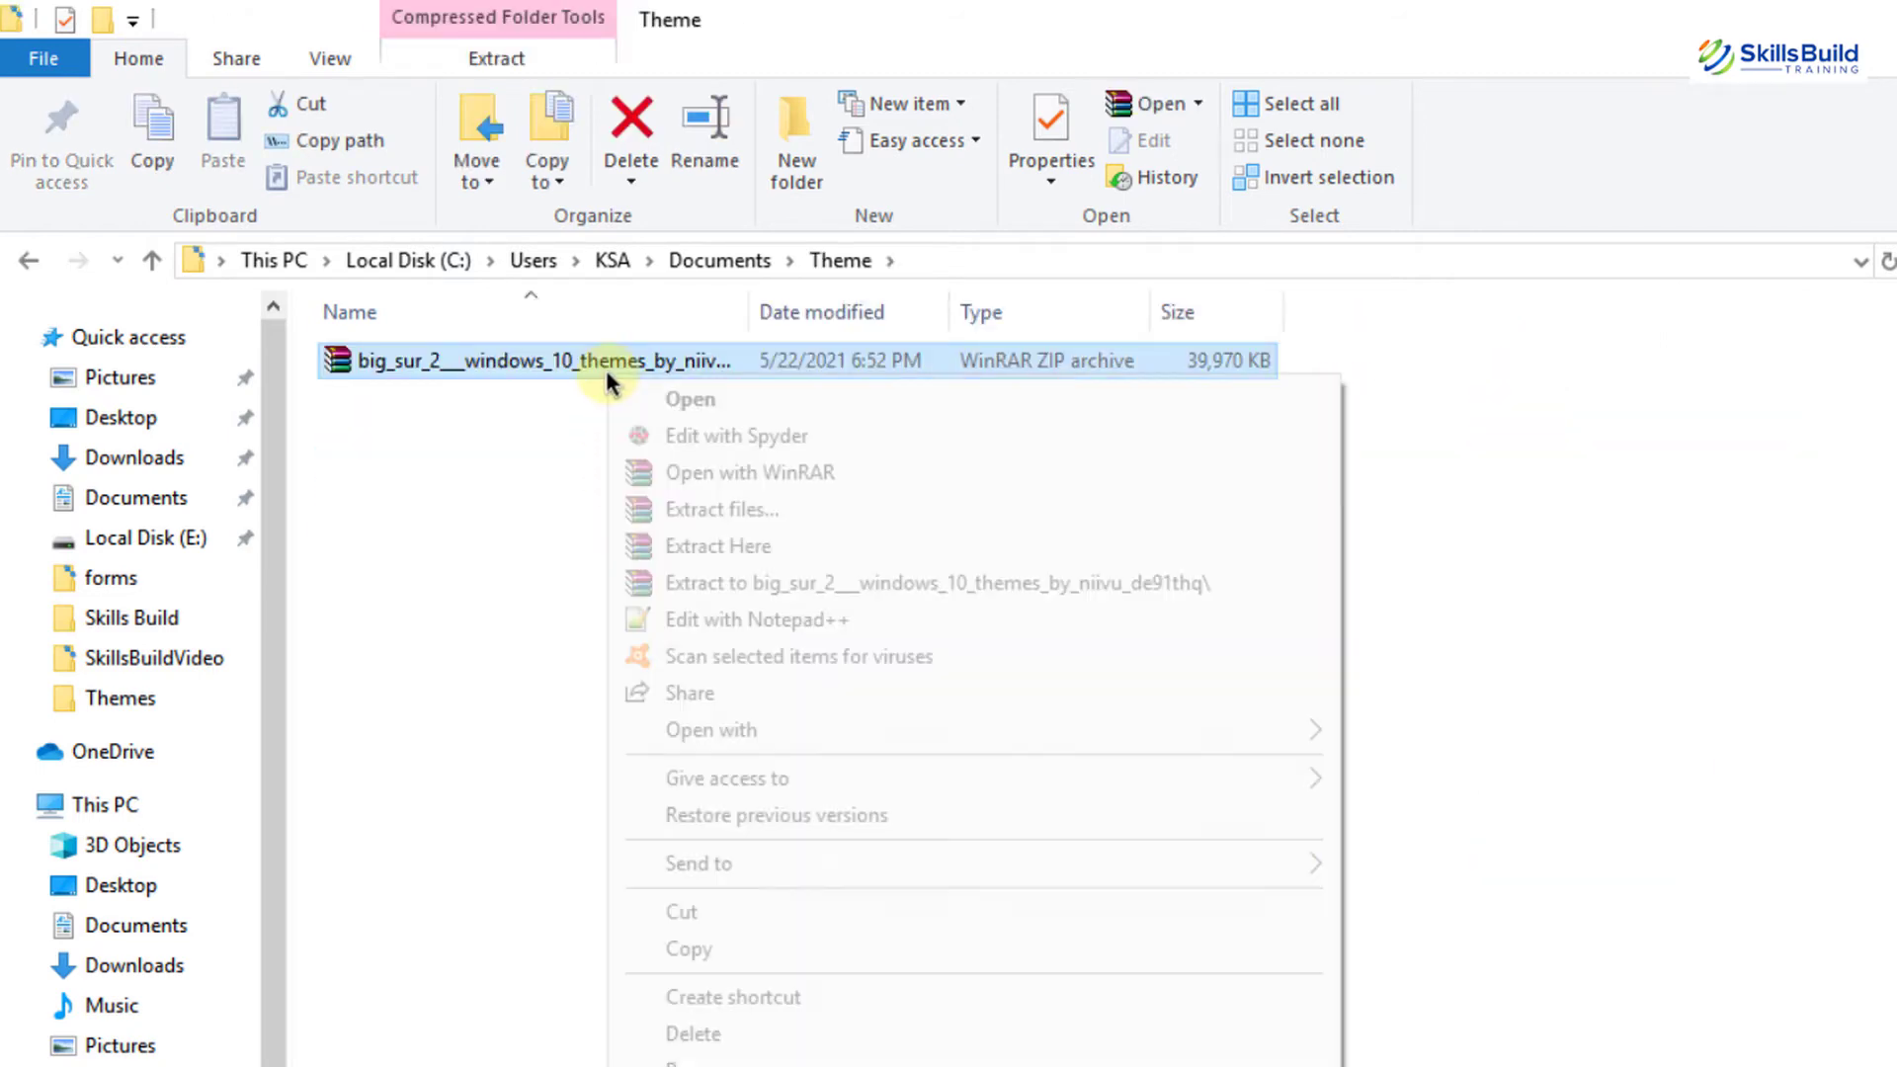
click(679, 548)
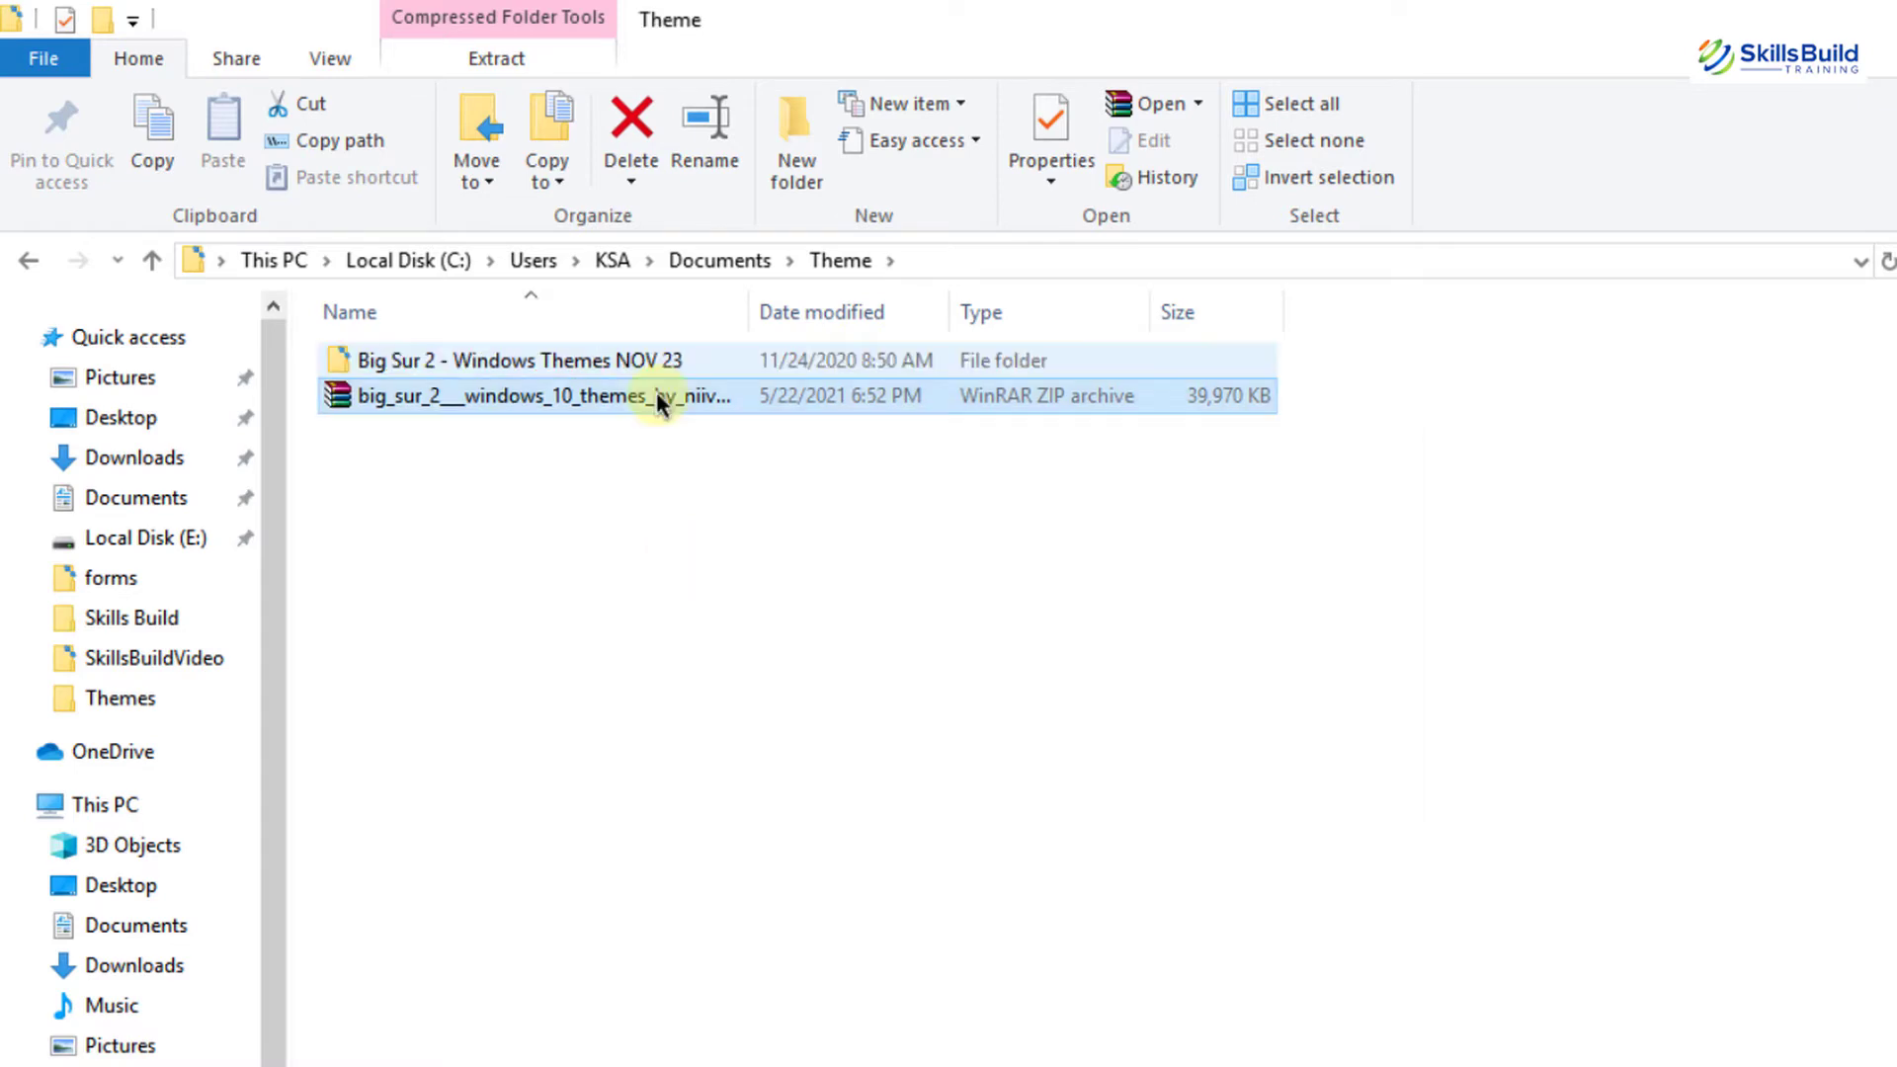
Browse Big Sur 2 > Docks (Nexus or Rocketdock) > Big Sur light, then return to Docks.
double_click(656, 364)
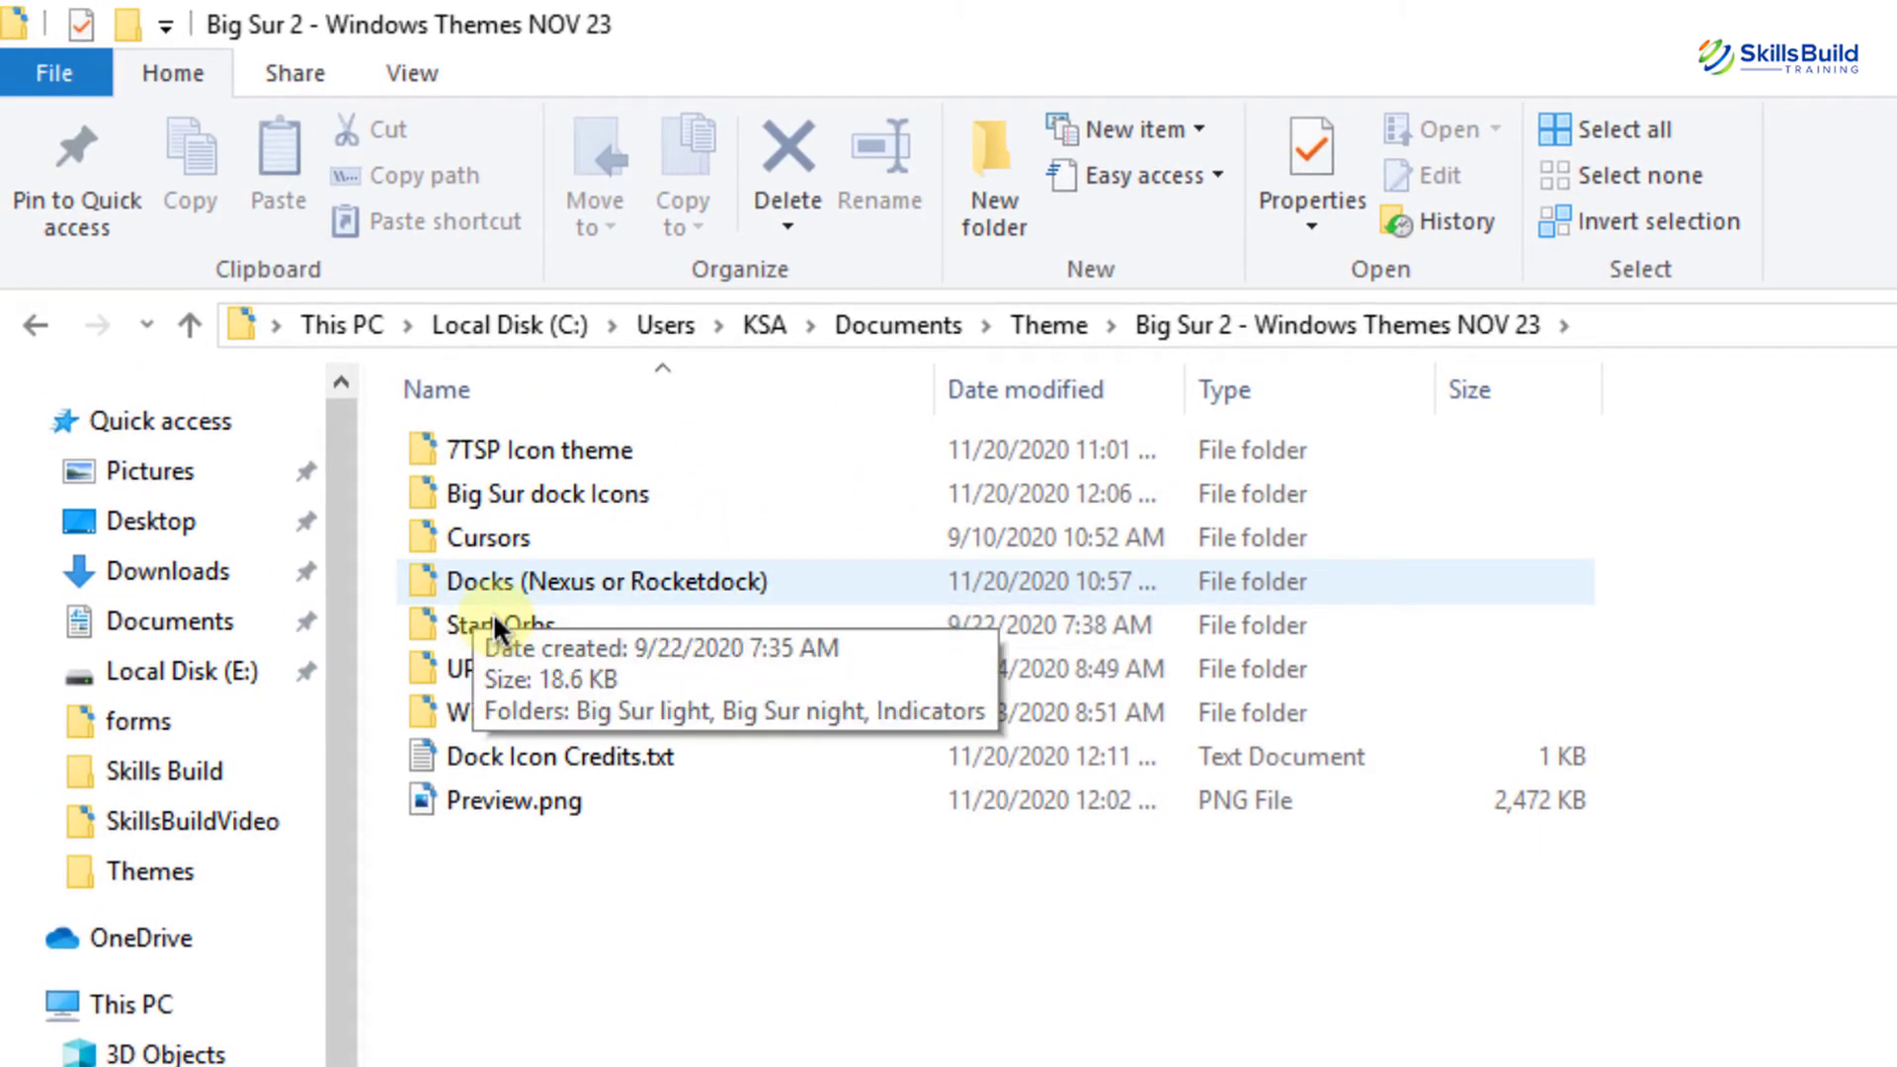
key(Return)
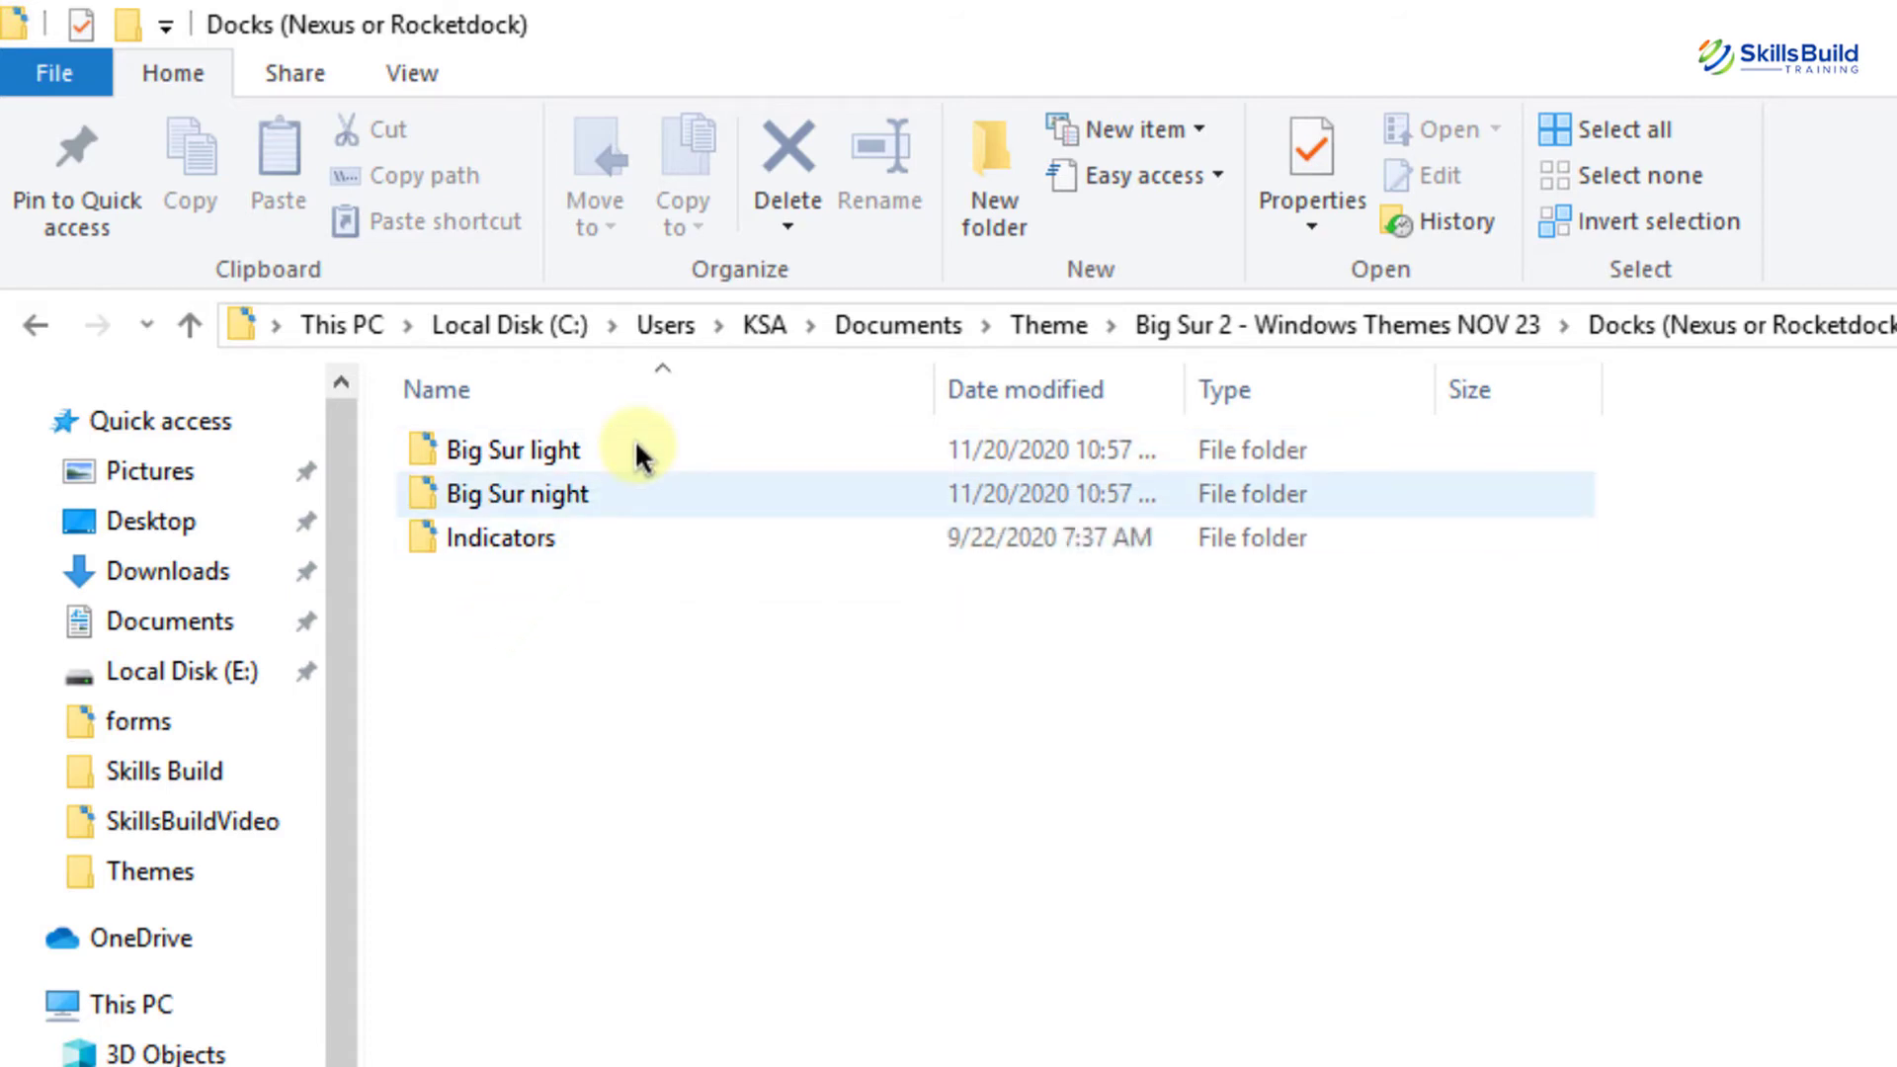
double_click(637, 457)
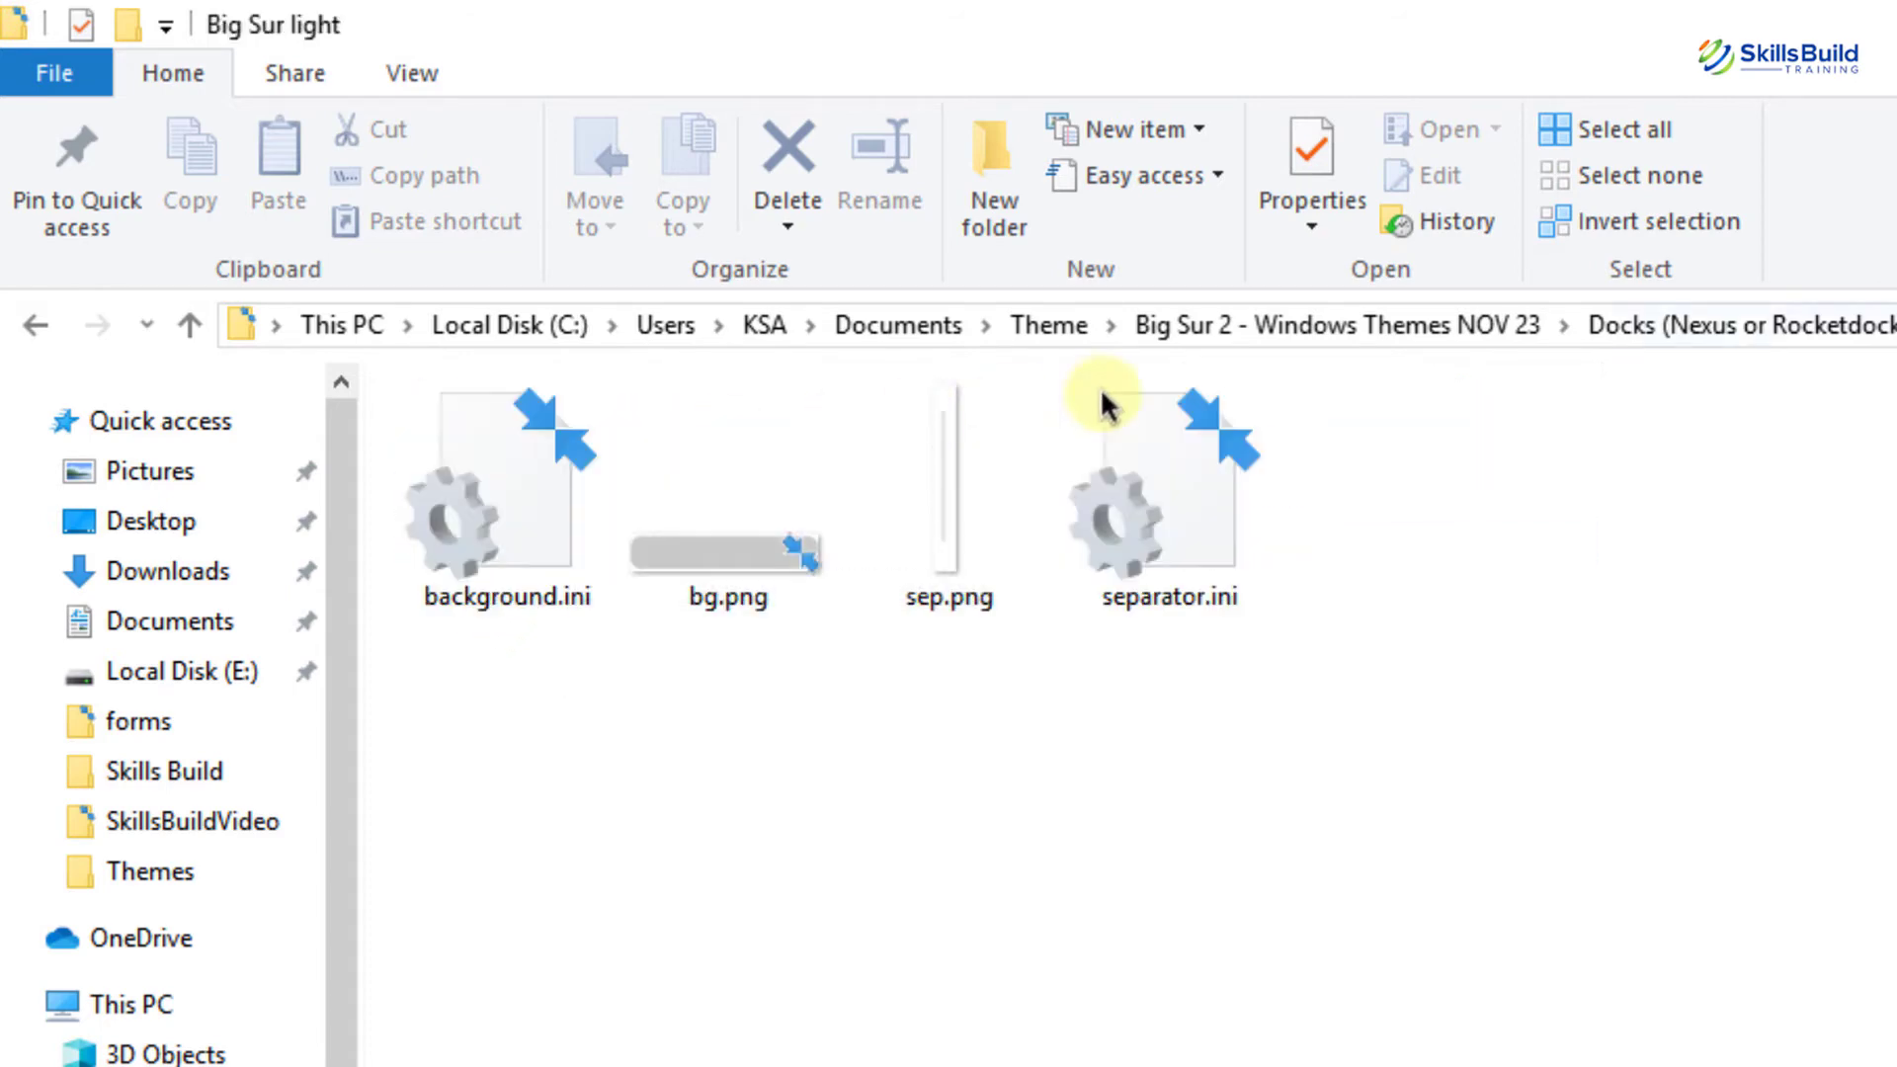
click(1672, 326)
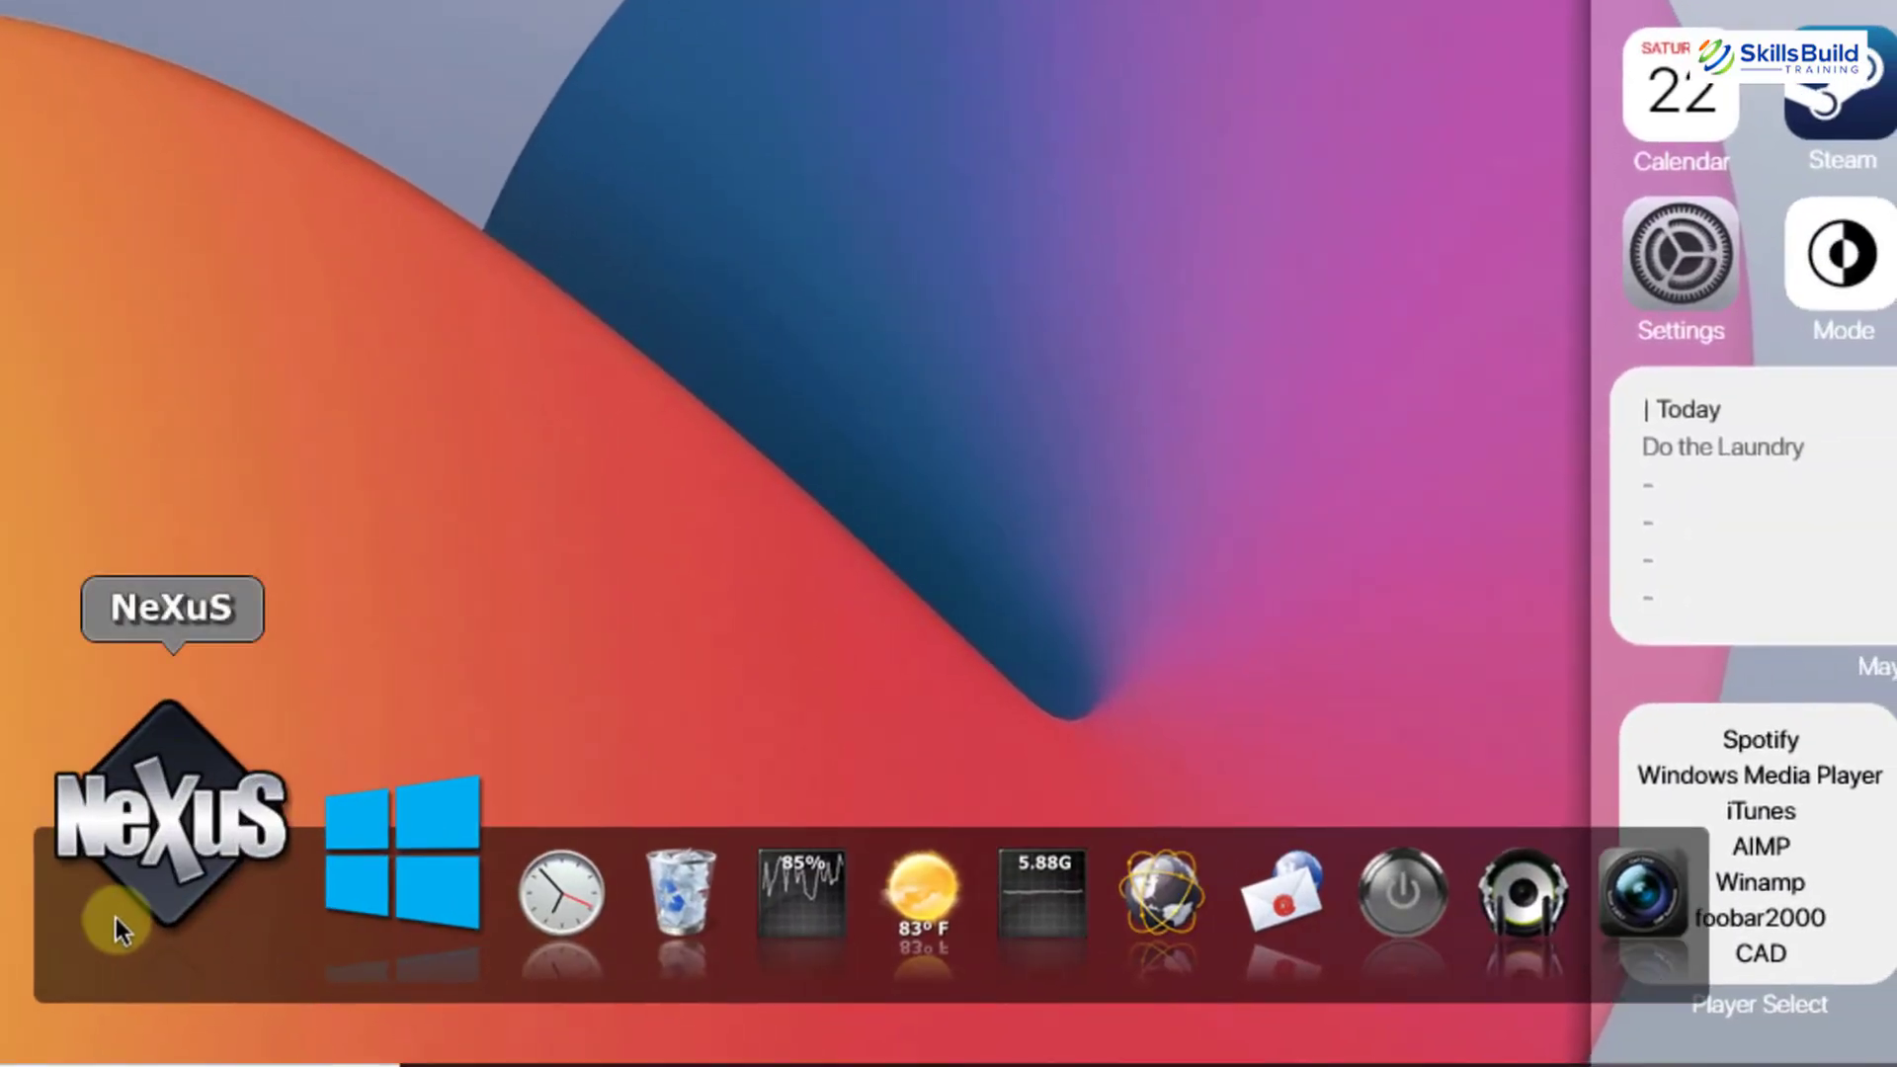
From Nexus Preferences' Themes tab, reach Winstep\NeXuS\Backgrounds and apply the Big Sur light theme.
click(115, 917)
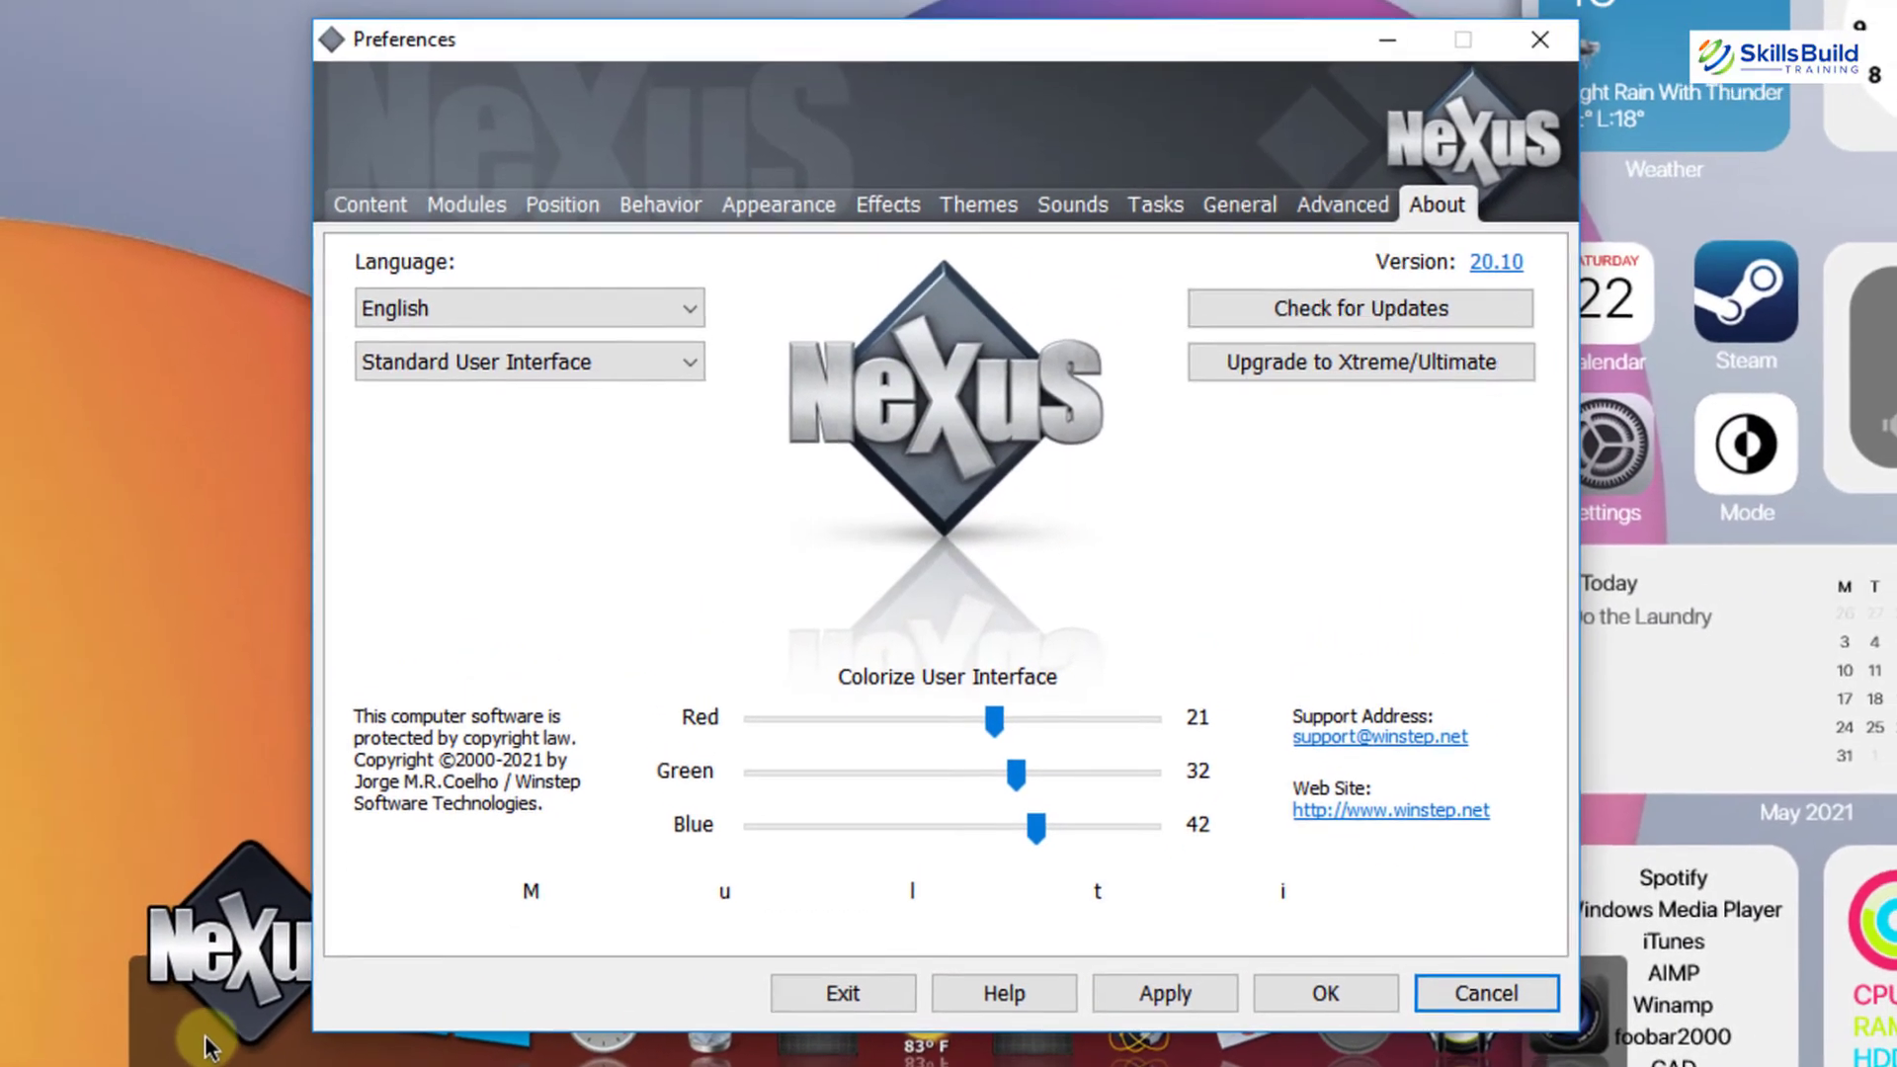
click(973, 214)
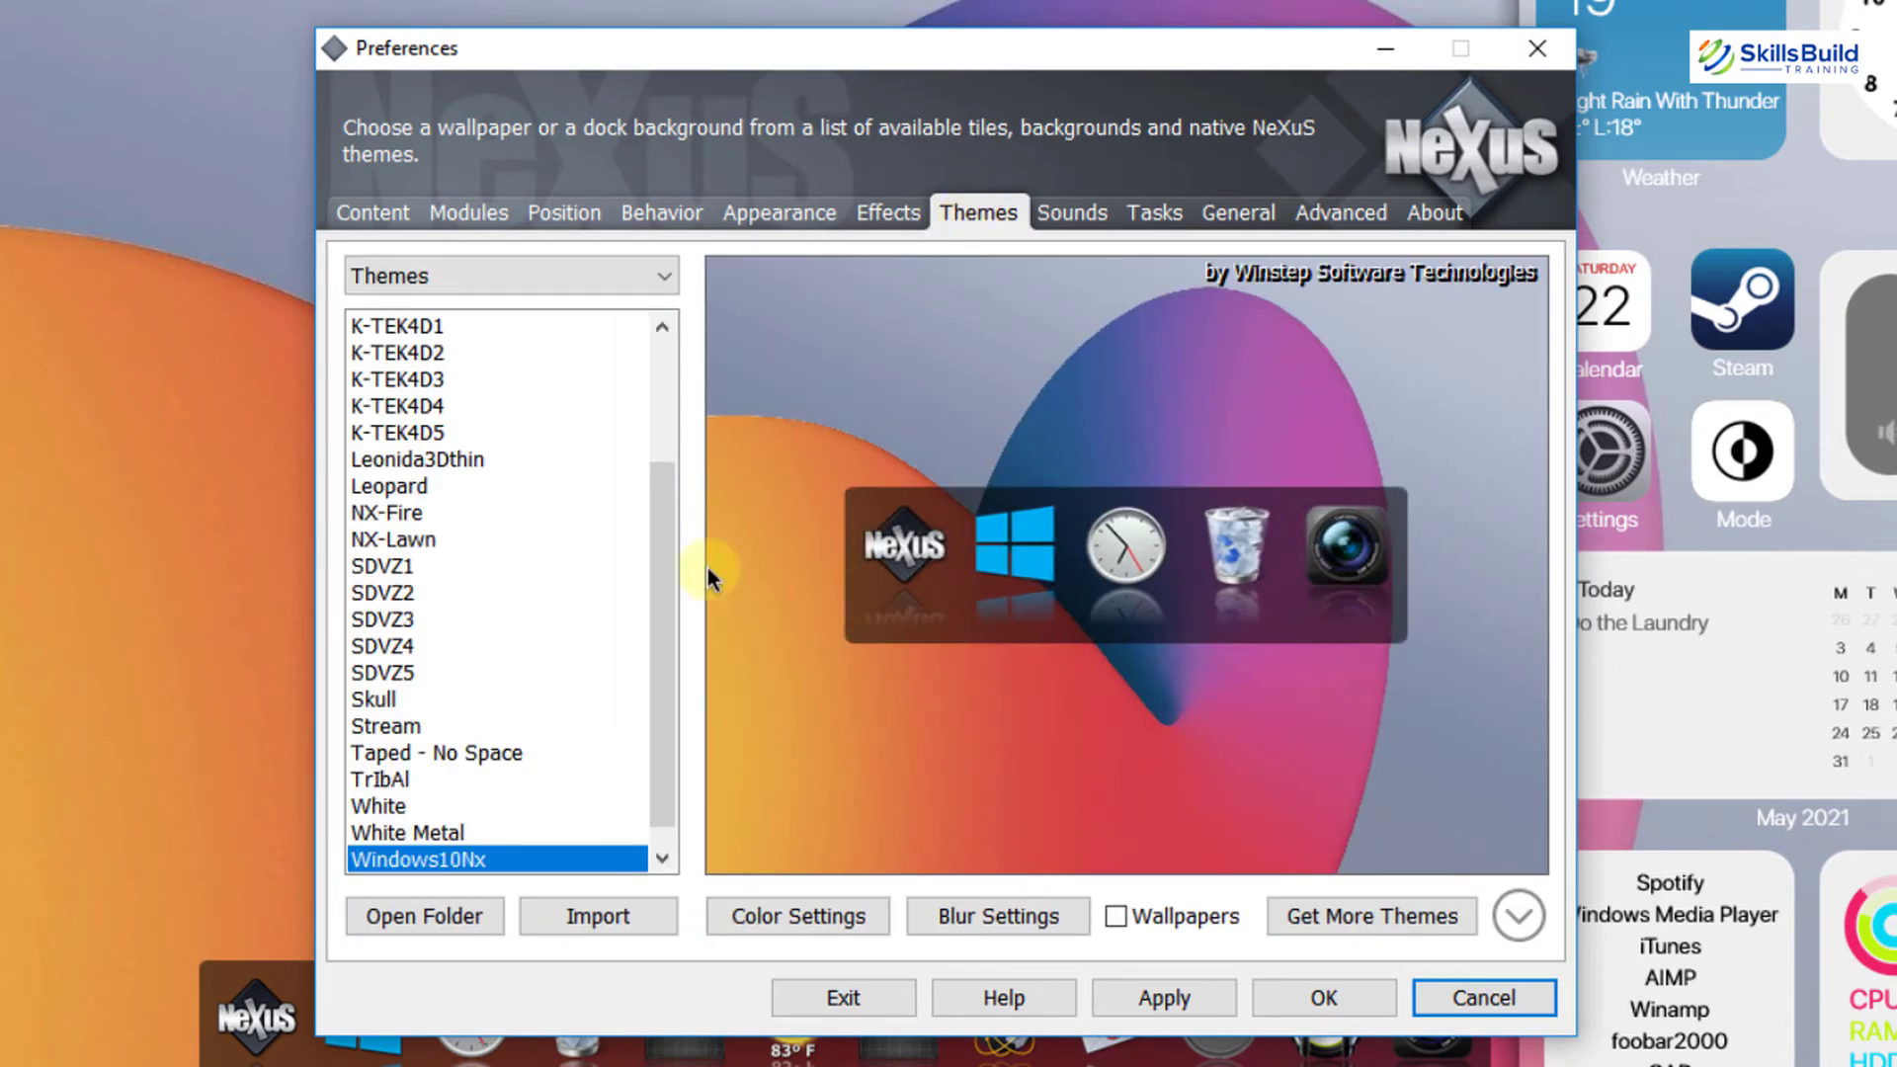
click(445, 917)
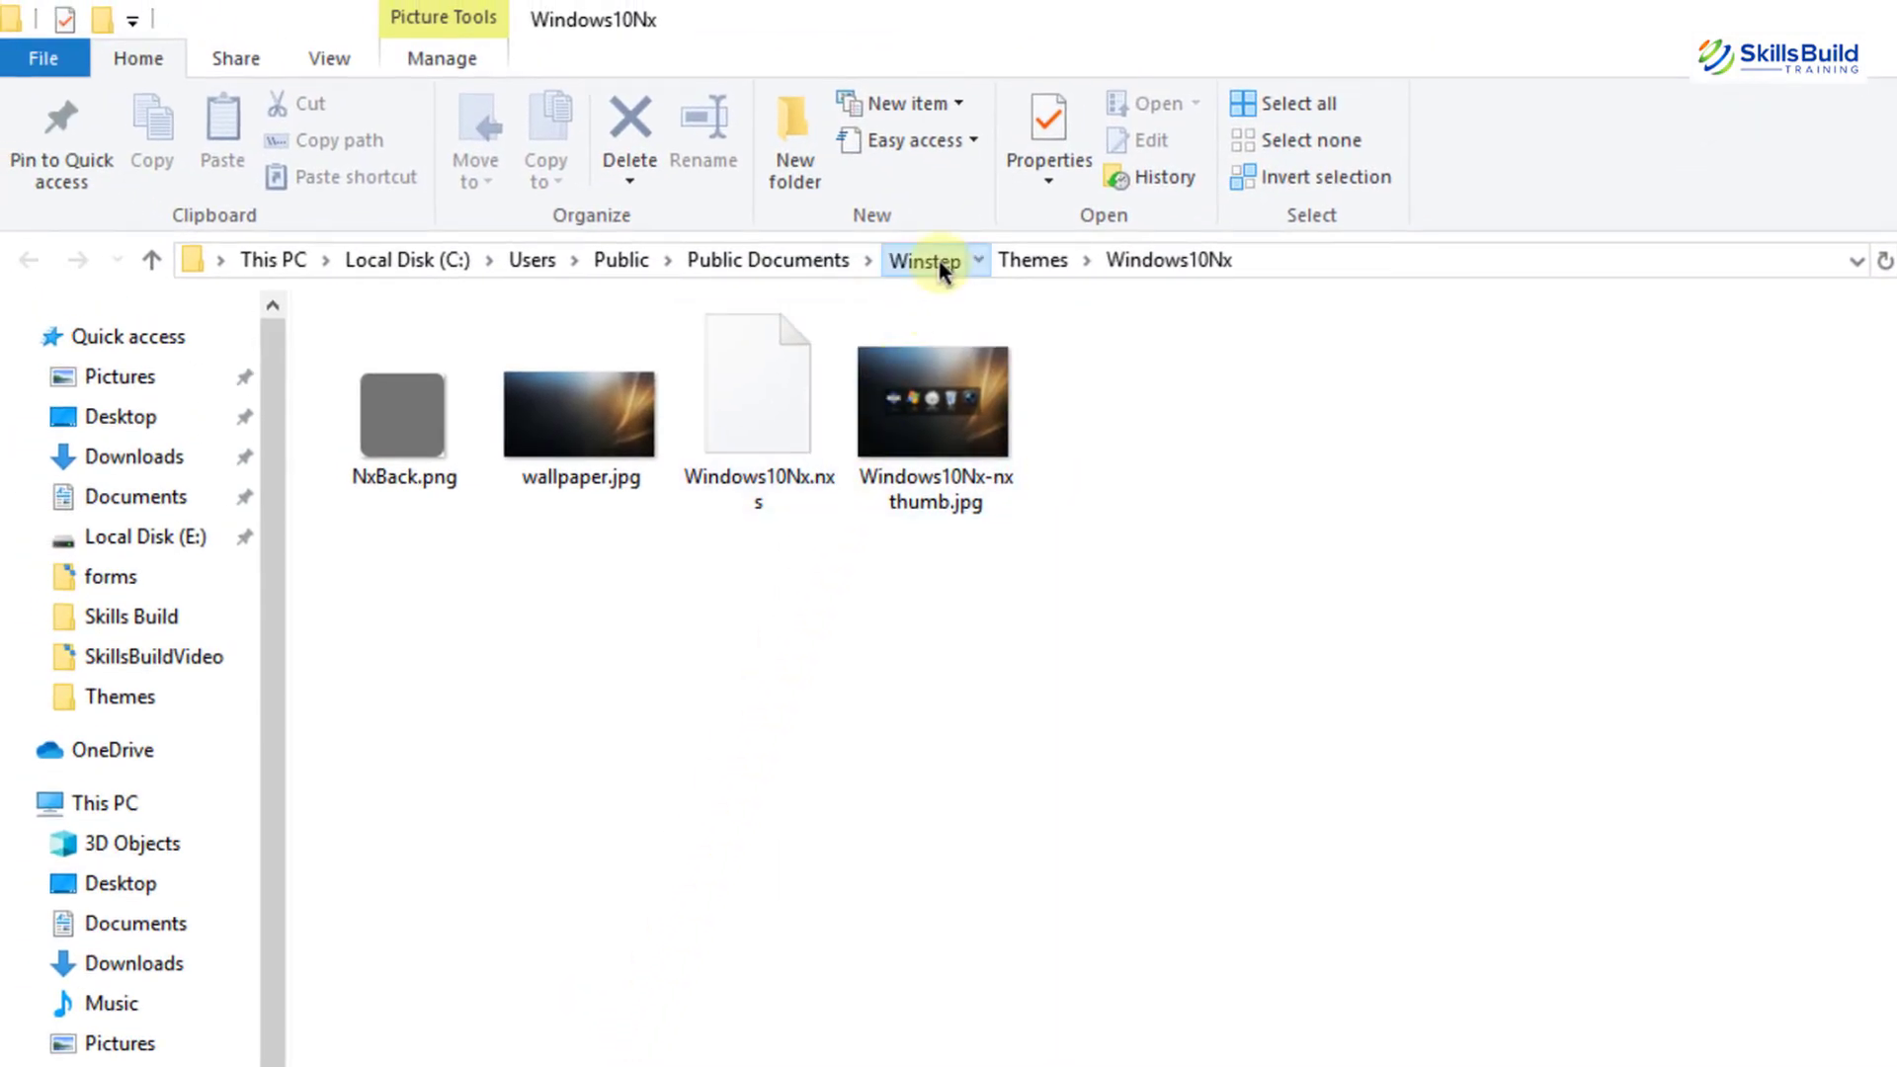
click(925, 261)
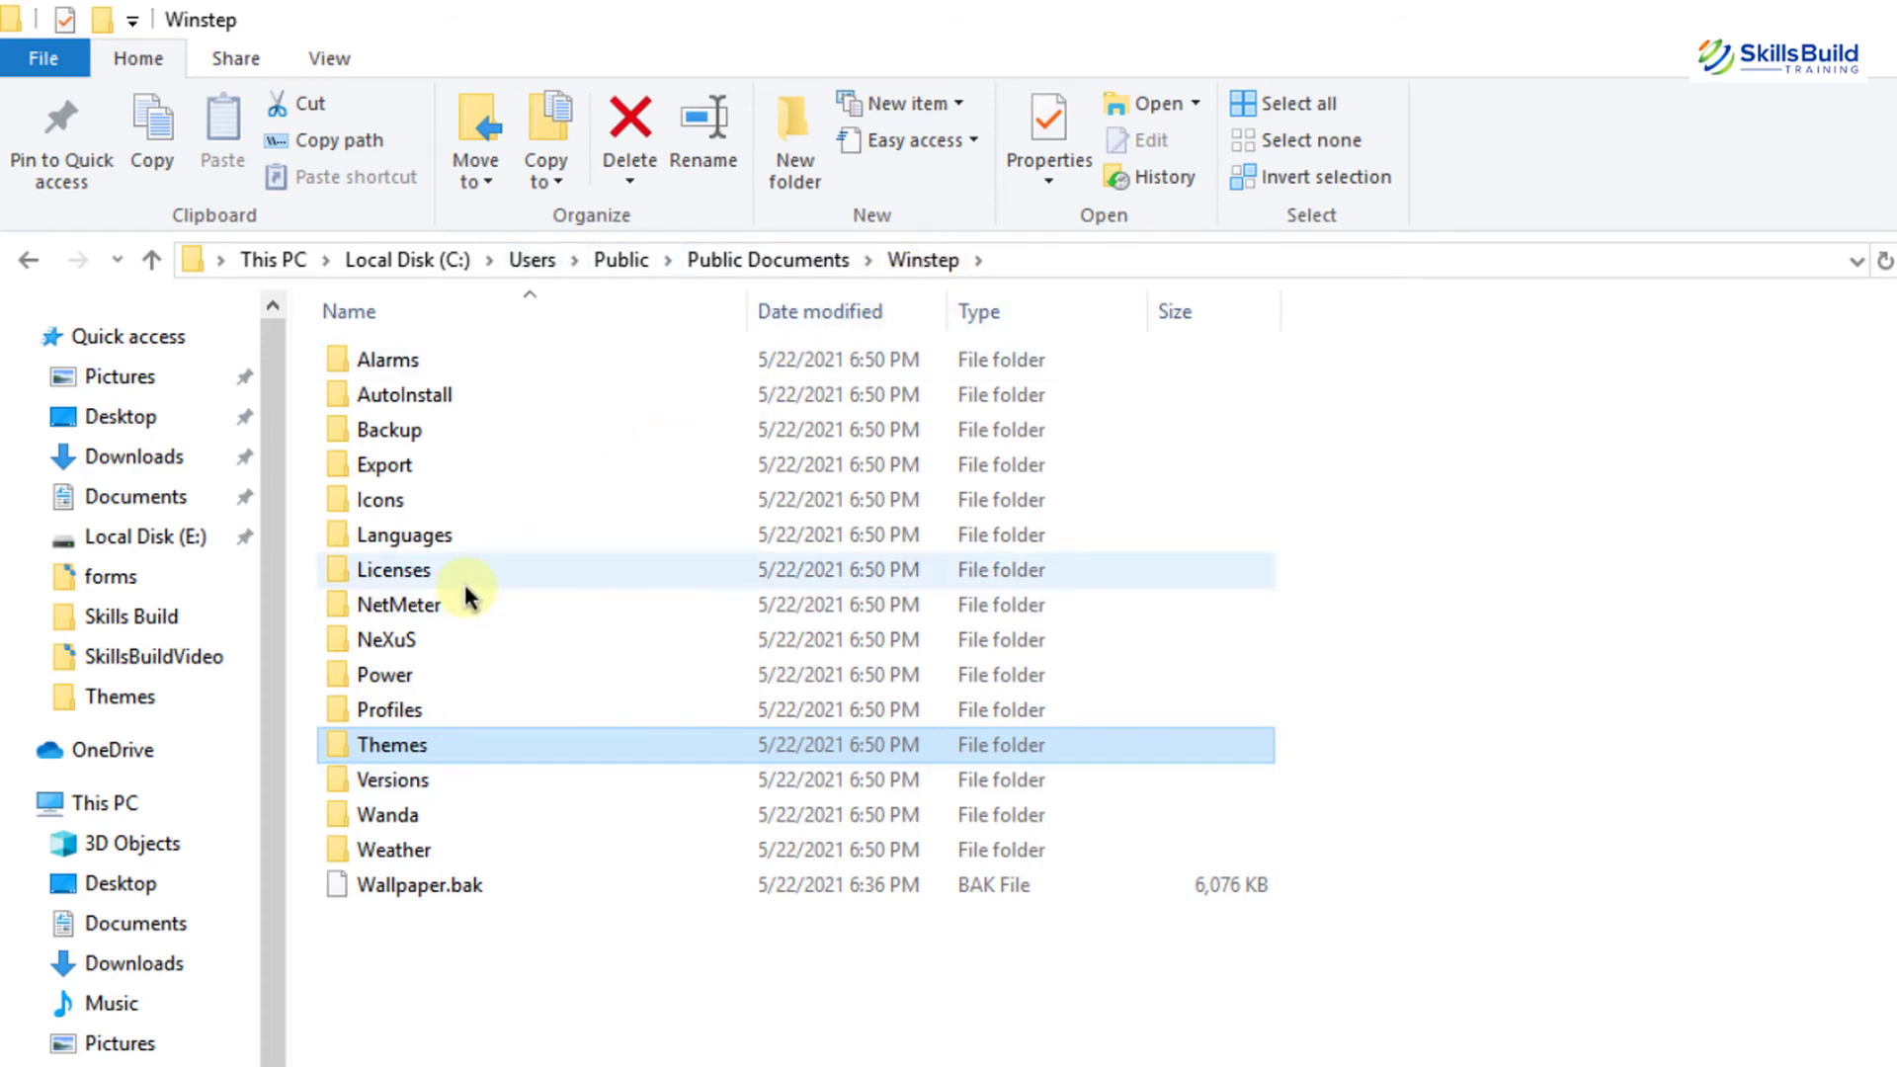
double_click(465, 639)
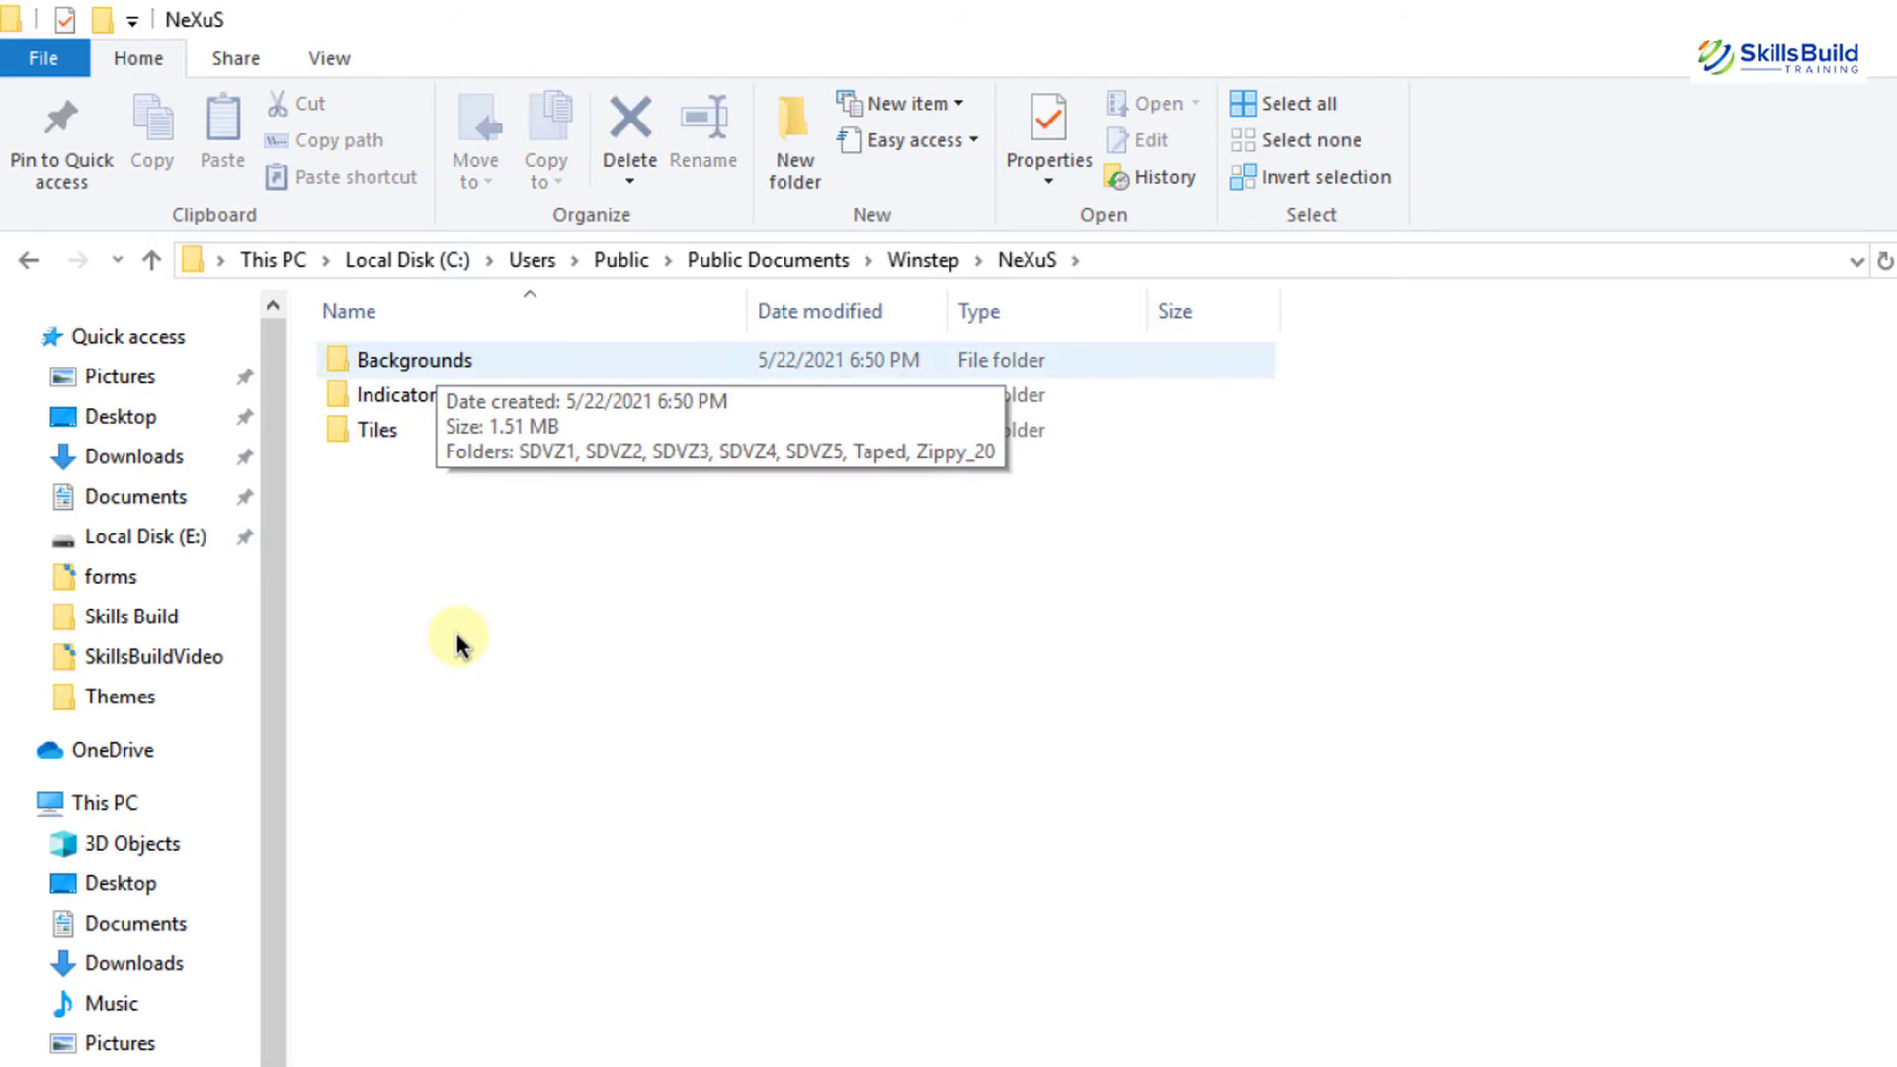
key(Return)
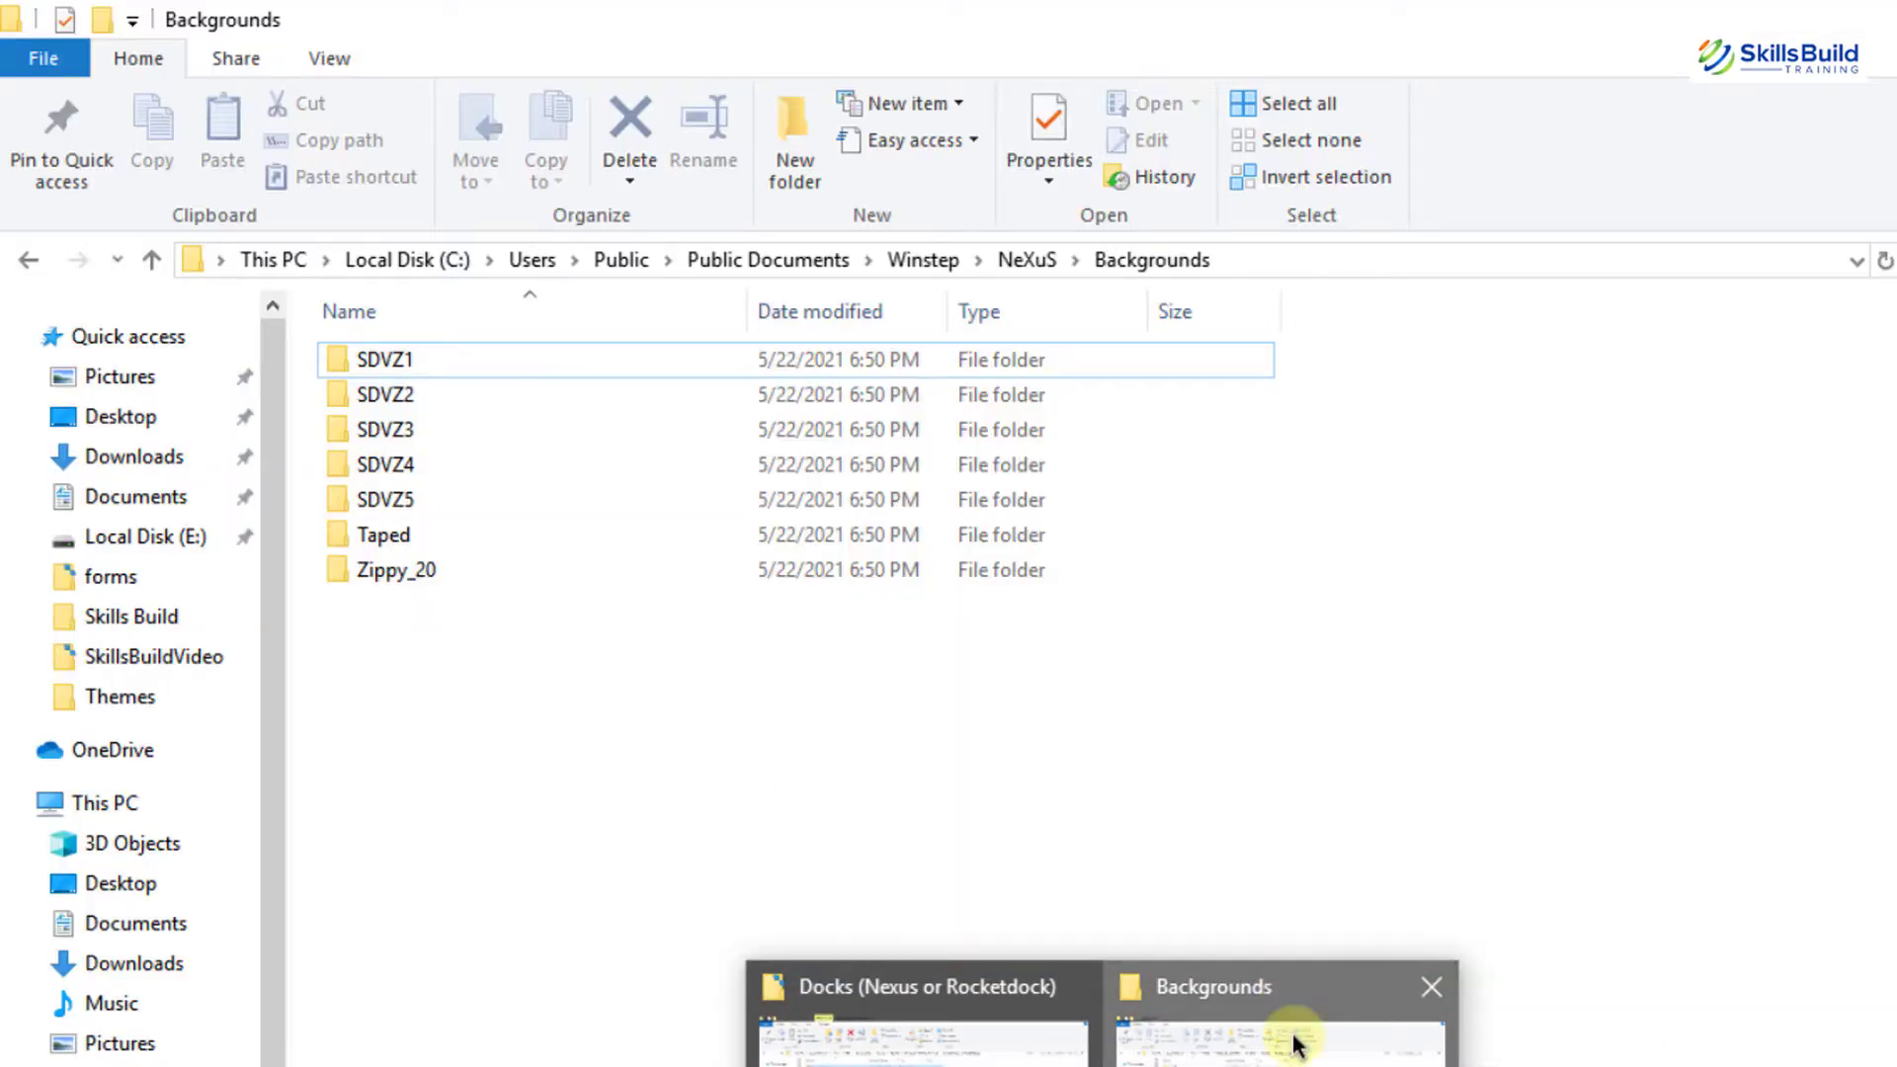
click(1284, 983)
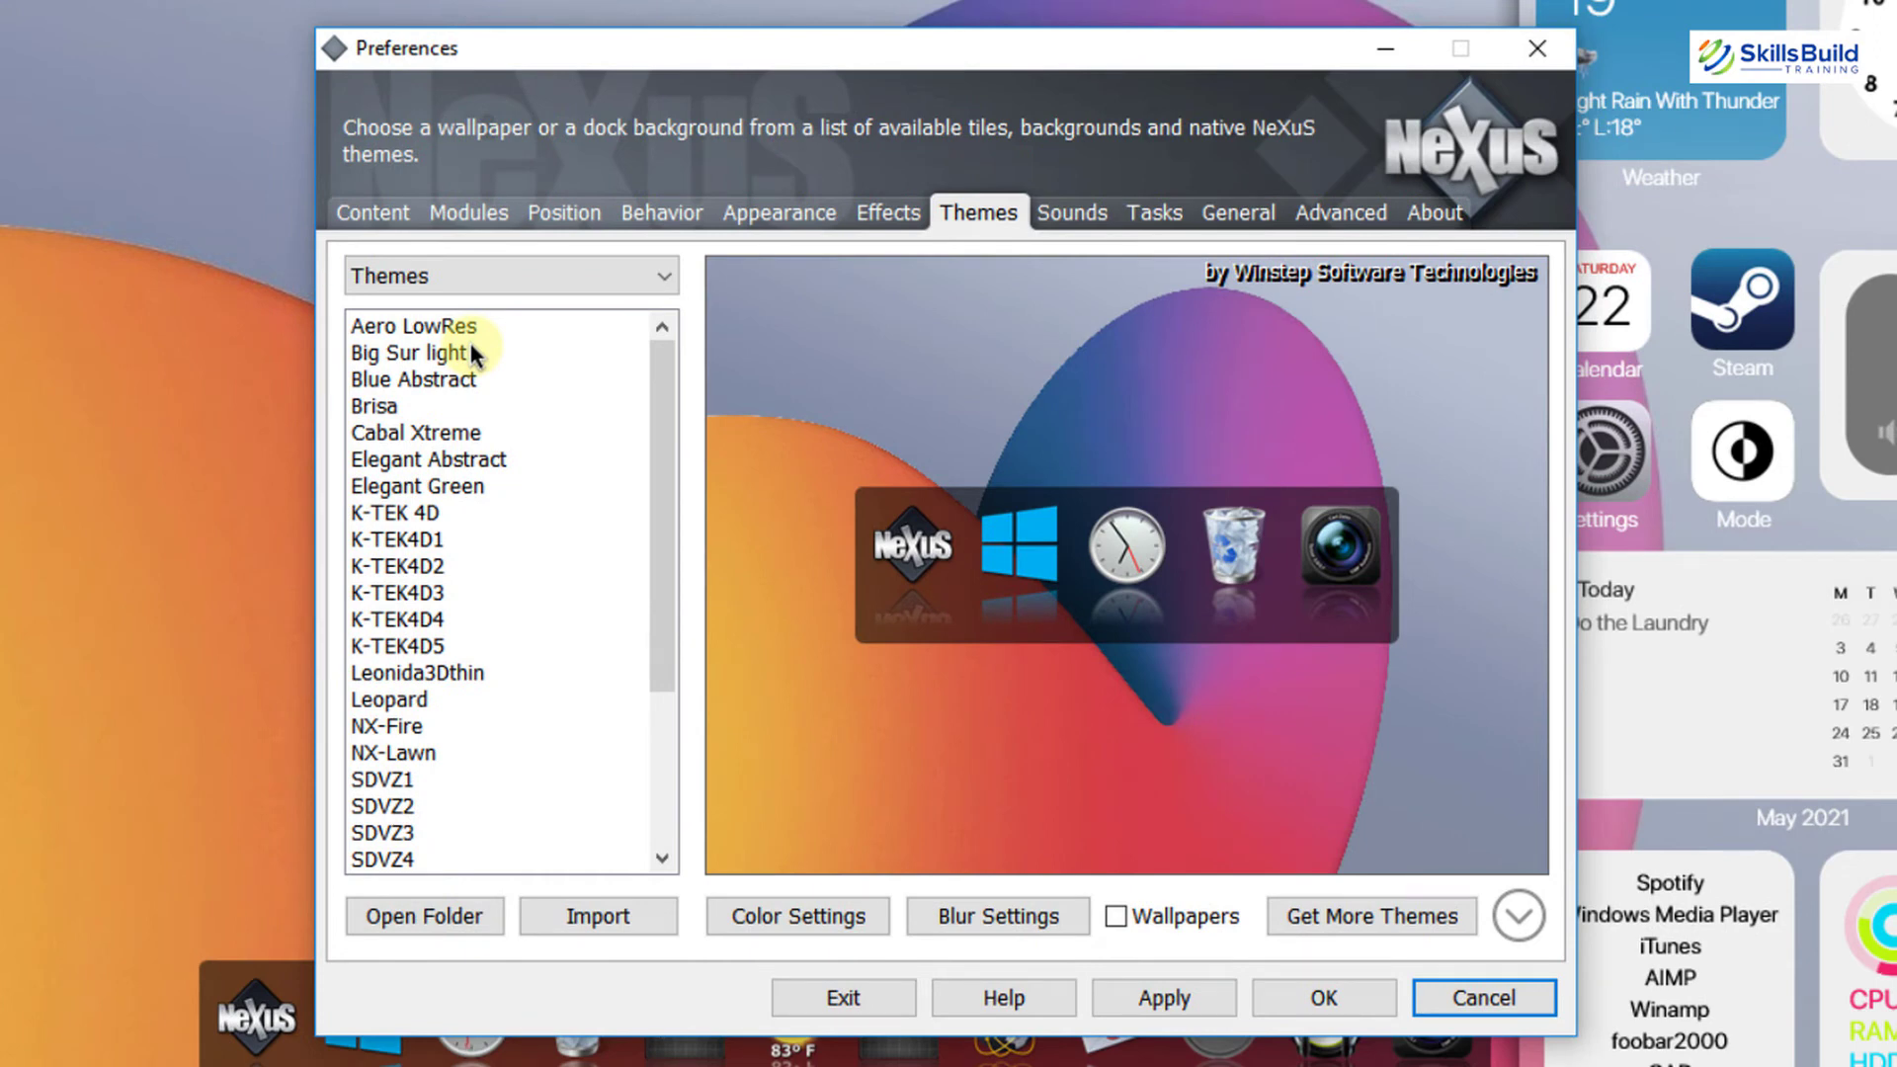
click(471, 347)
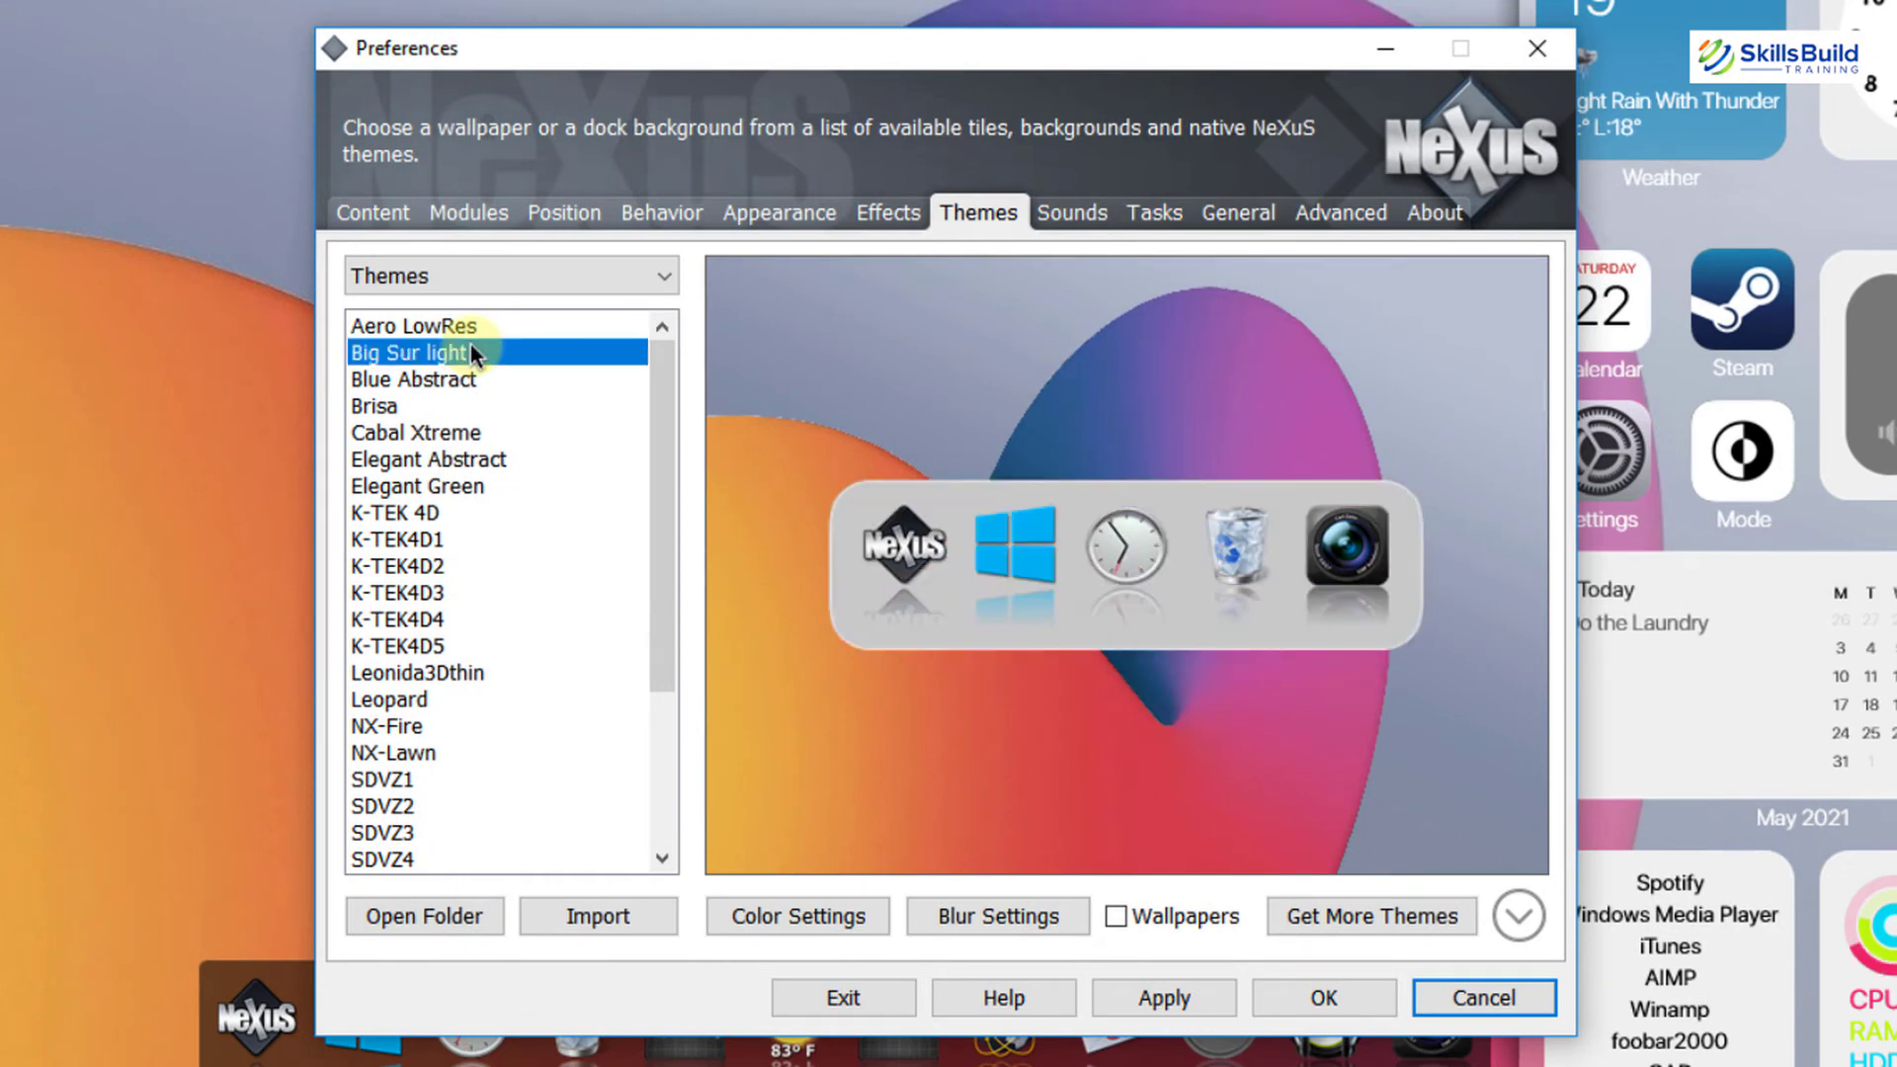
click(1217, 1002)
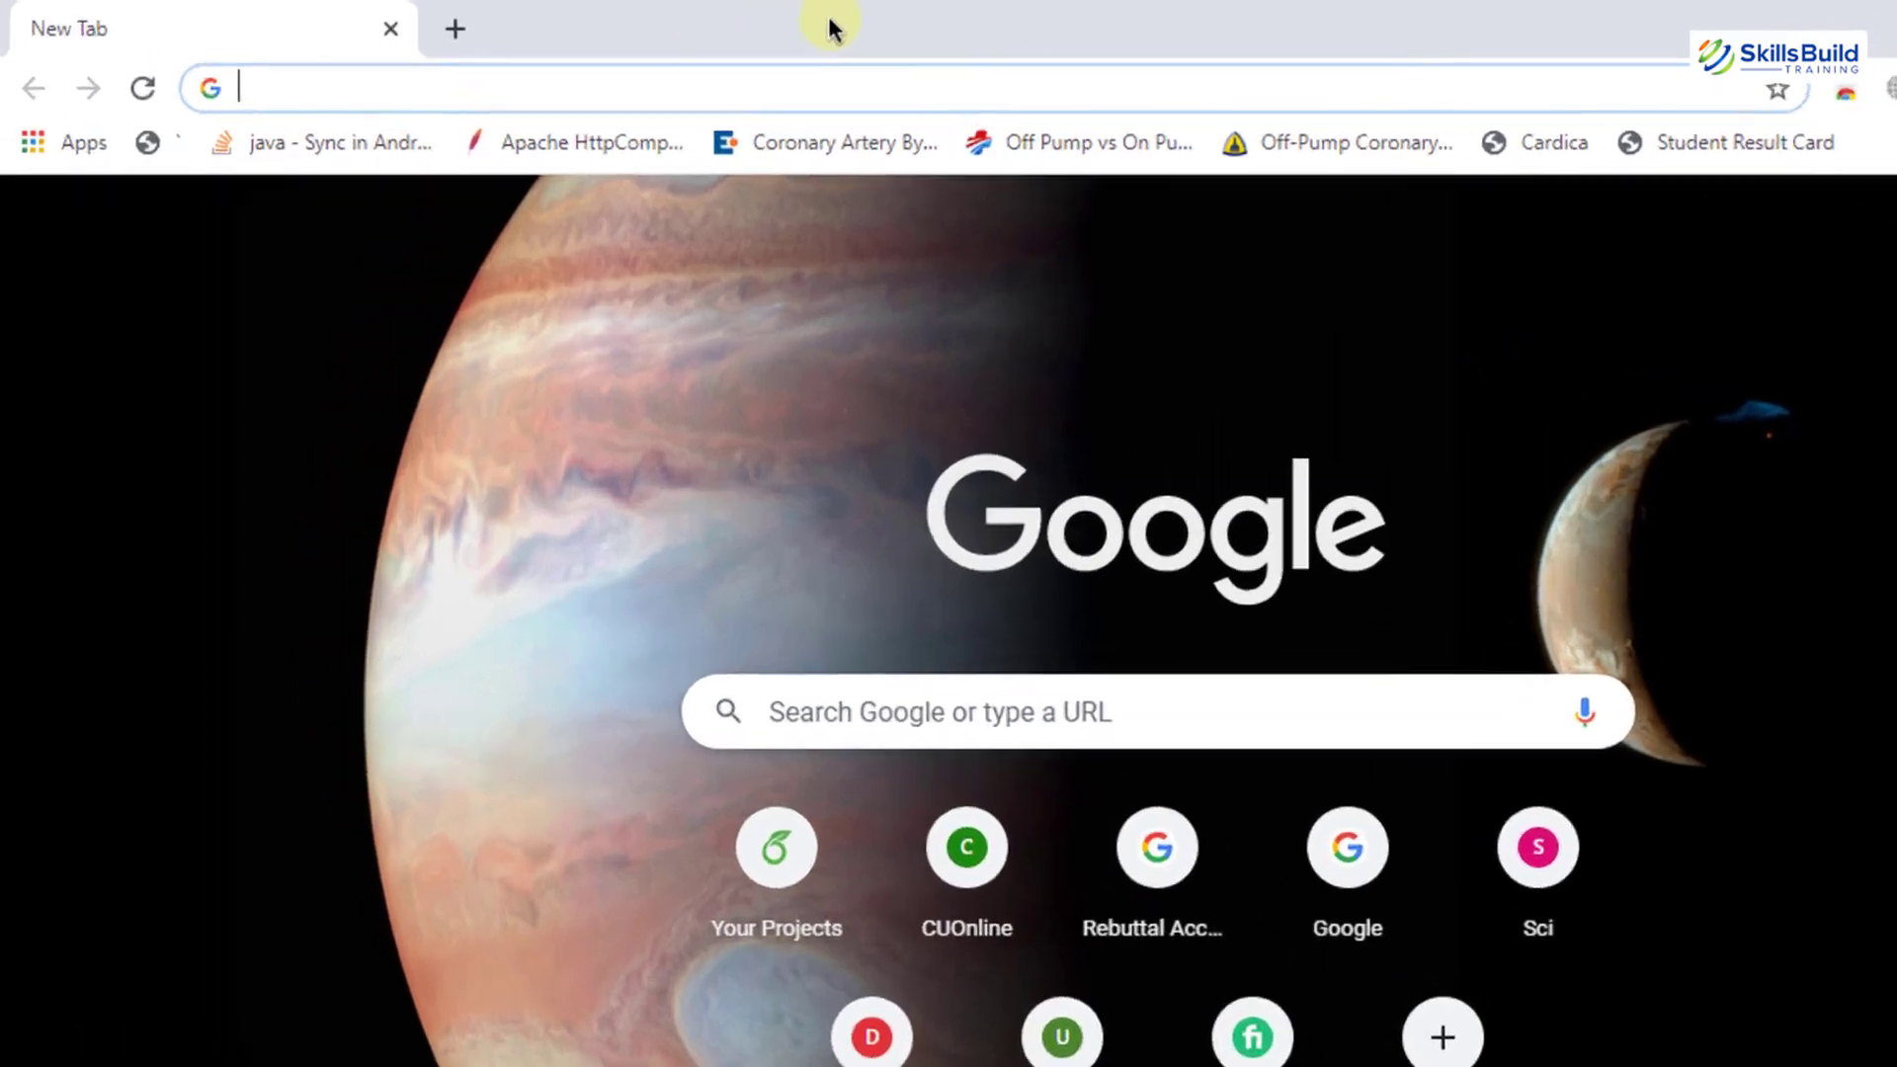
Search Google for secureuxtheme, open its GitHub page, and scroll to the Download section.
text(secure)
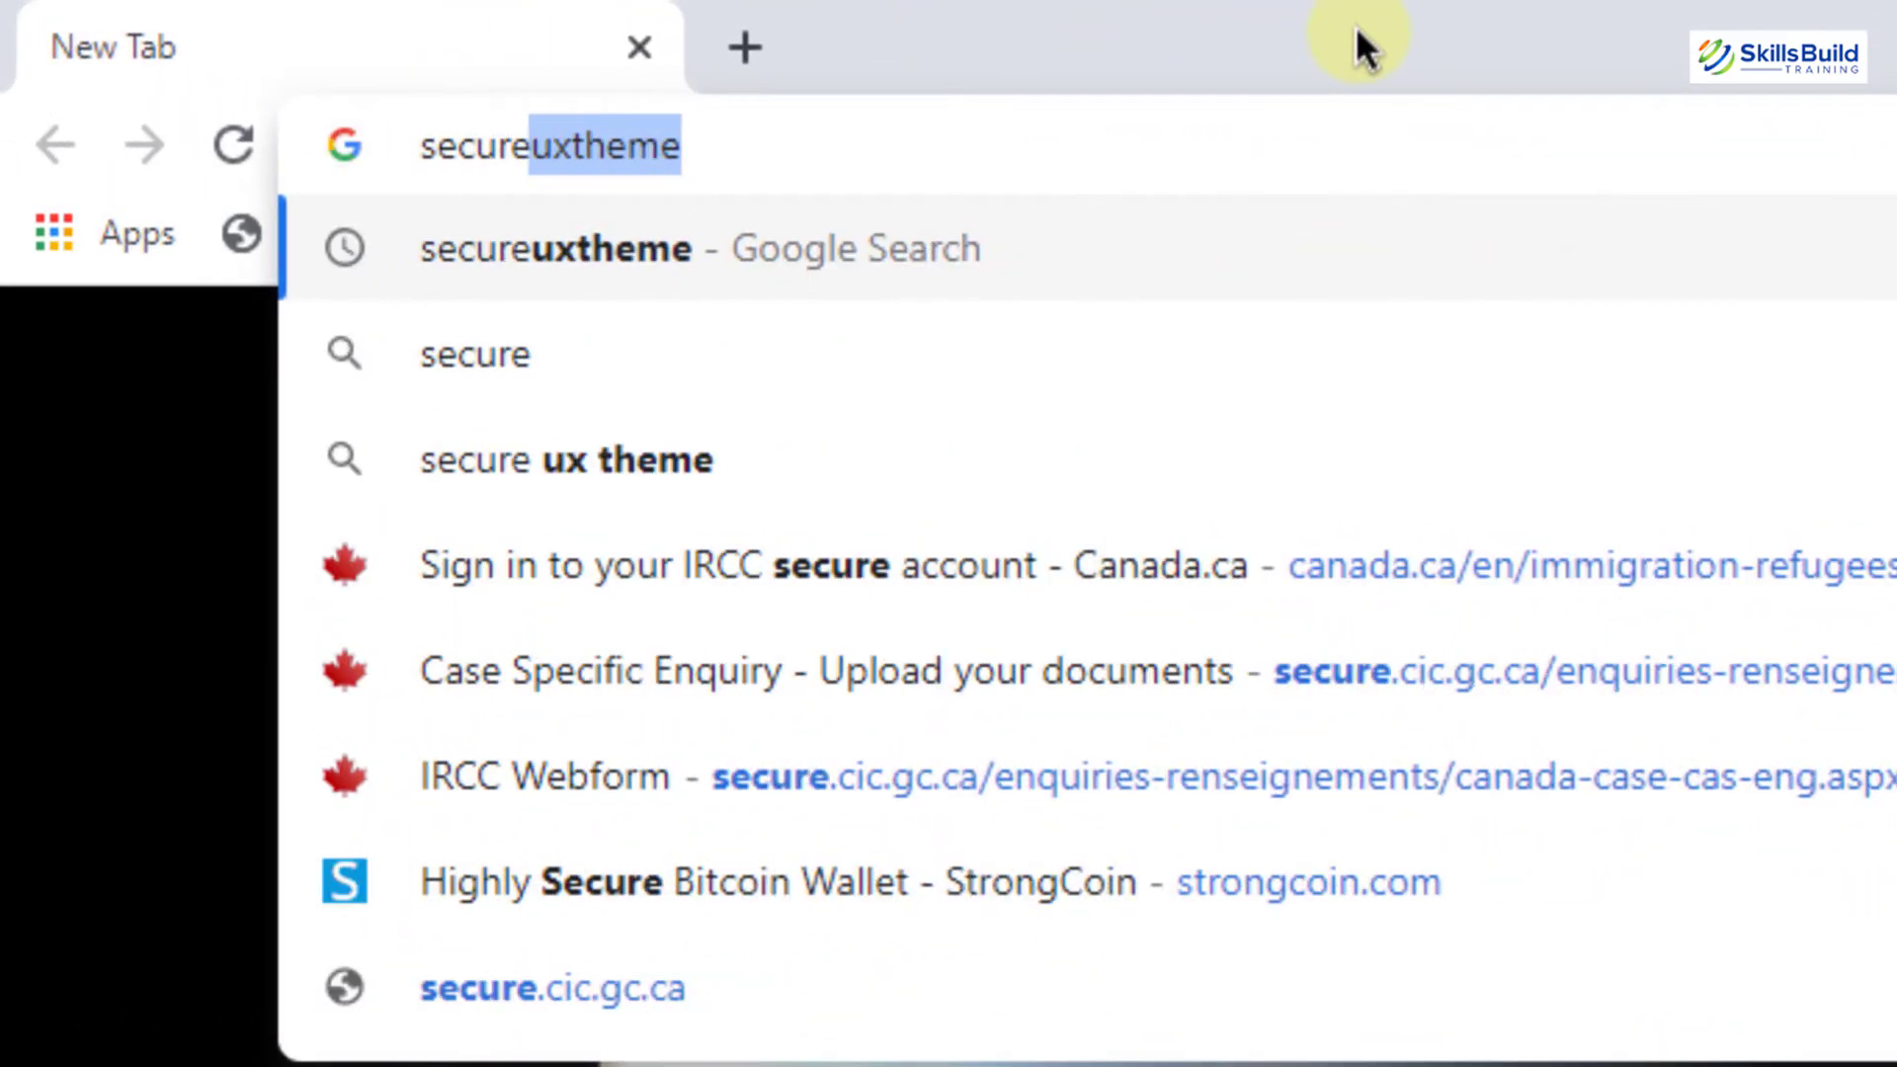
key(Return)
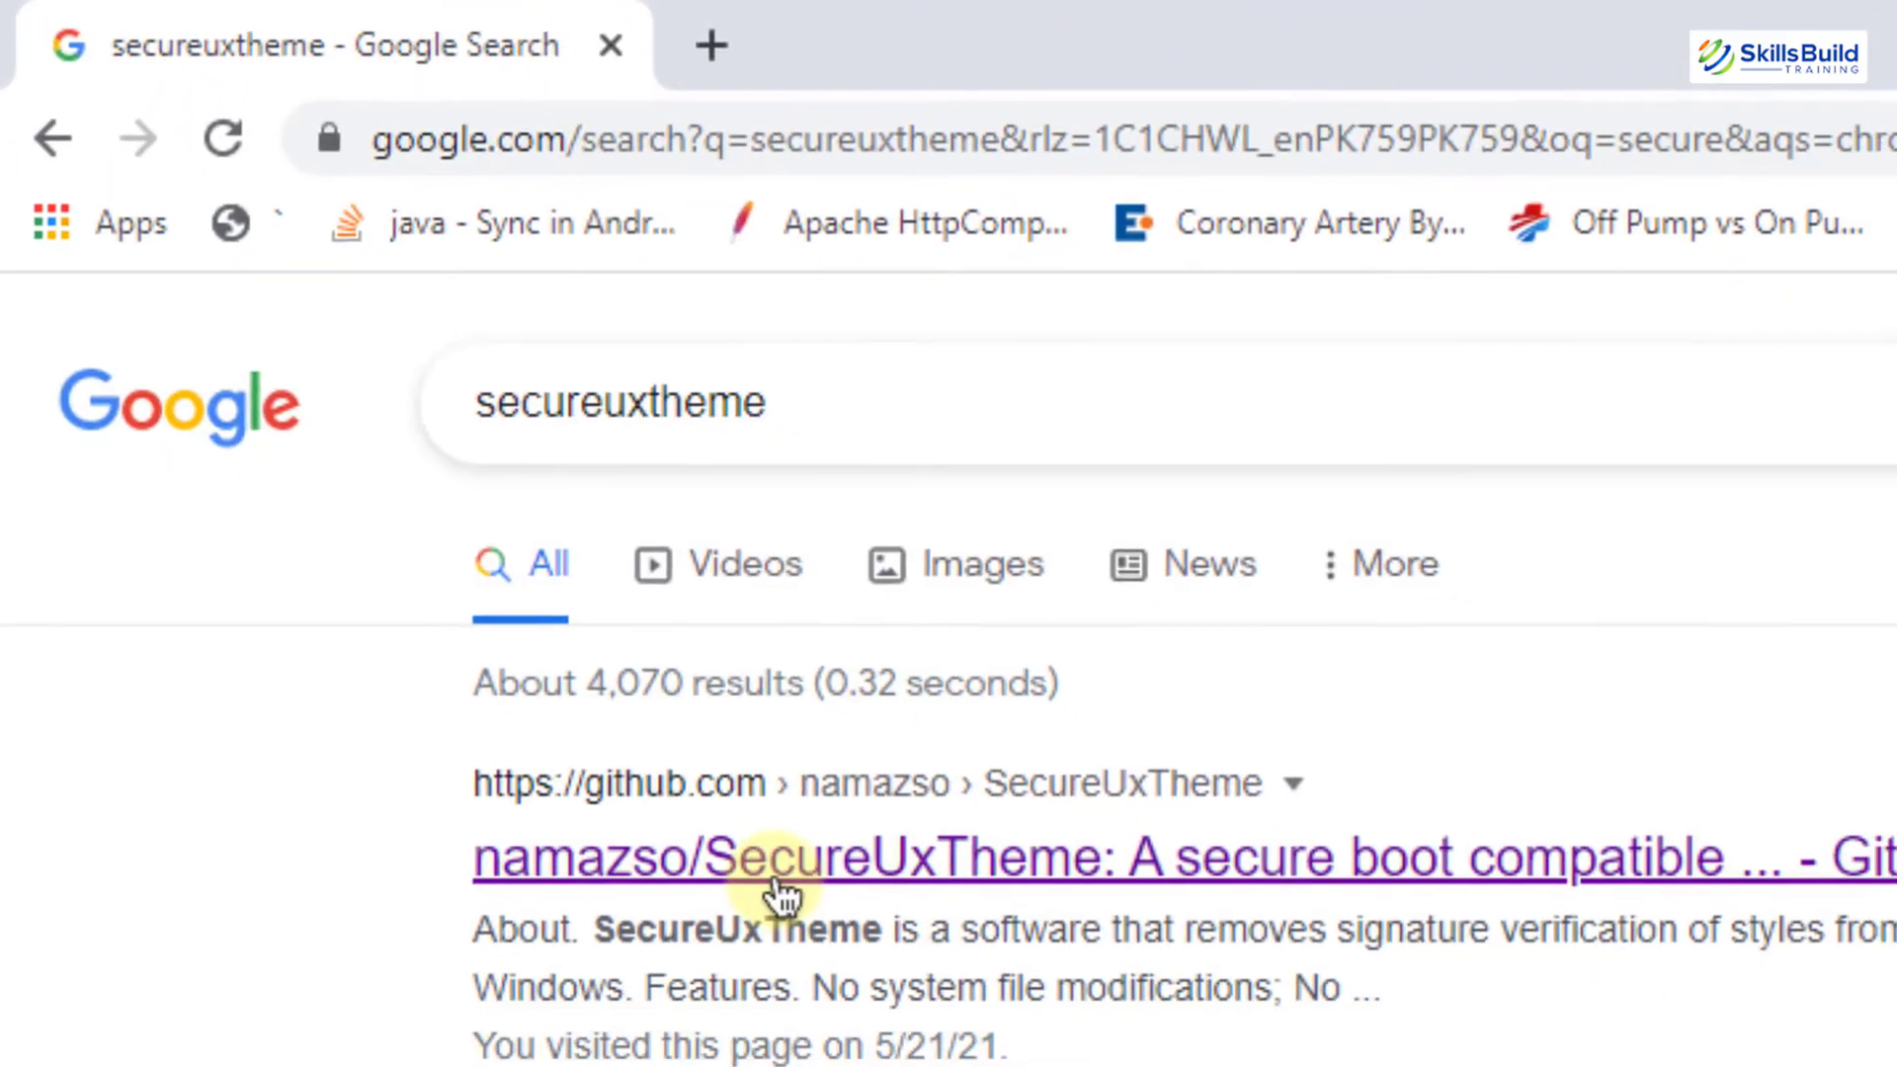
click(615, 699)
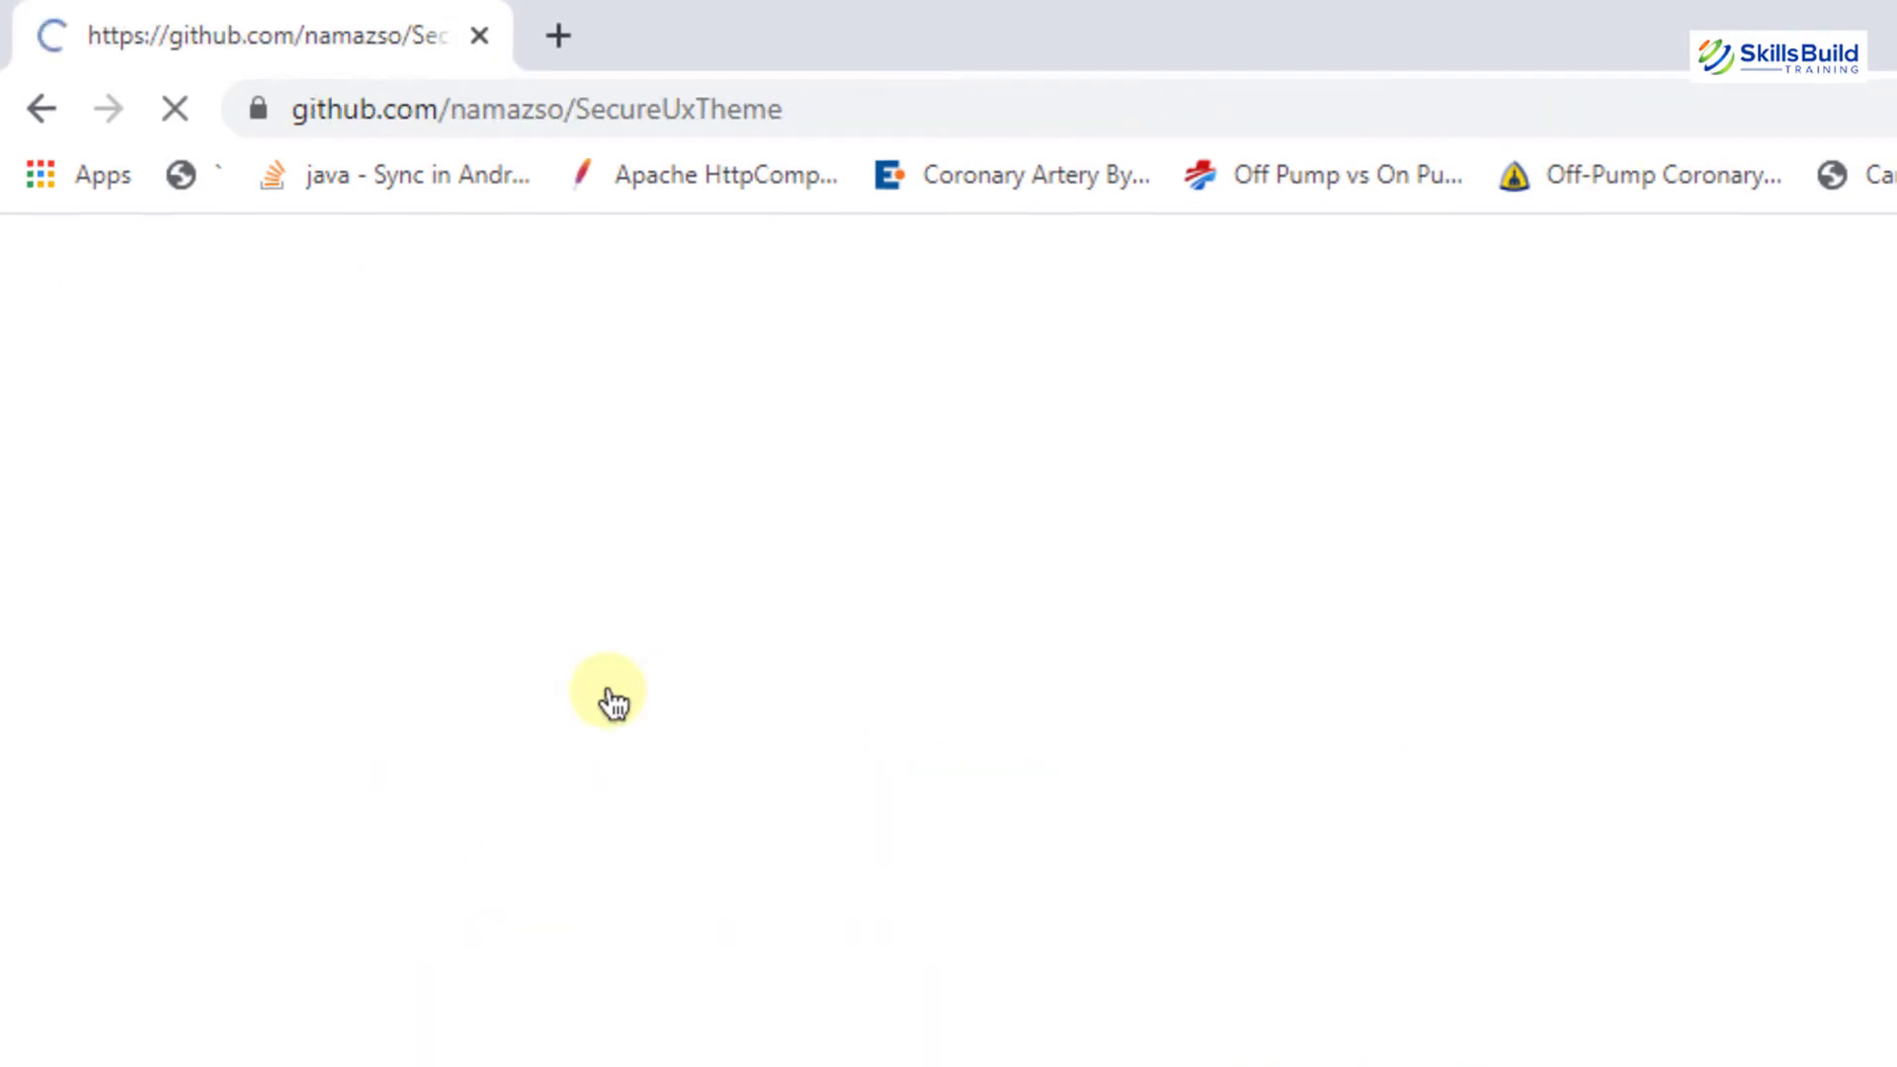
scroll(605, 690, down, 7)
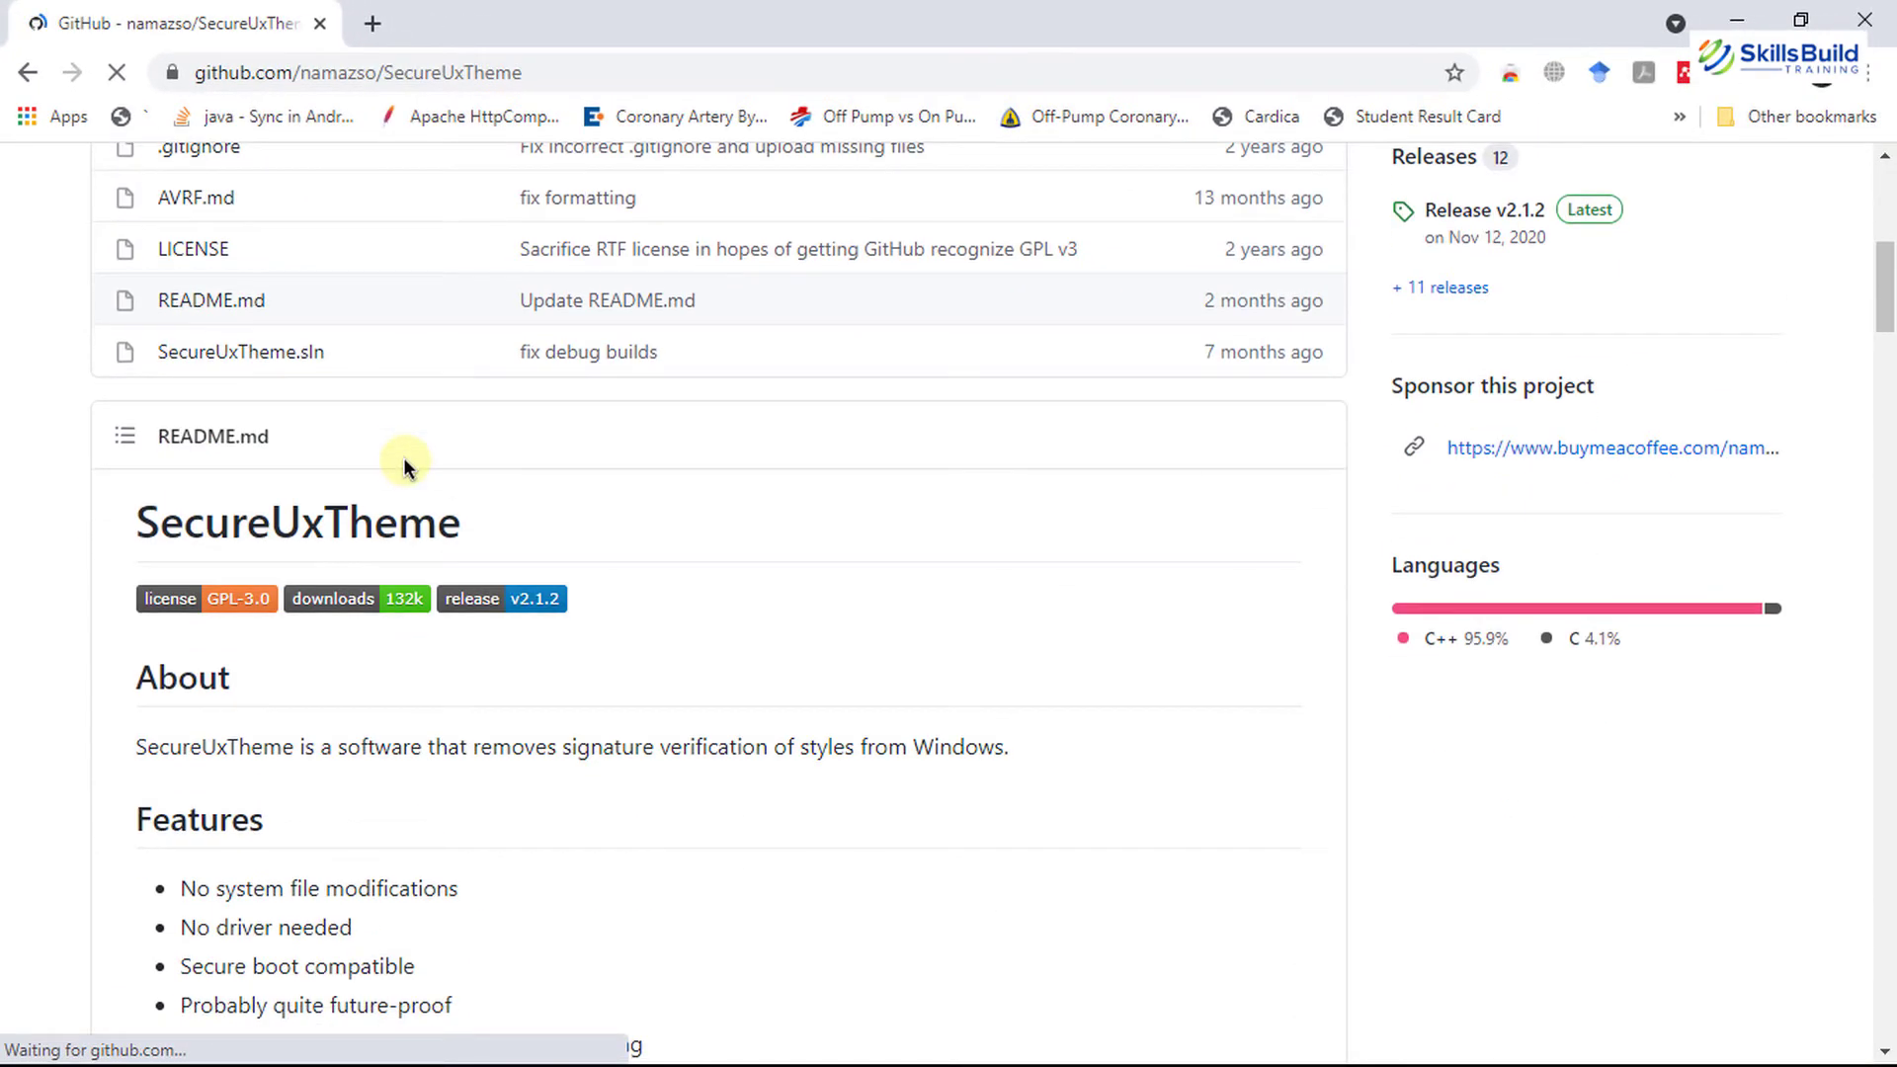
scroll(403, 458, up, 3)
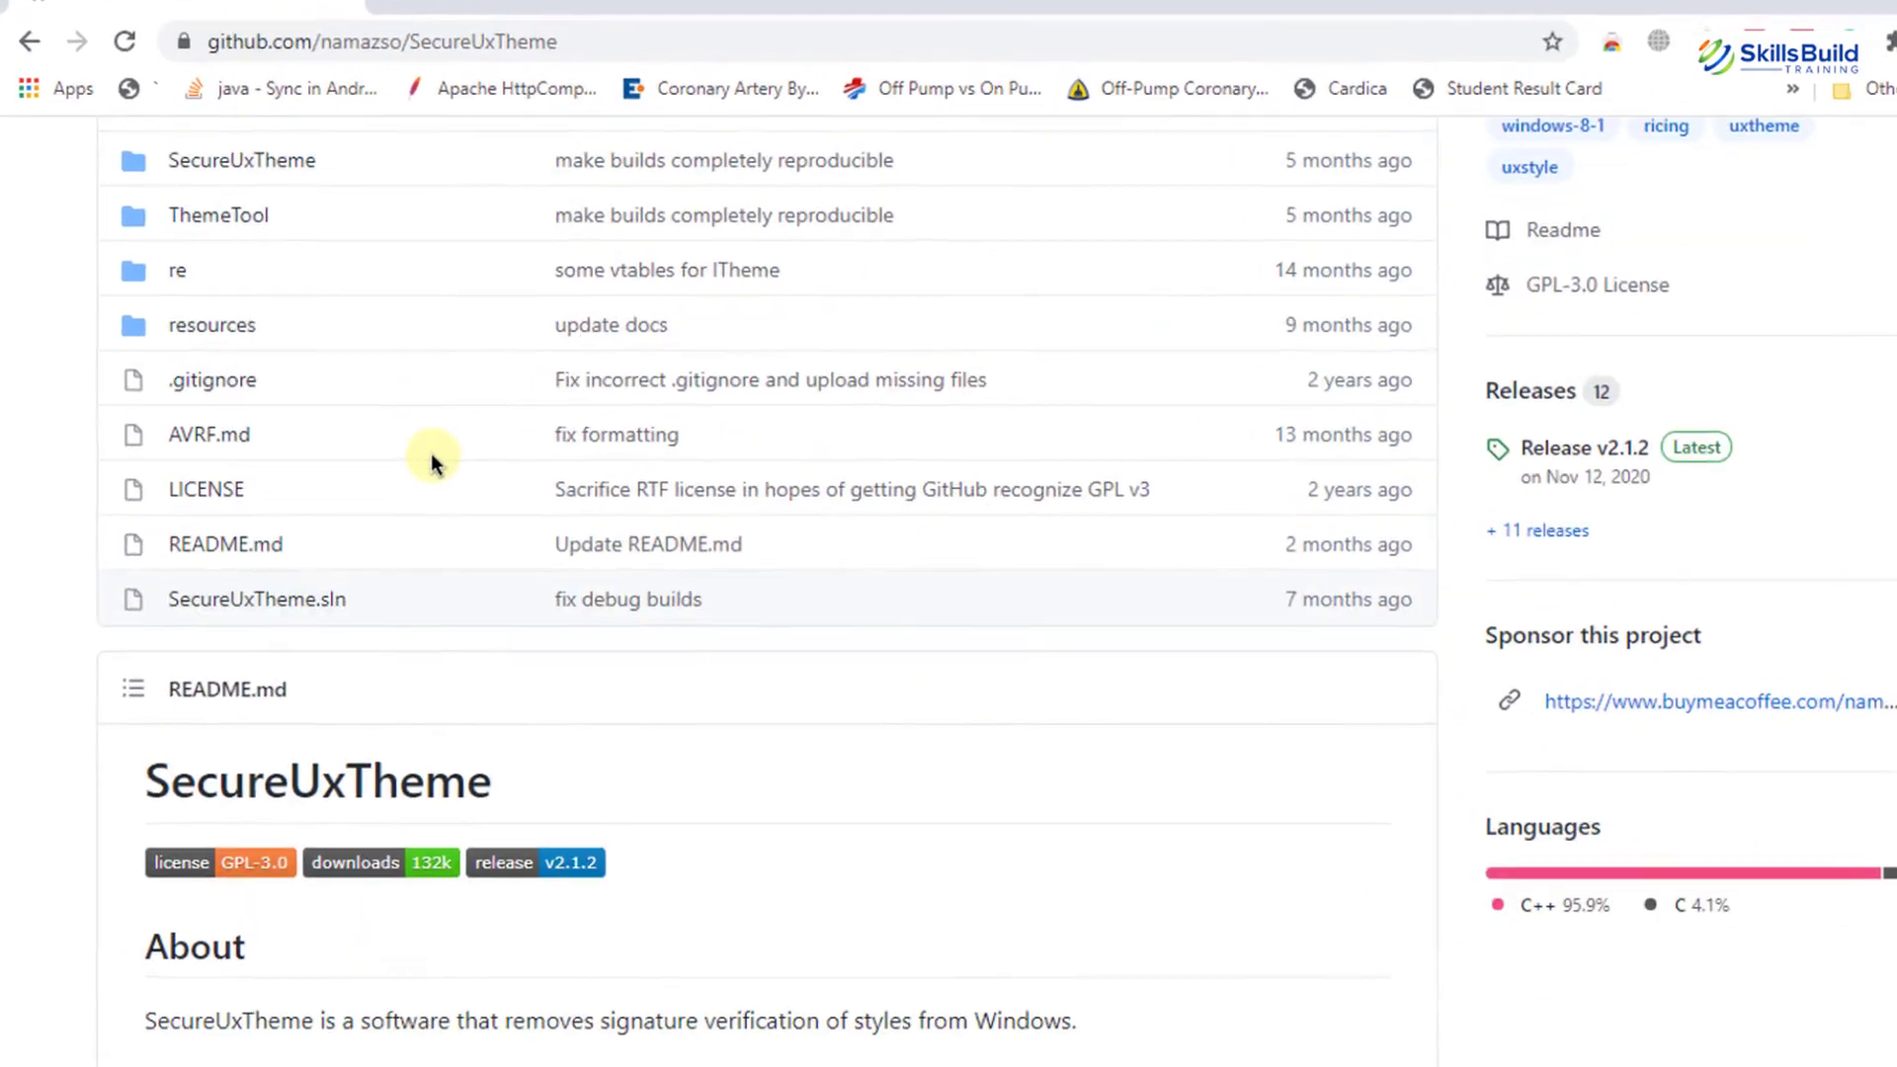
scroll(432, 462, down, 12)
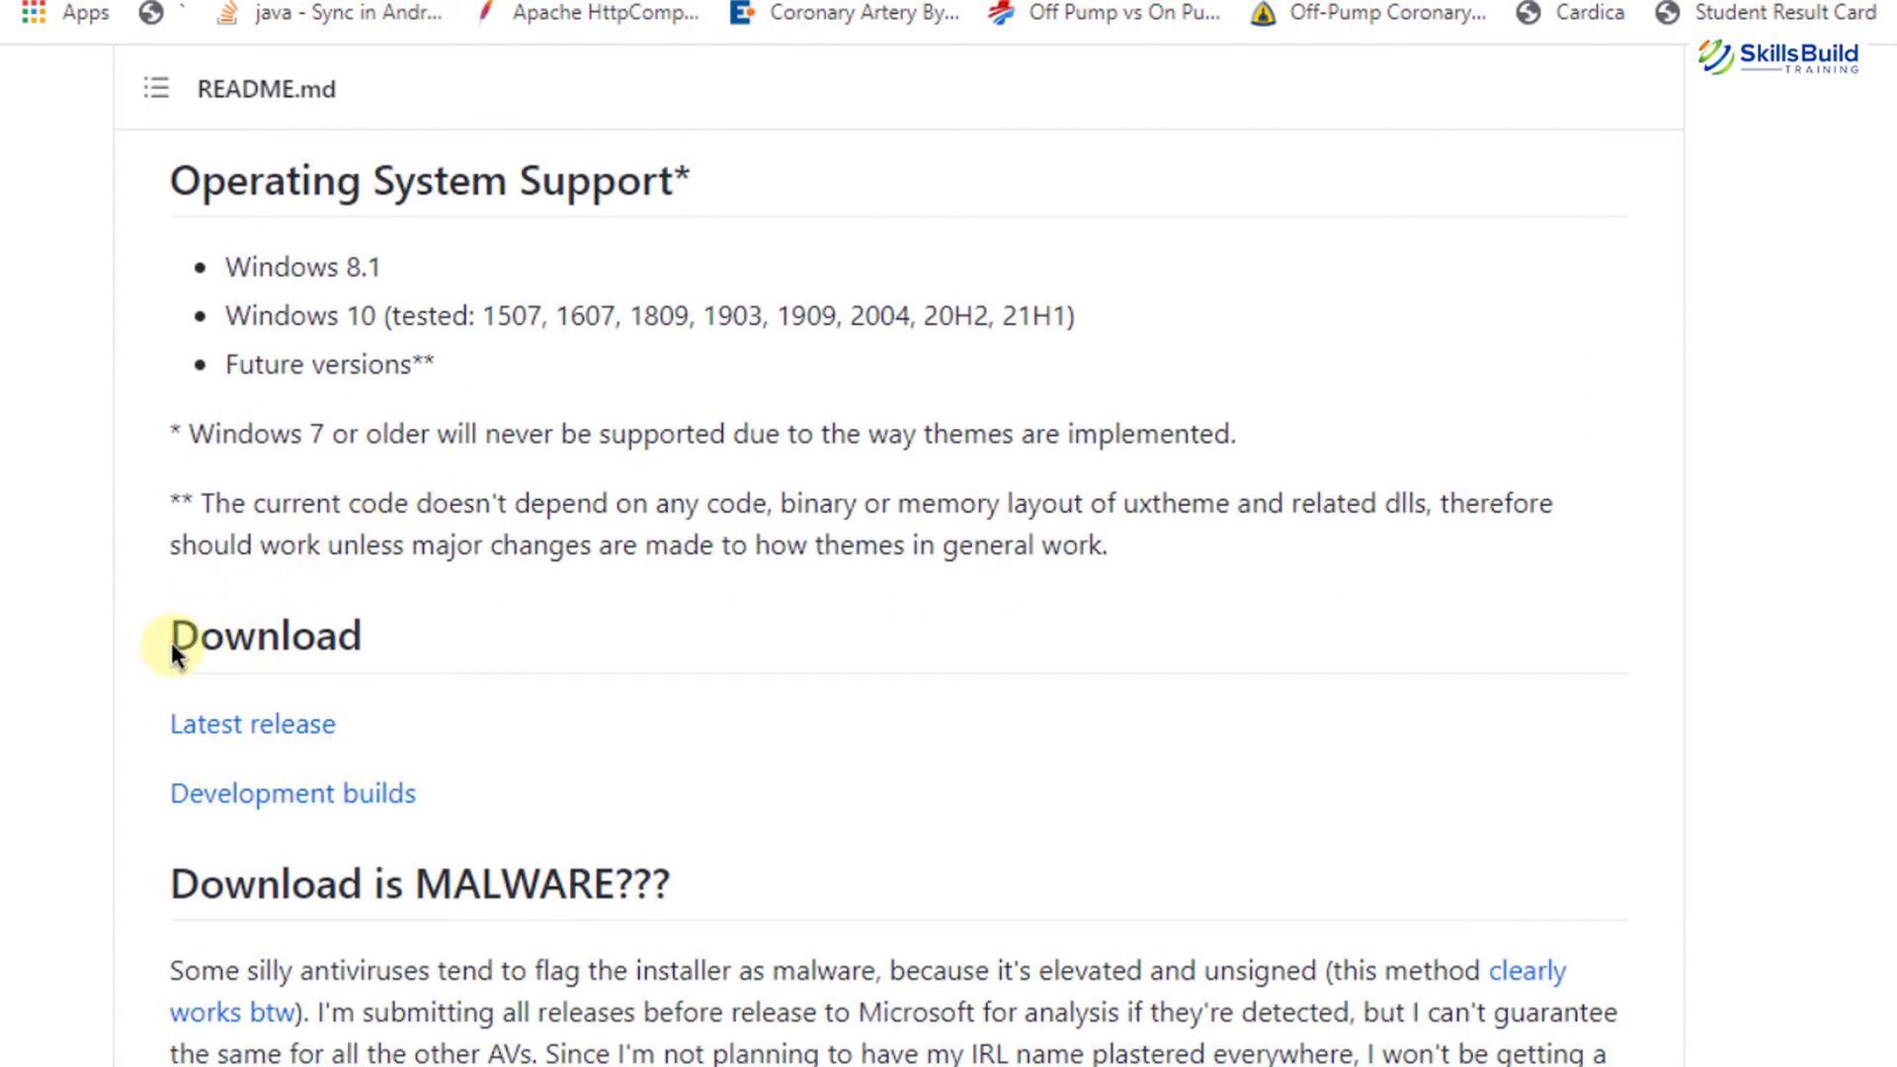
drag(172, 643, 354, 640)
click(306, 746)
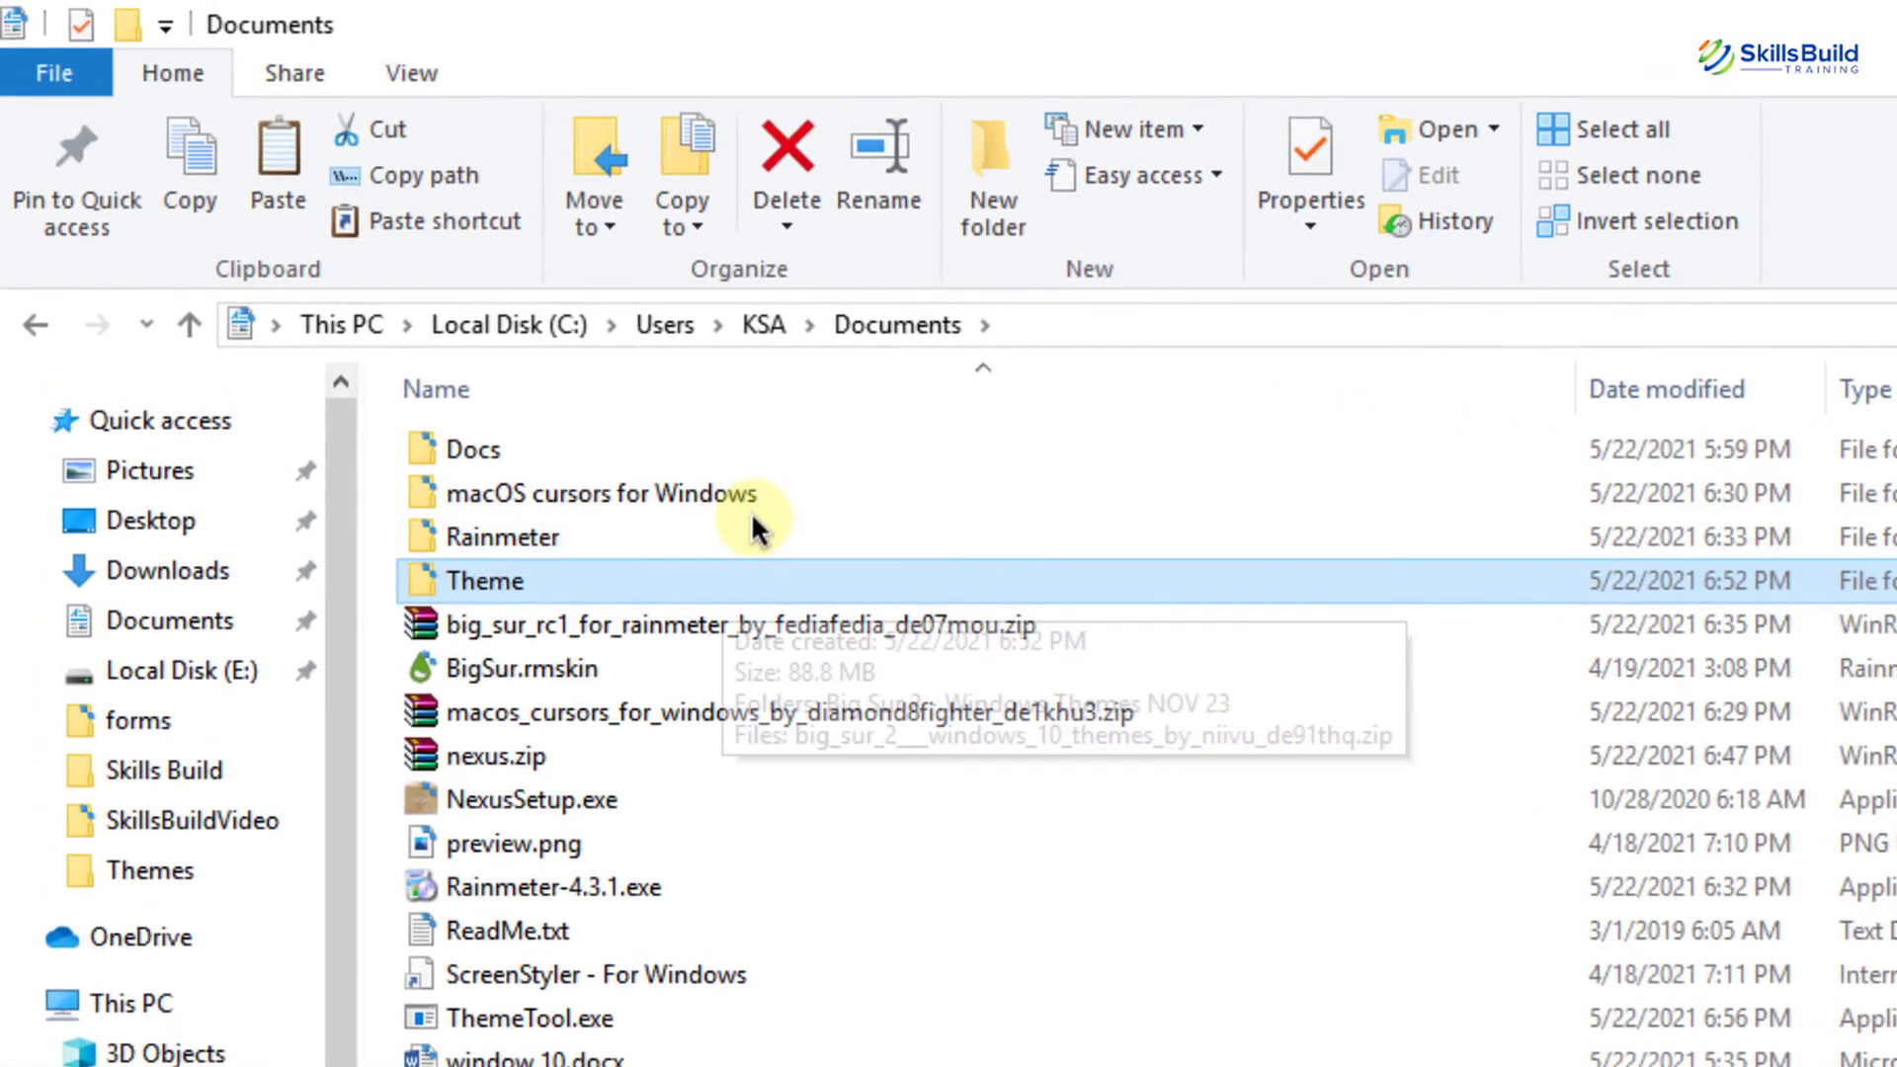
Open Theme > Big Sur 2 - Windows Themes NOV 23 > Windows 10 Themes FINAL > Thin Taskbar and select all items.
double_click(719, 578)
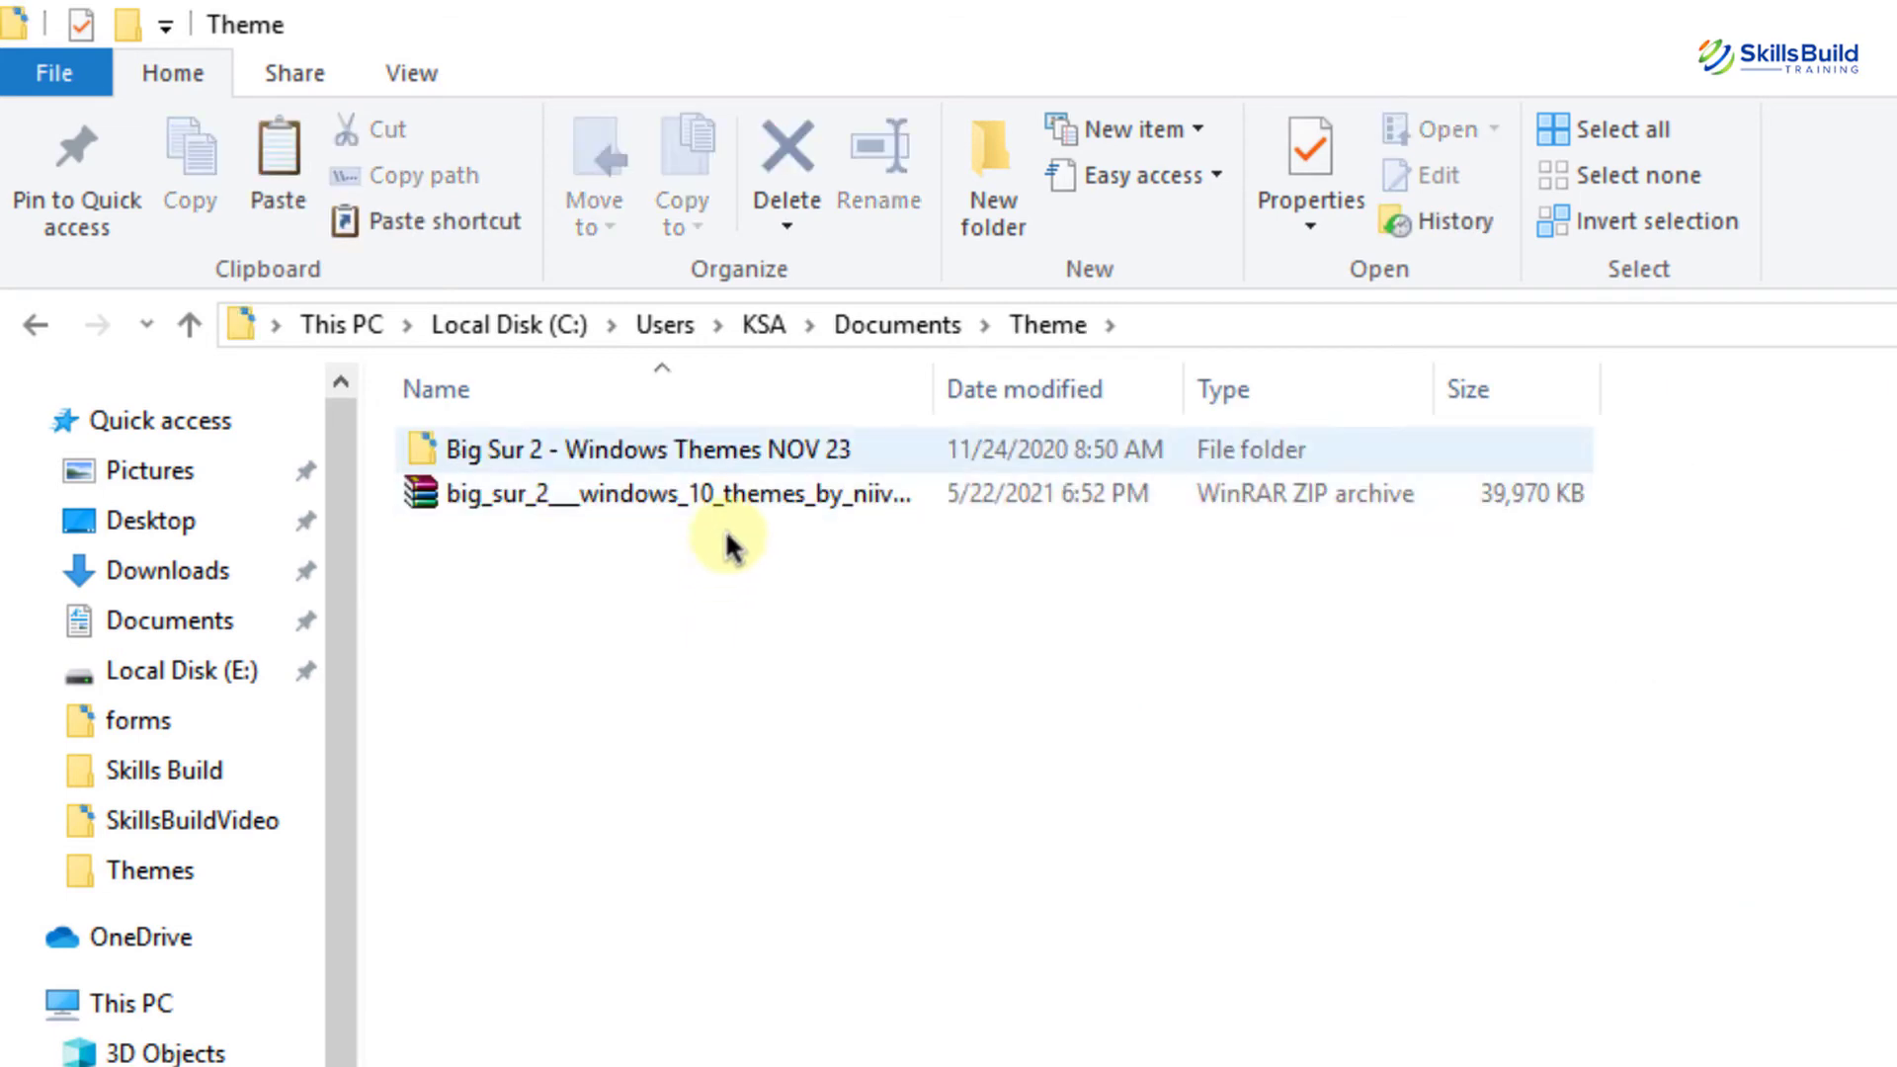
double_click(733, 449)
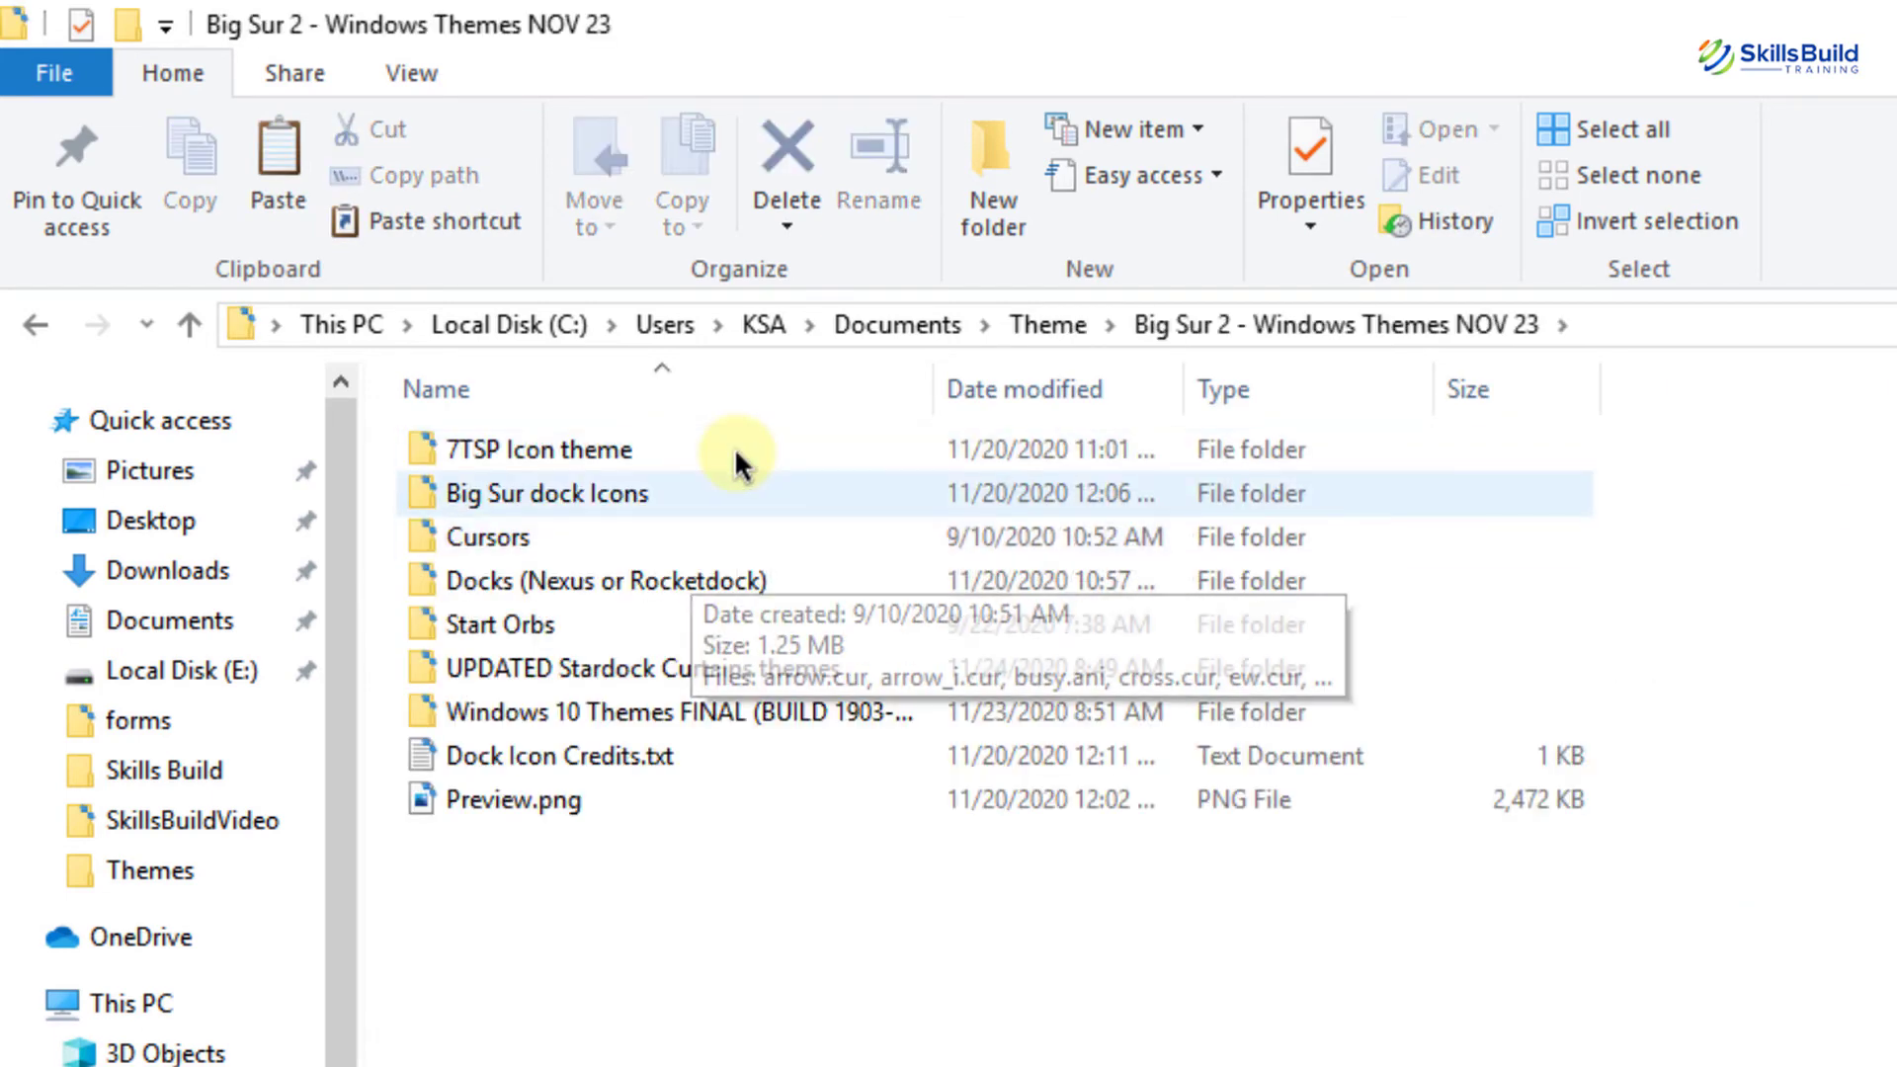
double_click(685, 713)
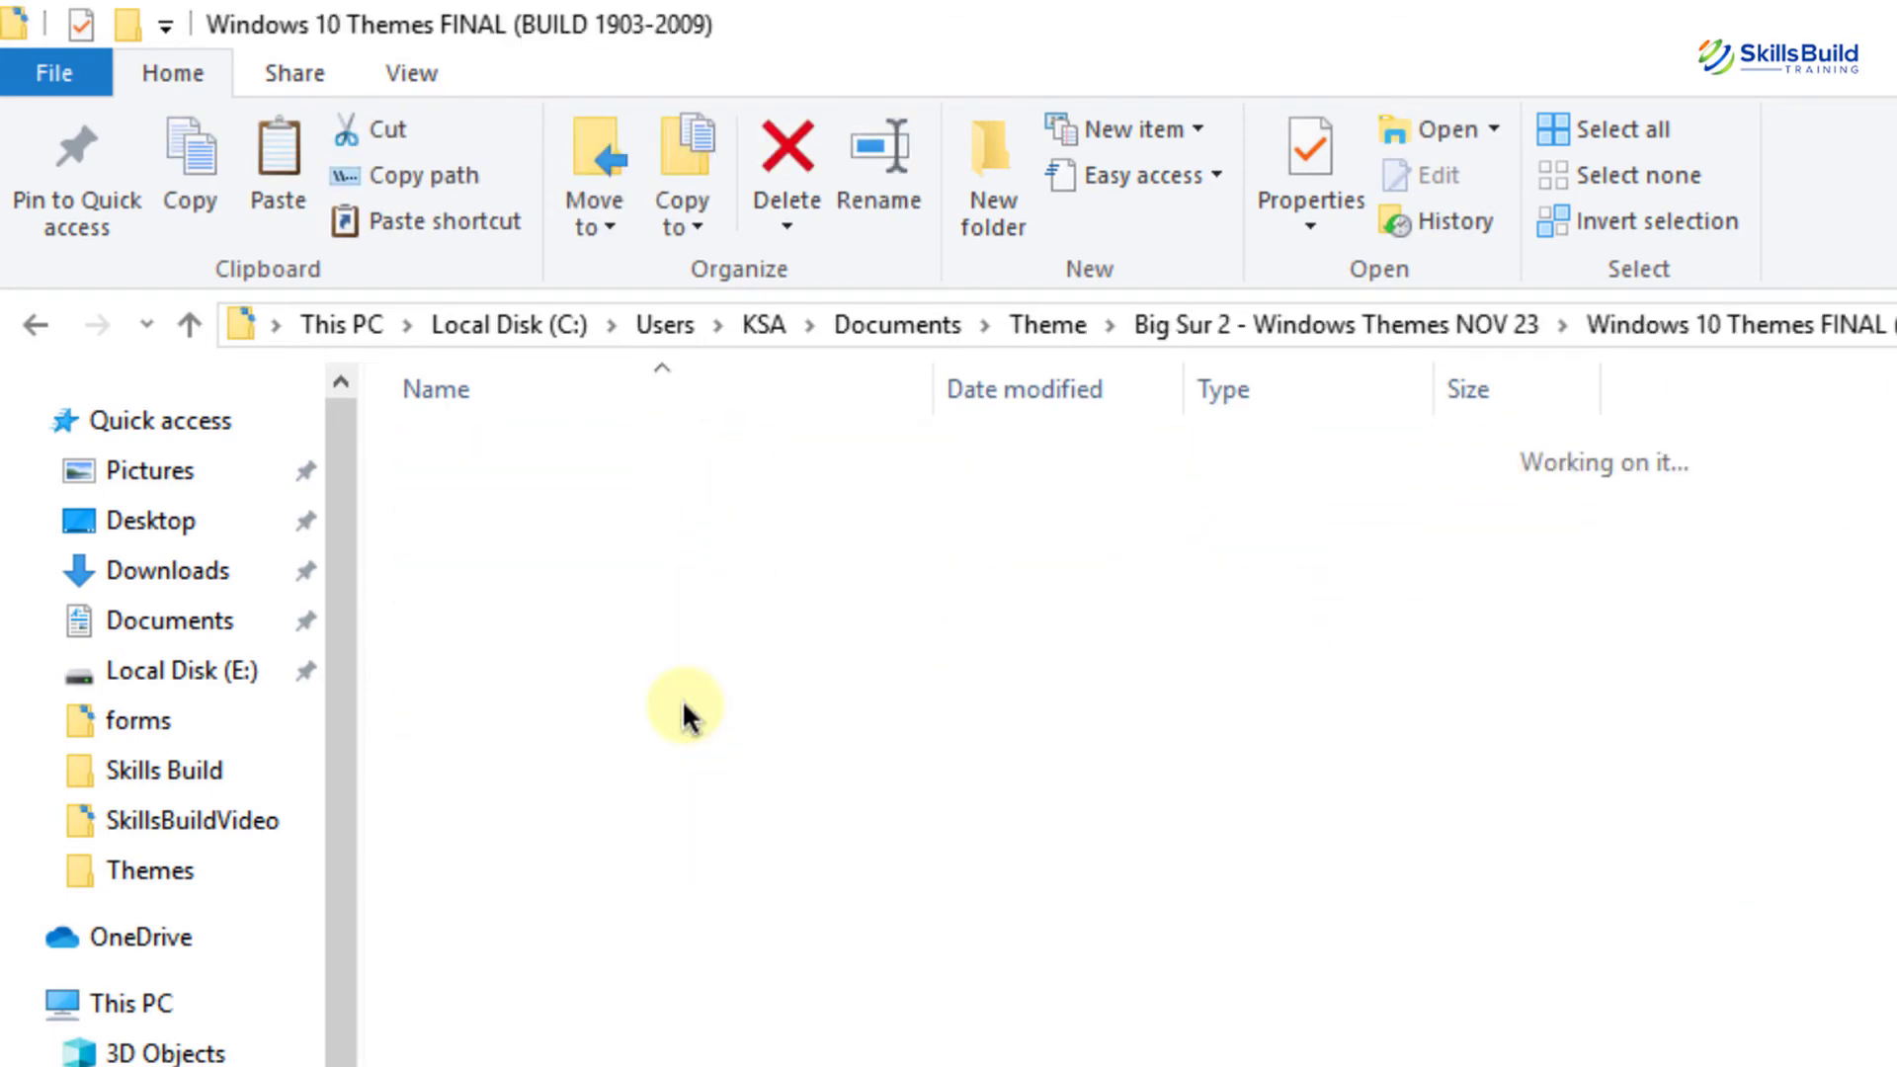
key(Down)
key(Down)
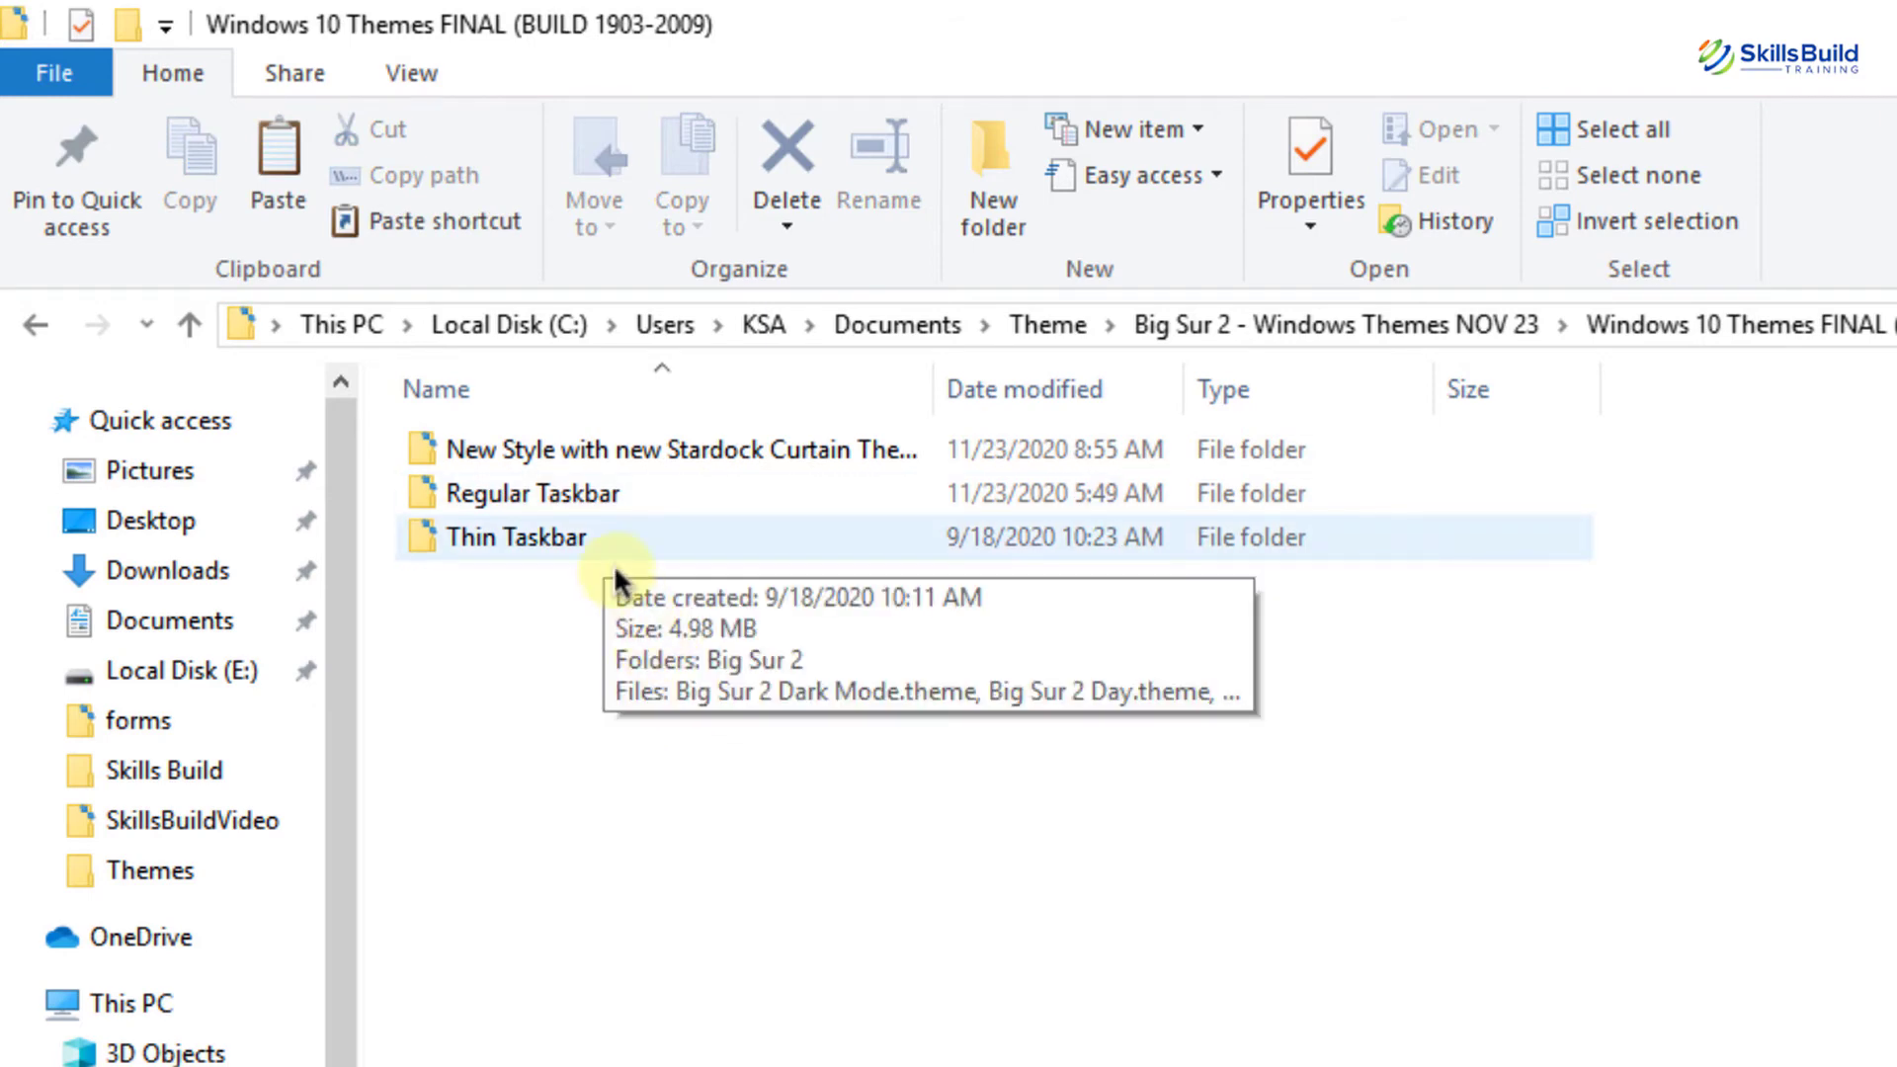
double_click(599, 537)
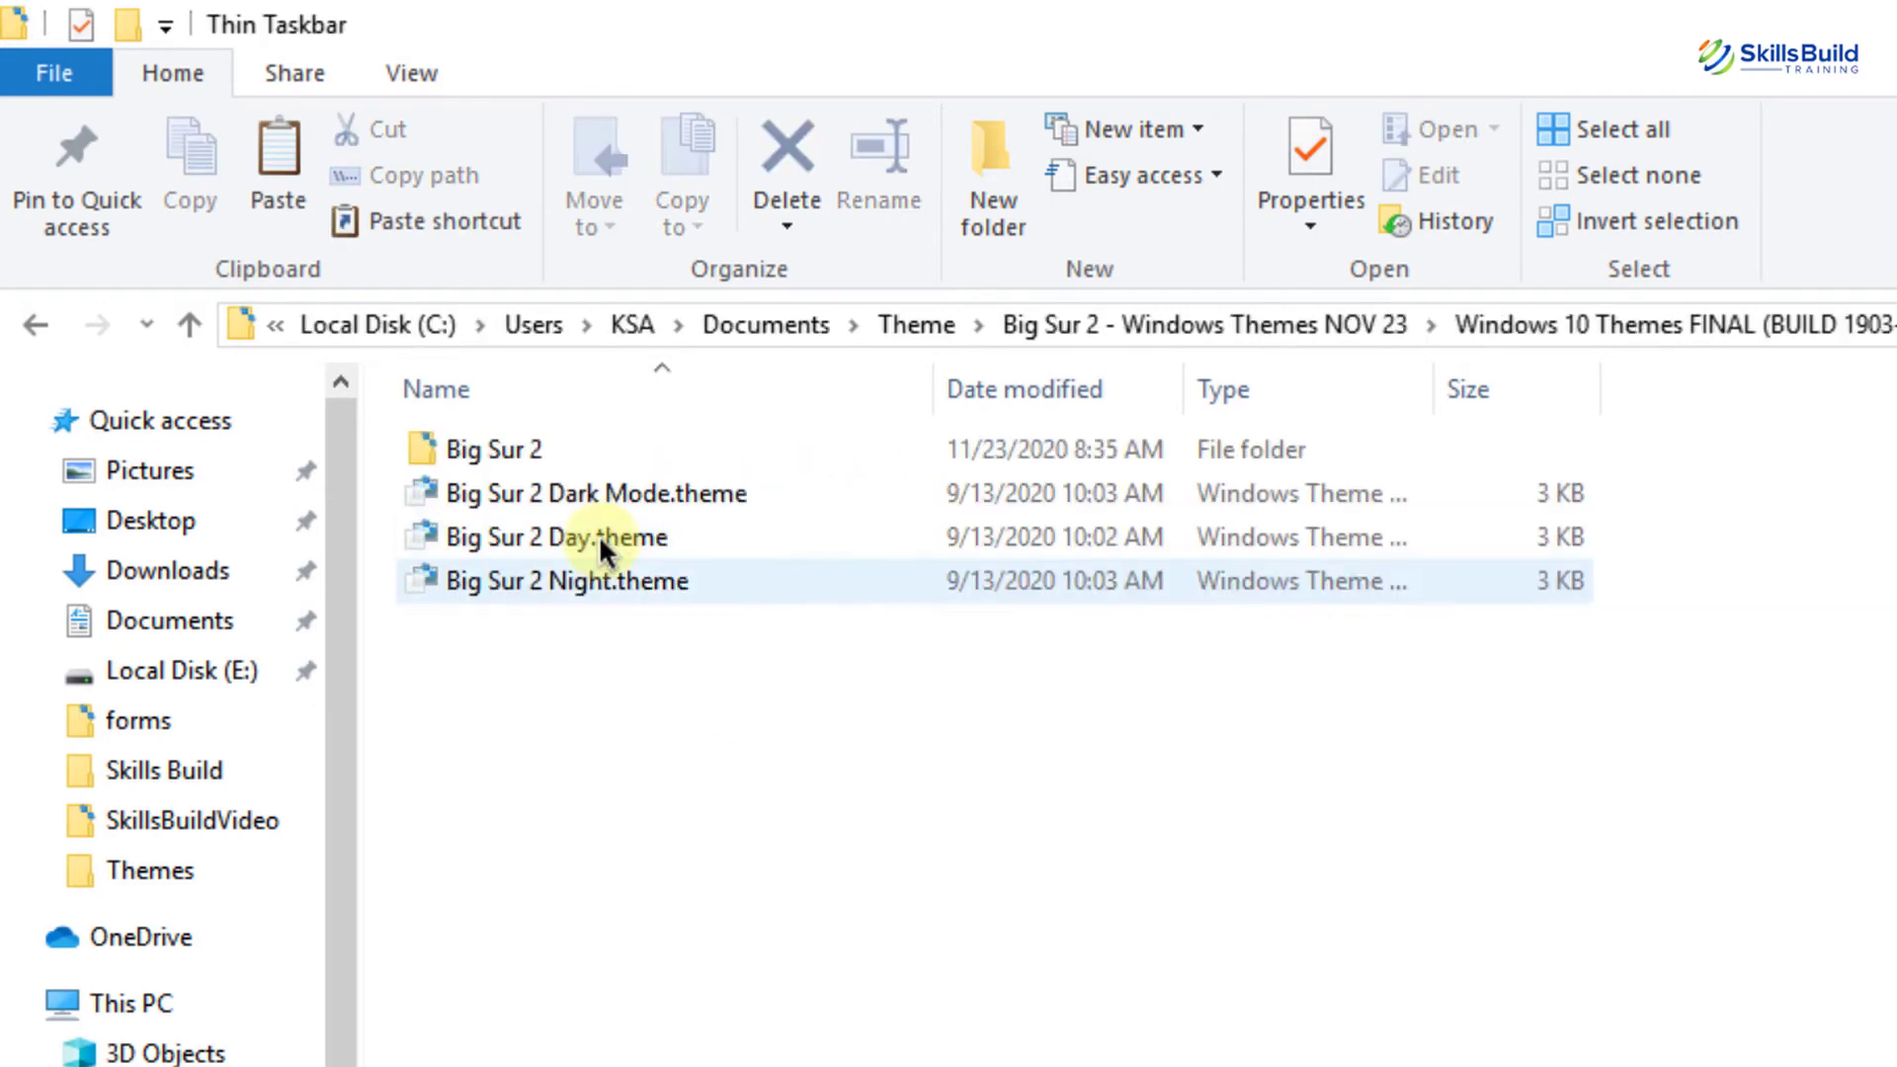
key(ctrl+a)
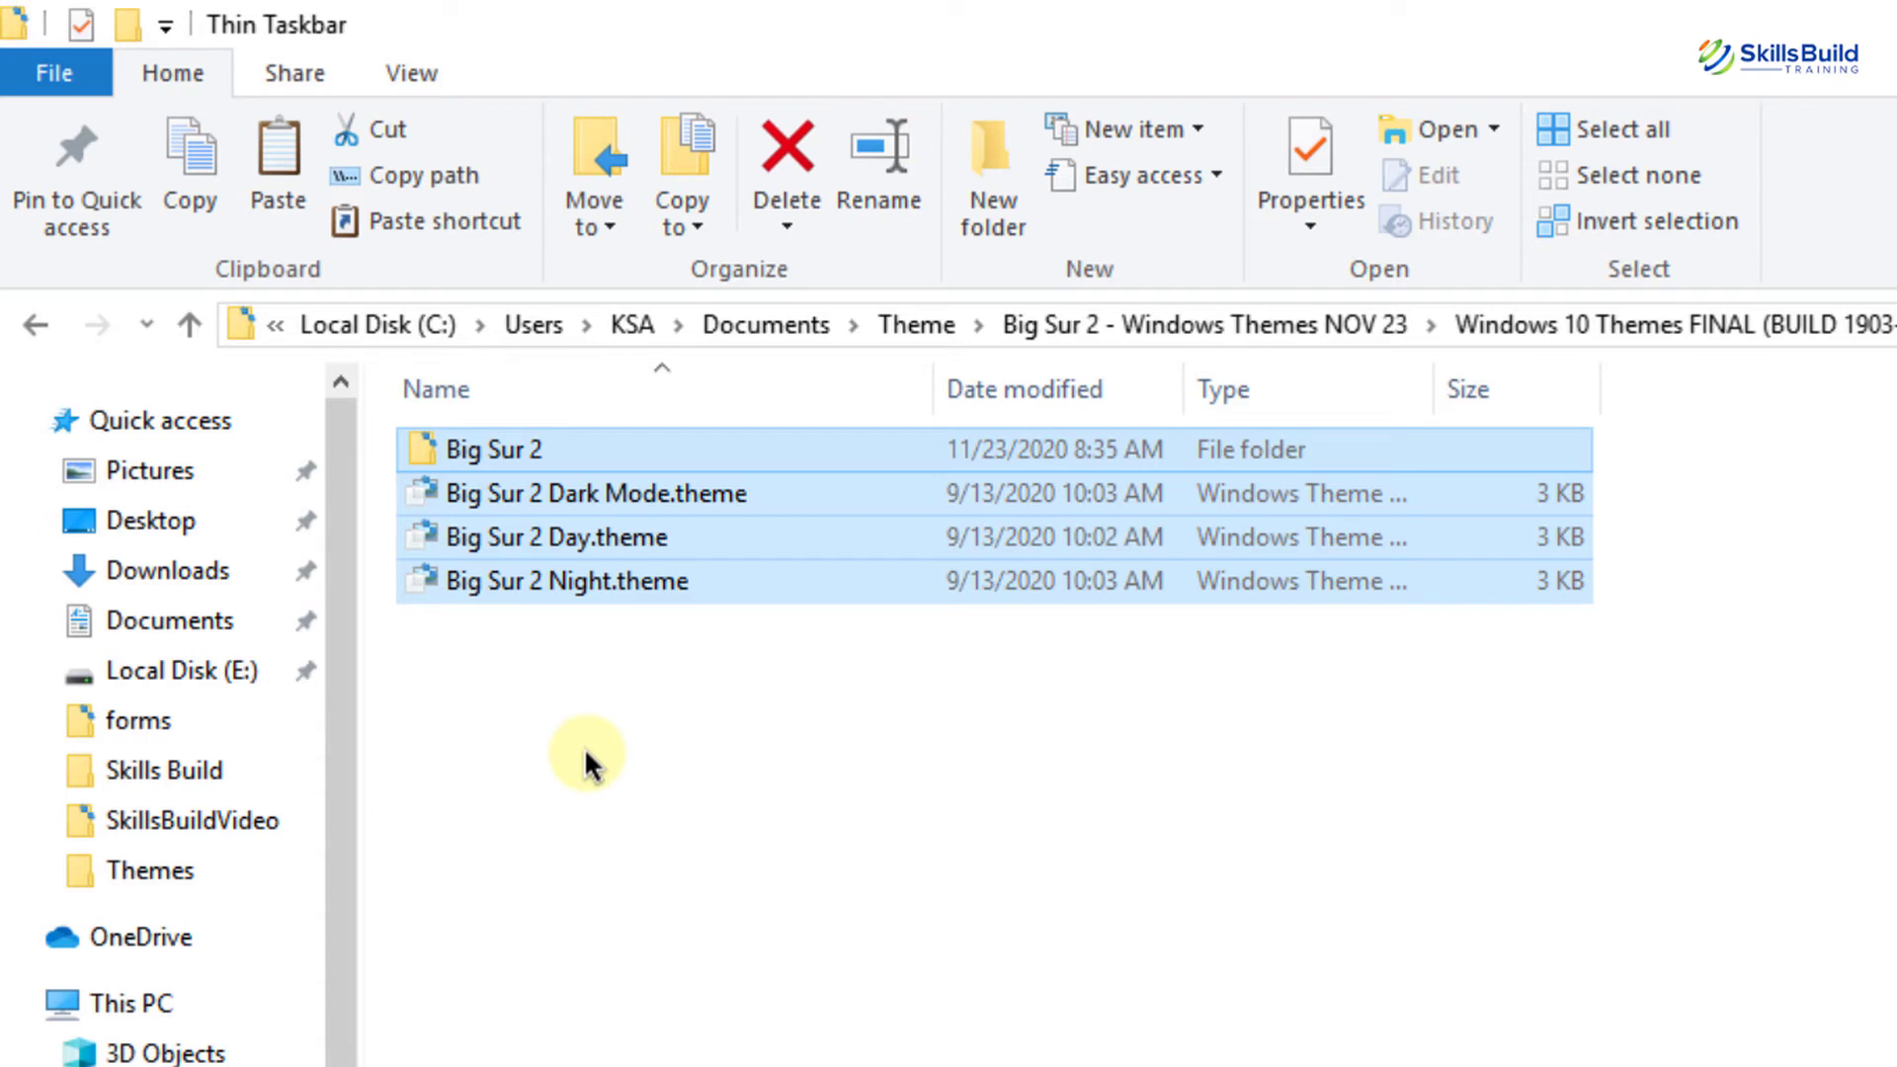
Paste the items into C:\Windows\Resources\Themes, granting administrator permission.
click(153, 1000)
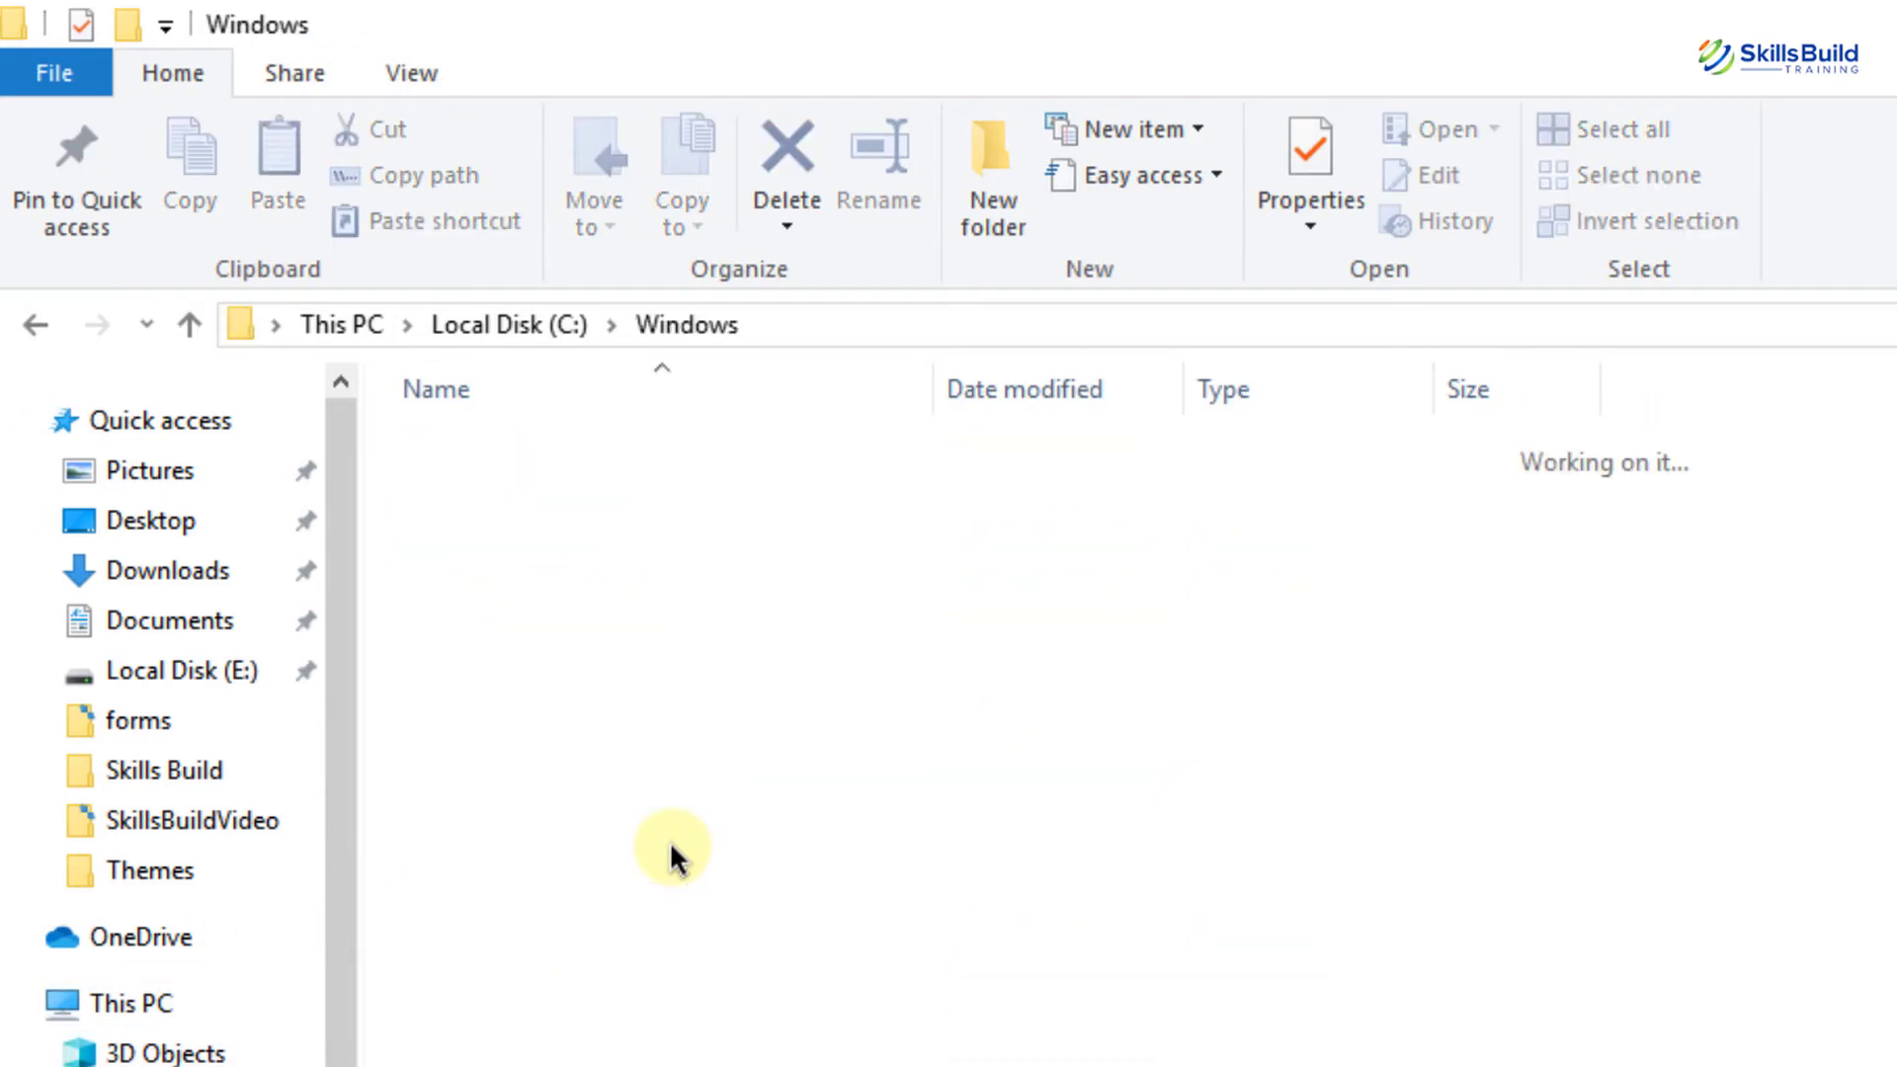
text(rem)
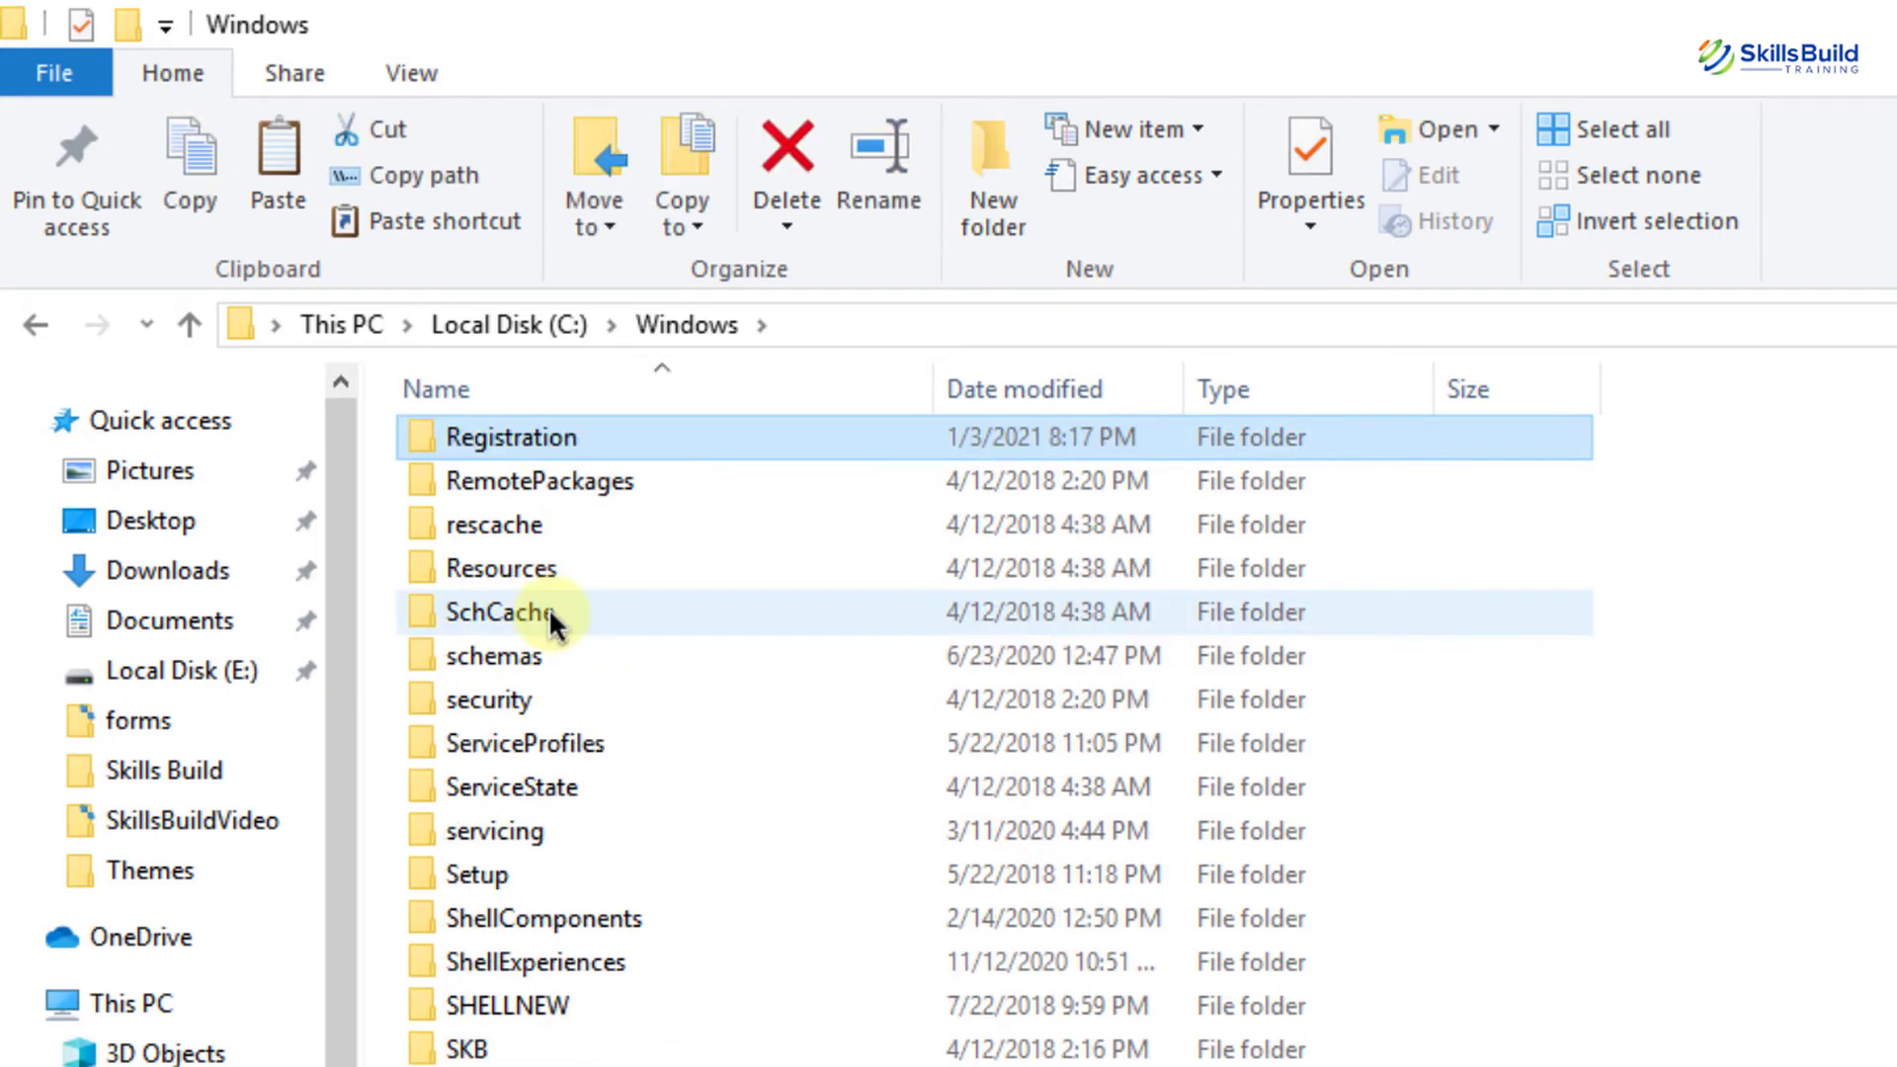
key(Down)
key(Down)
key(Return)
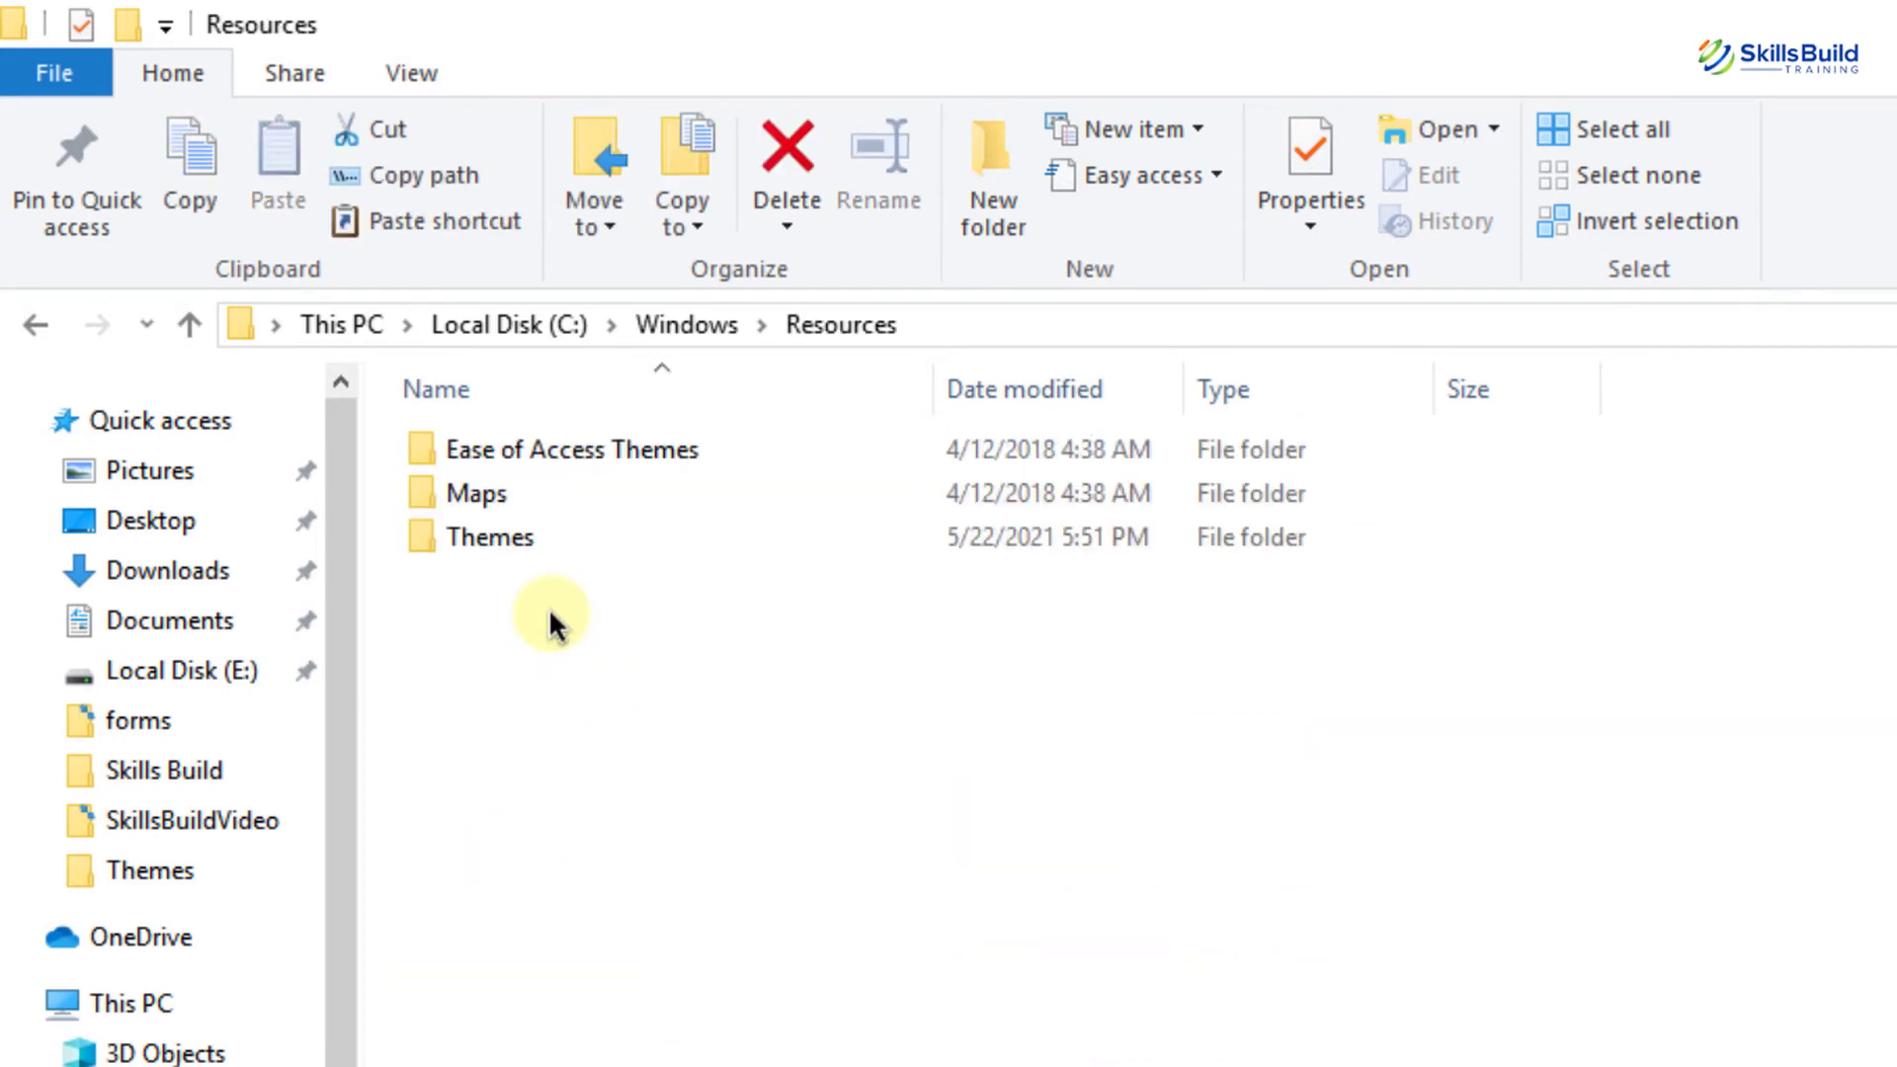
double_click(571, 537)
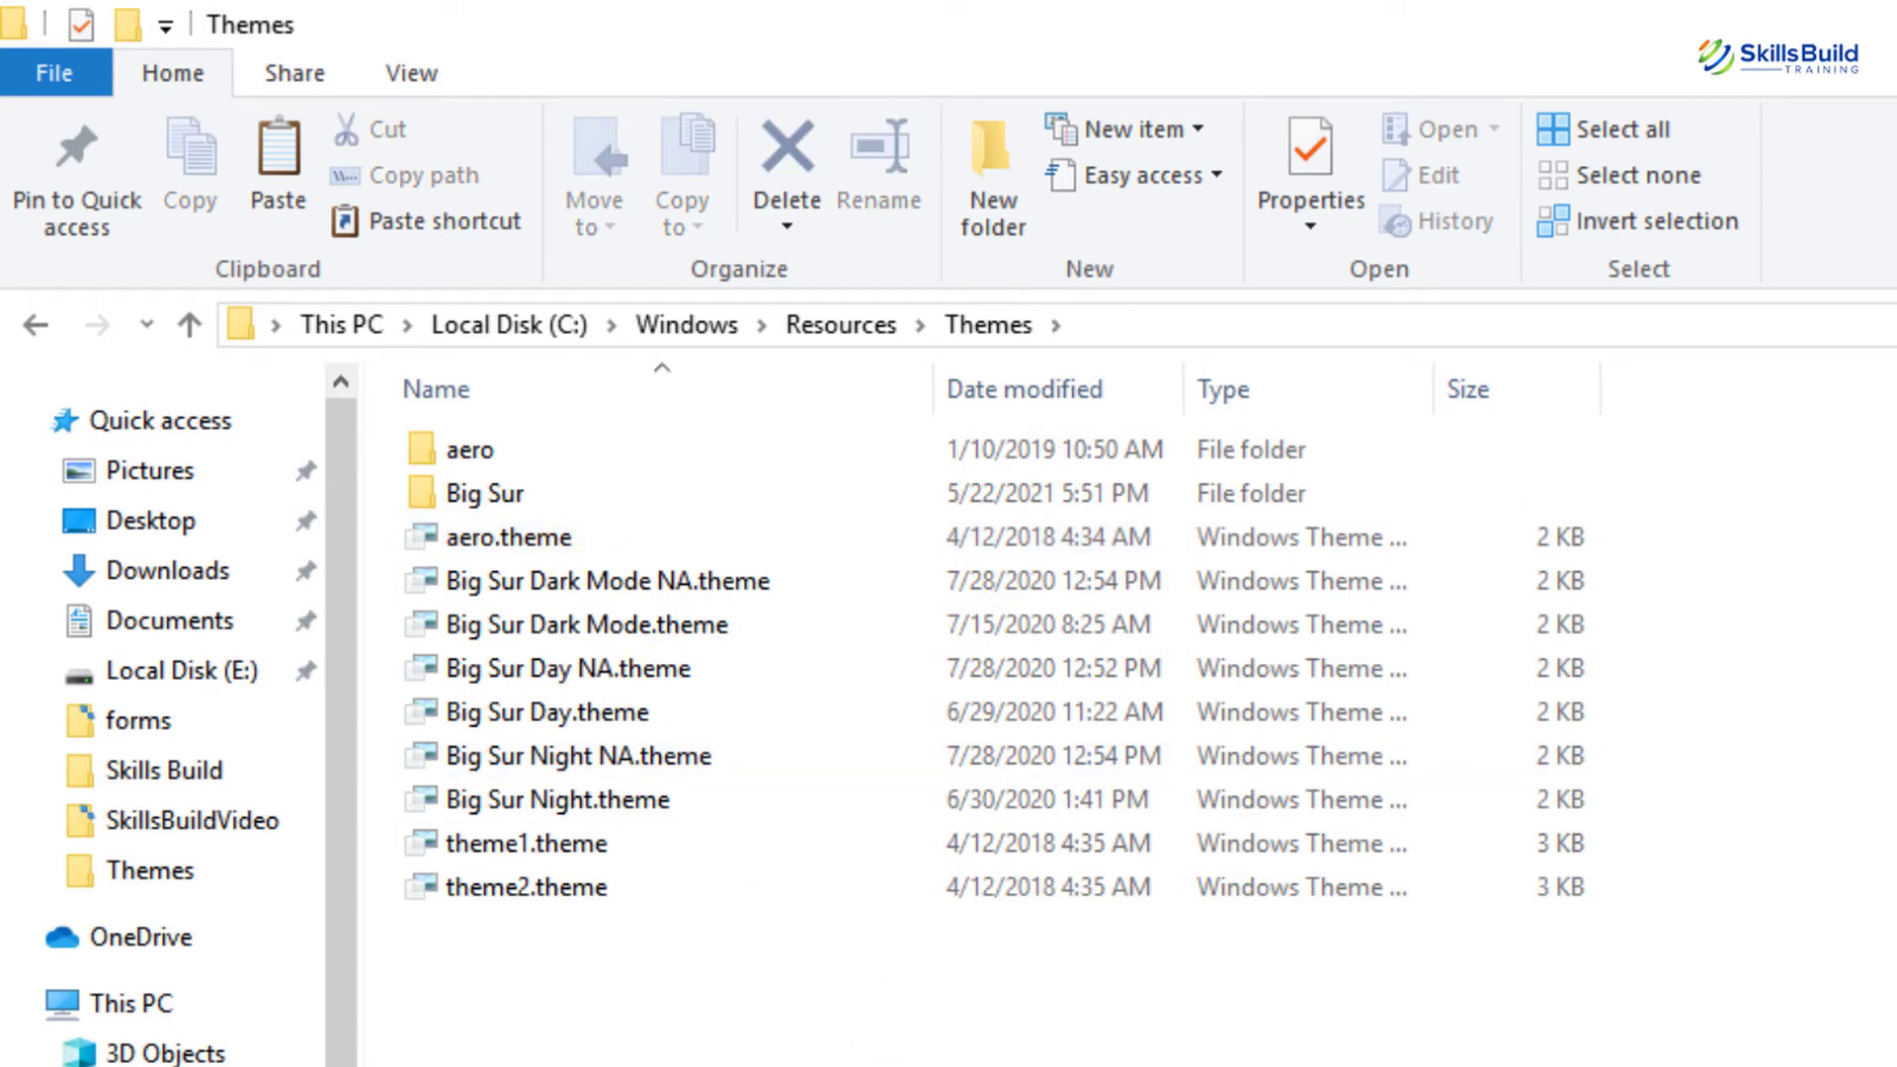
key(ctrl+v)
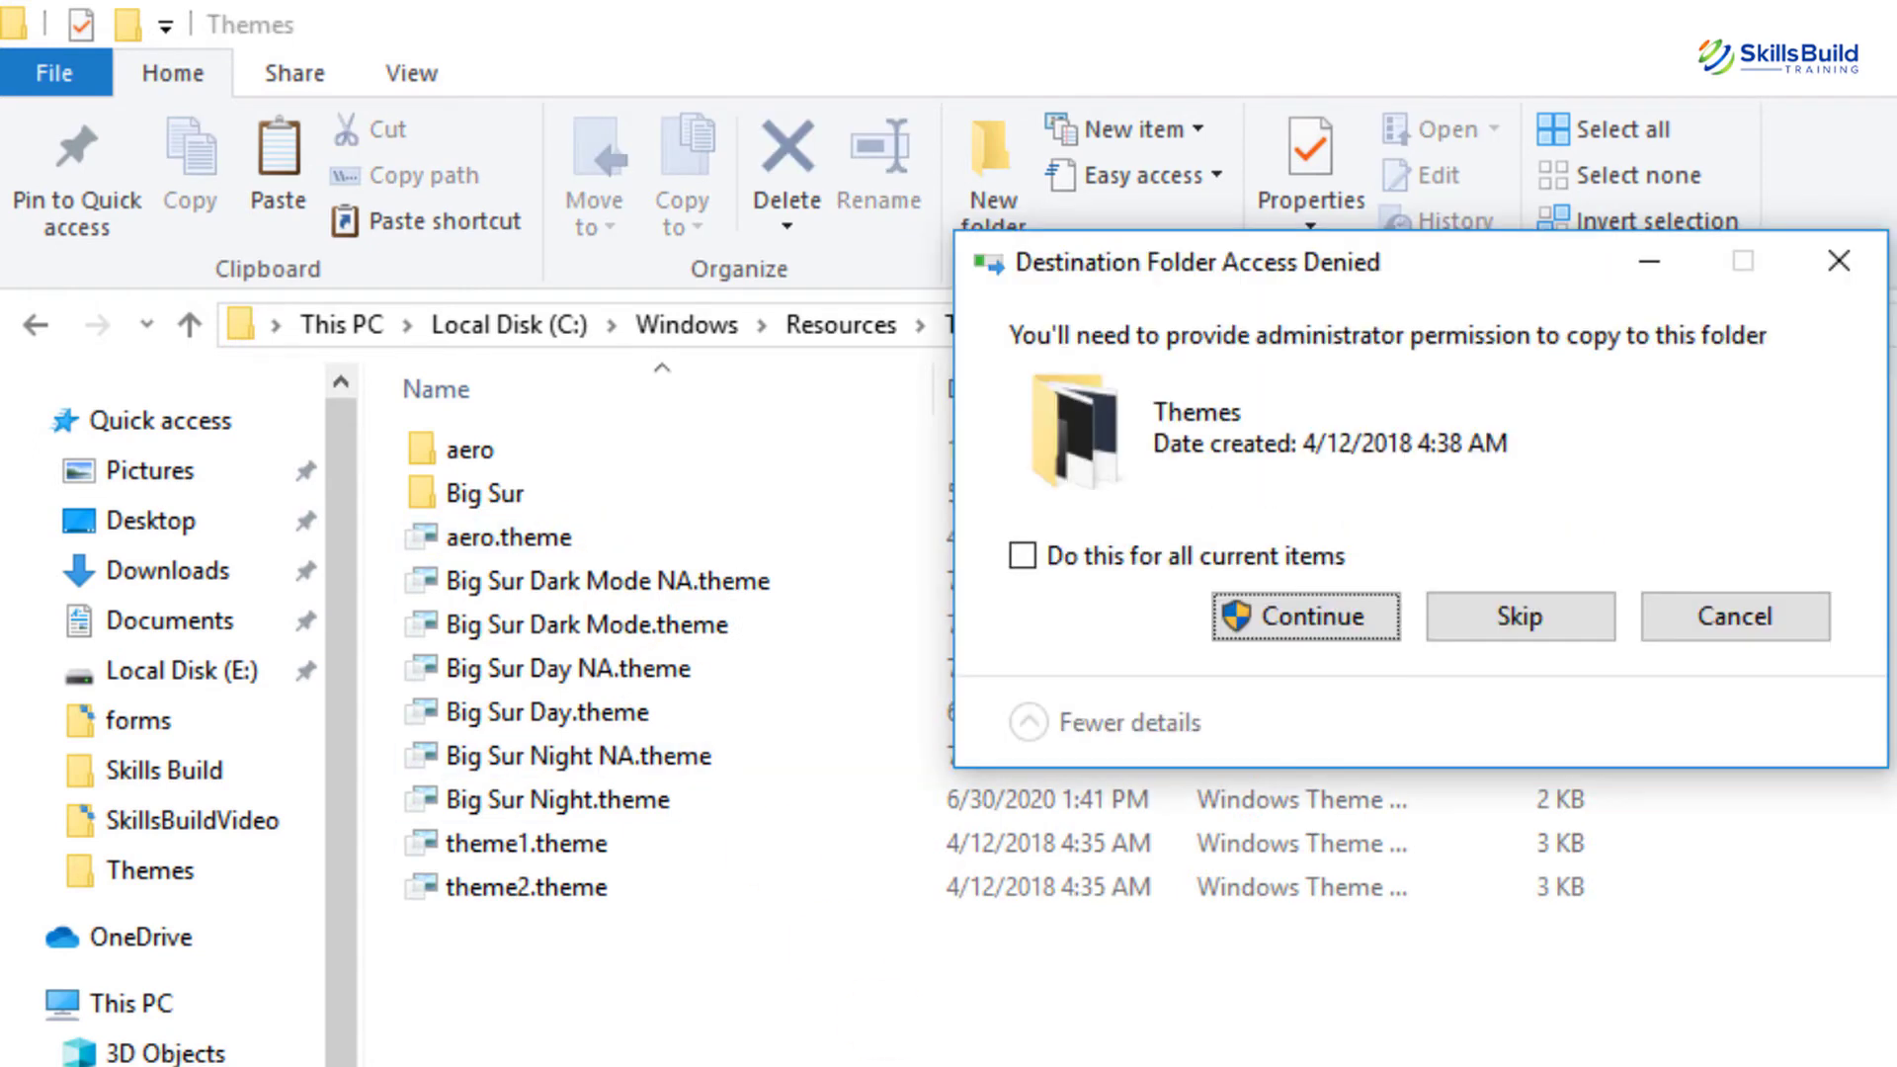
click(1345, 612)
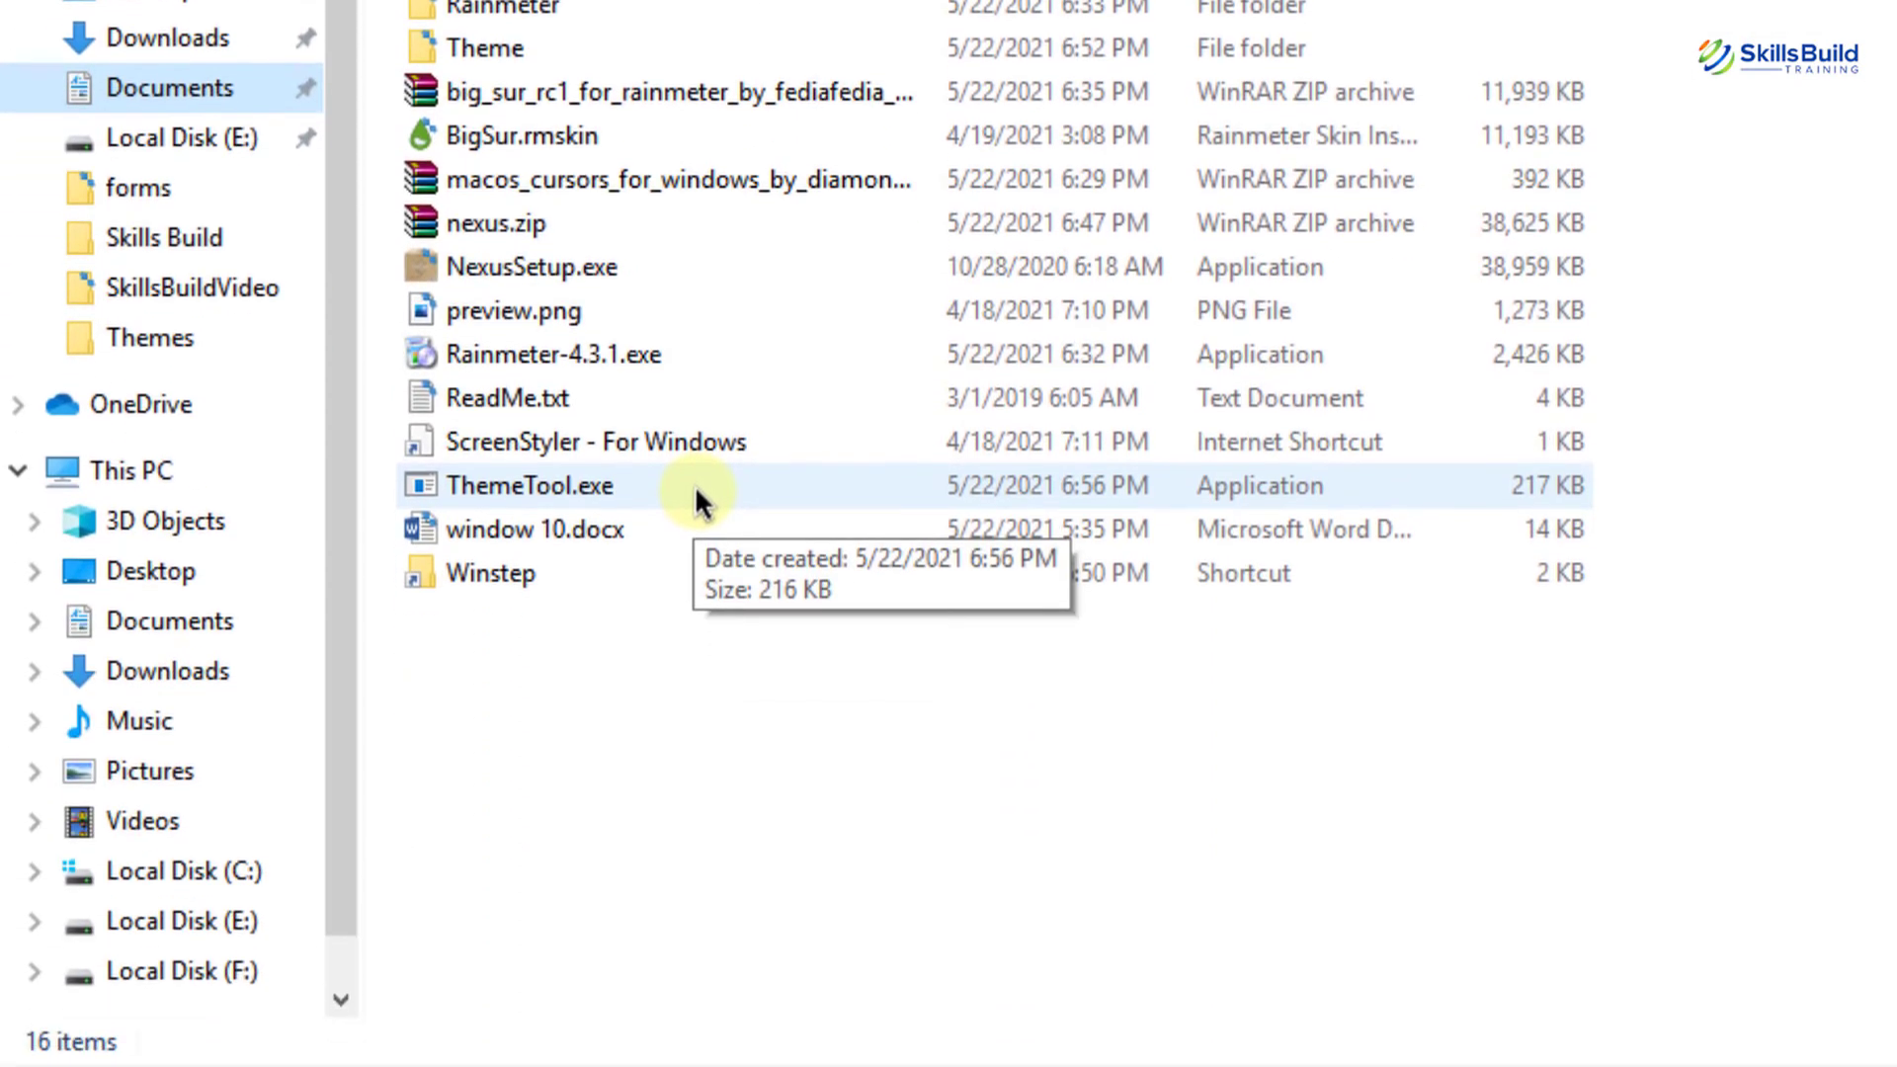
Run ThemeTool.exe, read the license text, close it, and agree to the license.
click(696, 484)
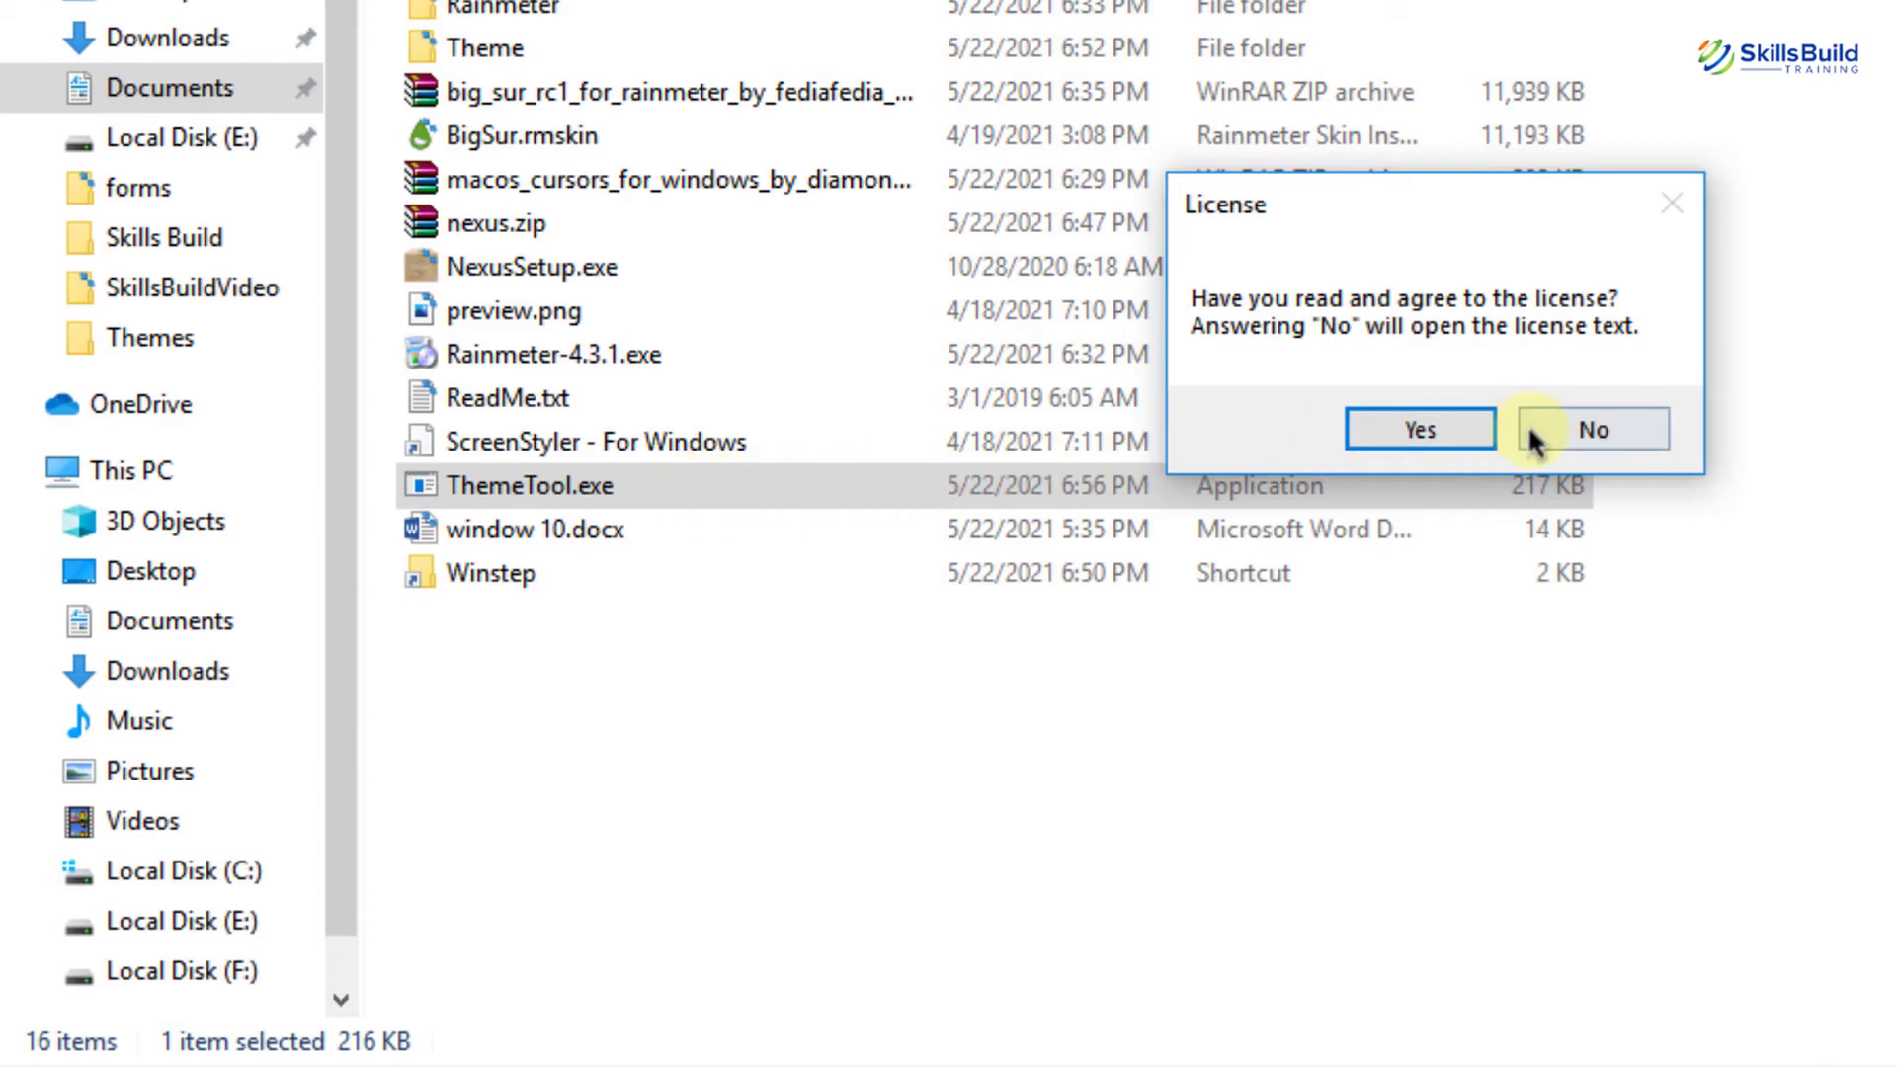
click(1581, 426)
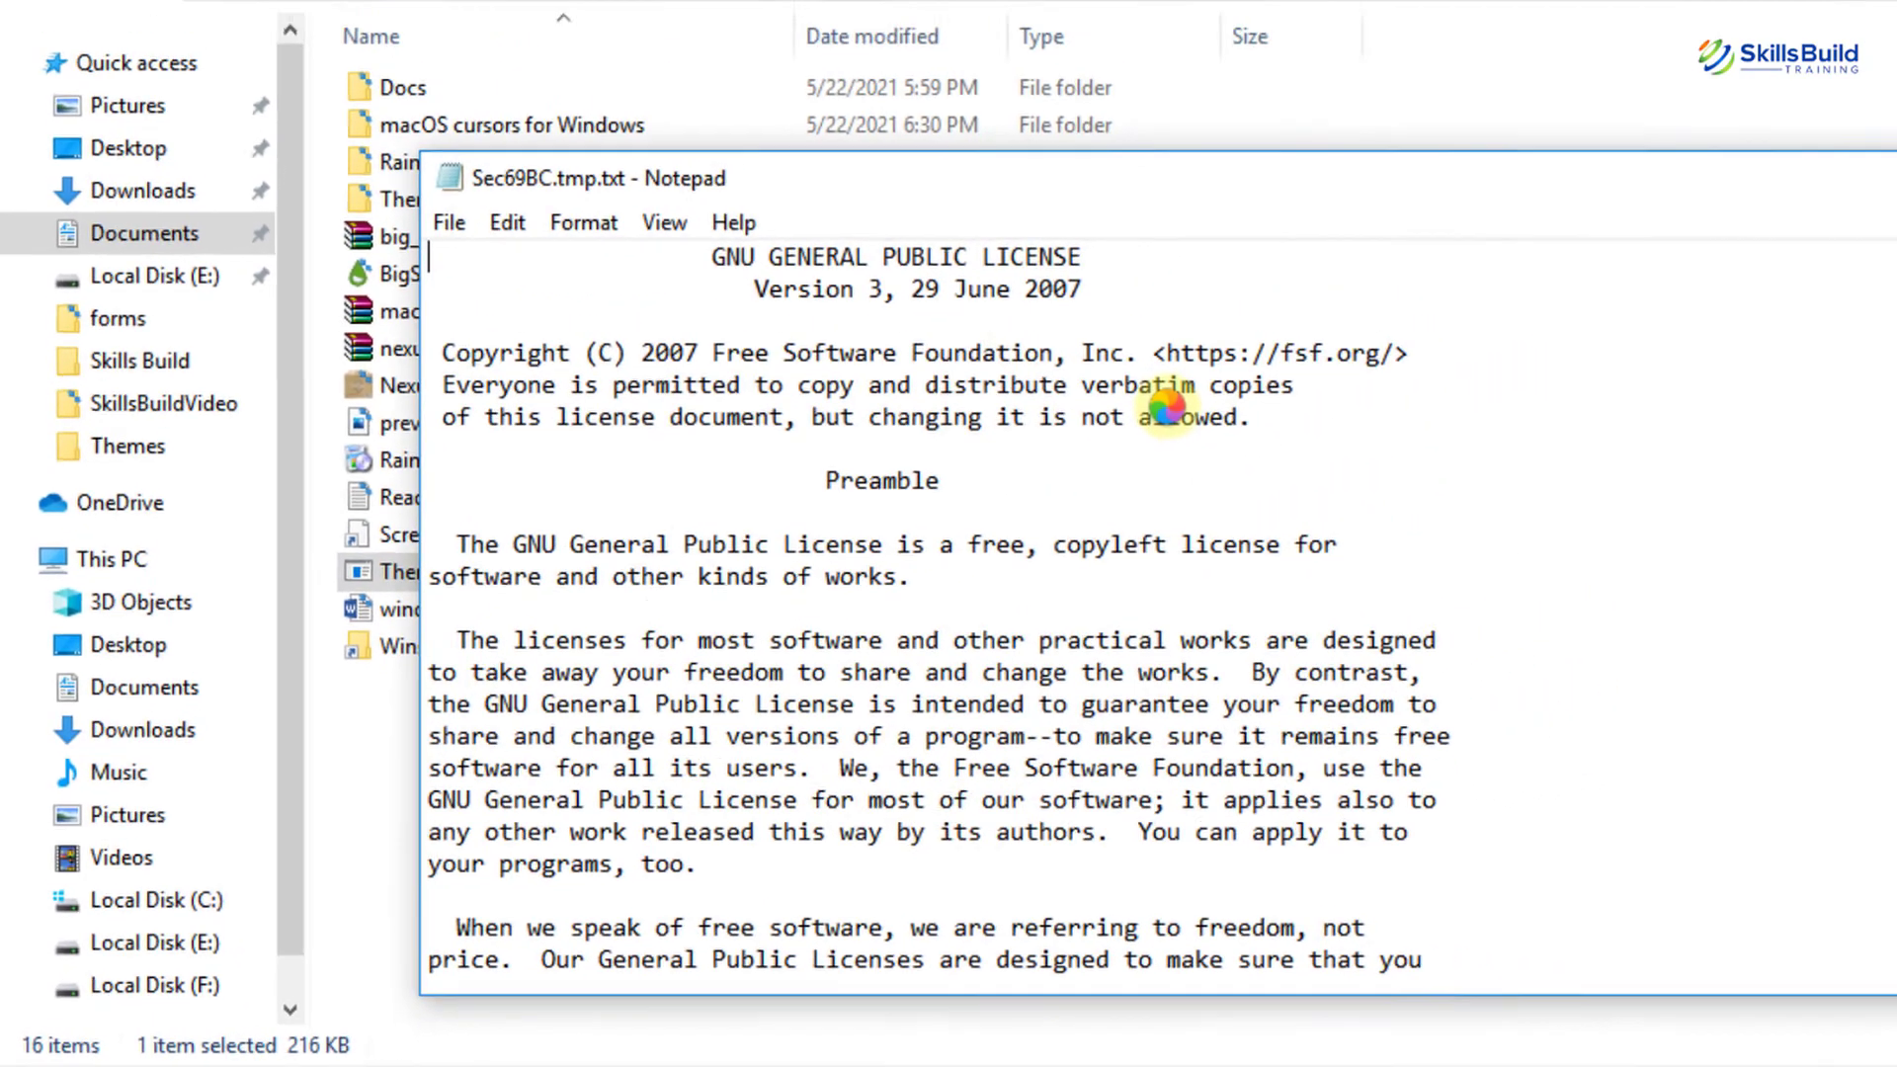
scroll(1166, 407, down, 20)
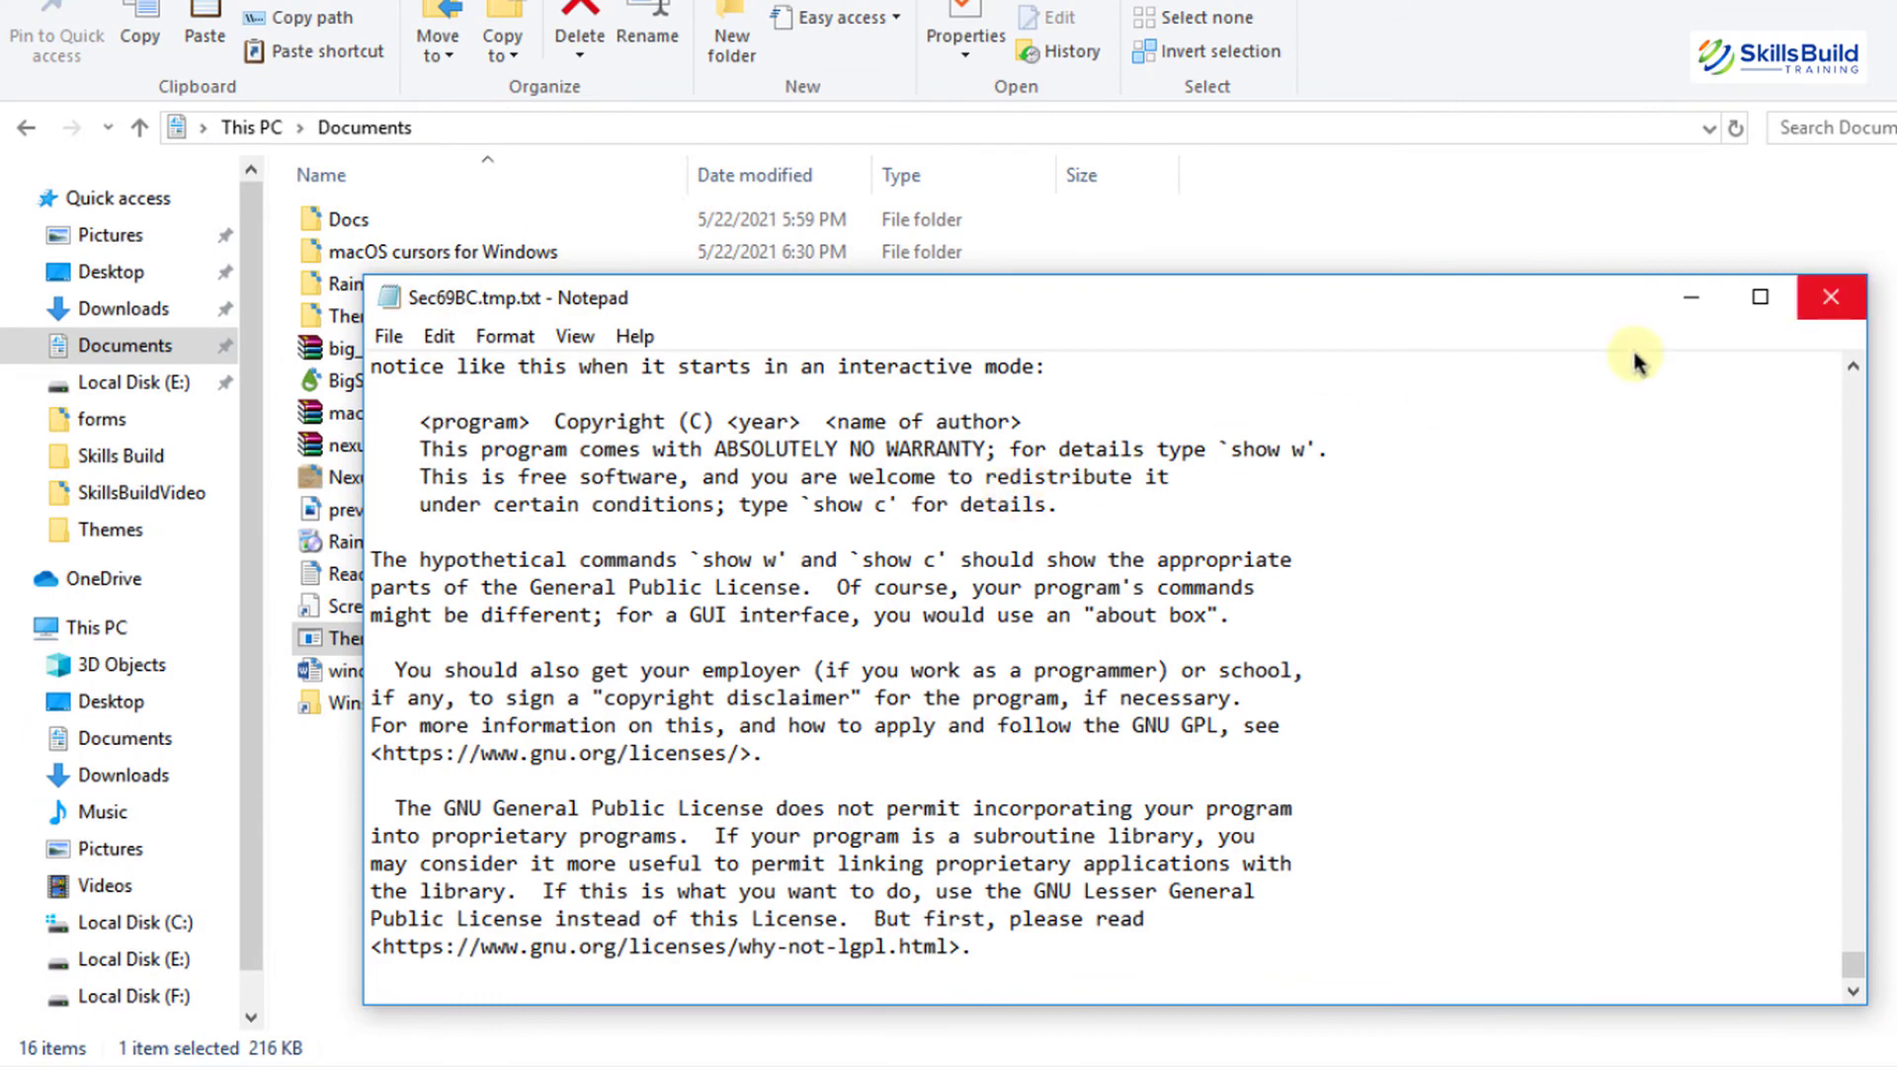
click(1862, 307)
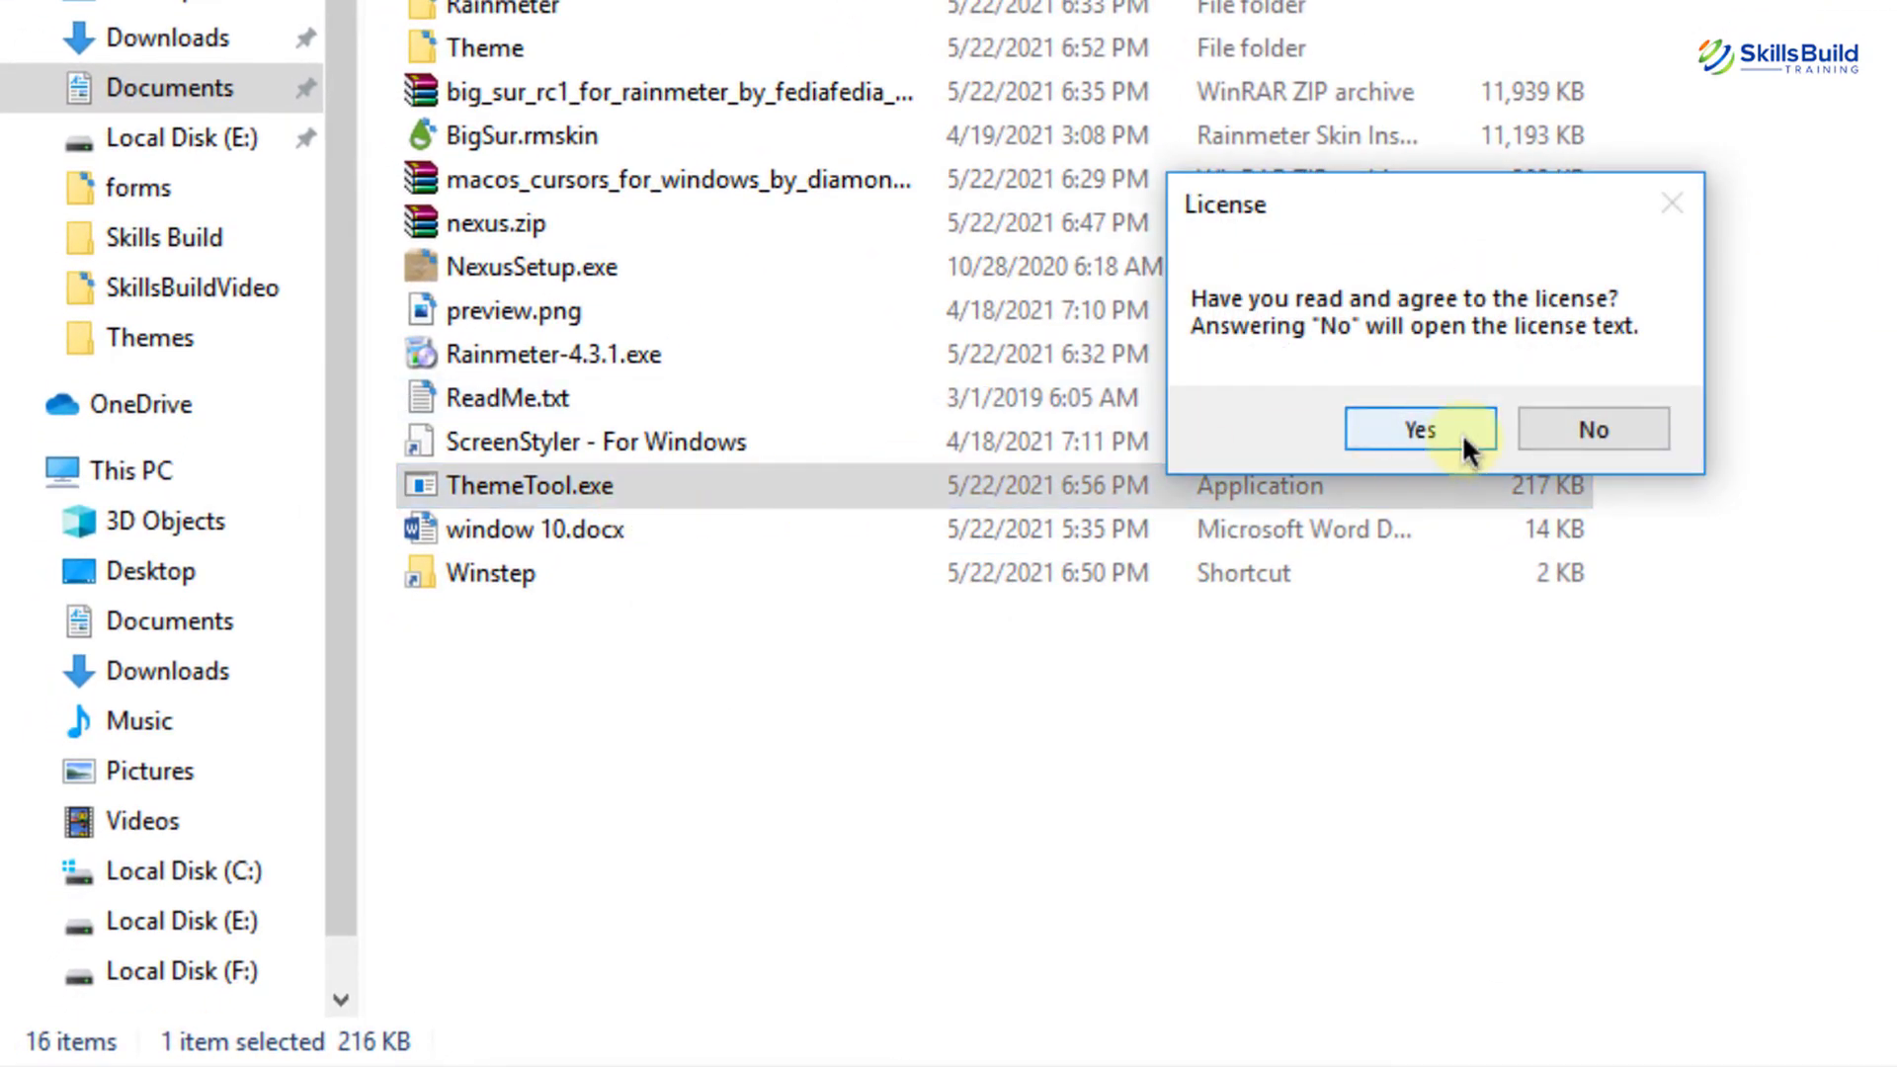
click(1461, 433)
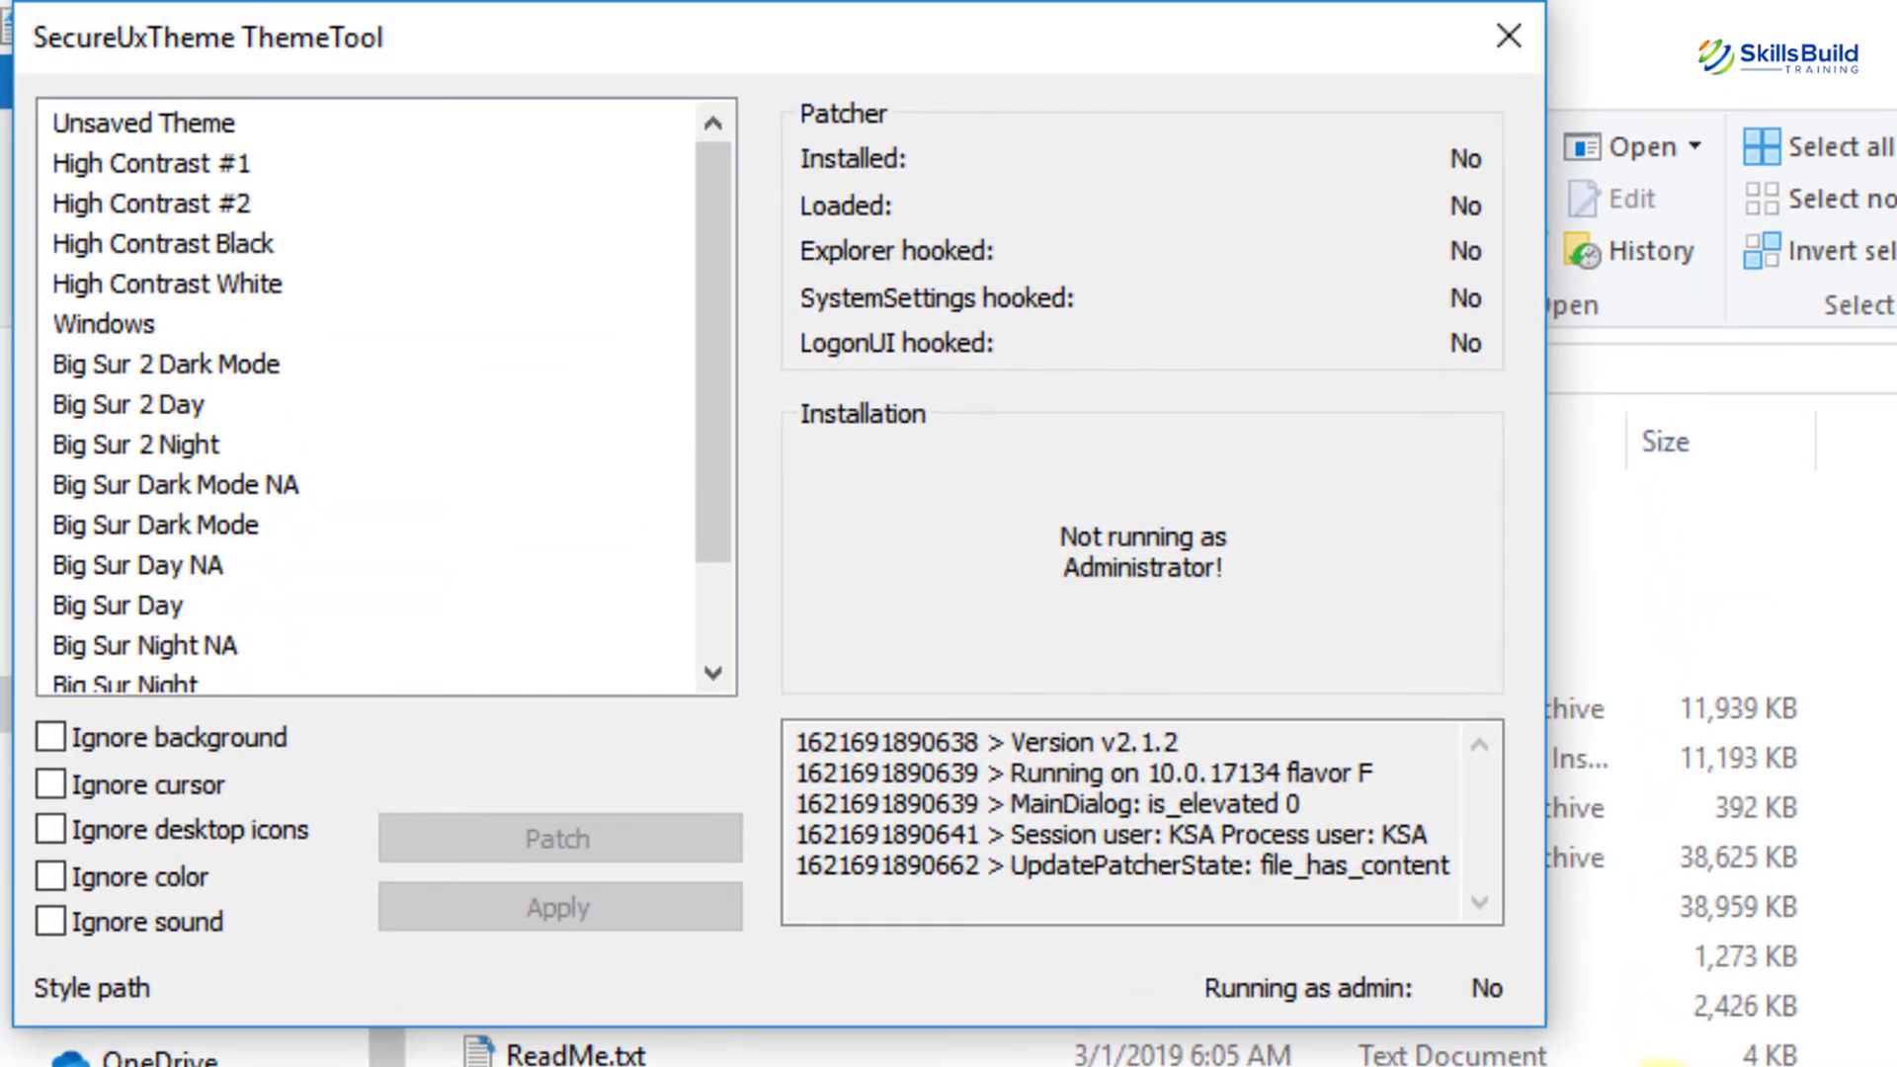
Select the Big Sur 2 Day theme and patch and apply it, confirming the warning.
click(166, 401)
click(169, 447)
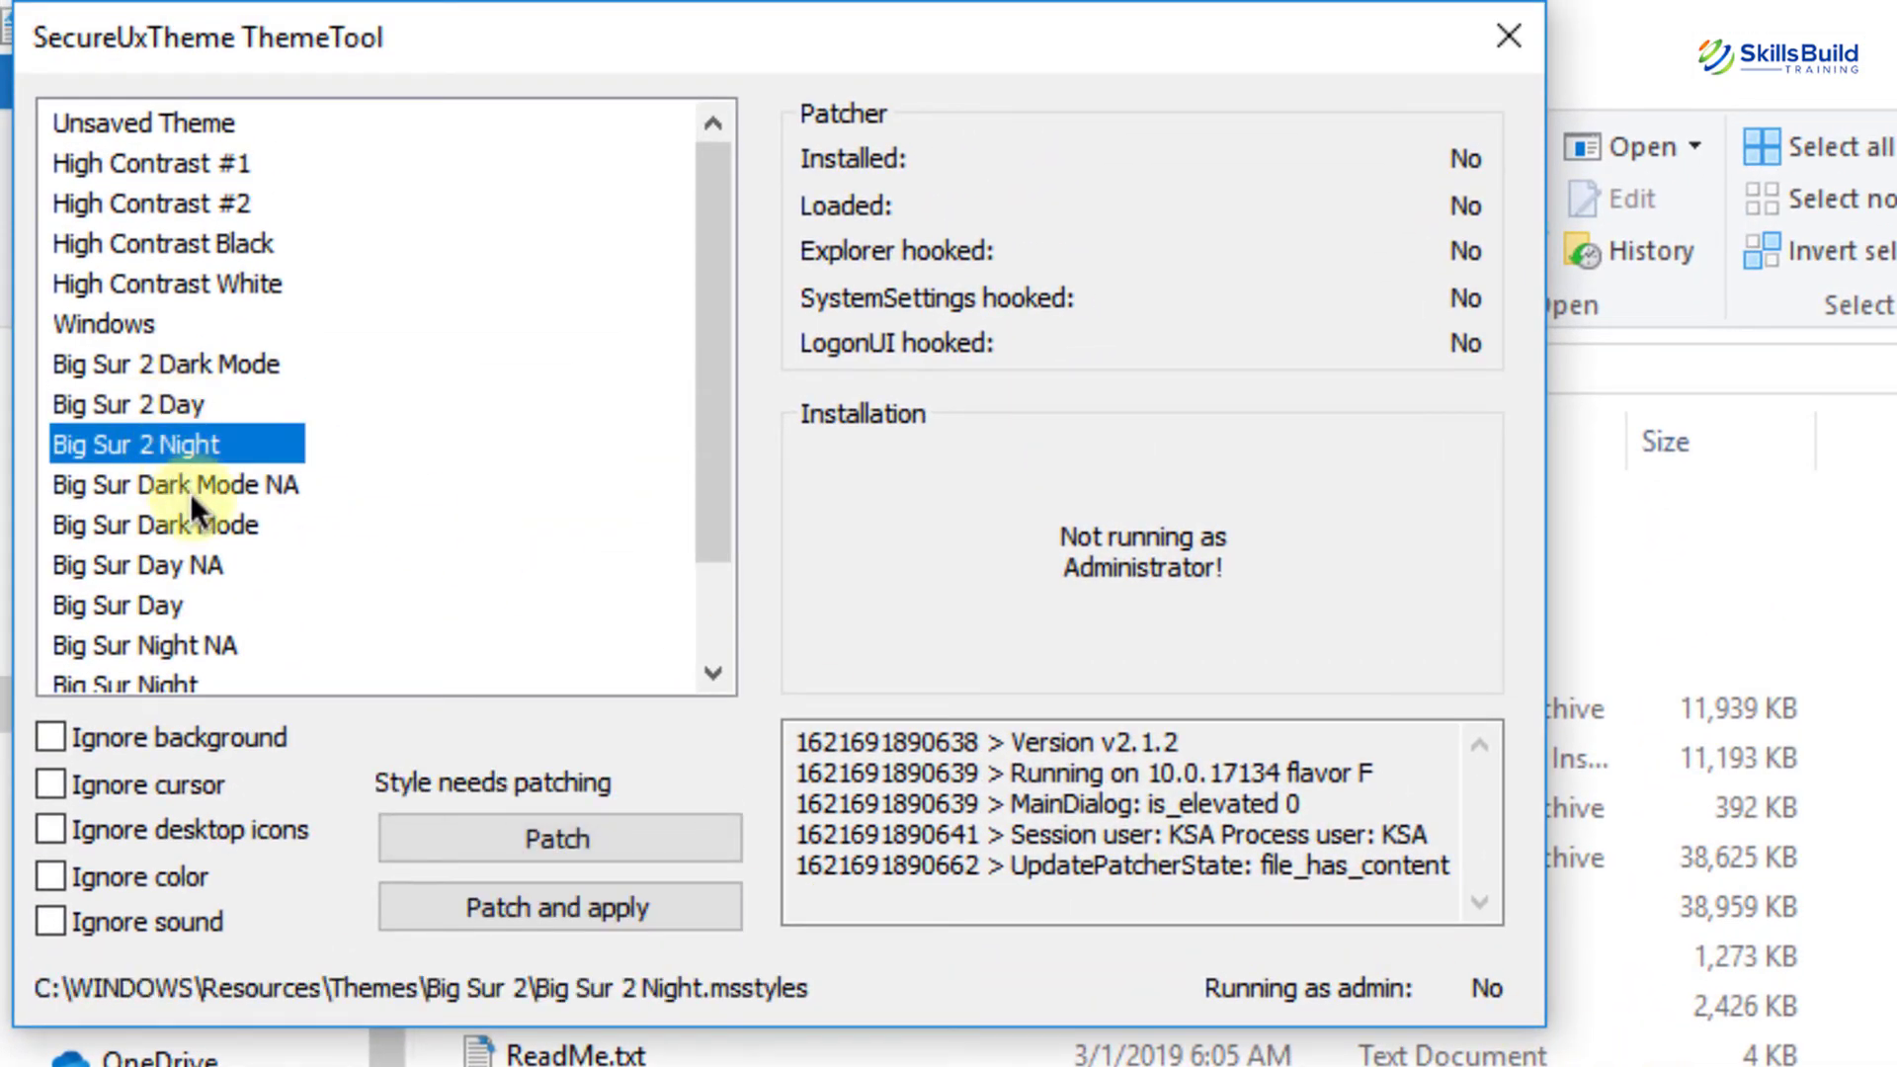
scroll(190, 494, down, 1)
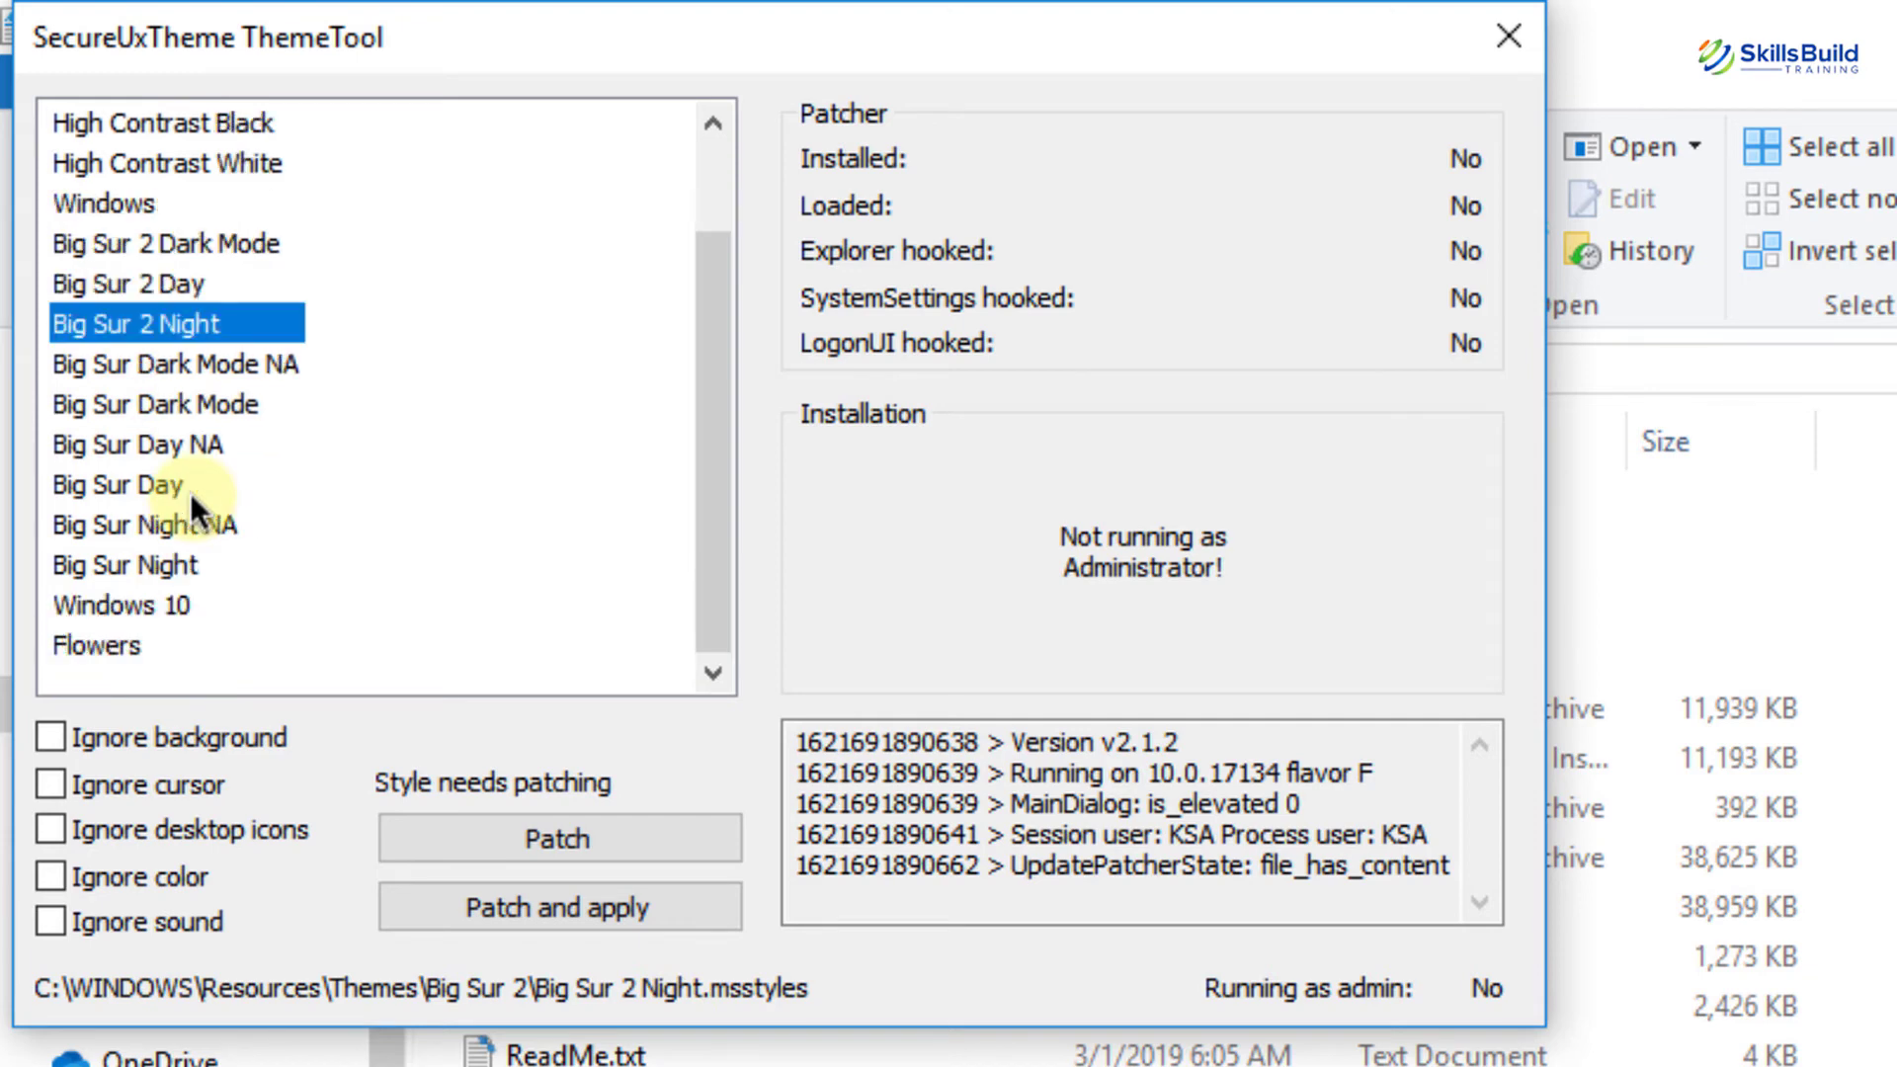
click(168, 277)
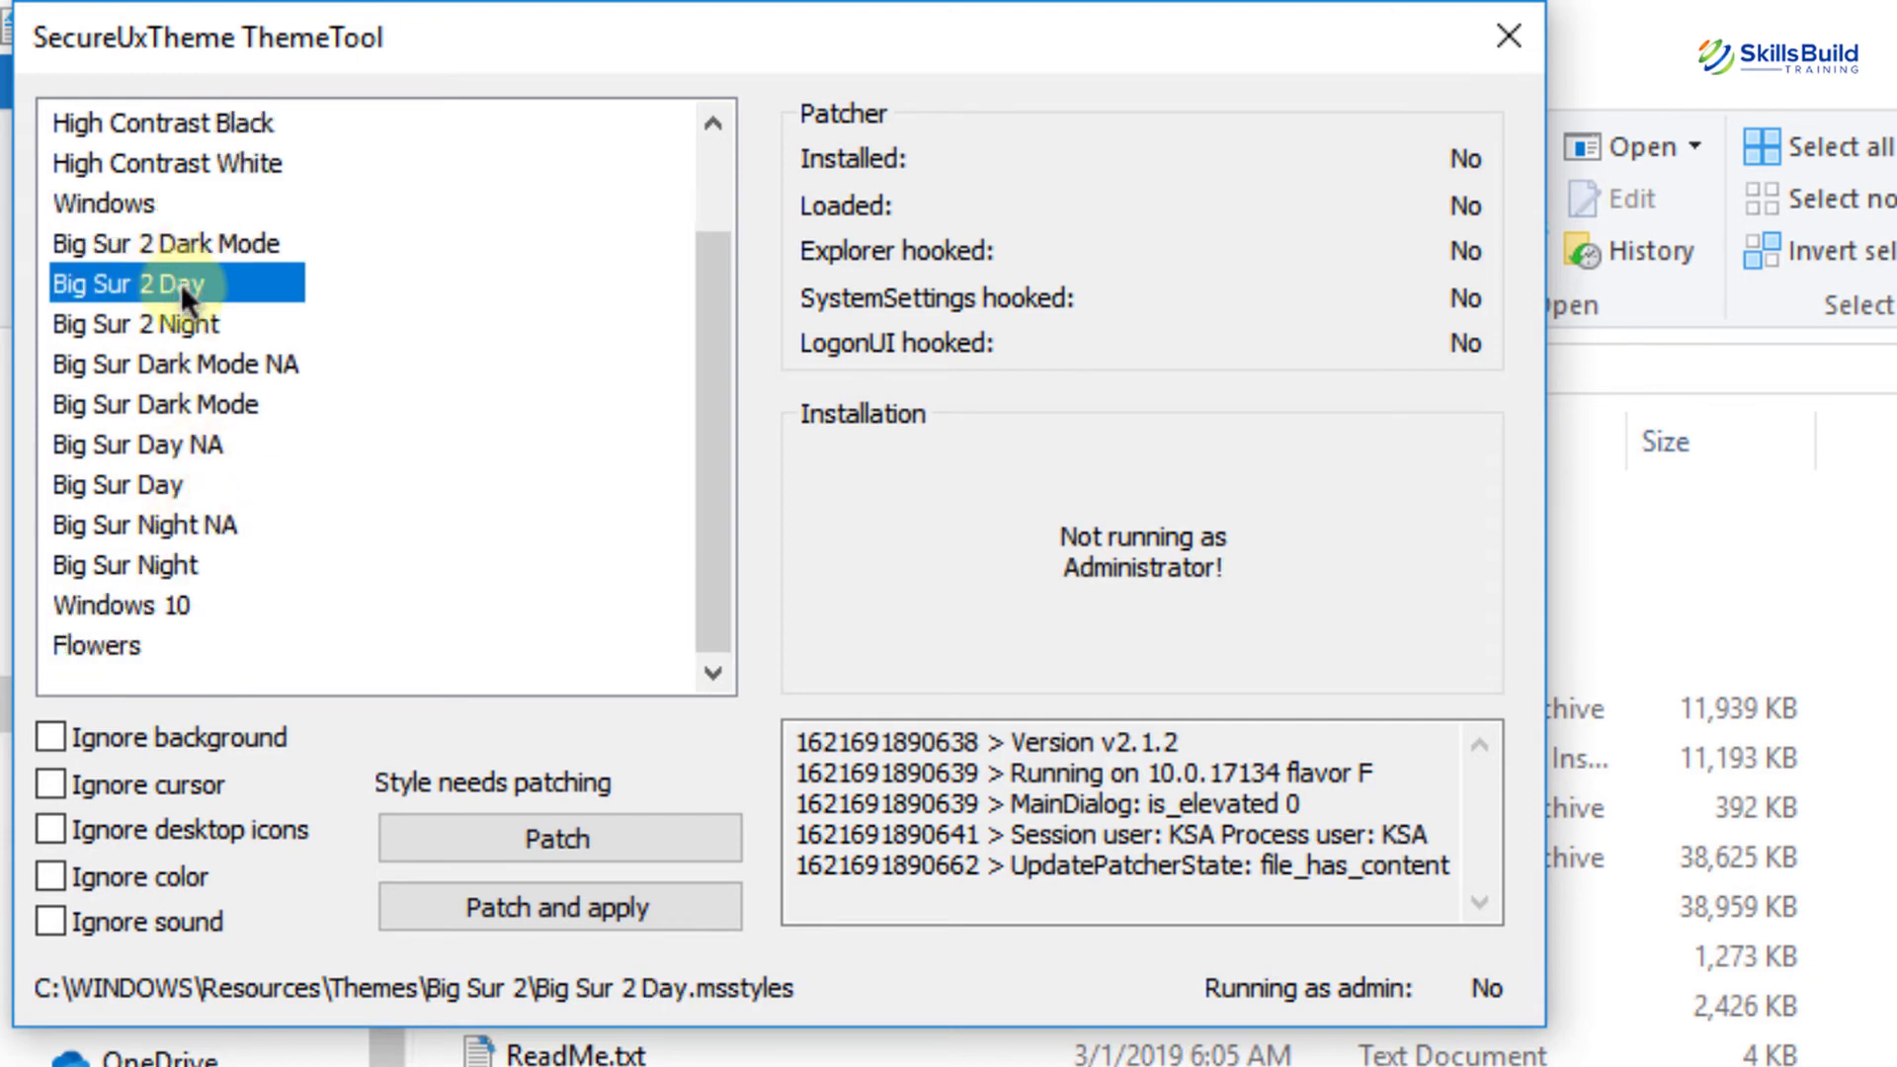
click(684, 905)
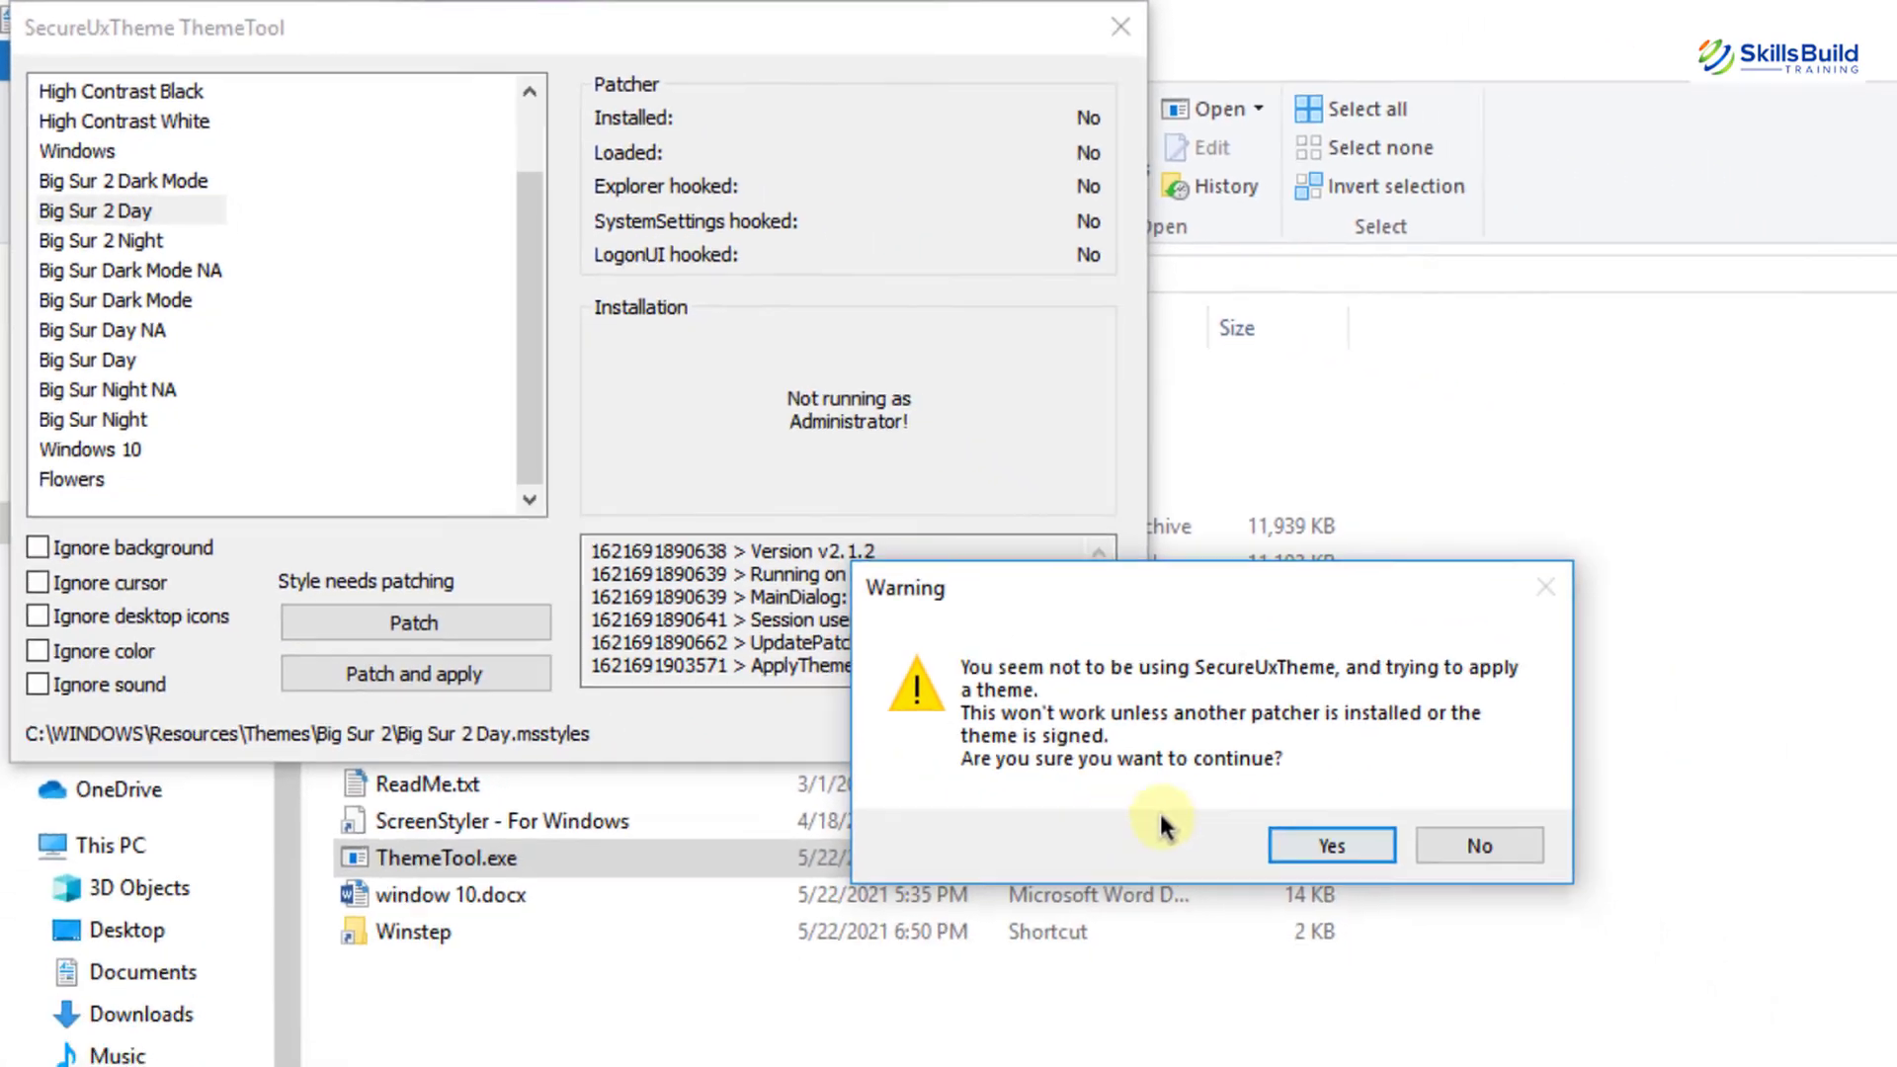
click(1377, 874)
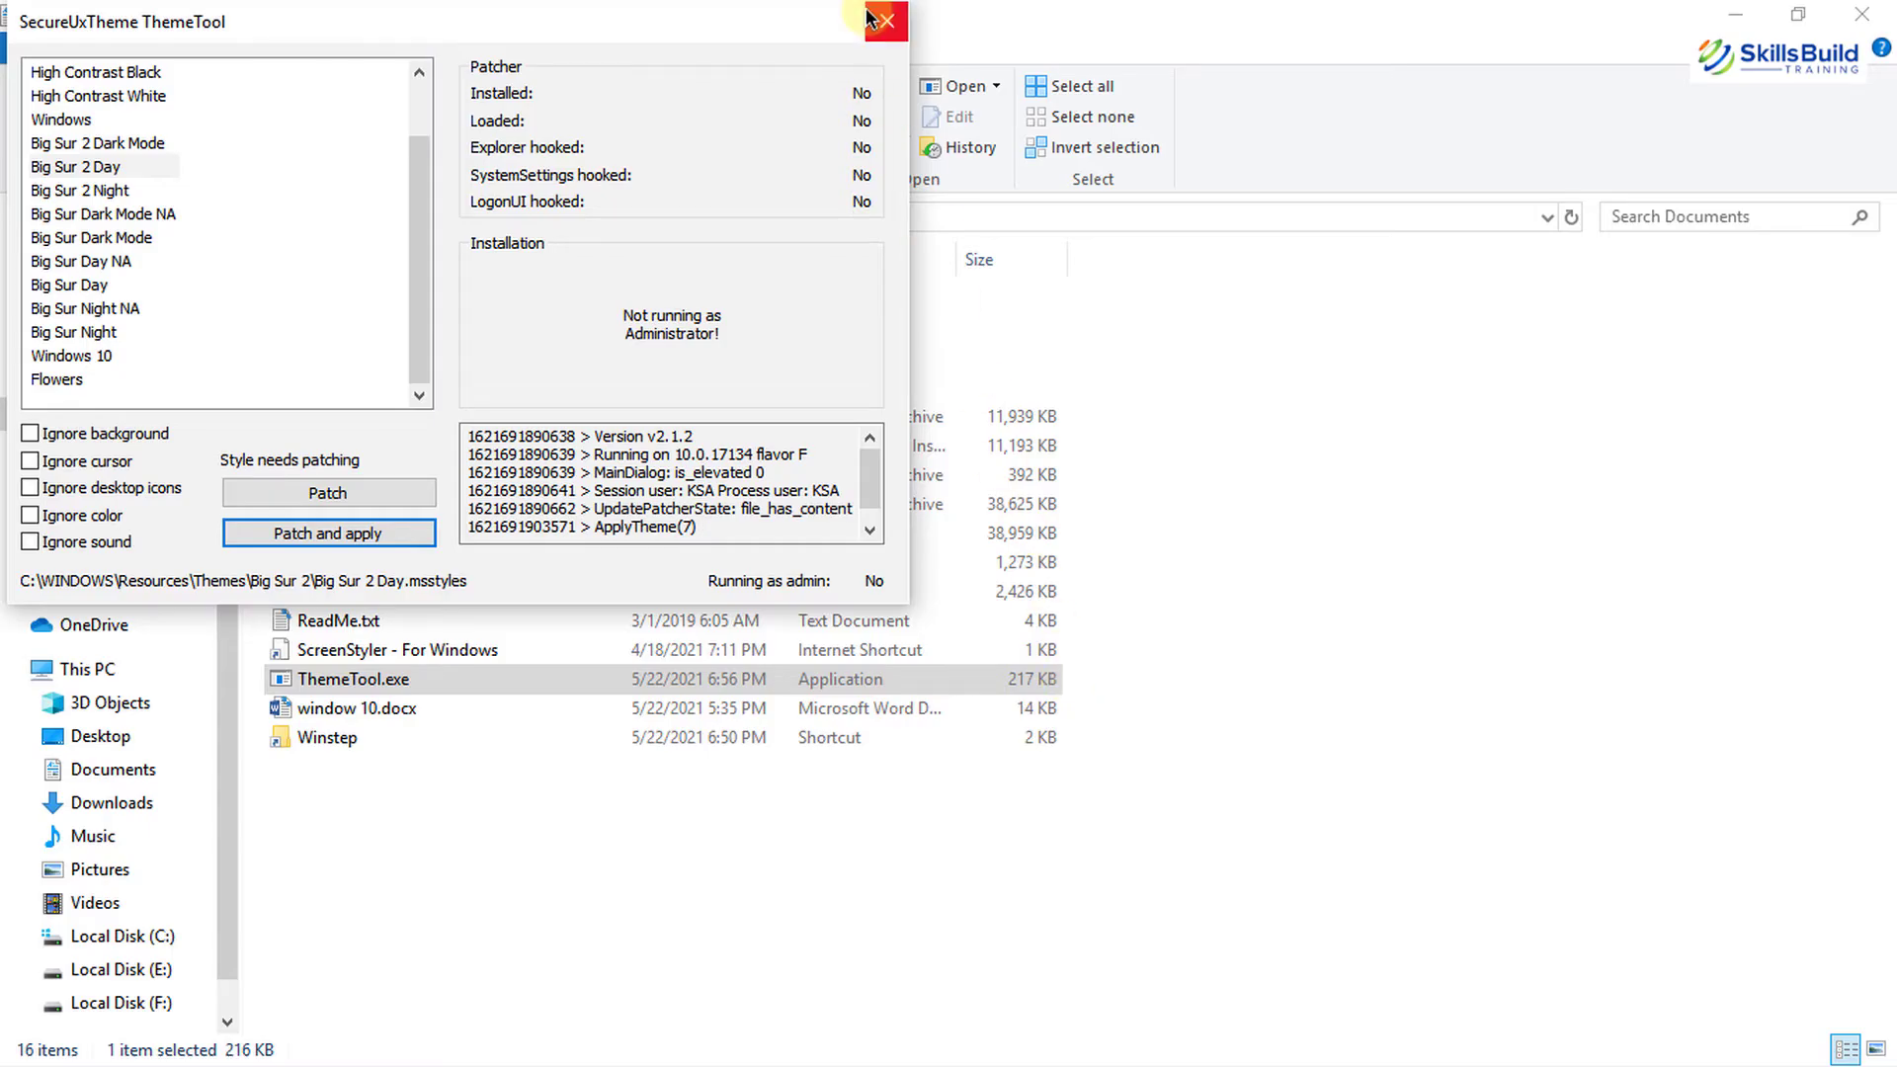
Close the ThemeTool window to return to the themed desktop with widgets and dock.
click(869, 18)
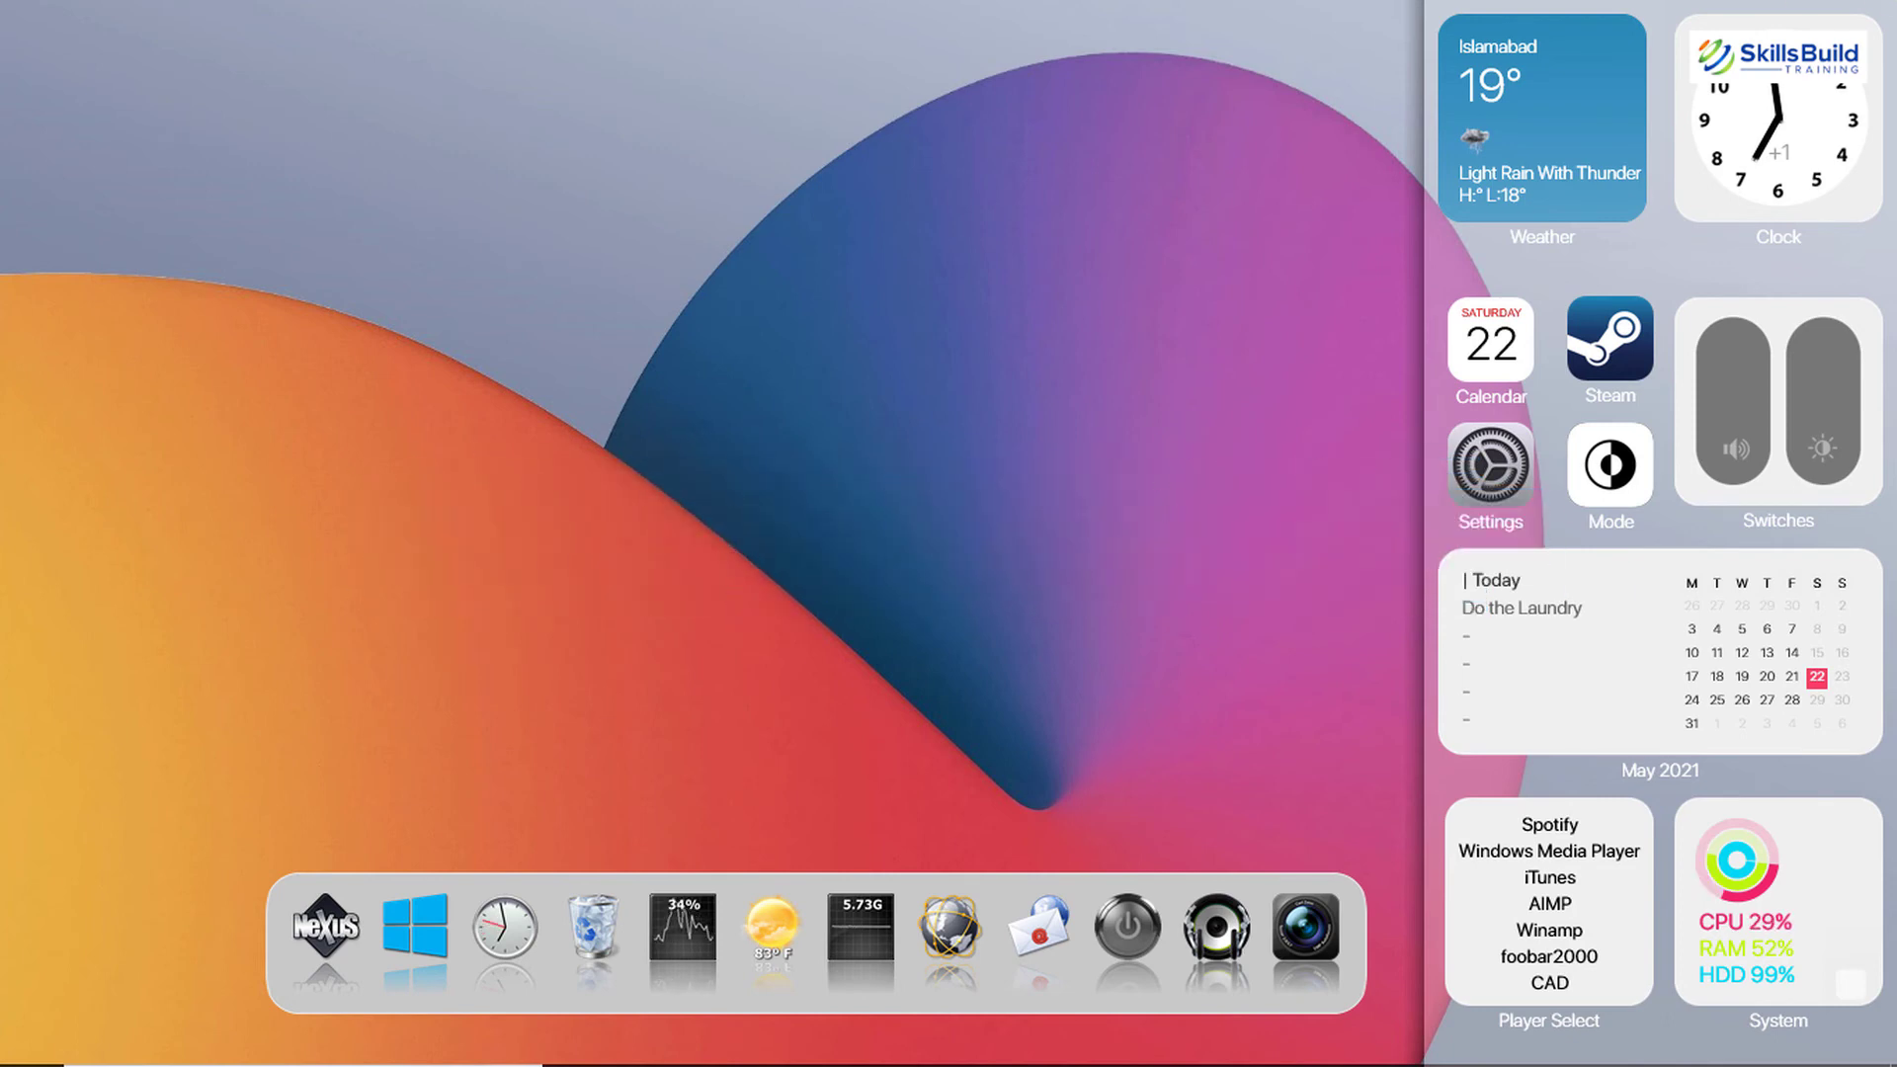
In a new Chrome tab, search 'rainmeter yosemite bar' and open the DeviantArt Yosemite Menu Bar result.
click(715, 1039)
click(370, 22)
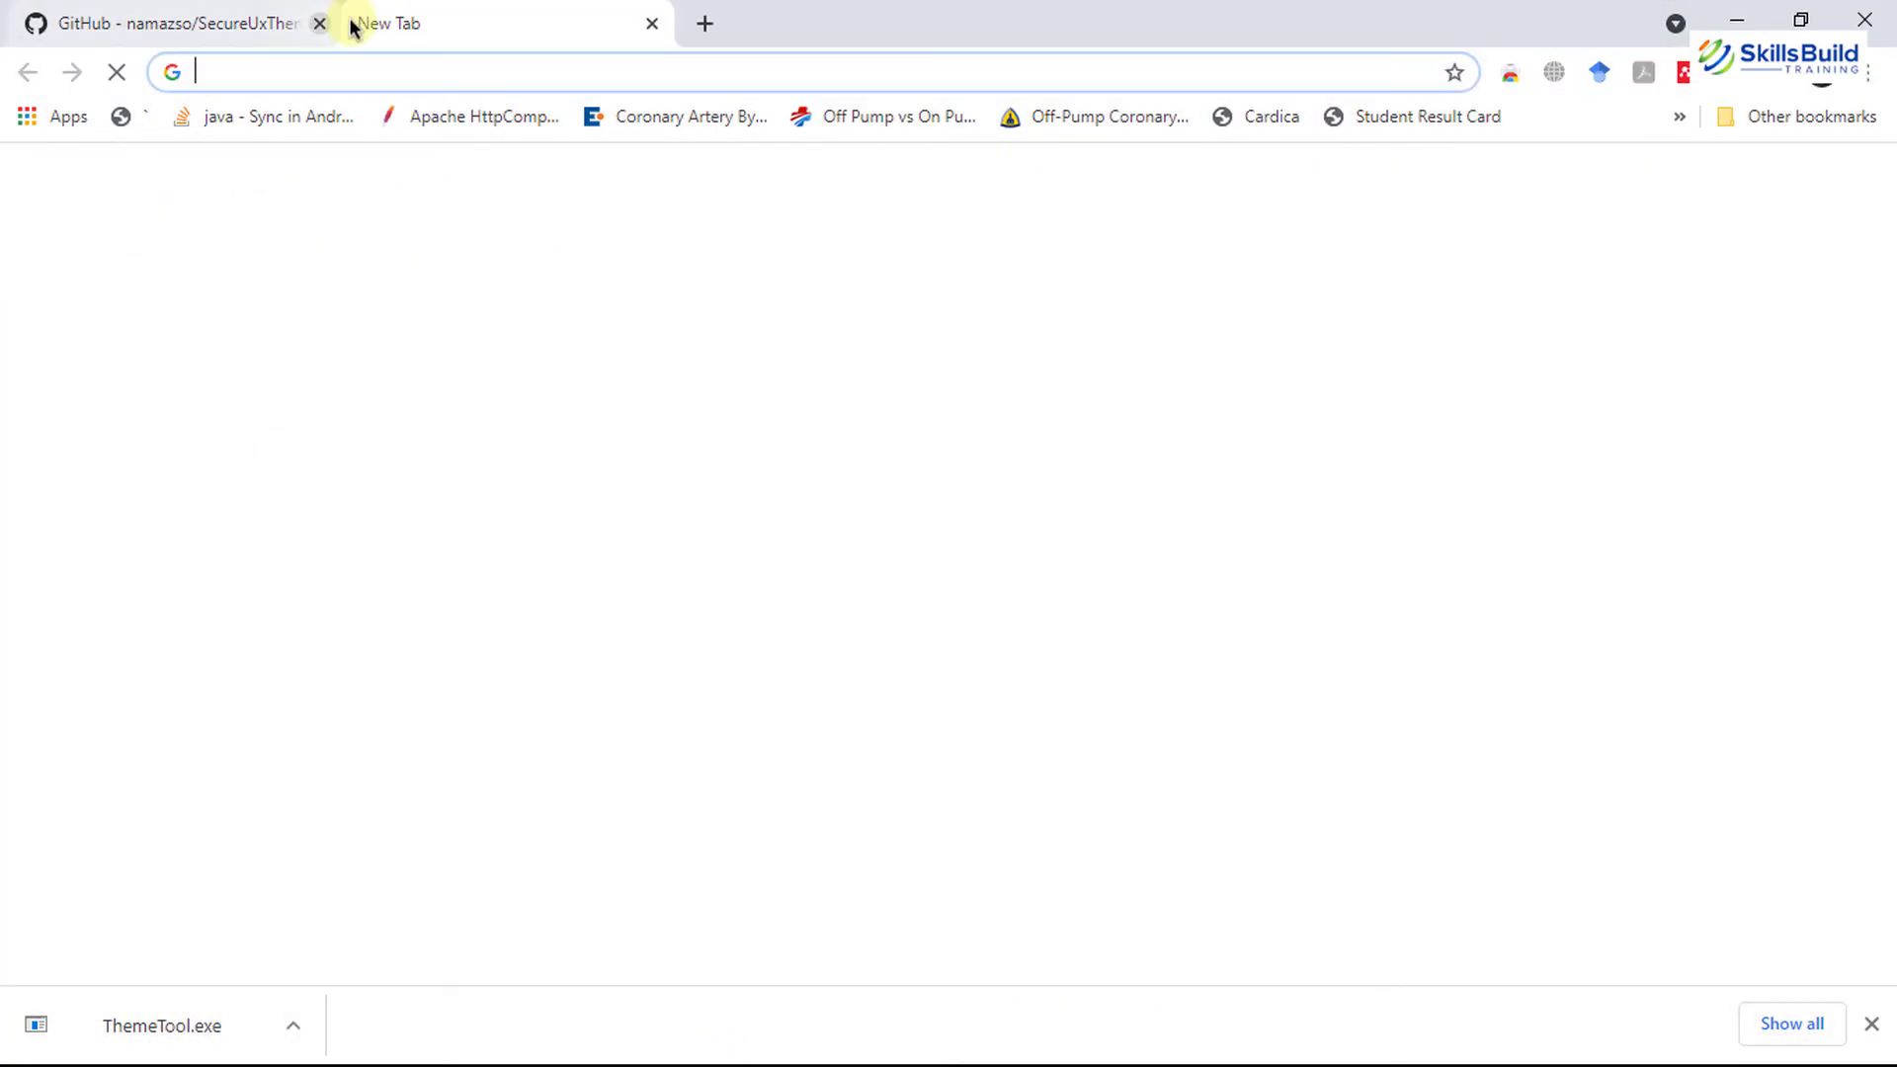
click(320, 23)
text(rainm)
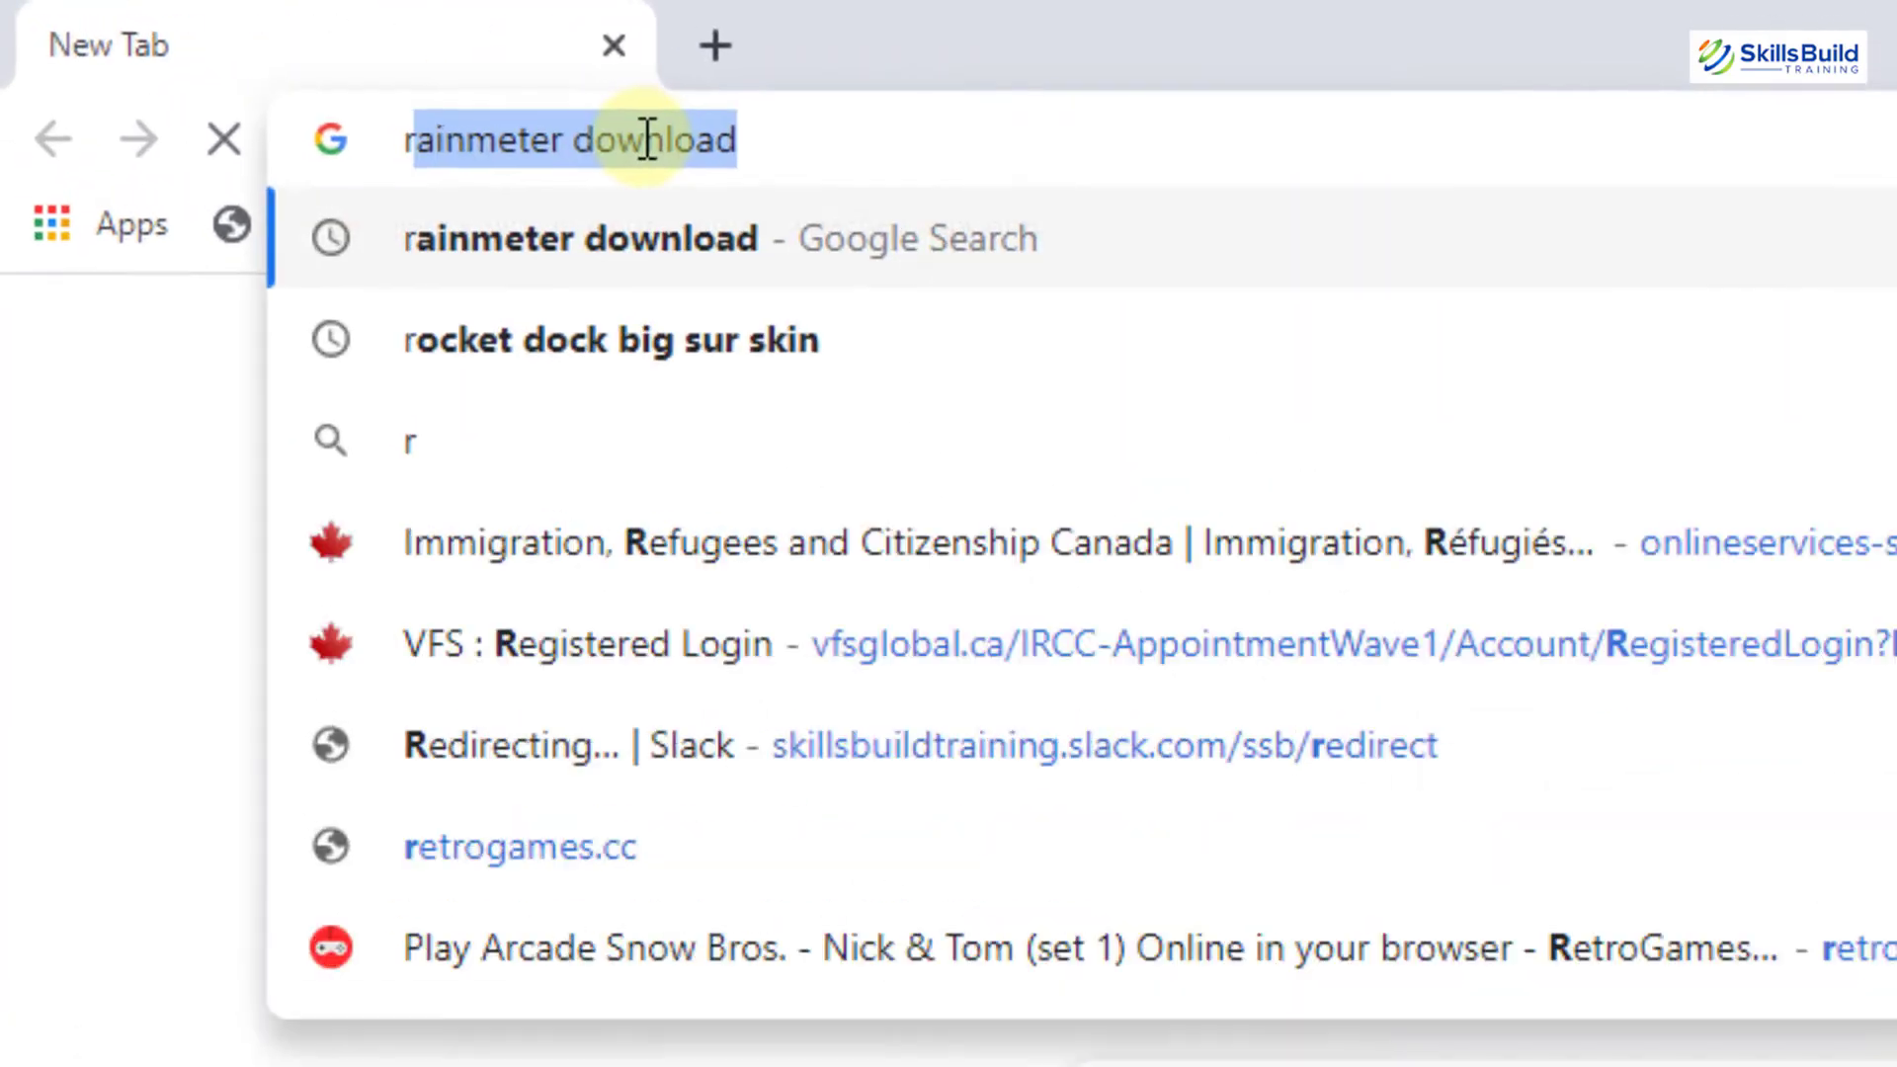
text(eter yose)
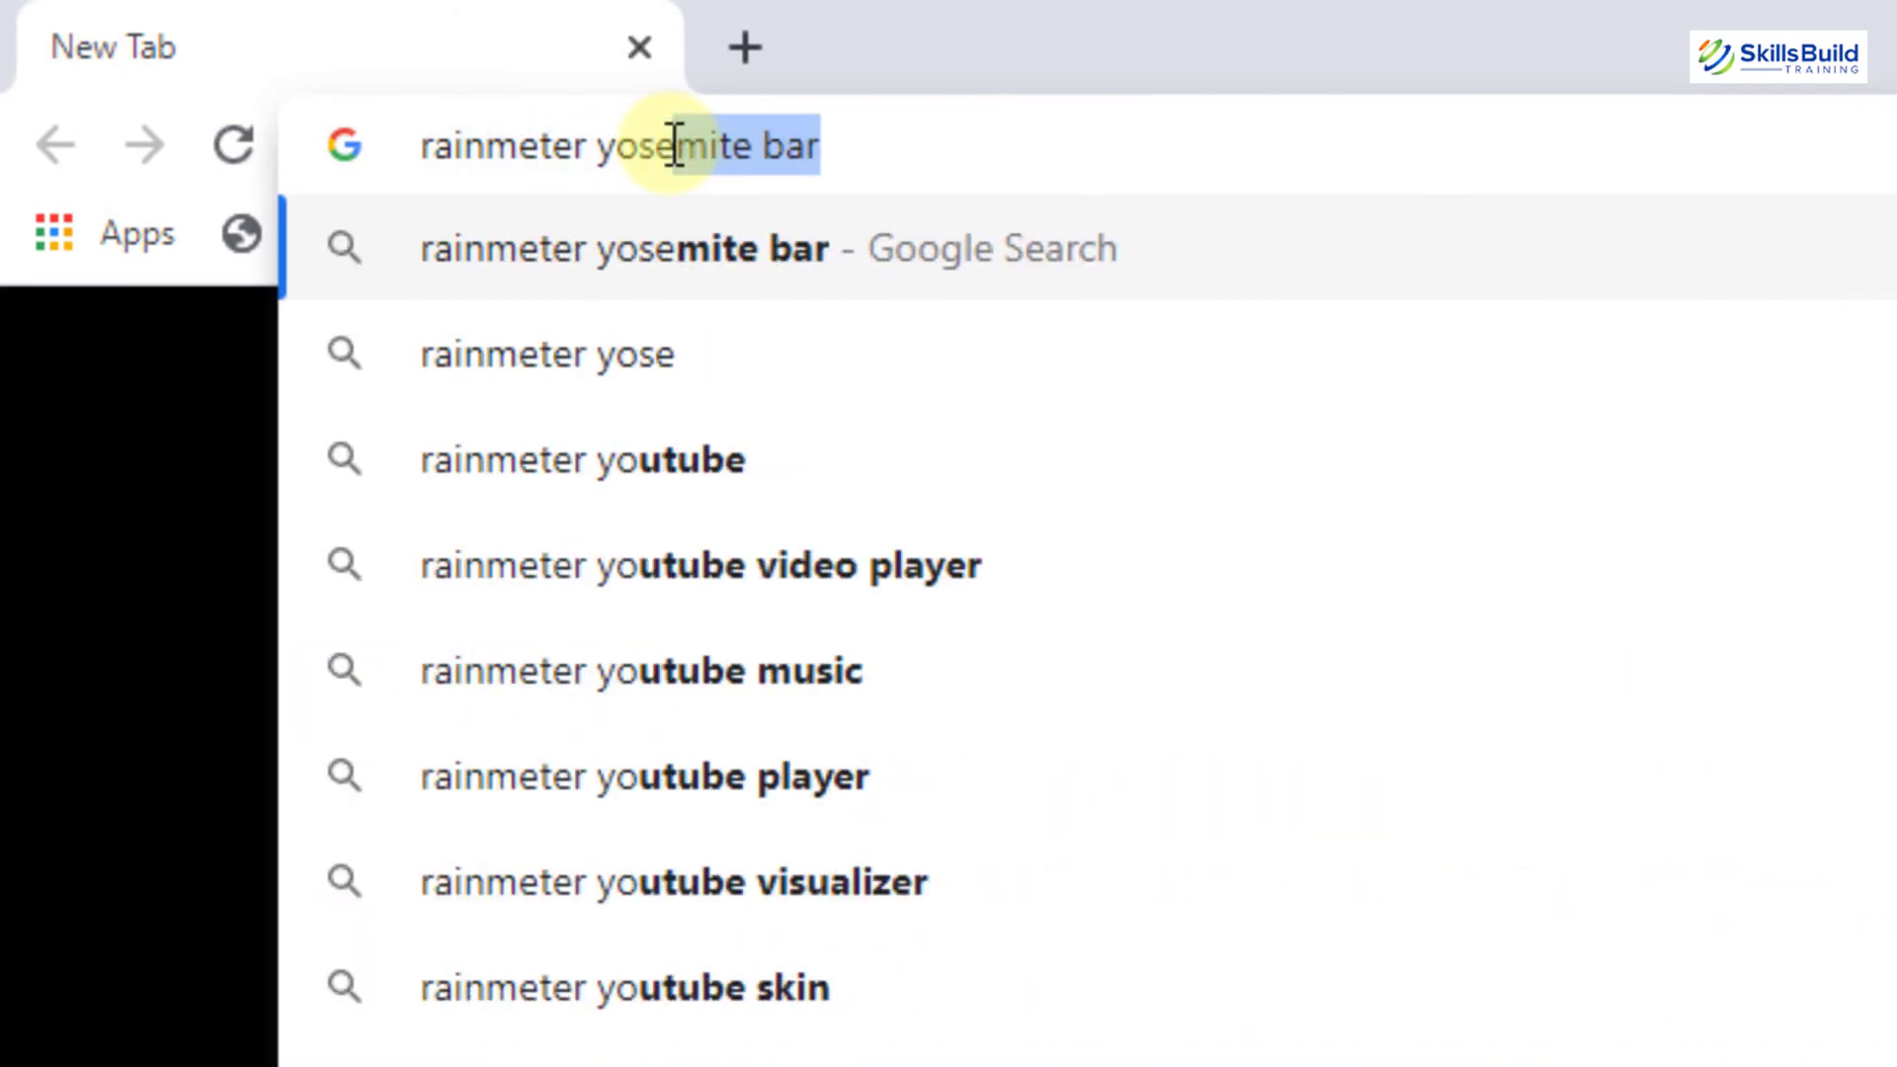
text(mite bar)
key(Return)
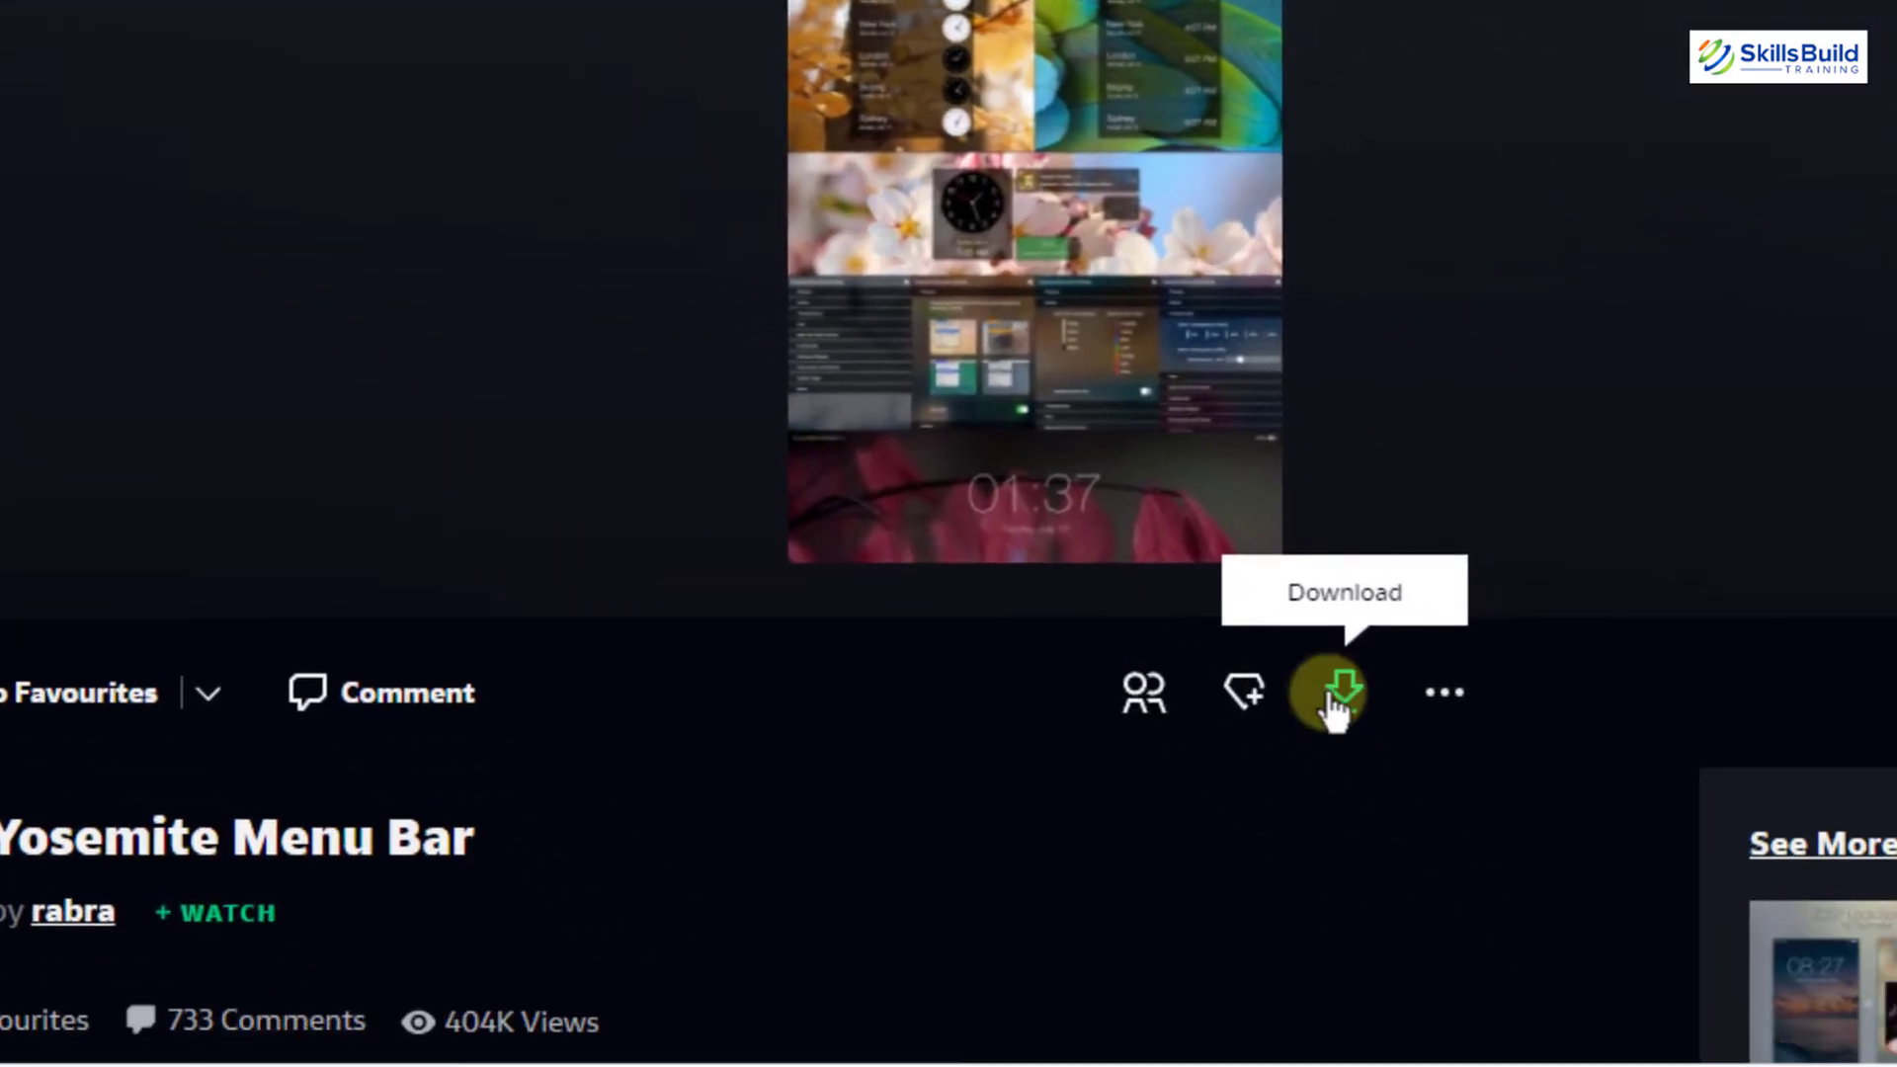
click(1336, 691)
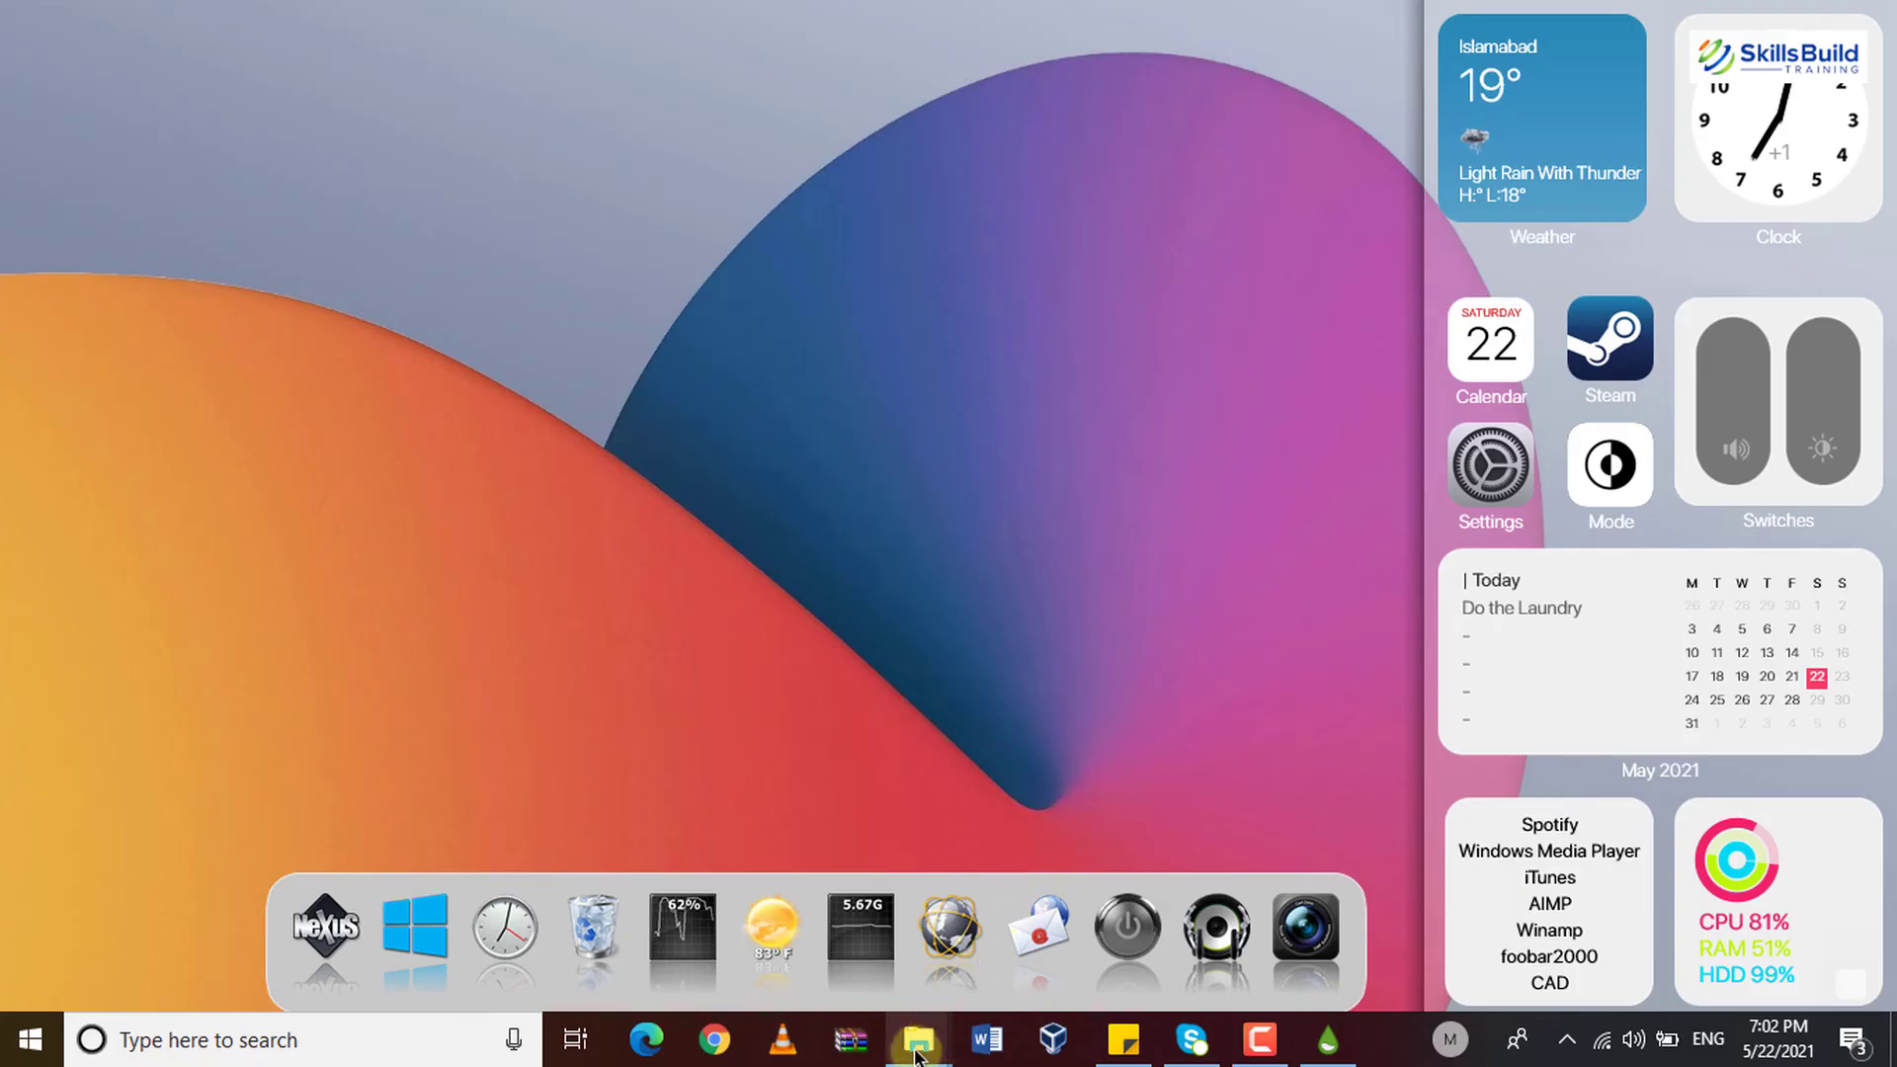
Install the yosemite_menu_bar .rmskin from Documents through the Rainmeter Skin Installer.
mouse_move(917, 1055)
click(1057, 770)
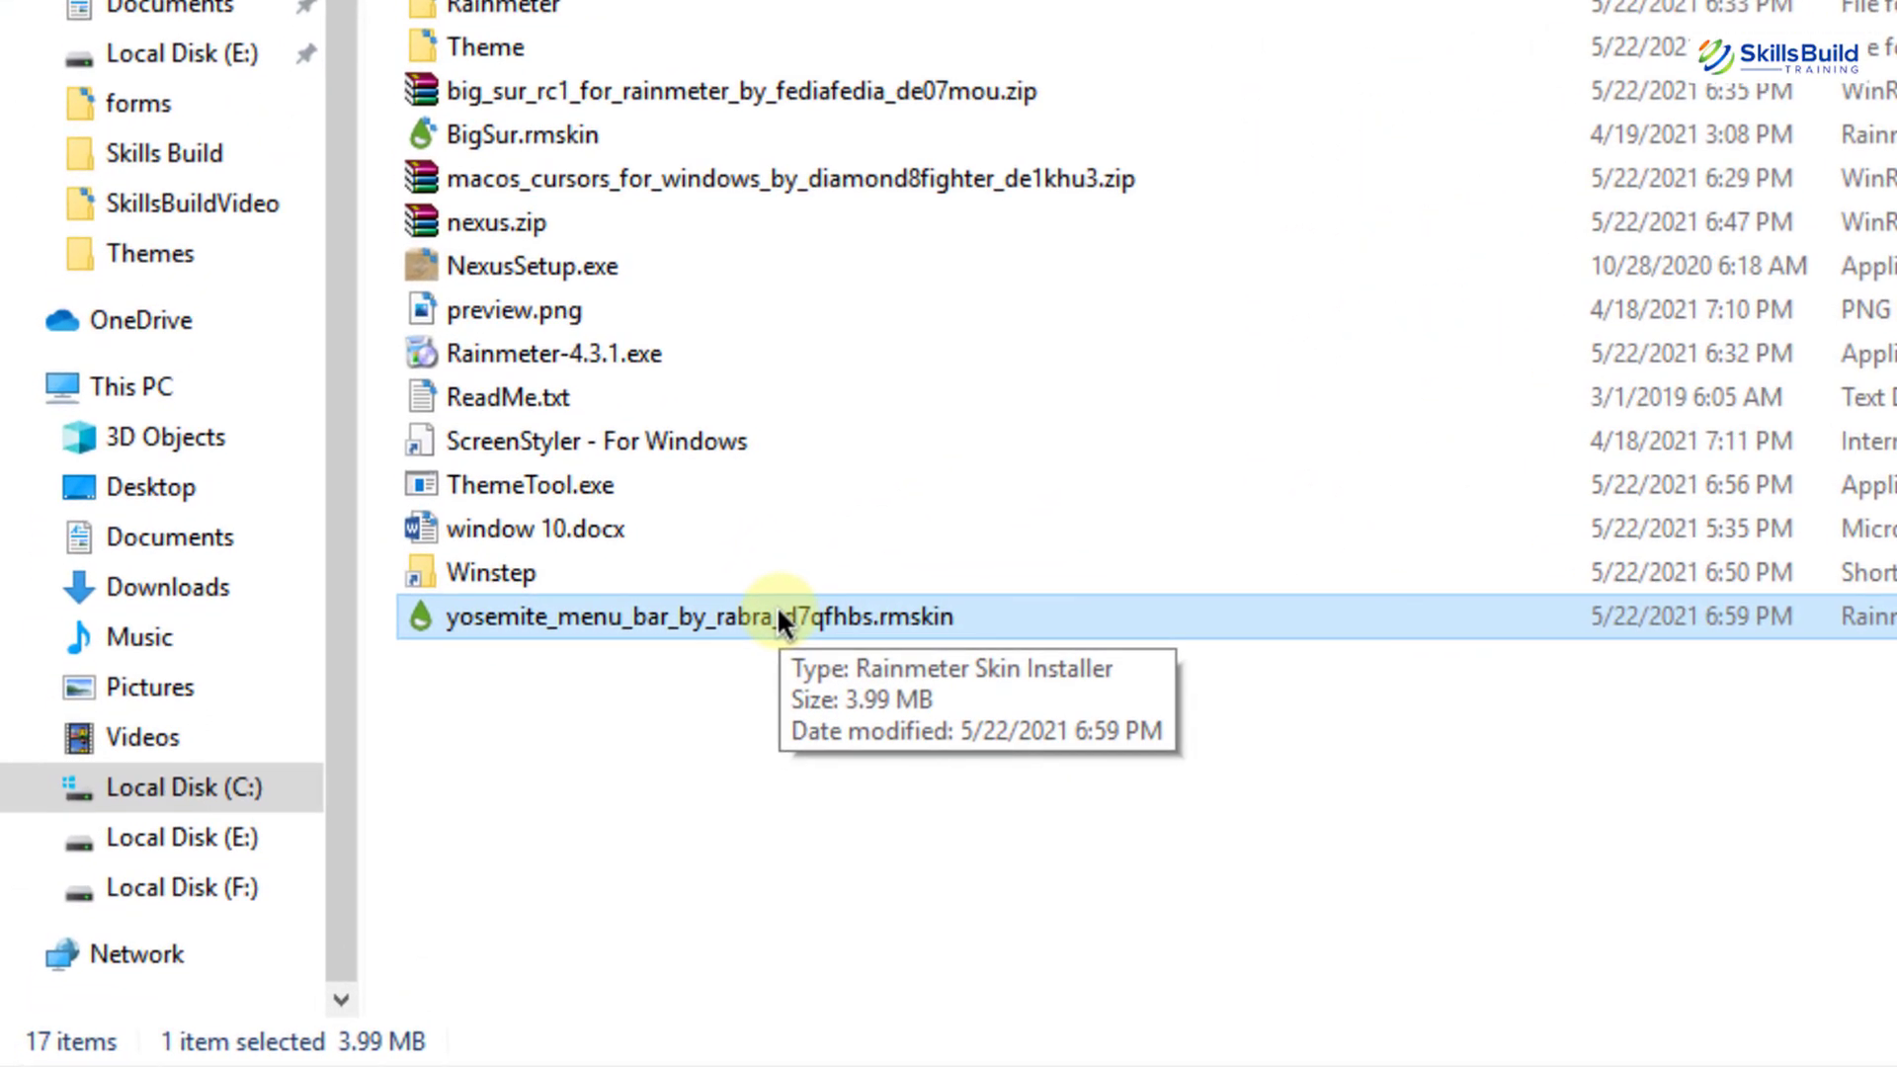
double_click(780, 614)
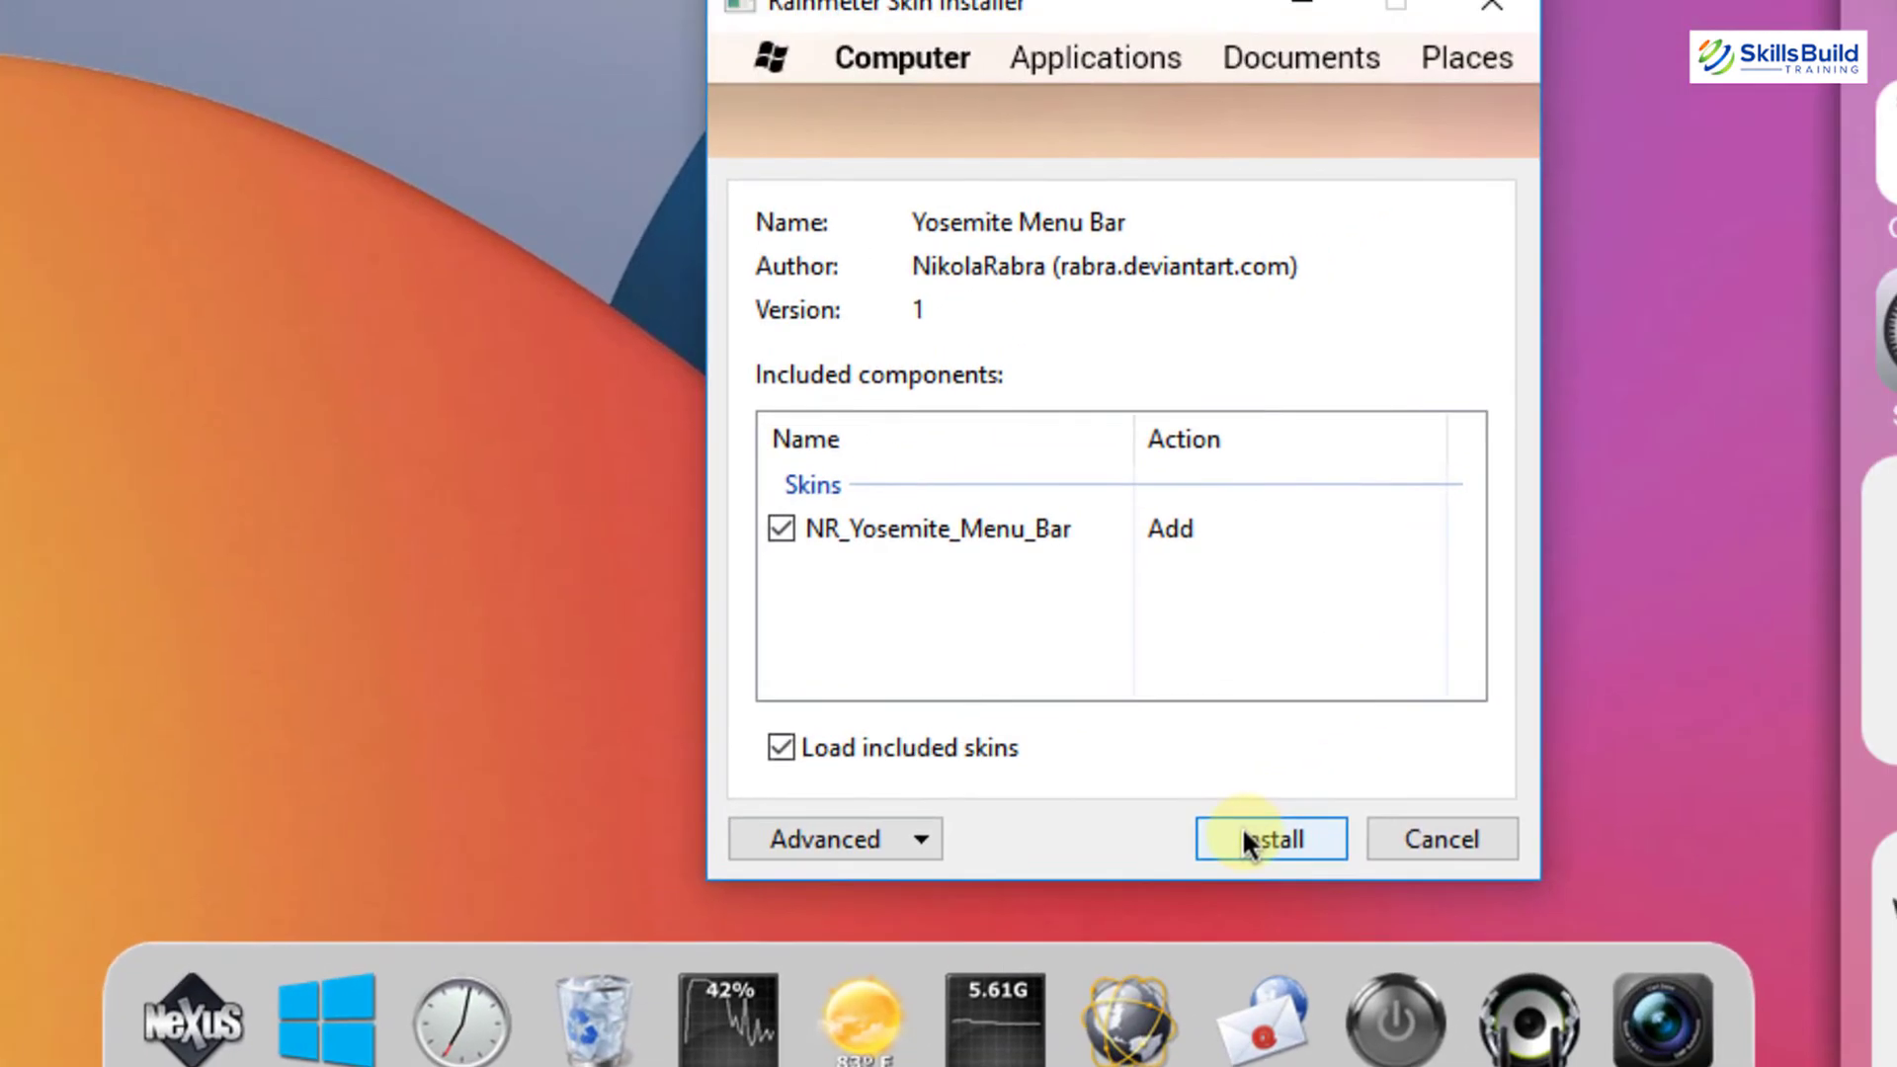
click(1247, 840)
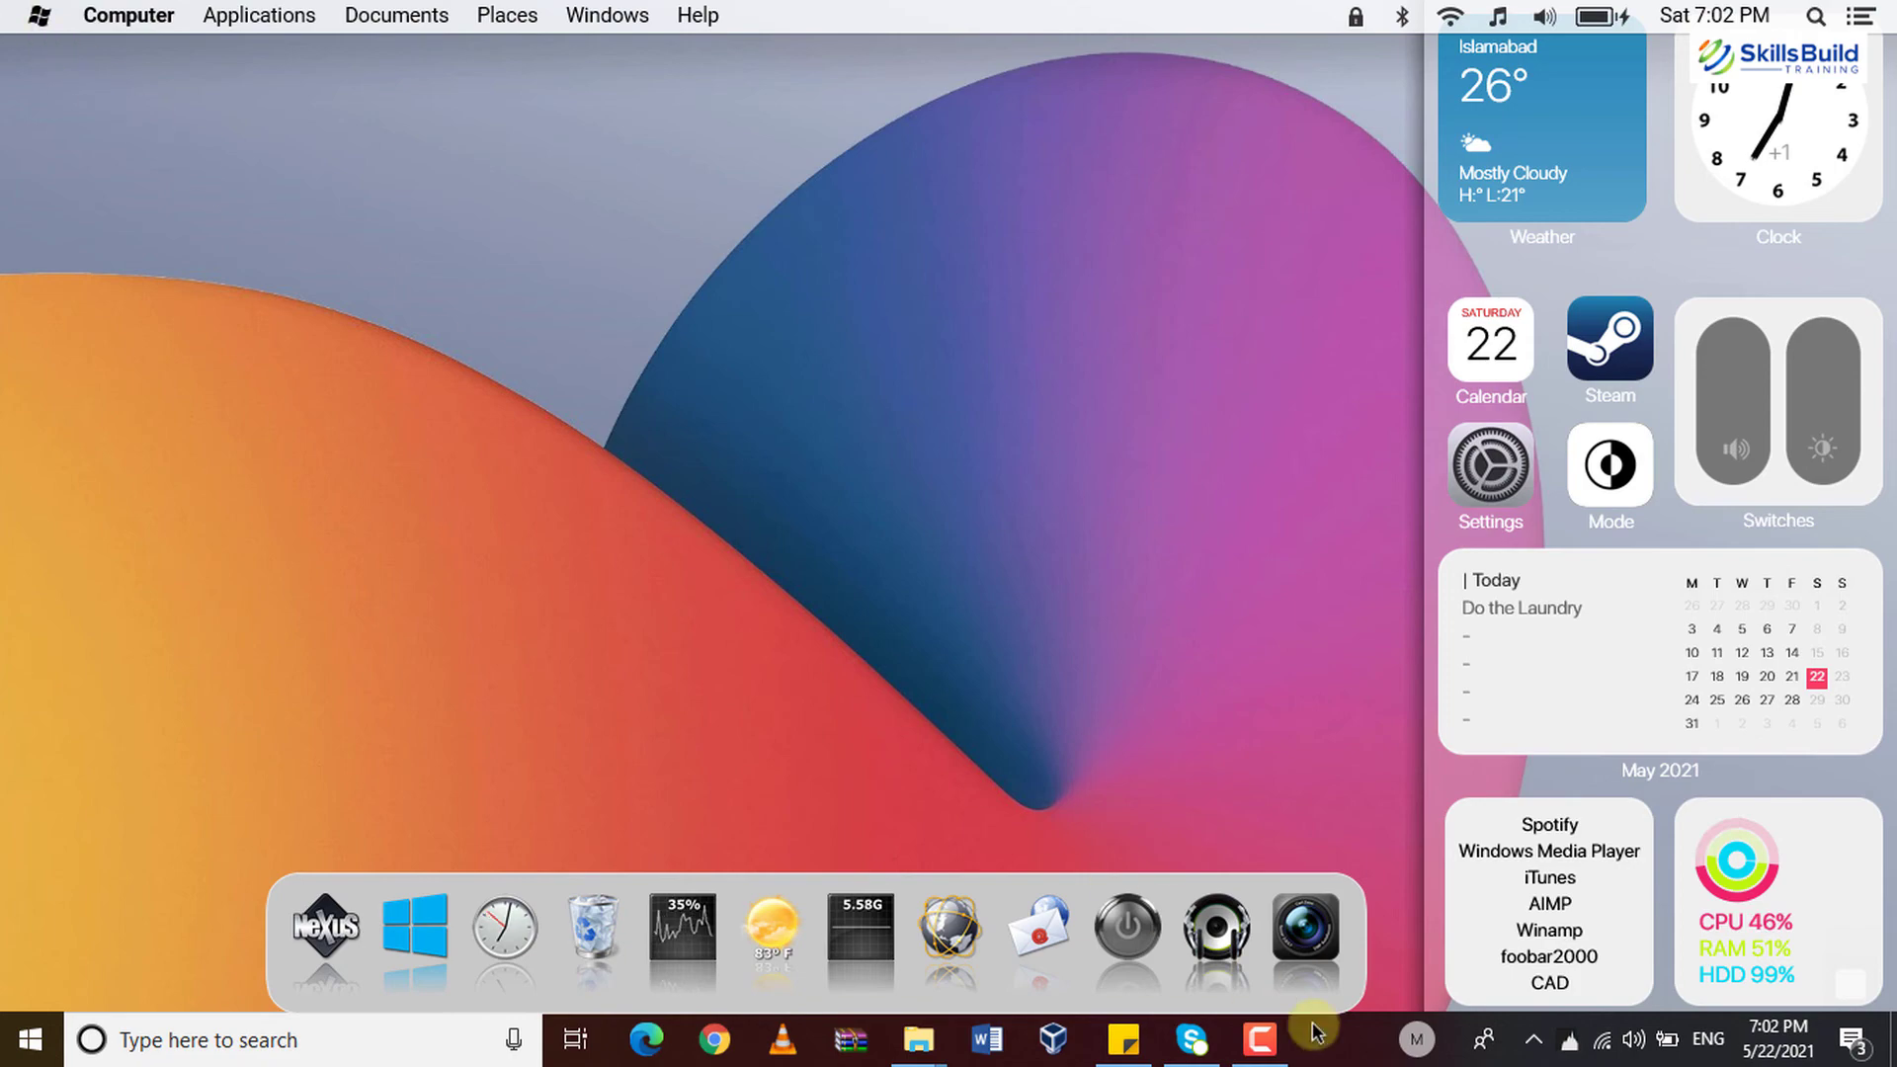
right_click(1361, 1060)
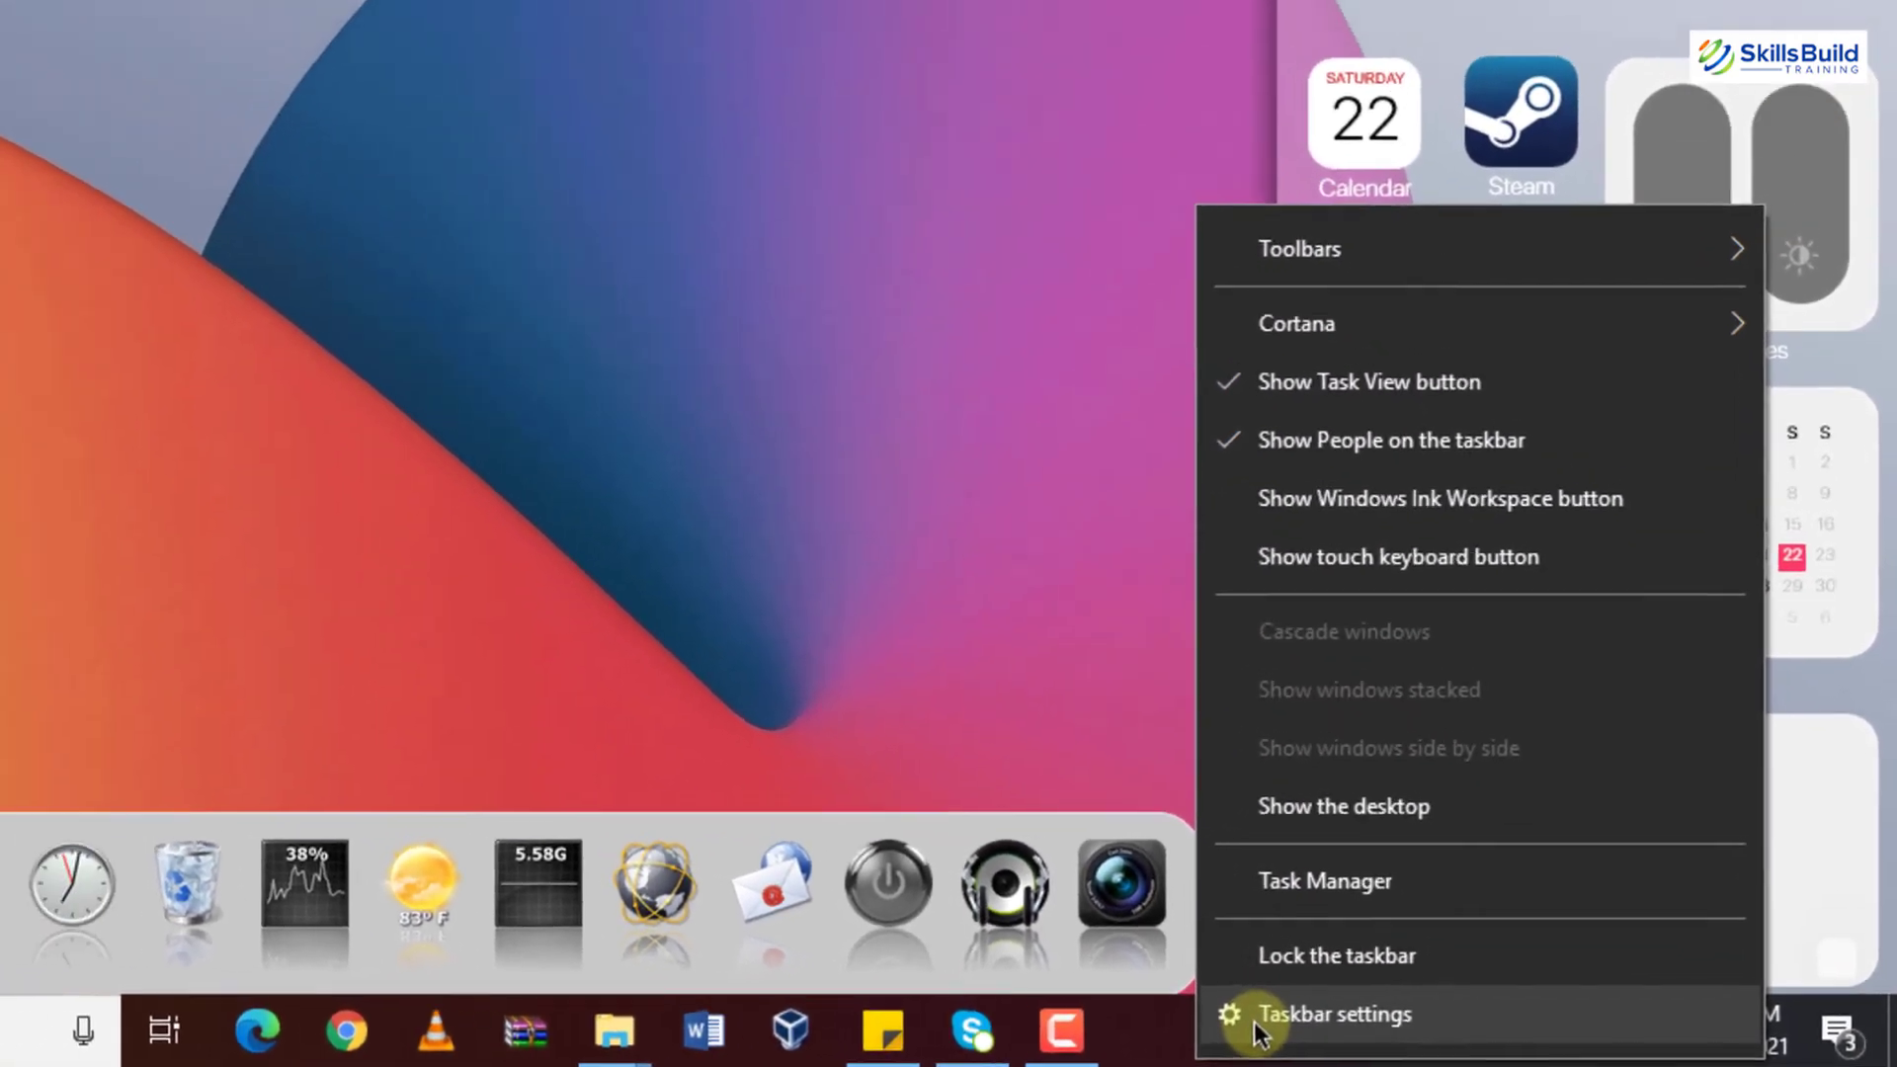
Turn on 'Automatically hide the taskbar in desktop mode' in Taskbar settings.
click(1201, 1027)
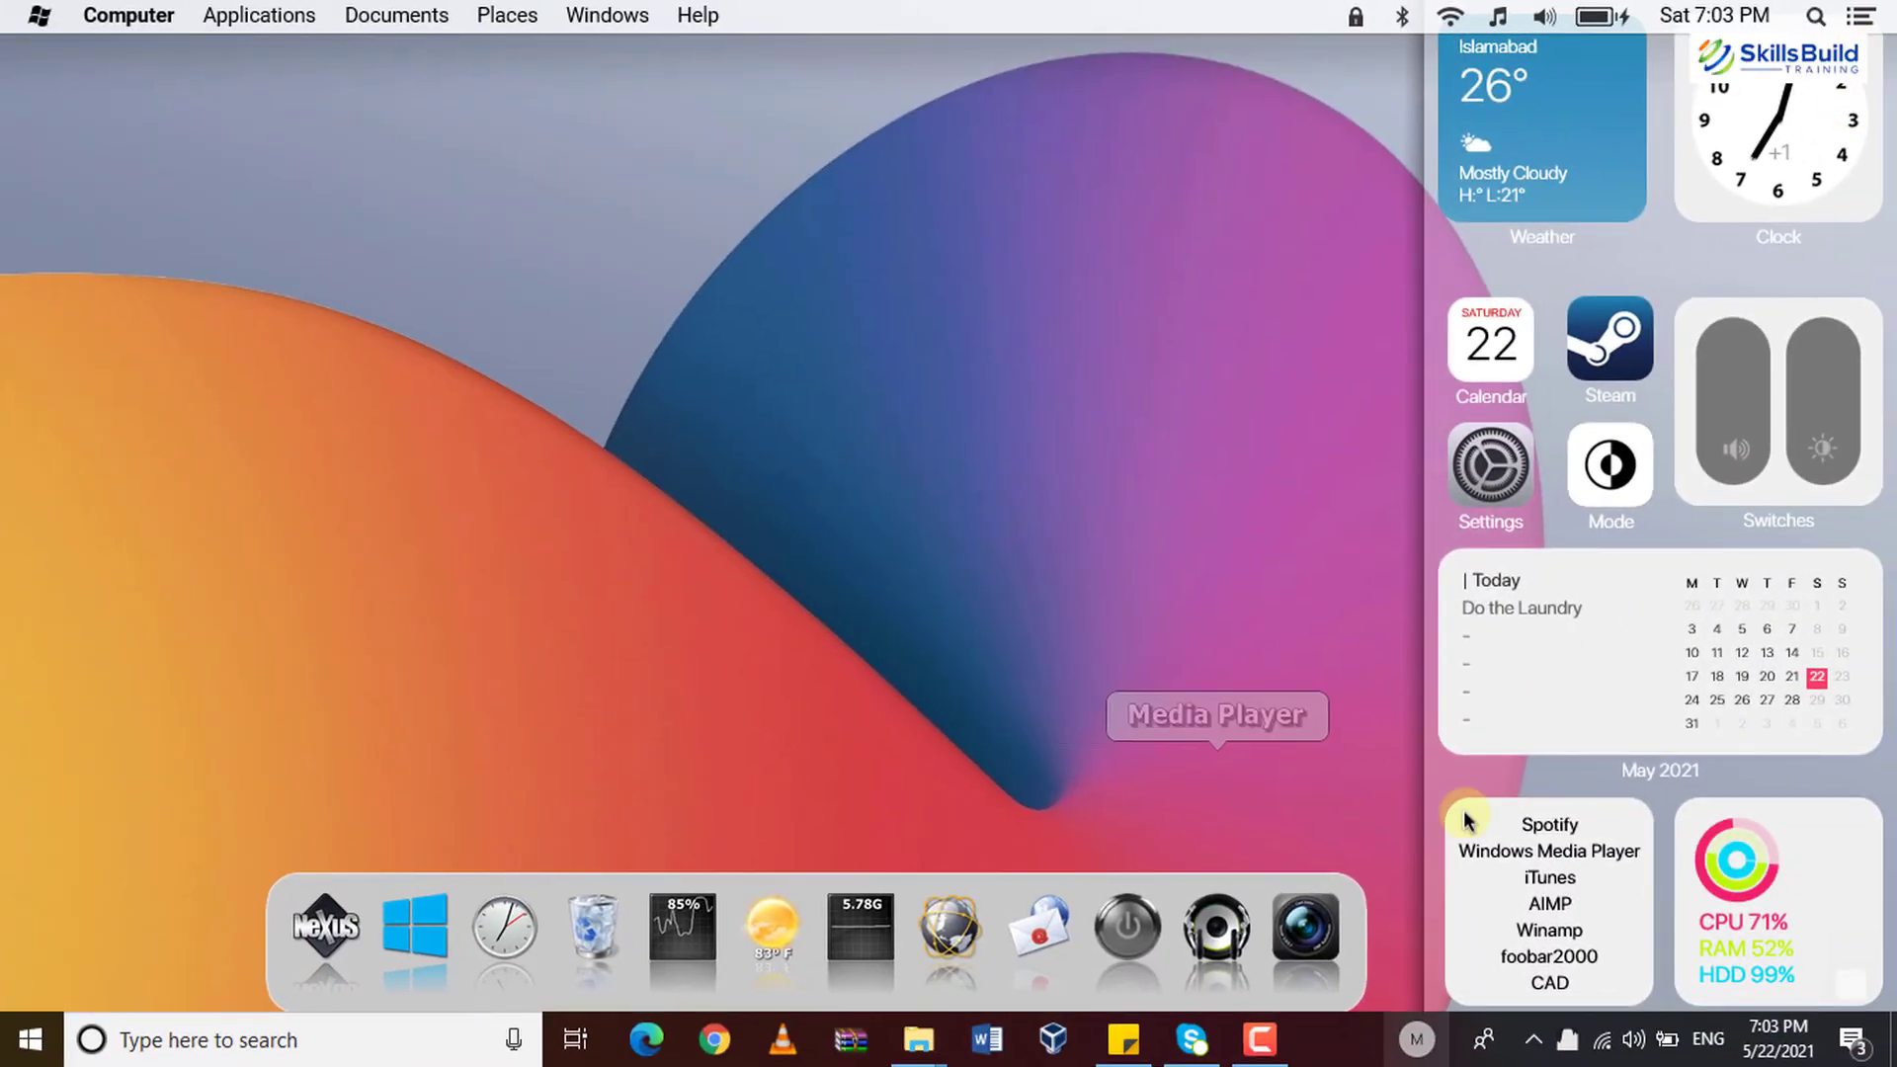
right_click(1324, 1038)
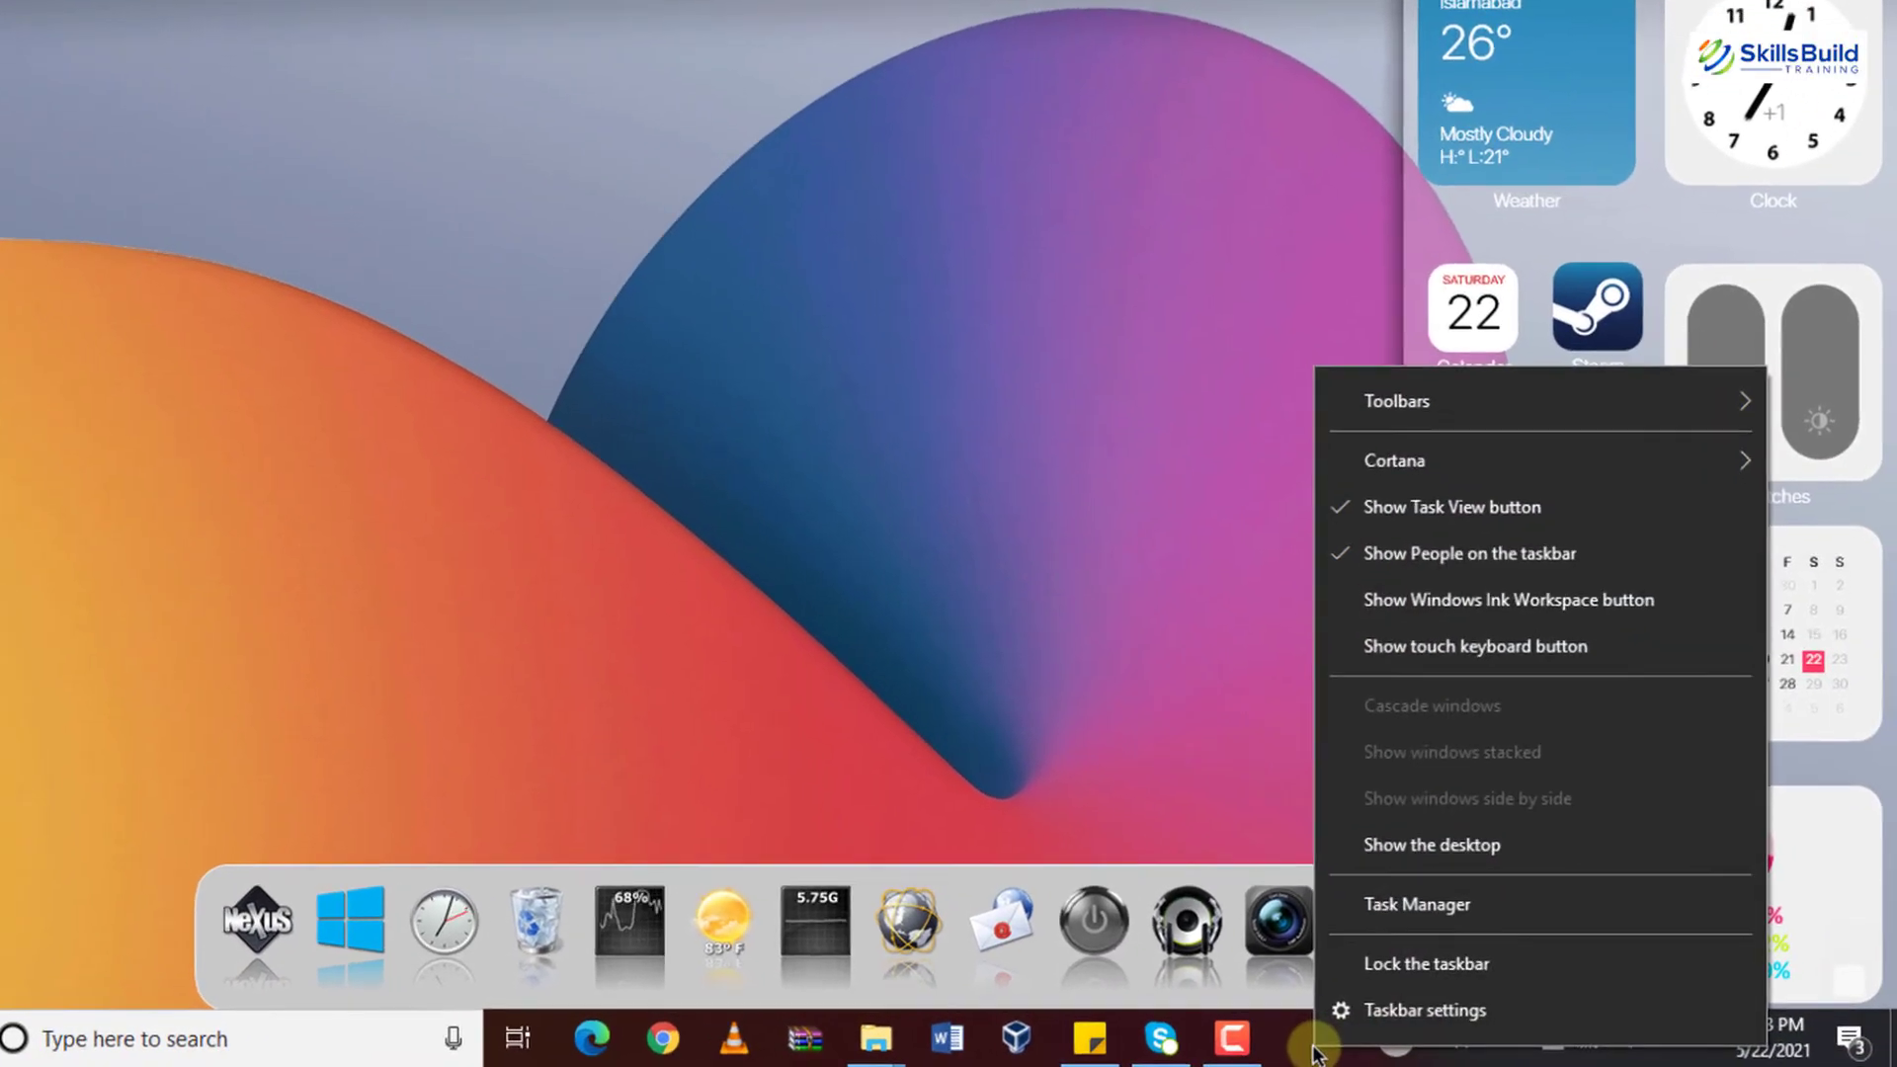
click(1204, 930)
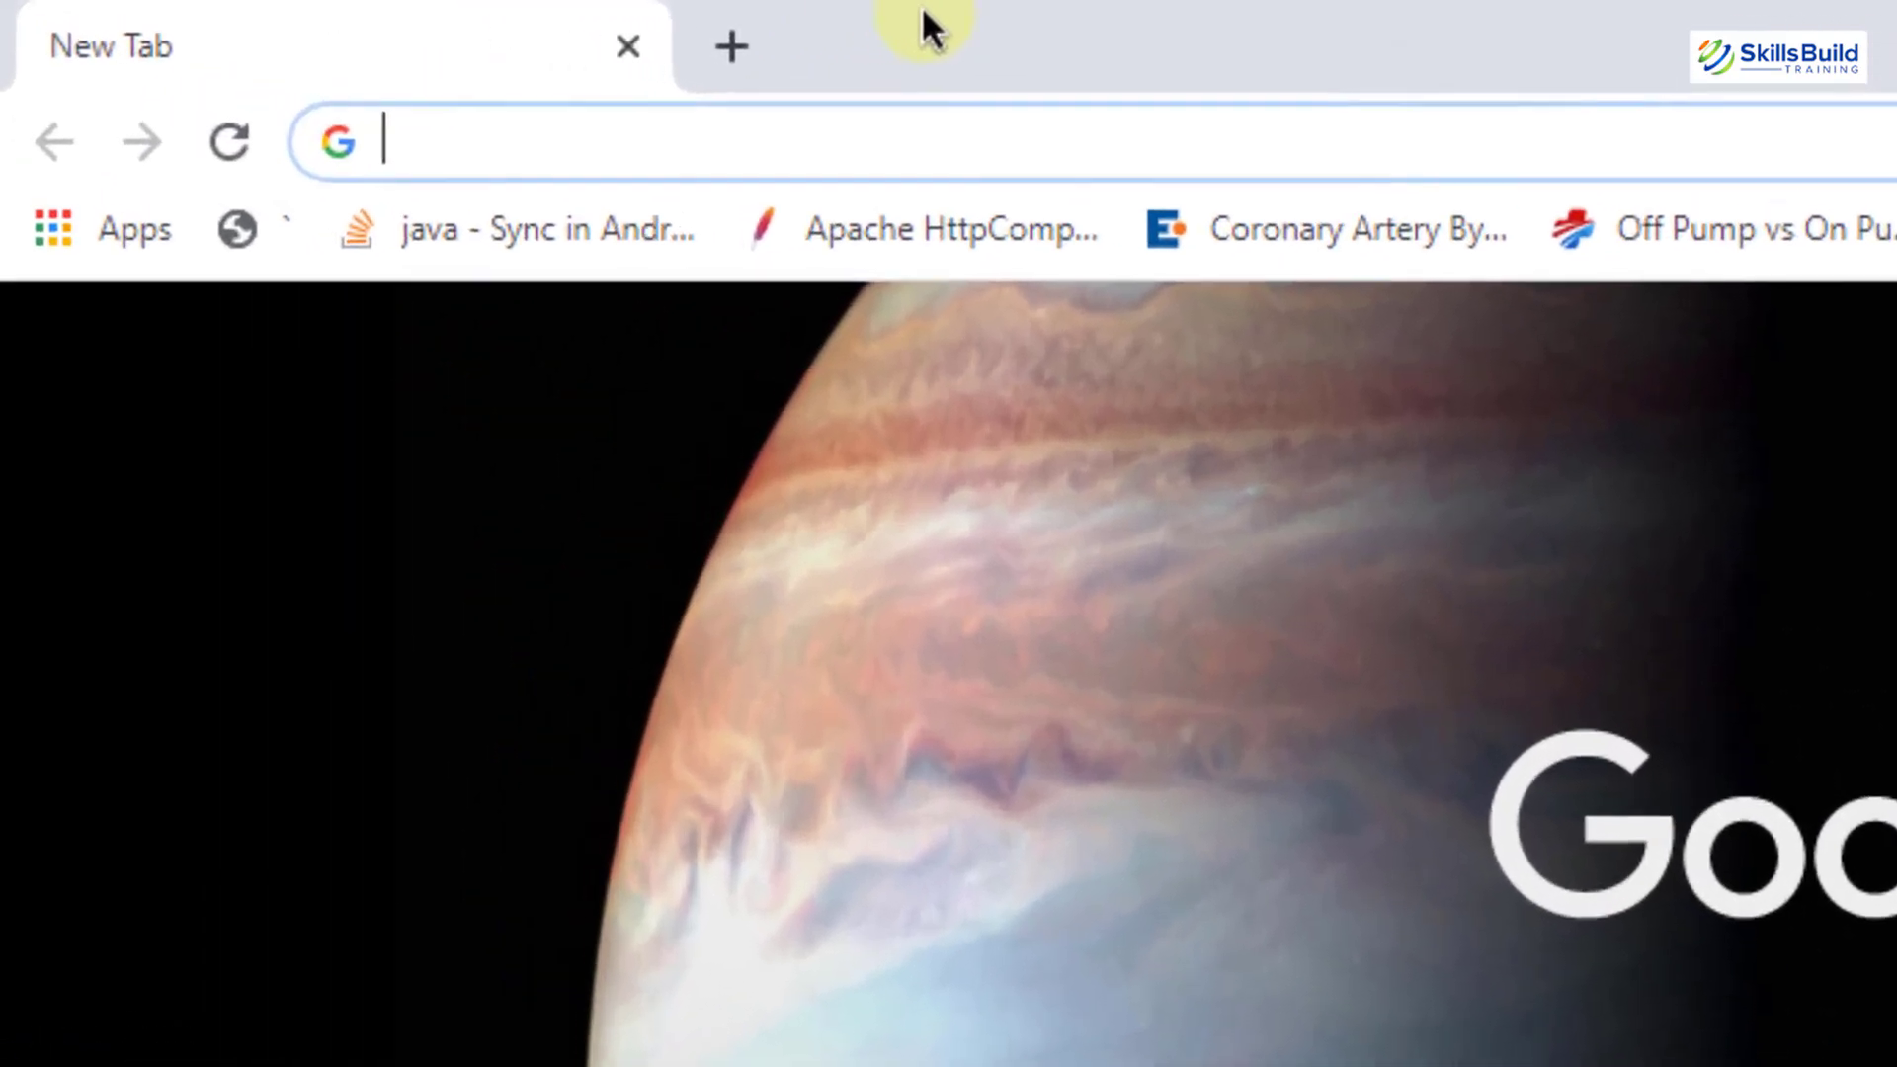
Search 'macos big sur wallpaper' and open the 4kwallpapers macOS Big Sur wallpaper page.
text(macos )
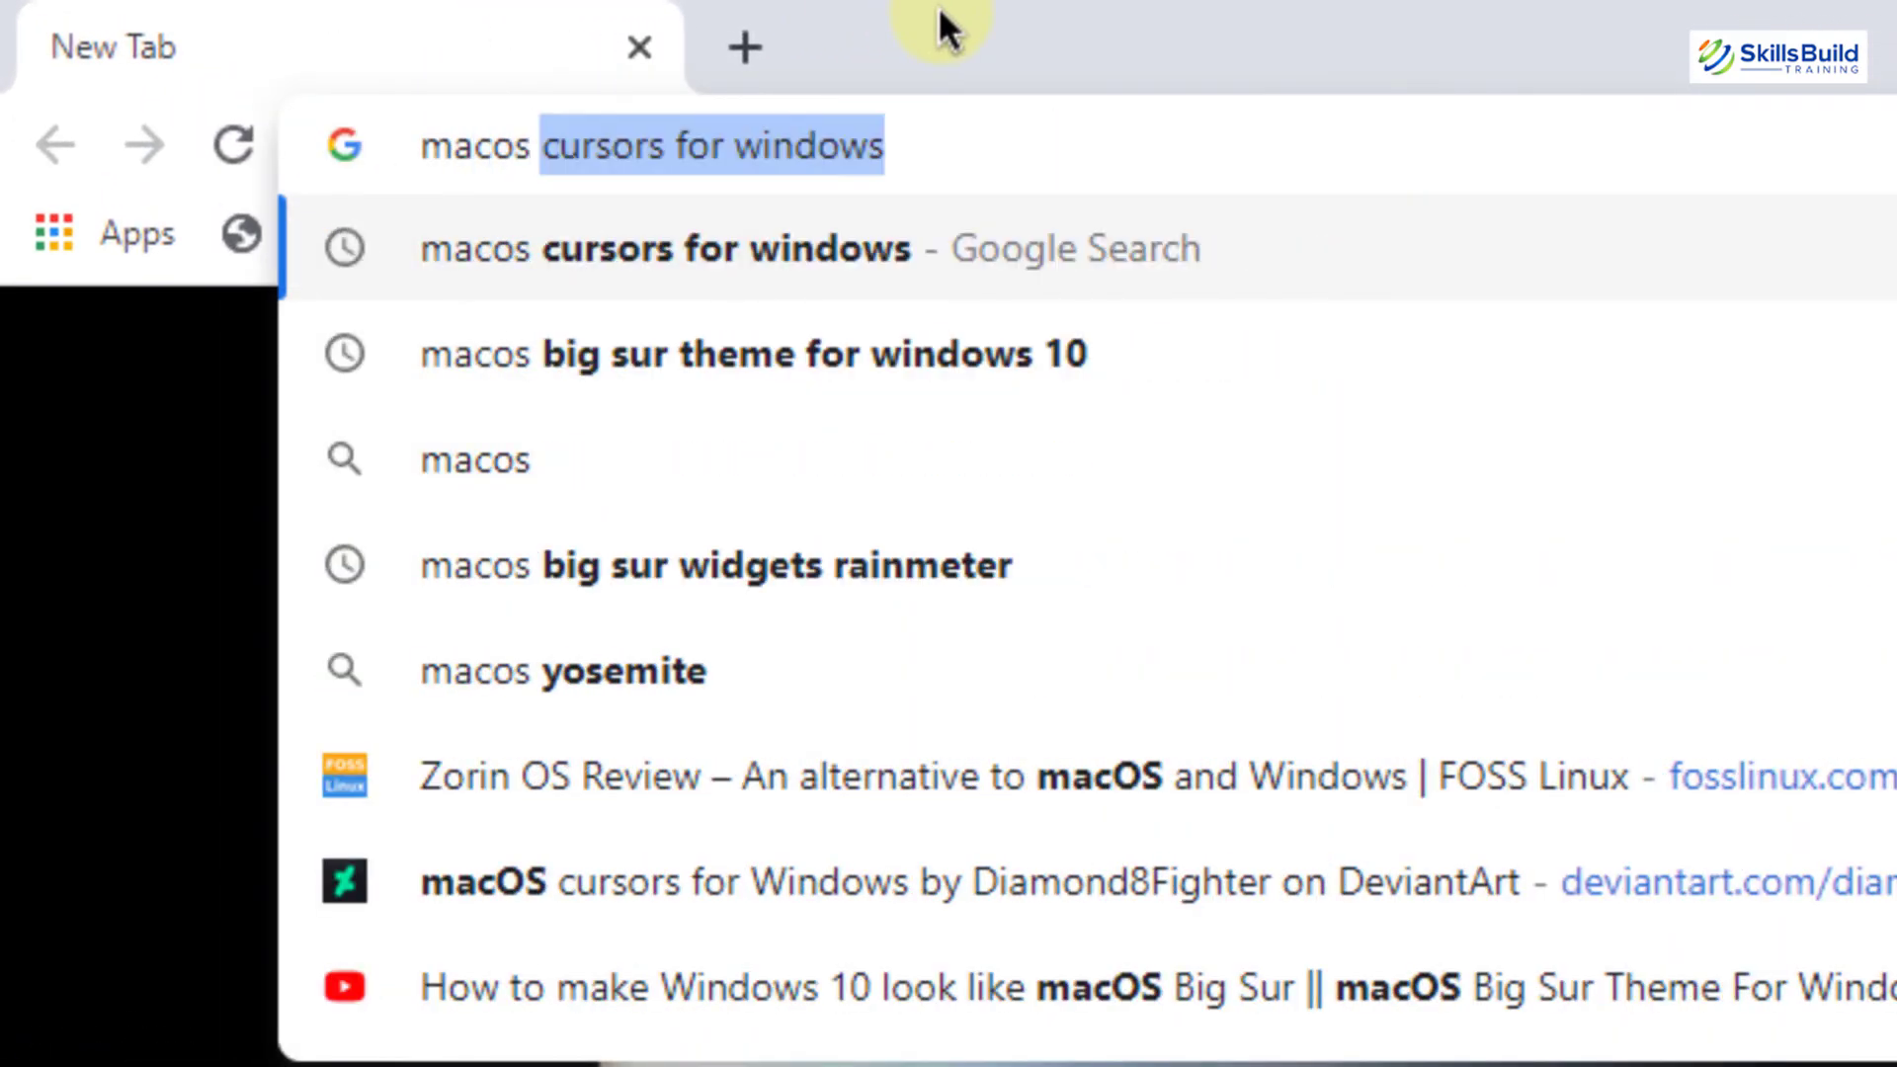
text(bif)
key(BackSpace)
text(g su)
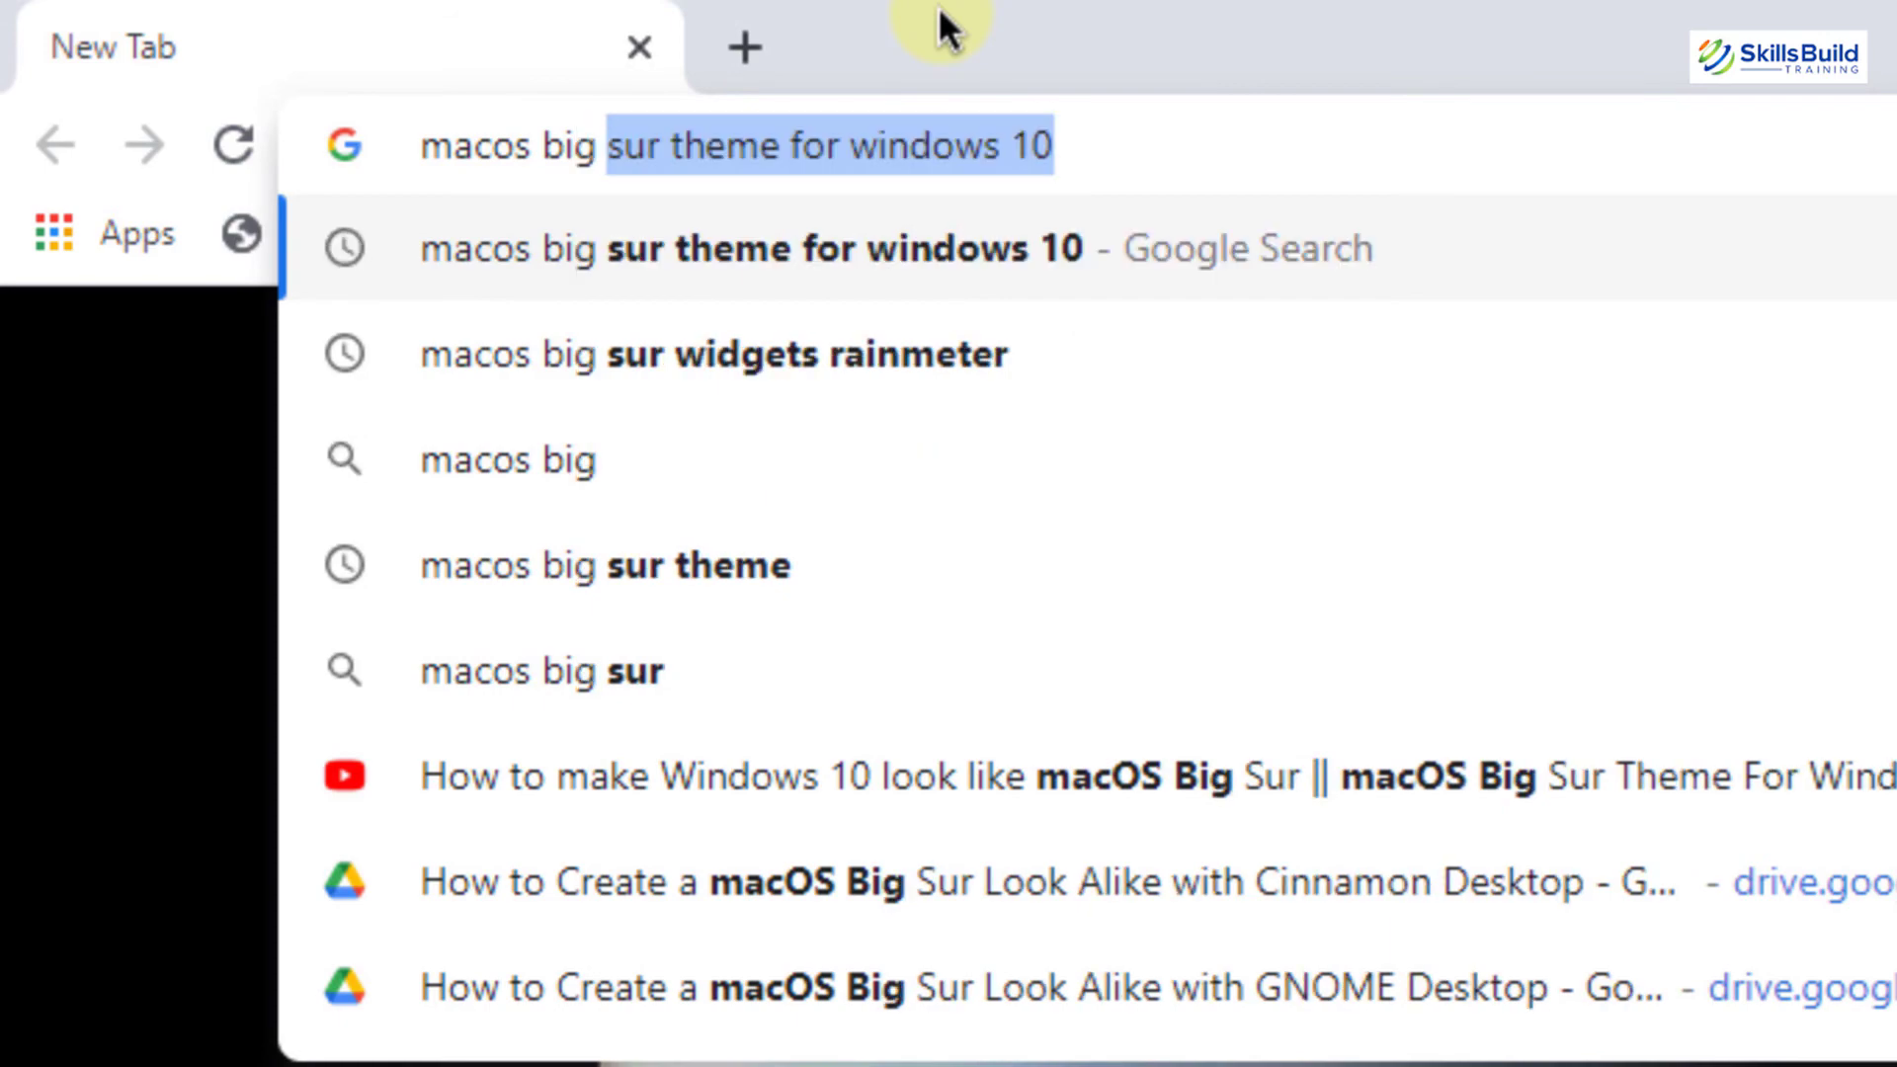
text(r wa)
key(Down)
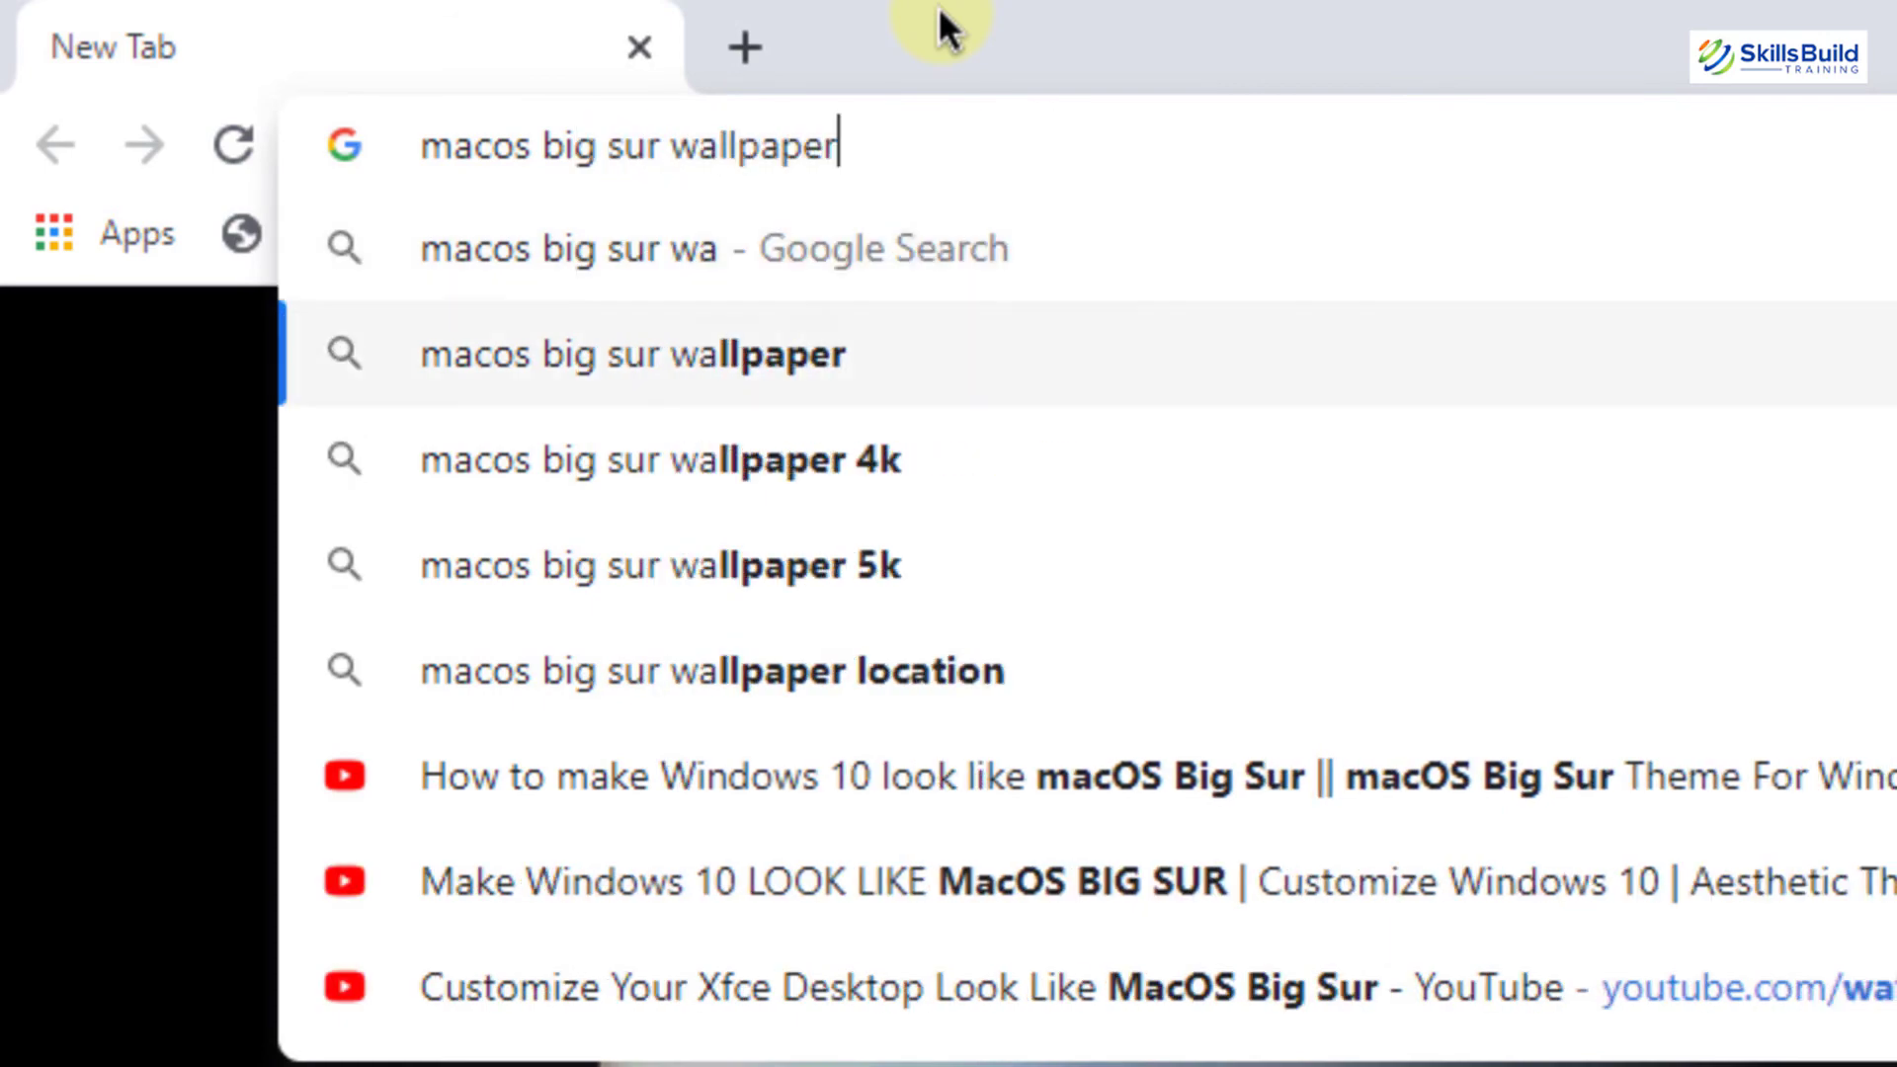
key(Return)
scroll(796, 852, down, 5)
click(795, 852)
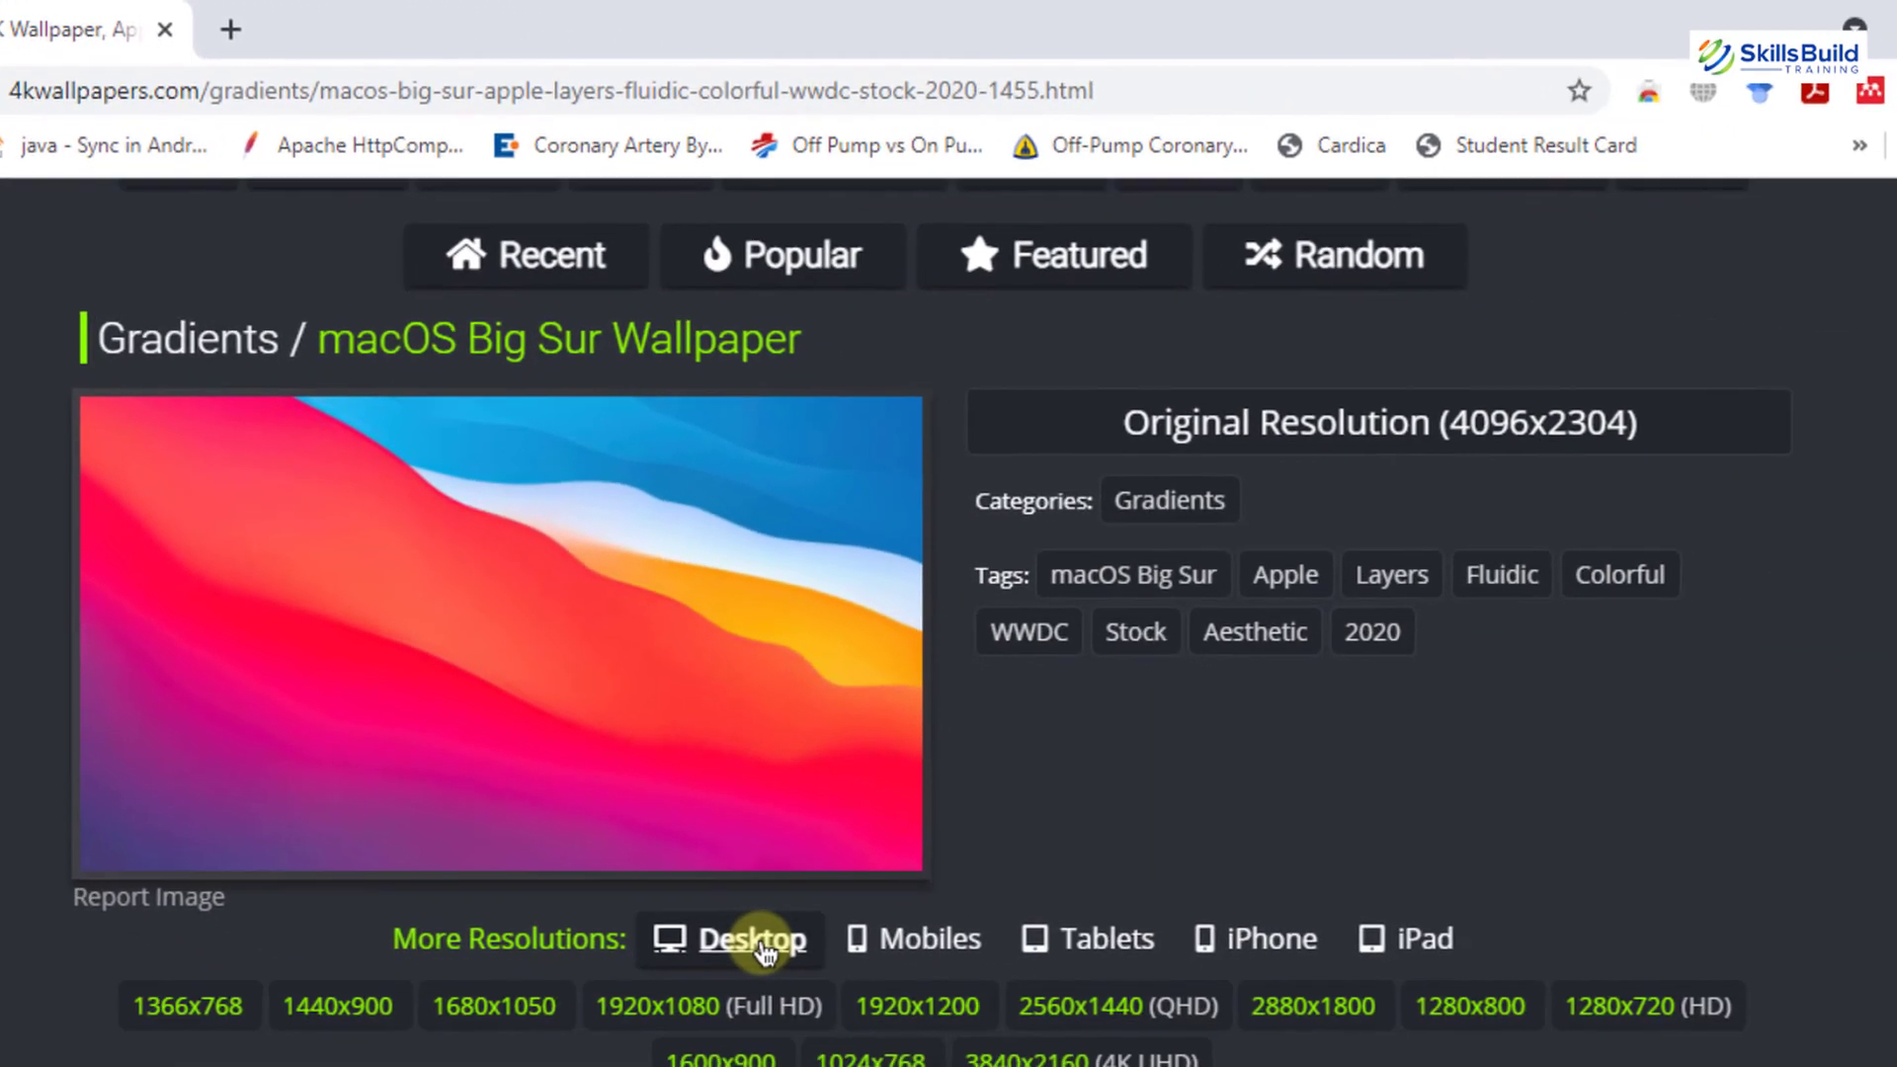
Save the wallpaper as 1455.jpg and set it as the desktop background.
scroll(760, 948, down, 1)
right_click(494, 542)
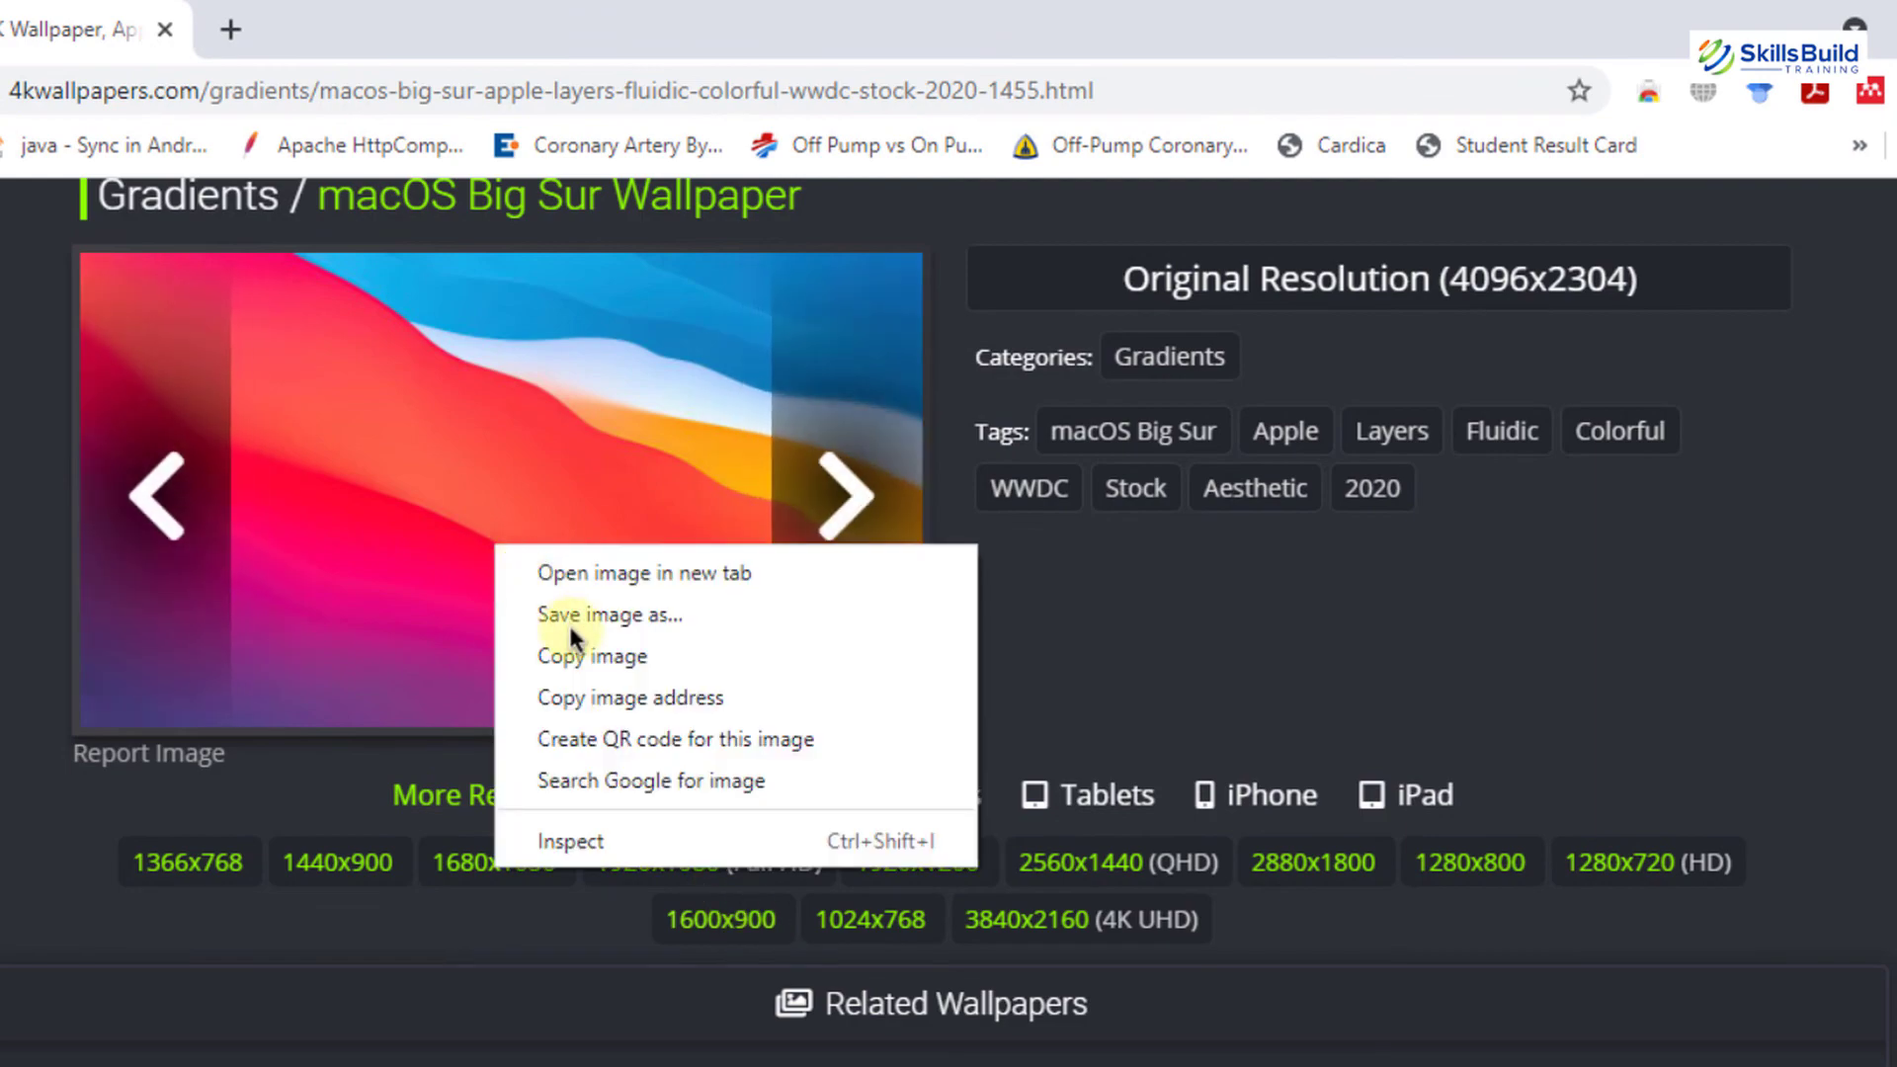
click(583, 617)
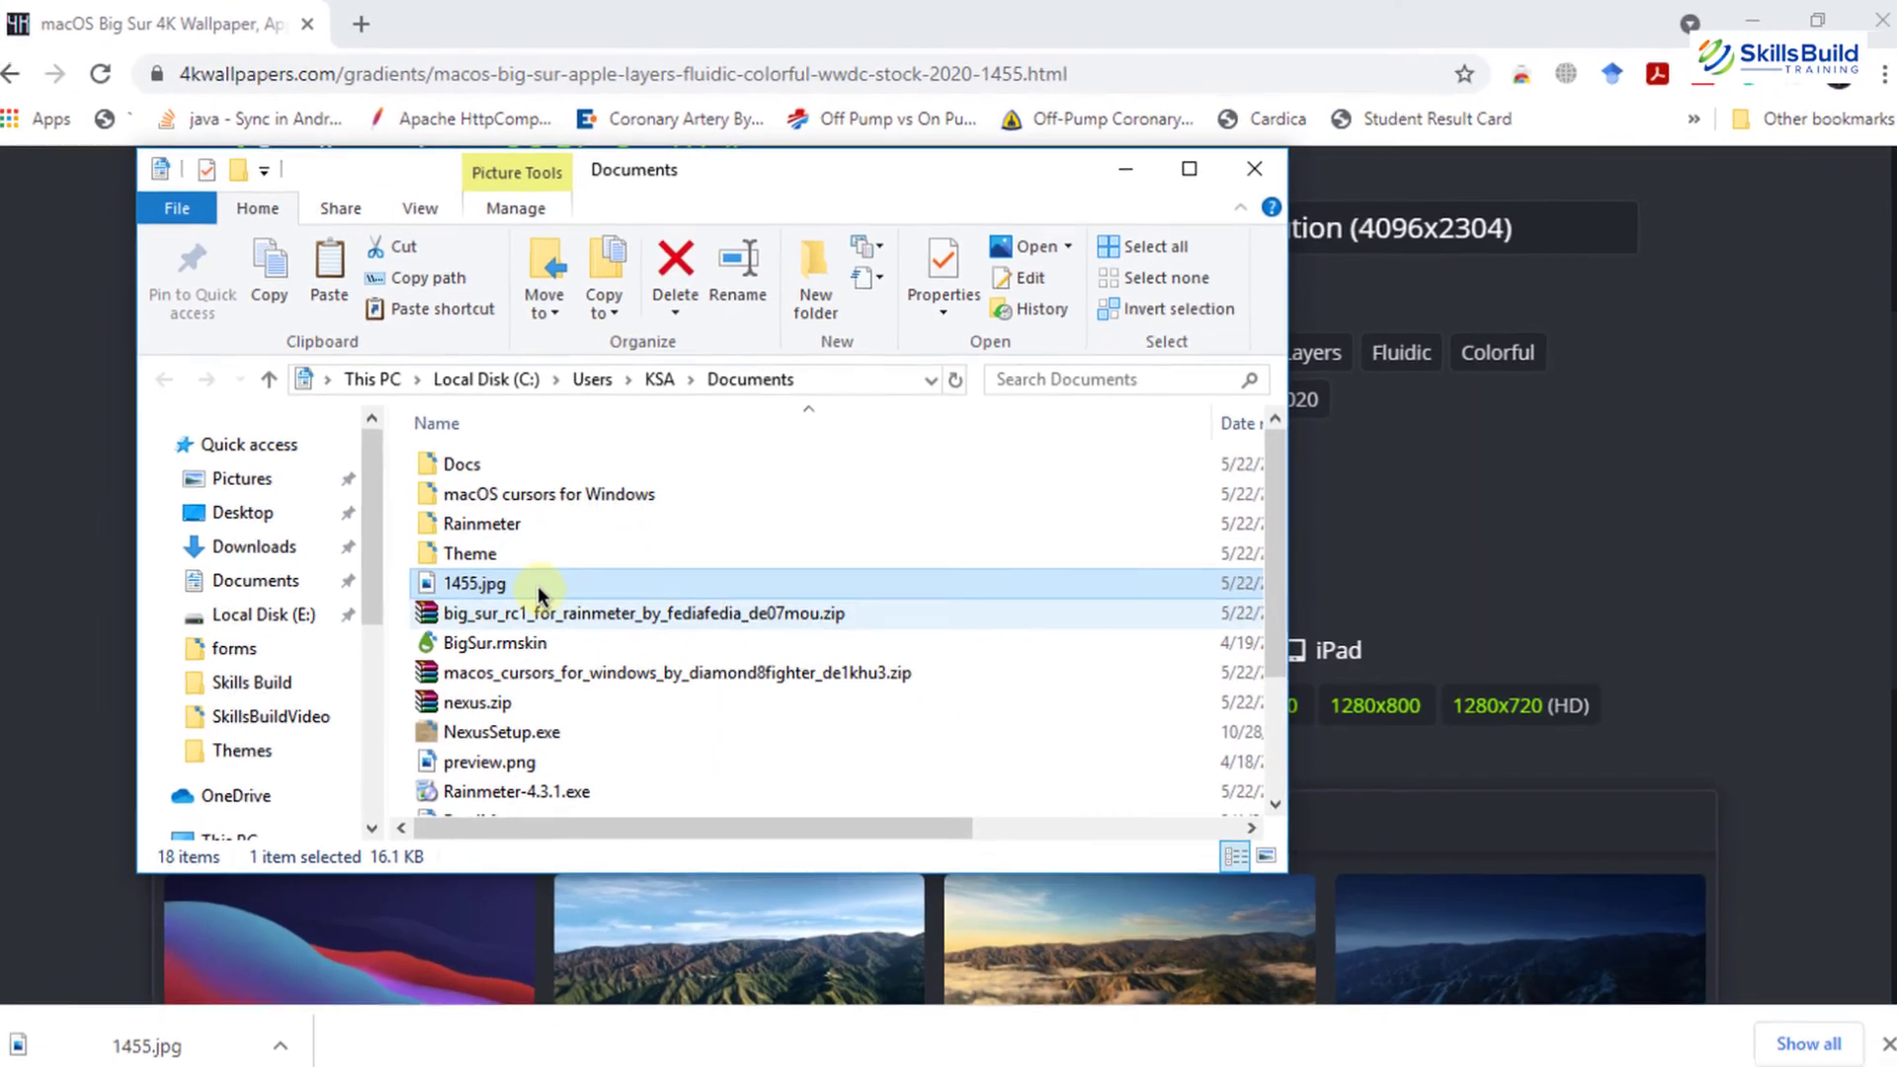
right_click(538, 591)
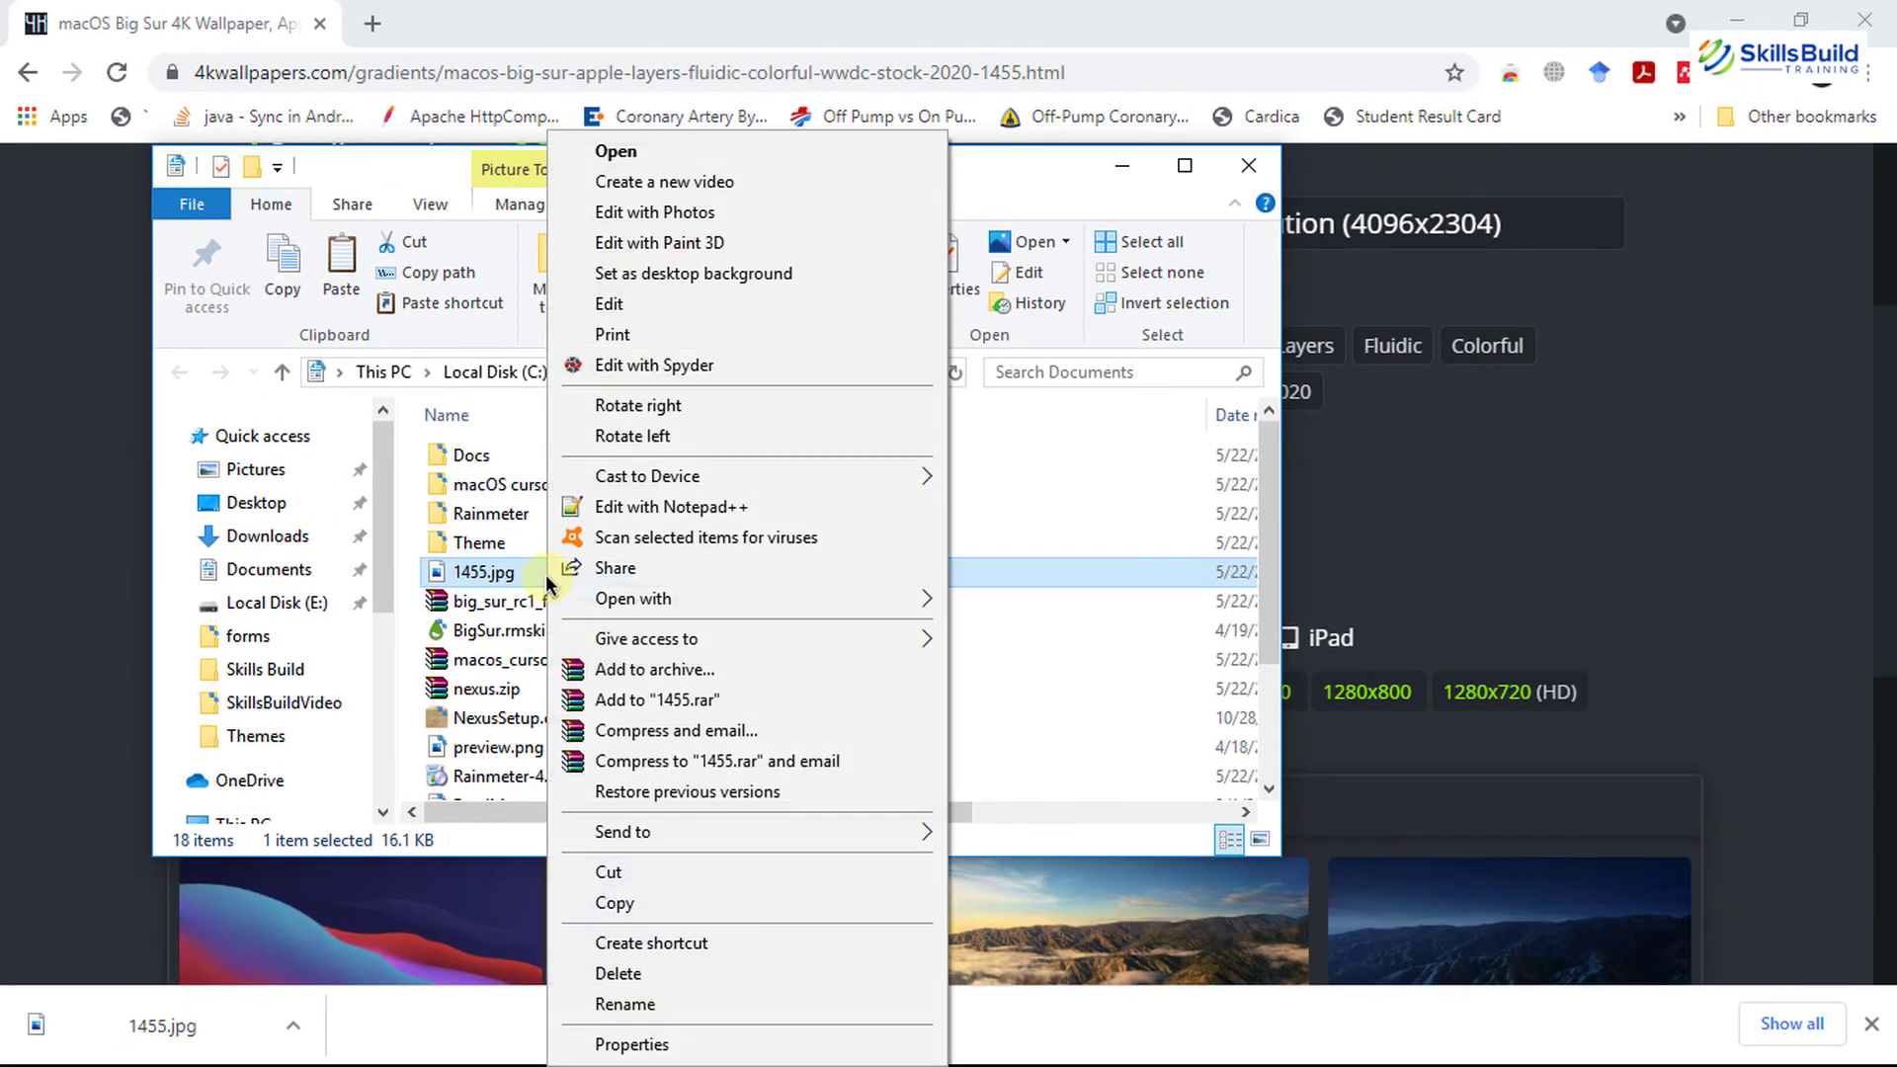
click(686, 275)
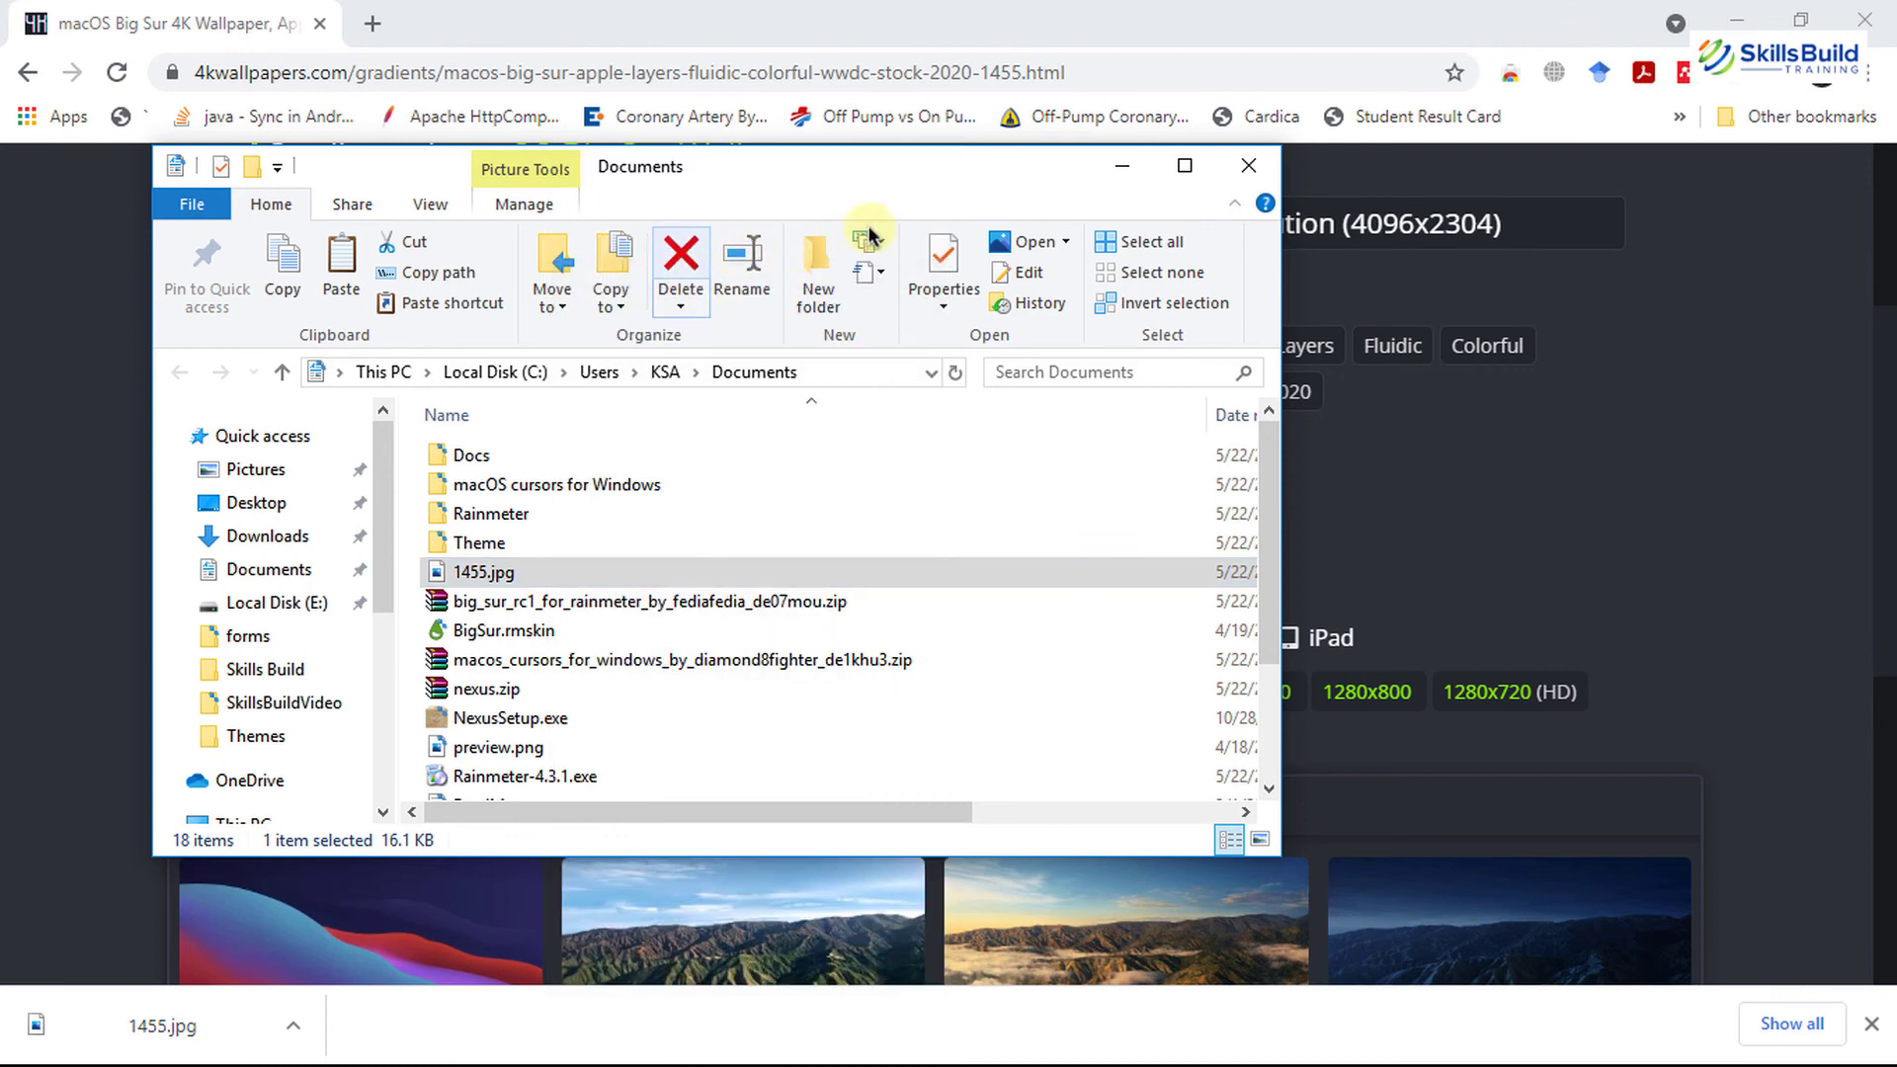
click(1108, 174)
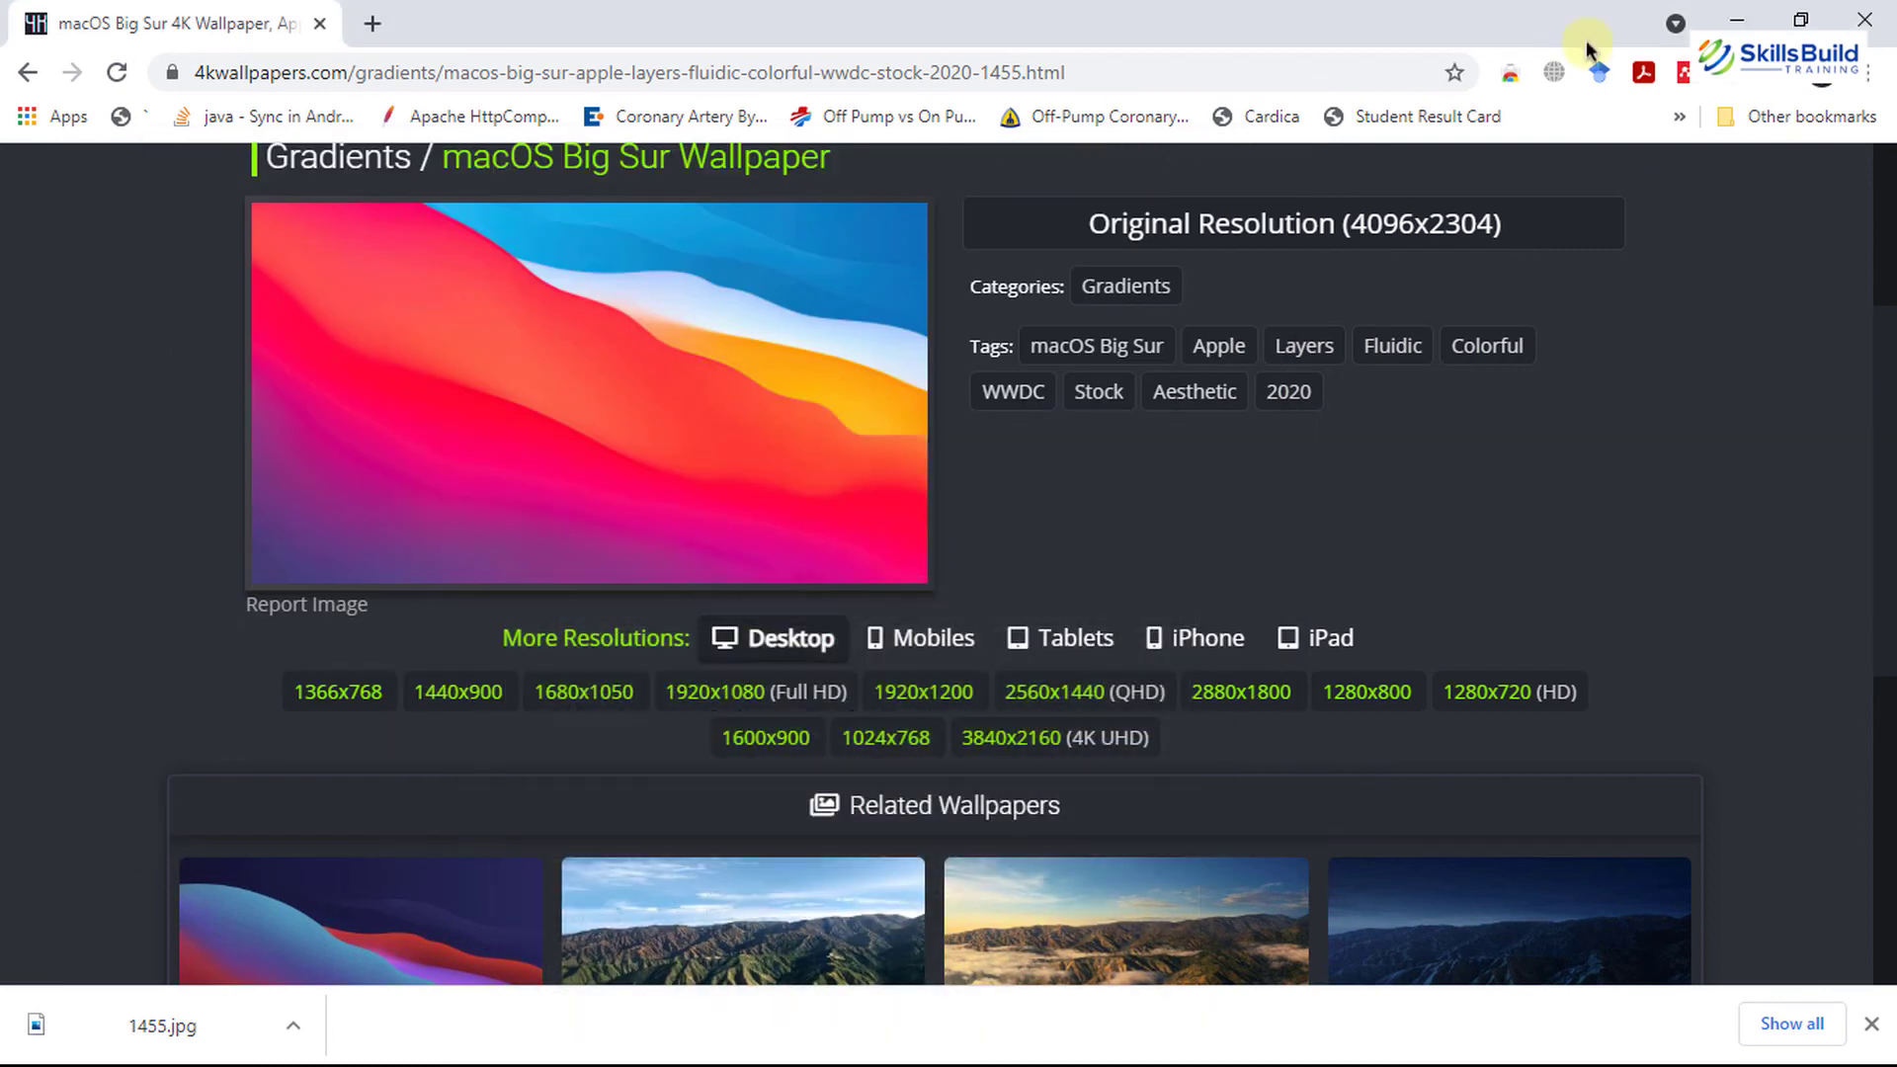
click(1745, 8)
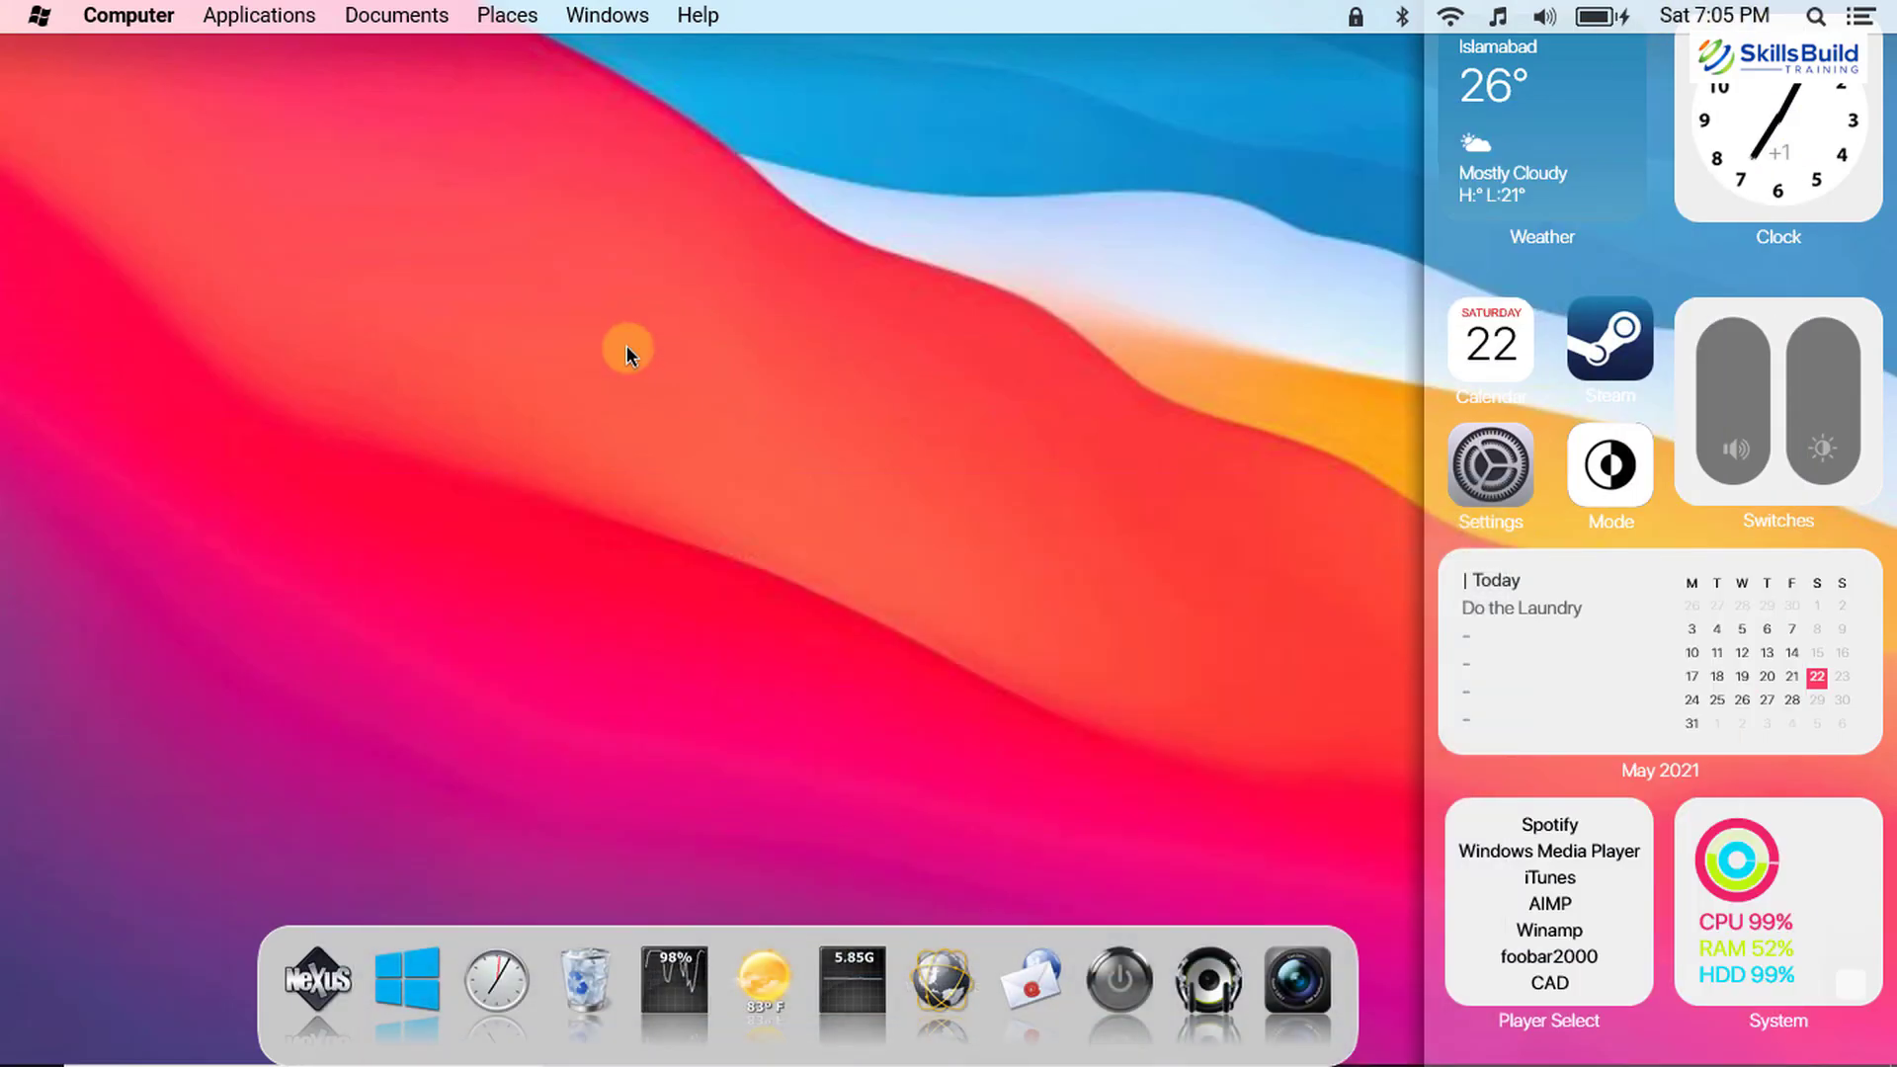